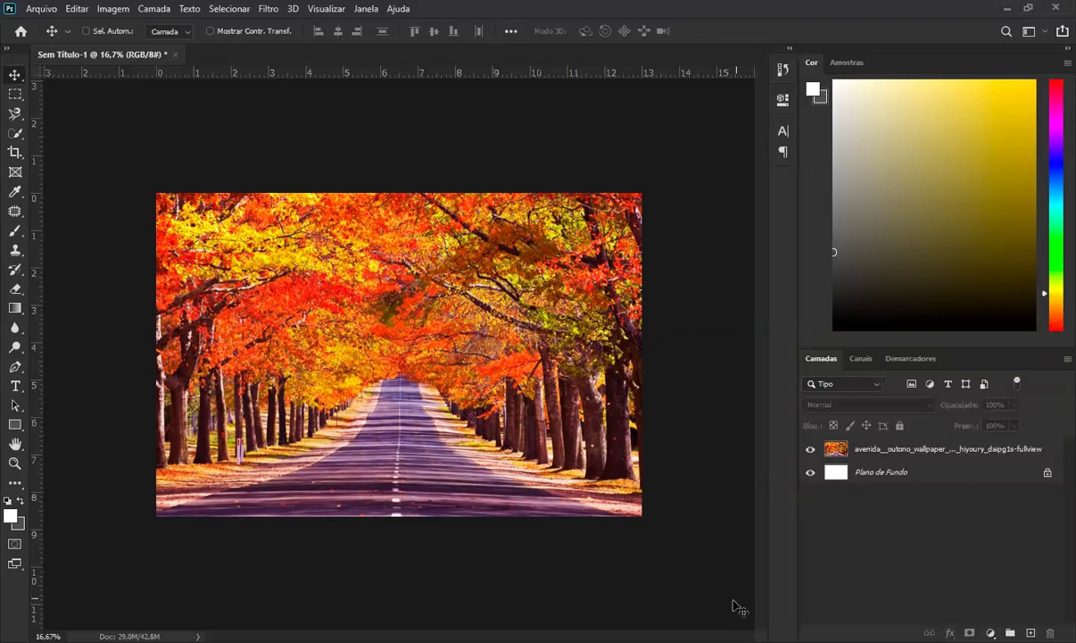
# Select the autumn avenue photo layer and examine the white posts beside the road for retouching
pyautogui.click(879, 451)
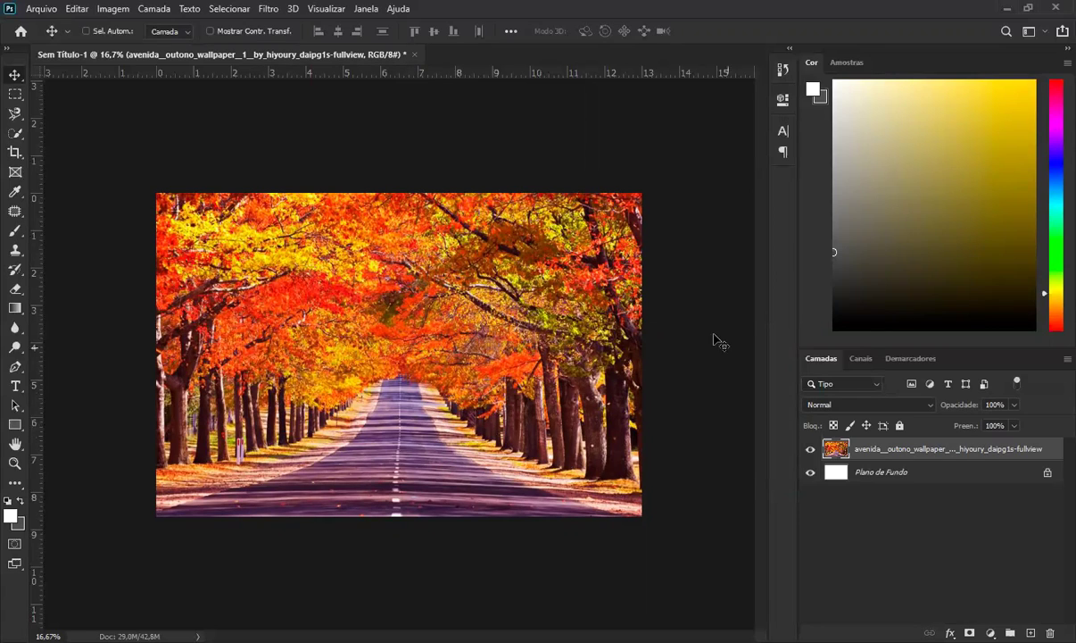
pyautogui.click(15, 211)
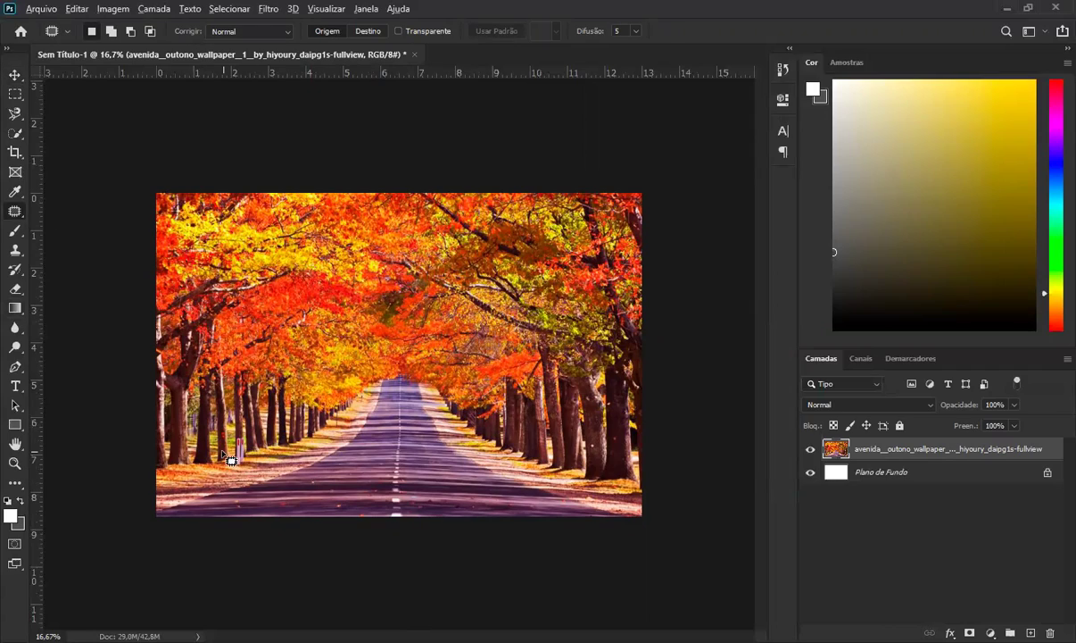
pyautogui.scroll(2, 217, 436)
pyautogui.scroll(1, 153, 536)
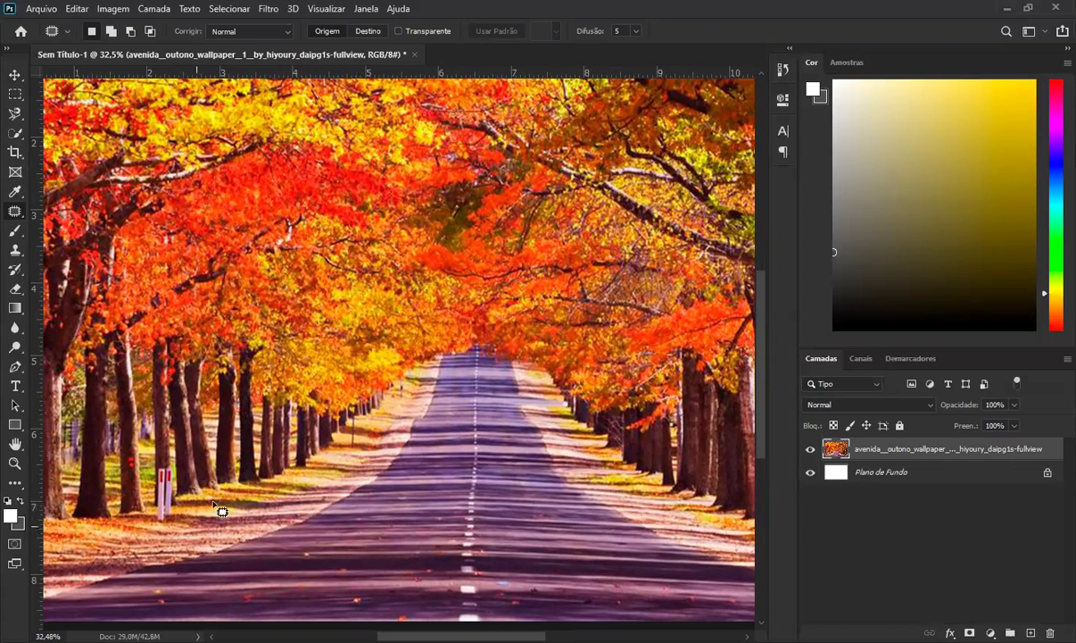
pyautogui.scroll(-3, 161, 493)
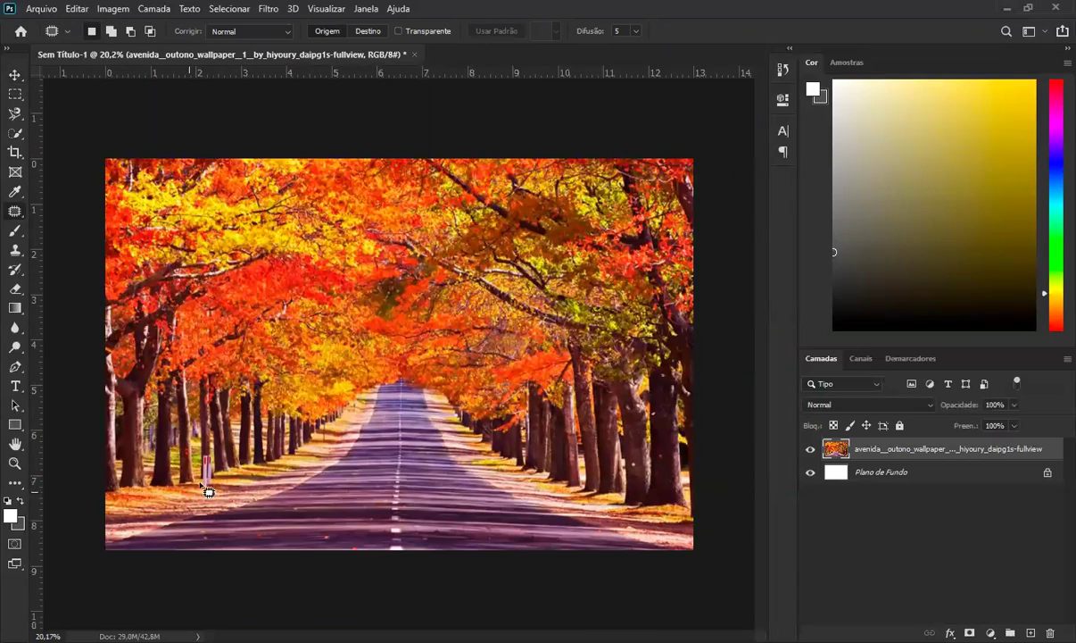
pyautogui.scroll(1, 163, 489)
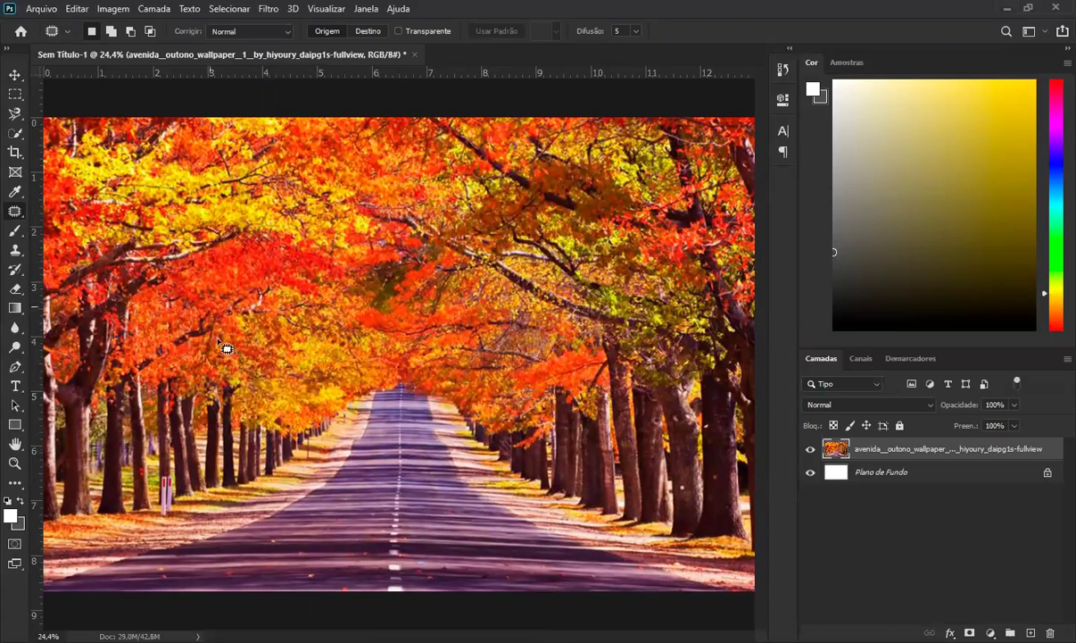
pyautogui.scroll(-2, 389, 553)
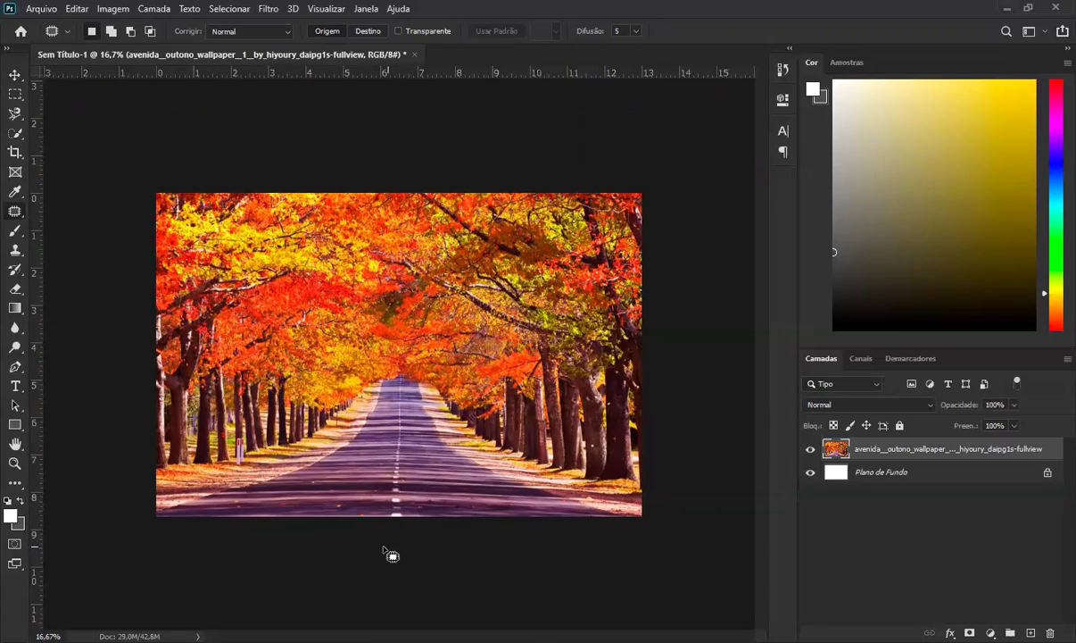
pyautogui.scroll(1, 433, 555)
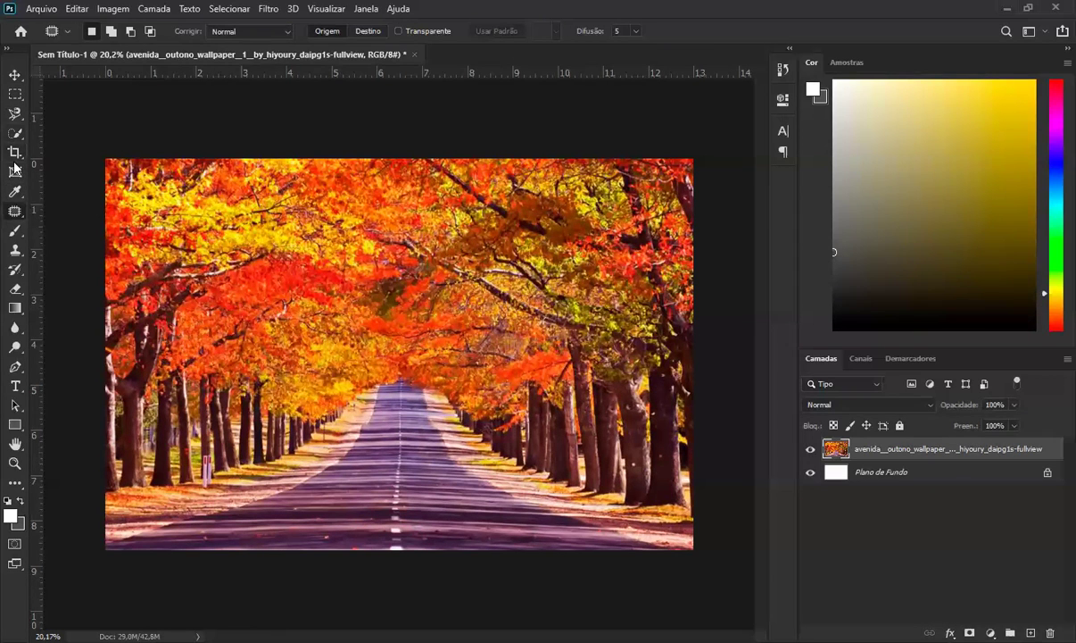
# With the Clone Stamp, sample the ground beside the white roadside posts and stamp it over their base
pyautogui.rightClick(15, 211)
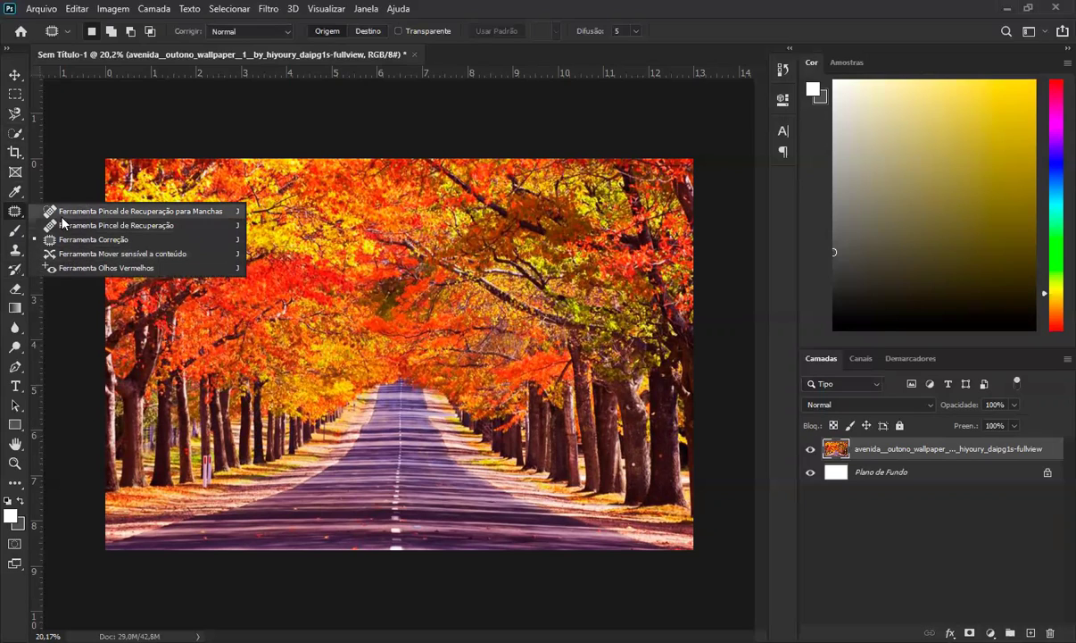
pyautogui.click(16, 253)
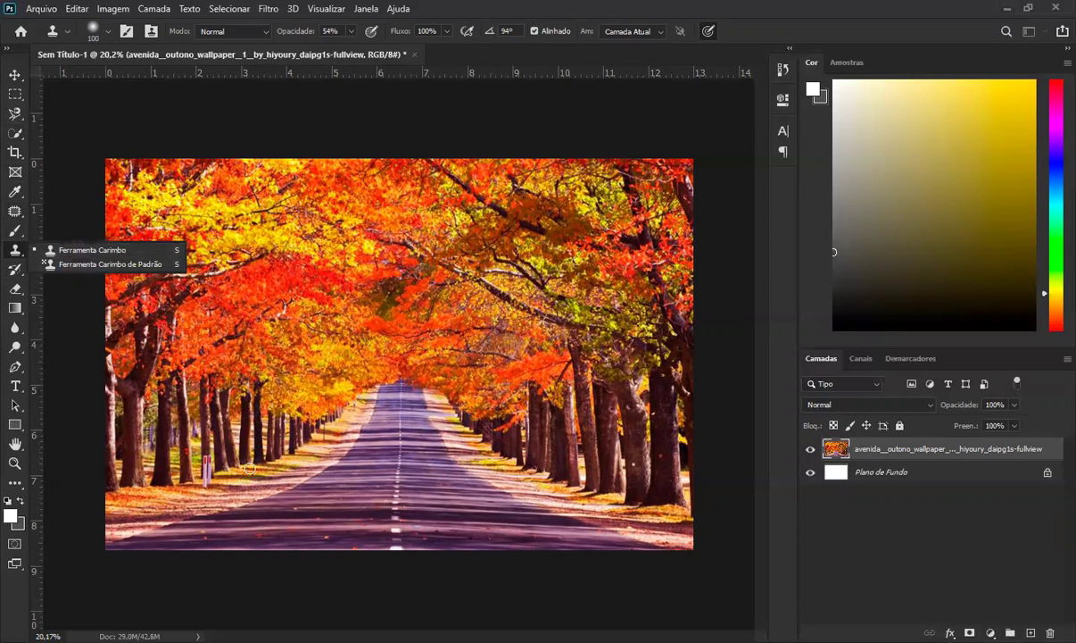
pyautogui.click(89, 250)
pyautogui.scroll(4, 213, 488)
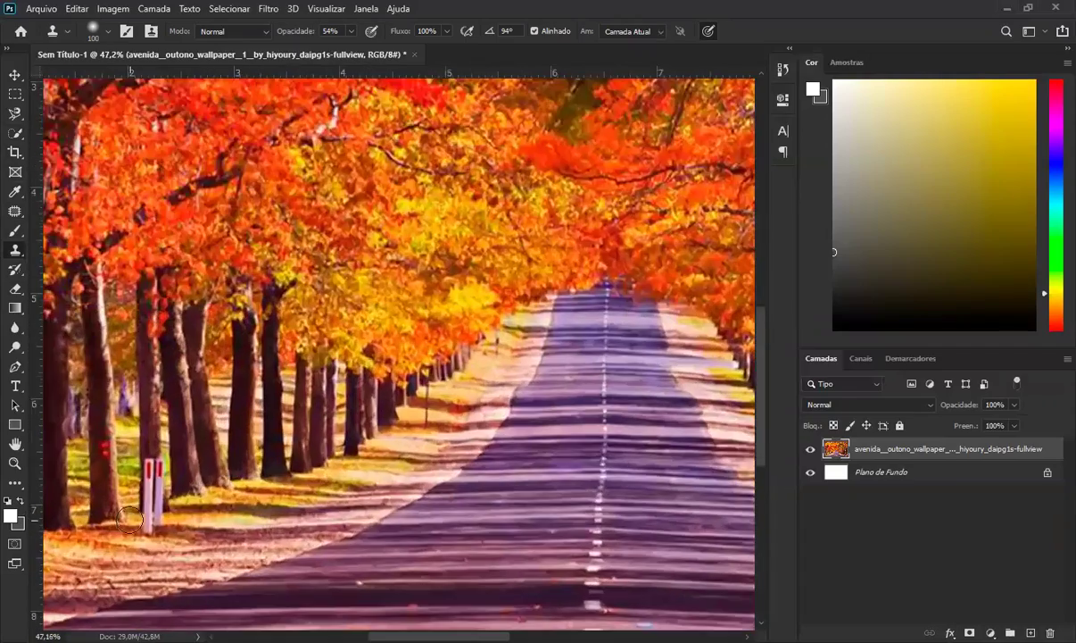
pyautogui.moveTo(157, 526); pyautogui.dragTo(302, 441)
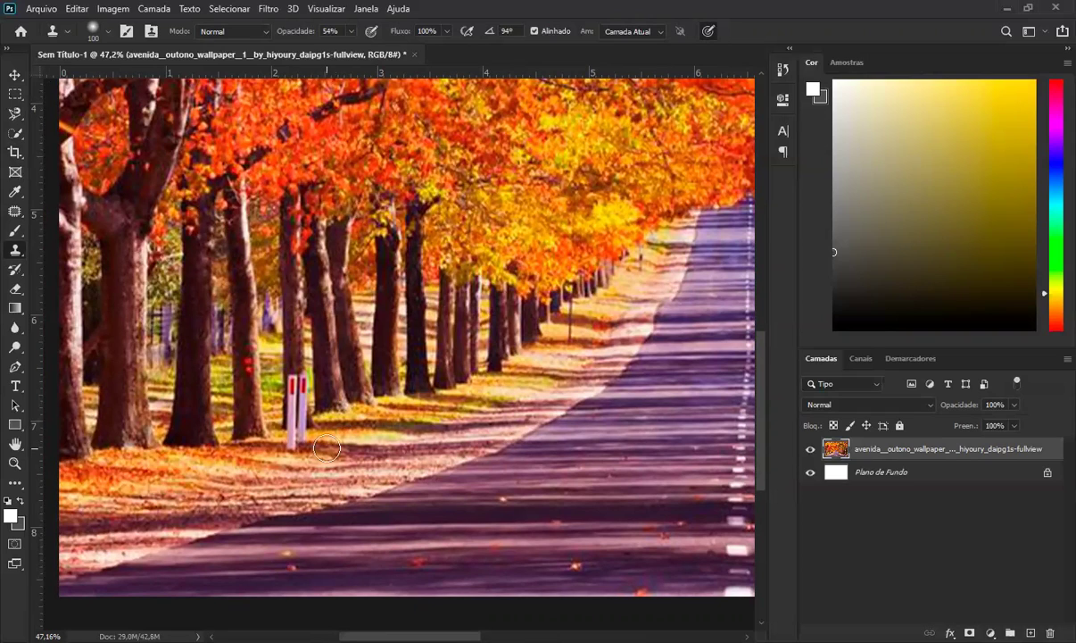
pyautogui.keyDown('alt'); pyautogui.click(329, 448); pyautogui.keyUp('alt')
pyautogui.click(294, 445)
pyautogui.moveTo(293, 444); pyautogui.dragTo(292, 442)
# Set the Clone Stamp opacity to 100% and clone ground over the lower part of the posts, undoing the last stroke
pyautogui.moveTo(306, 30); pyautogui.dragTo(314, 28)
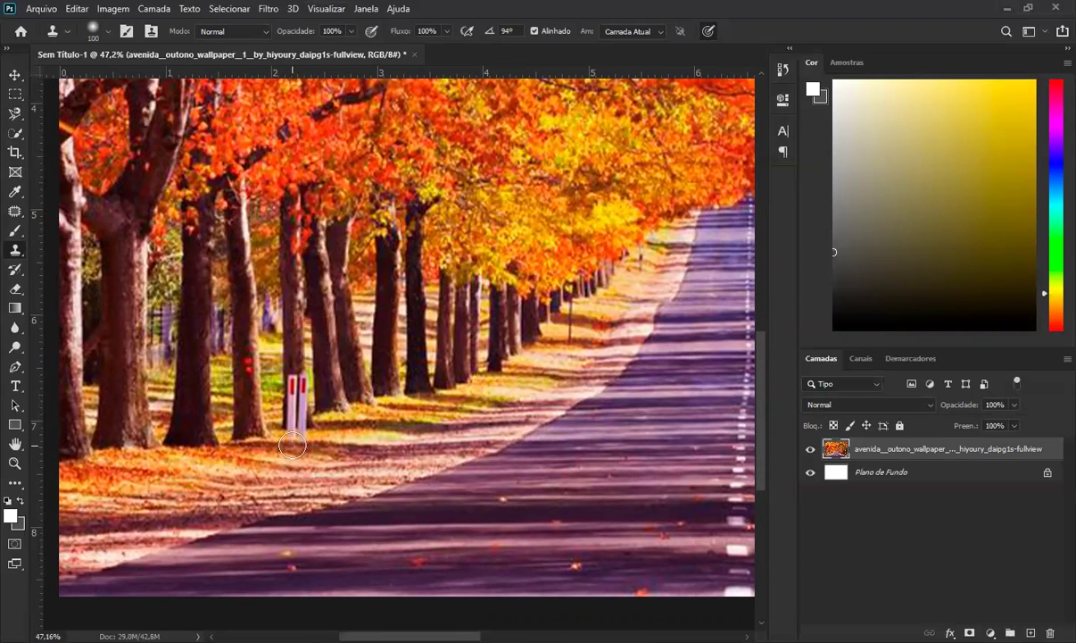
pyautogui.moveTo(292, 445)
pyautogui.mouseDown()
pyautogui.moveTo(277, 420)
pyautogui.moveTo(280, 404)
pyautogui.moveTo(291, 434)
pyautogui.moveTo(276, 402)
pyautogui.moveTo(289, 357)
pyautogui.moveTo(278, 344)
pyautogui.moveTo(303, 449)
pyautogui.moveTo(277, 383)
pyautogui.moveTo(293, 373)
pyautogui.moveTo(307, 406)
pyautogui.moveTo(305, 500)
pyautogui.moveTo(327, 453)
pyautogui.moveTo(335, 379)
pyautogui.mouseUp()
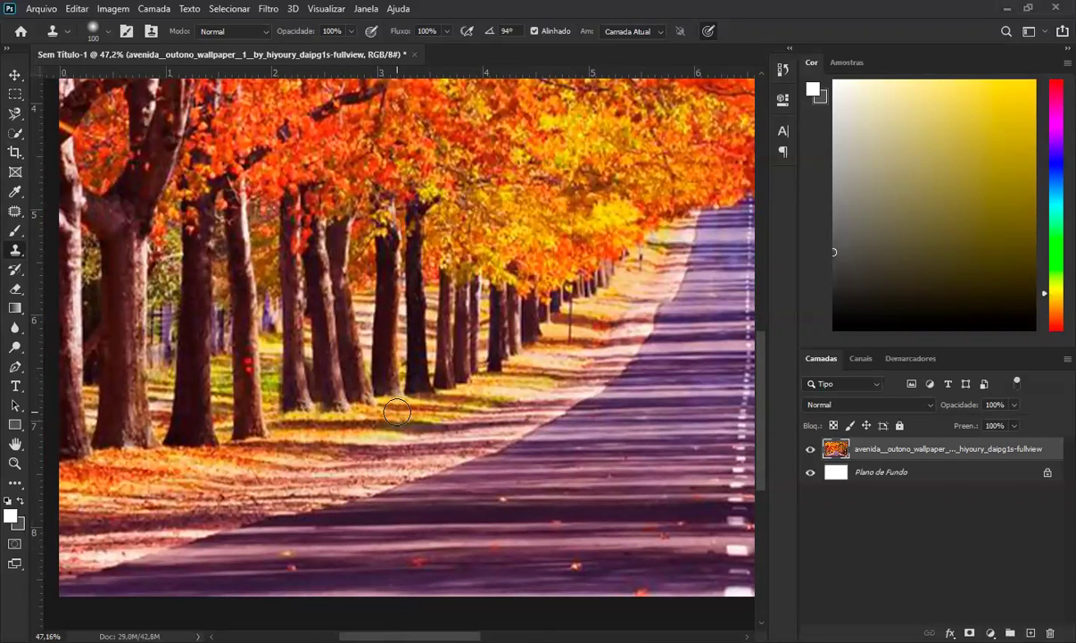
pyautogui.hotkey('ctrl', 'z')
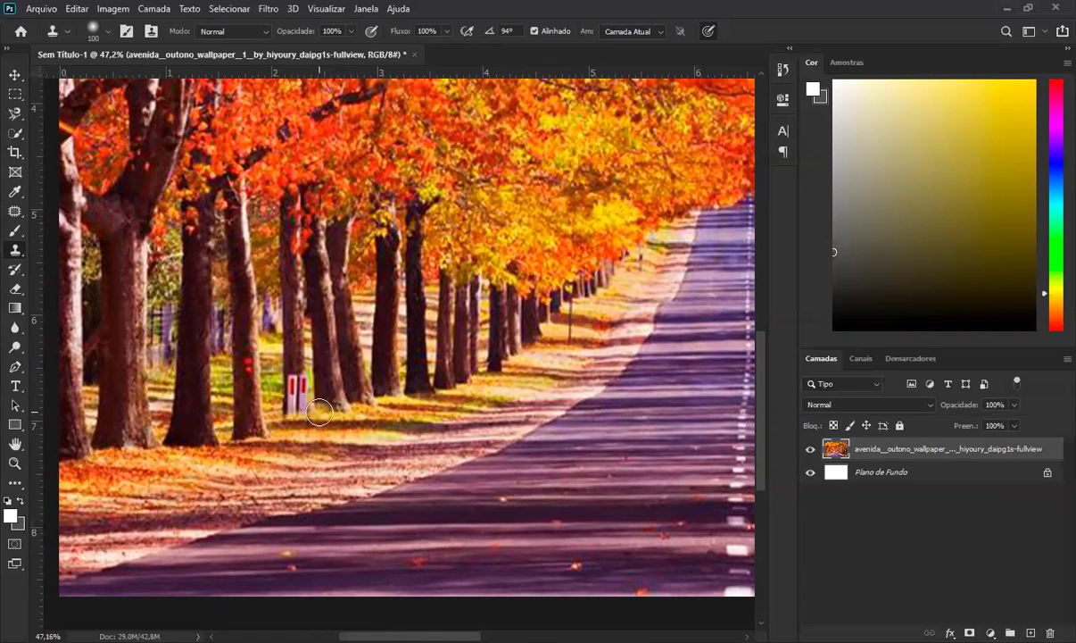
# Reduce the stamp brush to size 70 and clone trunk and ground texture over the remaining parts of the white posts
pyautogui.press('[')
pyautogui.press('[')
pyautogui.press('[')
pyautogui.keyDown('alt'); pyautogui.click(296, 340); pyautogui.keyUp('alt')
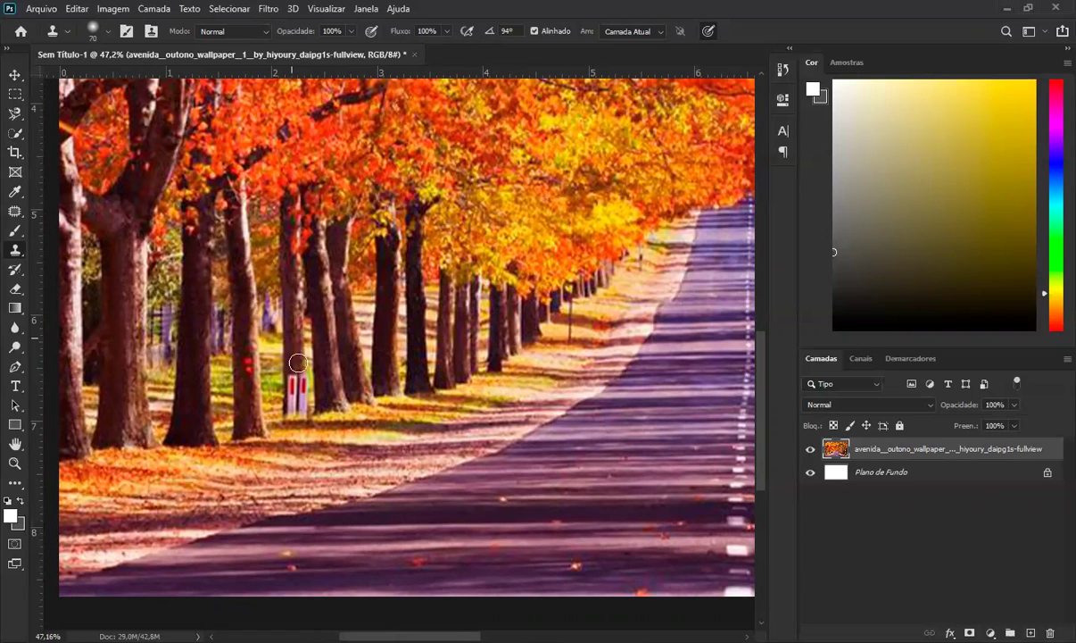
pyautogui.moveTo(292, 377)
pyautogui.mouseDown()
pyautogui.moveTo(293, 415)
pyautogui.moveTo(298, 394)
pyautogui.moveTo(300, 408)
pyautogui.moveTo(284, 392)
pyautogui.mouseUp()
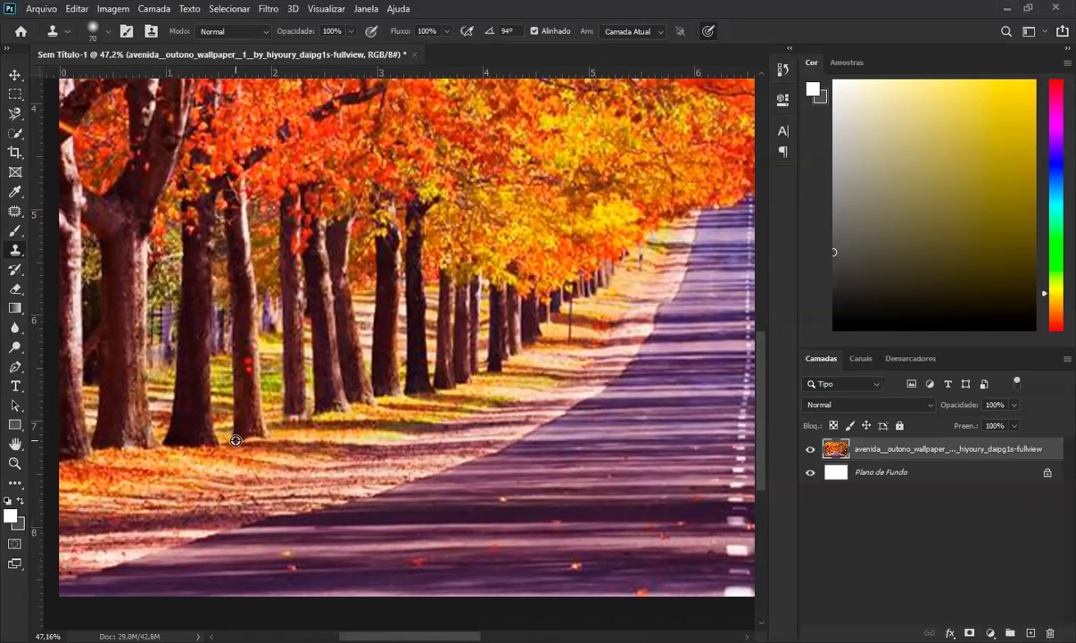
pyautogui.moveTo(287, 420)
pyautogui.mouseDown()
pyautogui.moveTo(273, 396)
pyautogui.moveTo(302, 414)
pyautogui.mouseUp()
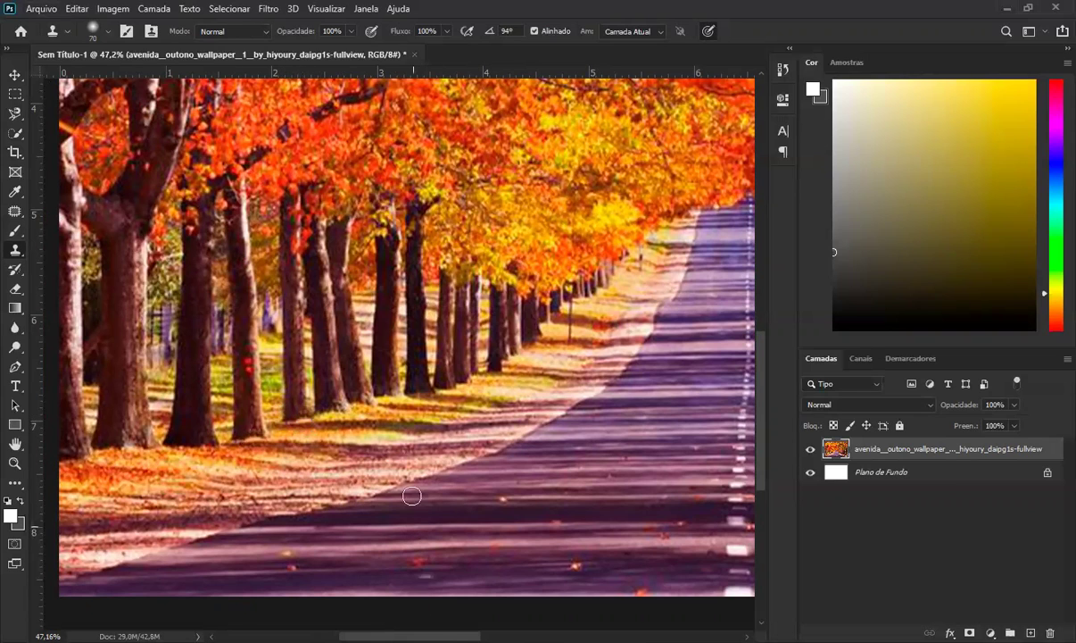
pyautogui.scroll(-2, 410, 464)
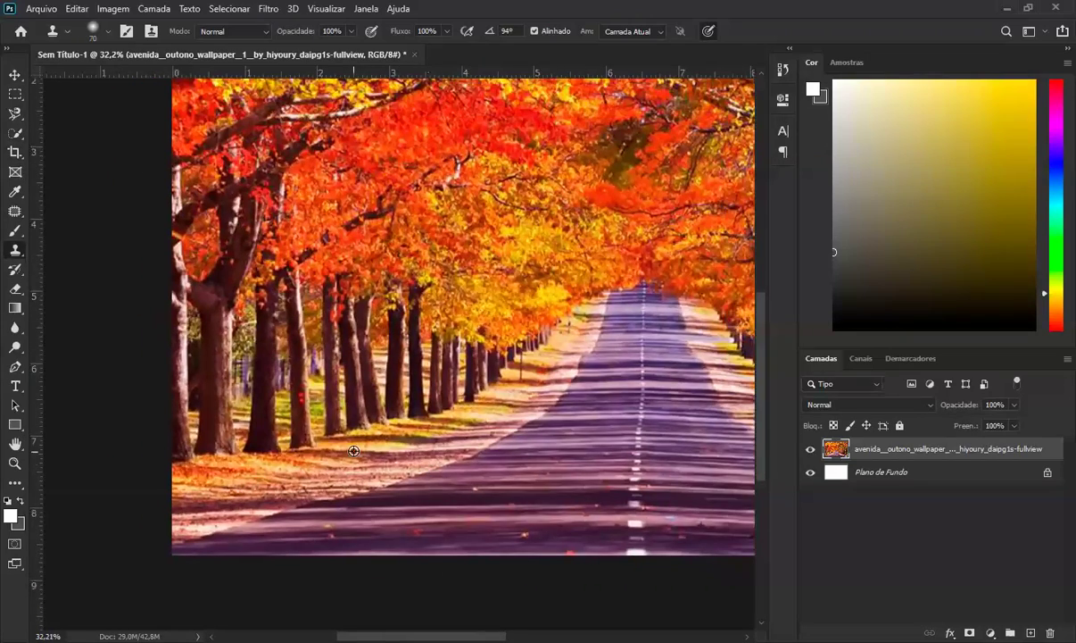
pyautogui.scroll(5, 361, 450)
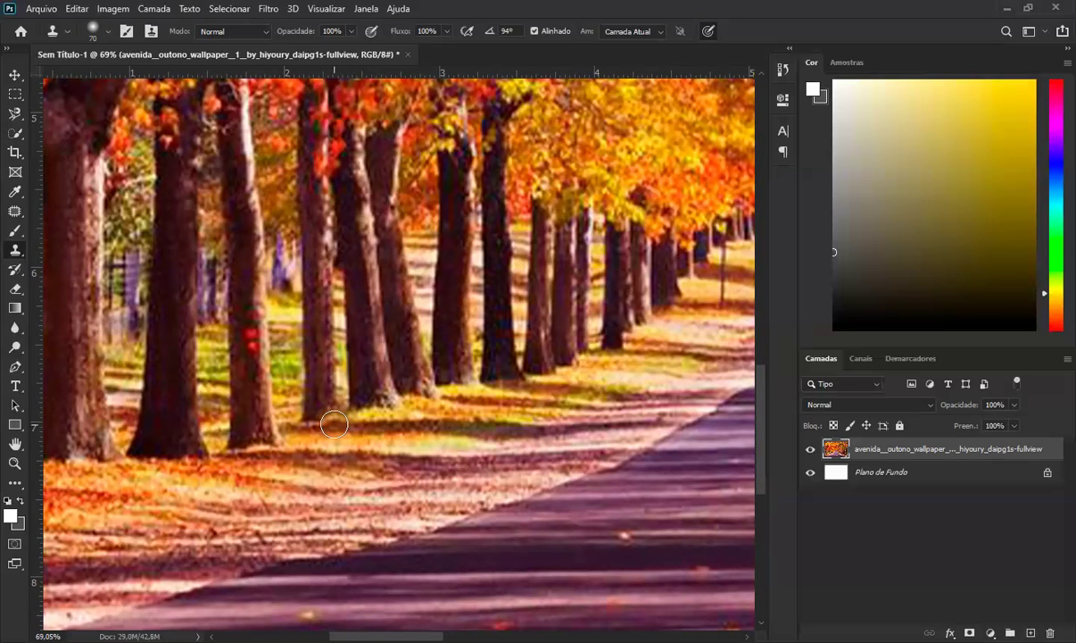
pyautogui.keyDown('alt'); pyautogui.scroll(-3, 490, 437); pyautogui.keyUp('alt')
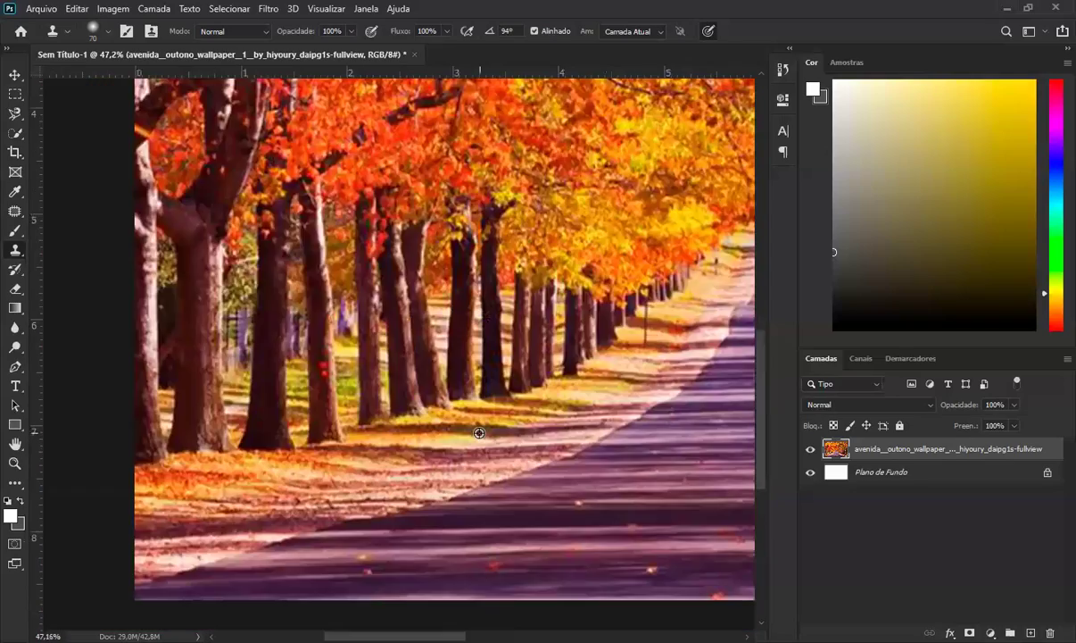
pyautogui.keyDown('alt'); pyautogui.scroll(-4, 497, 428); pyautogui.keyUp('alt')
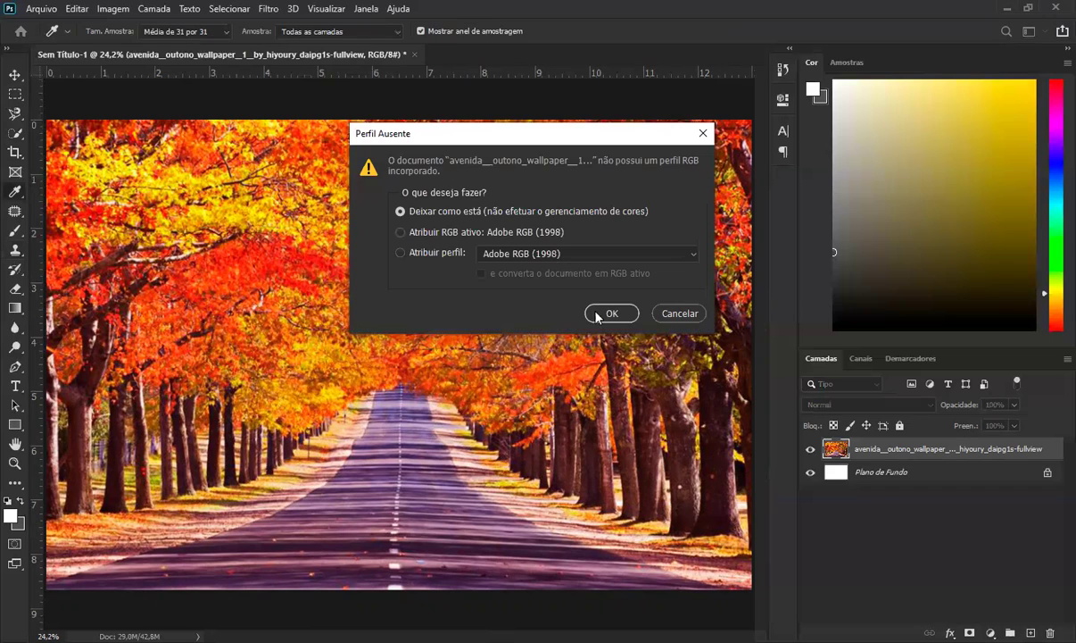
# Place the original avenue wallpaper as a new top layer and scale it to 108.23% so it covers the canvas height
pyautogui.click(693, 312)
pyautogui.press('s')
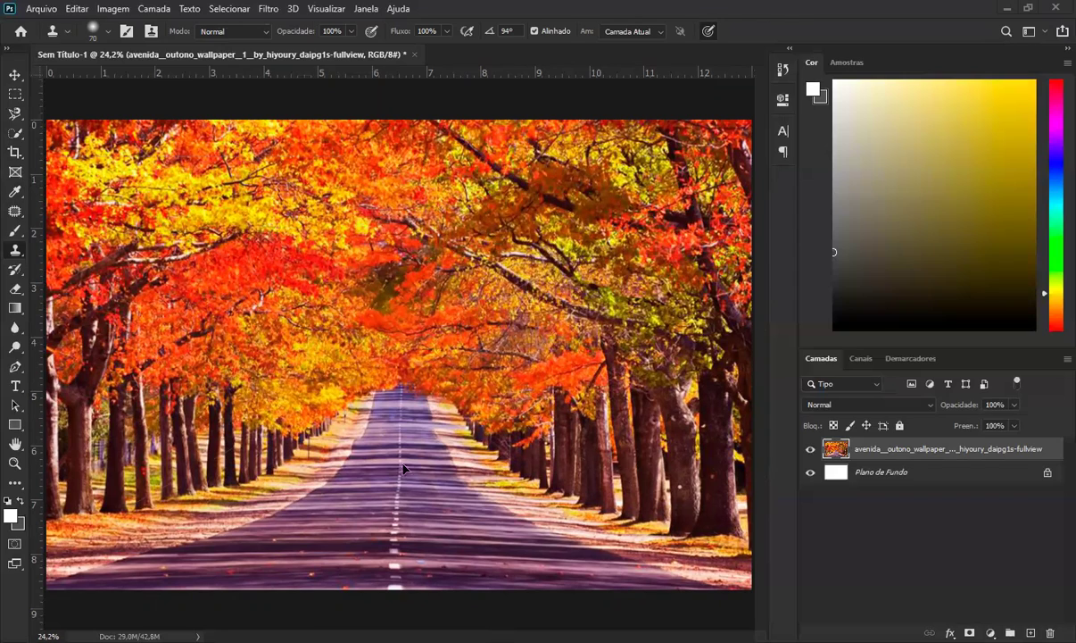
pyautogui.hotkey('ctrl', 'j')
pyautogui.hotkey('ctrl', 't')
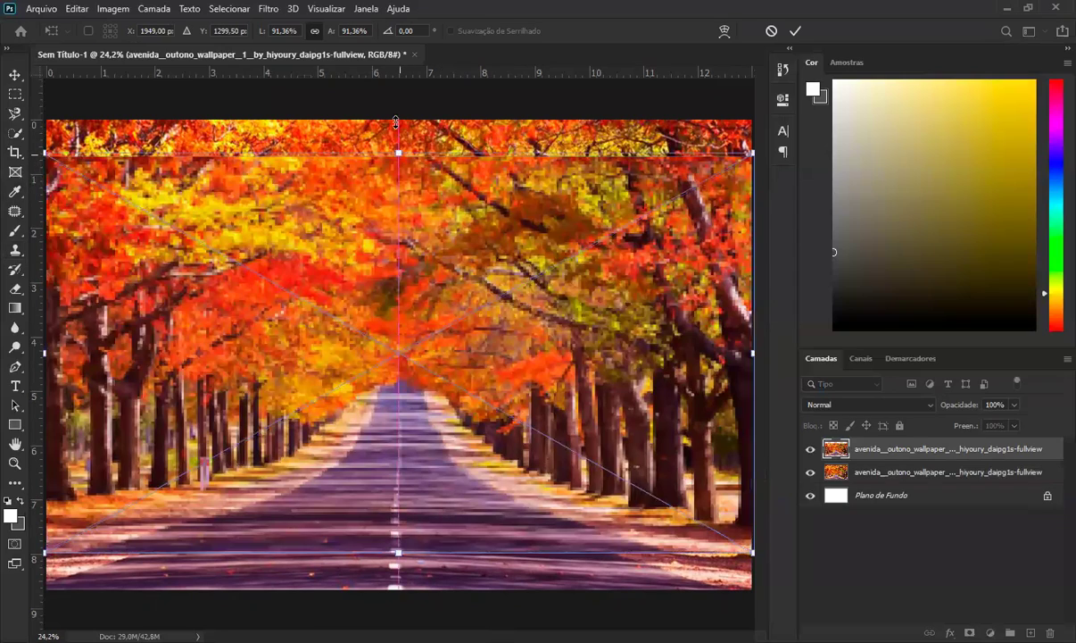
pyautogui.moveTo(396, 158); pyautogui.dragTo(398, 120)
pyautogui.moveTo(398, 560); pyautogui.dragTo(396, 585)
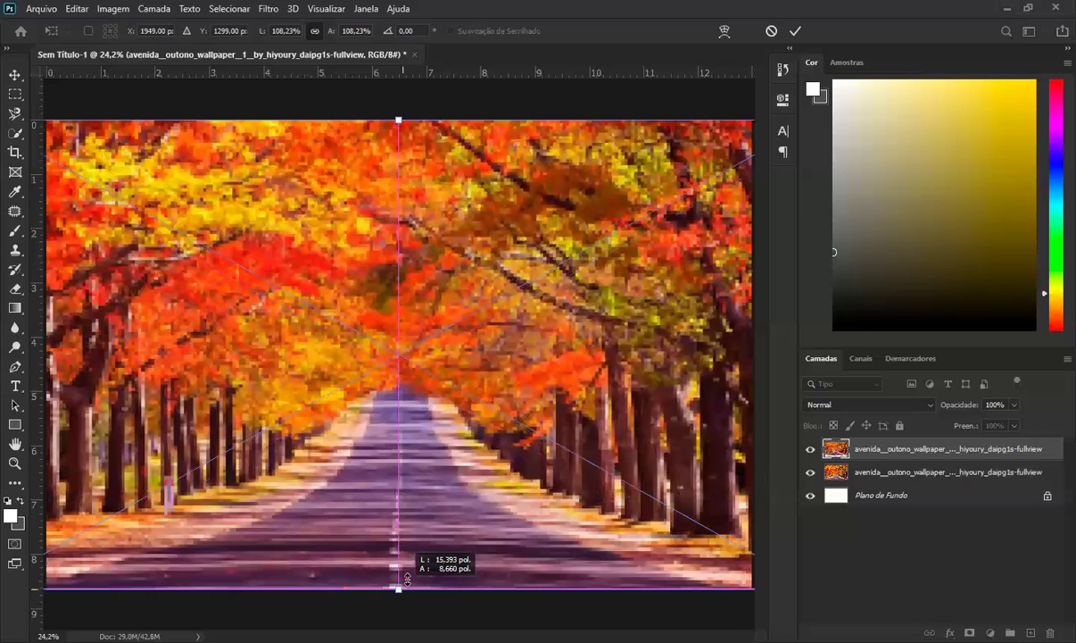
pyautogui.press('Return')
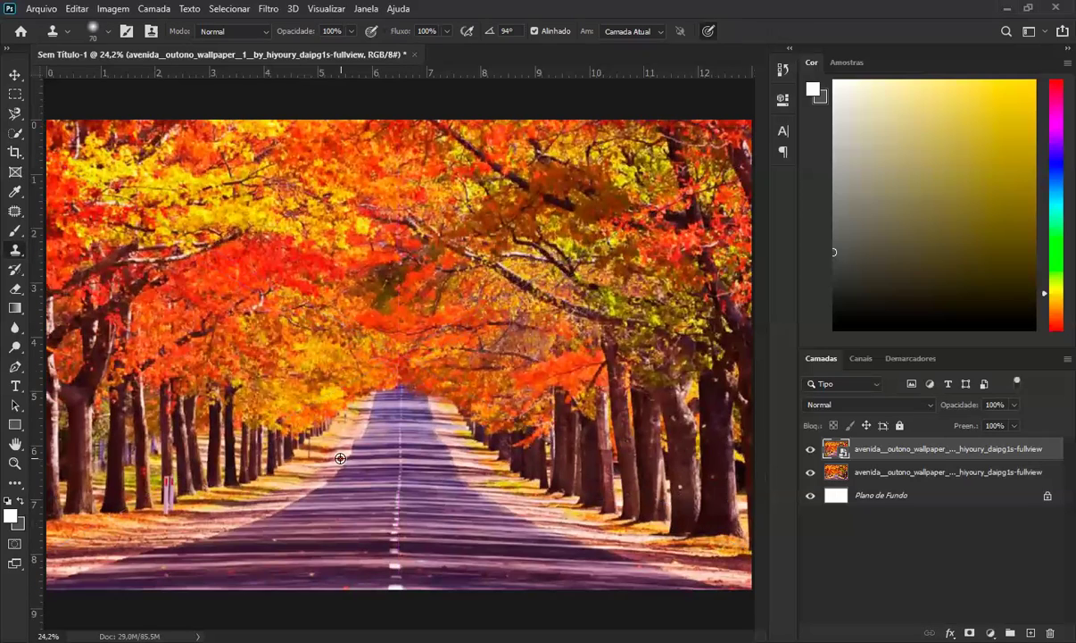
# Toggle the placed original layer's visibility to compare the photo before and after retouching, leaving that layer hidden
pyautogui.scroll(-1, 301, 458)
pyautogui.click(814, 452)
pyautogui.click(814, 452)
pyautogui.click(814, 452)
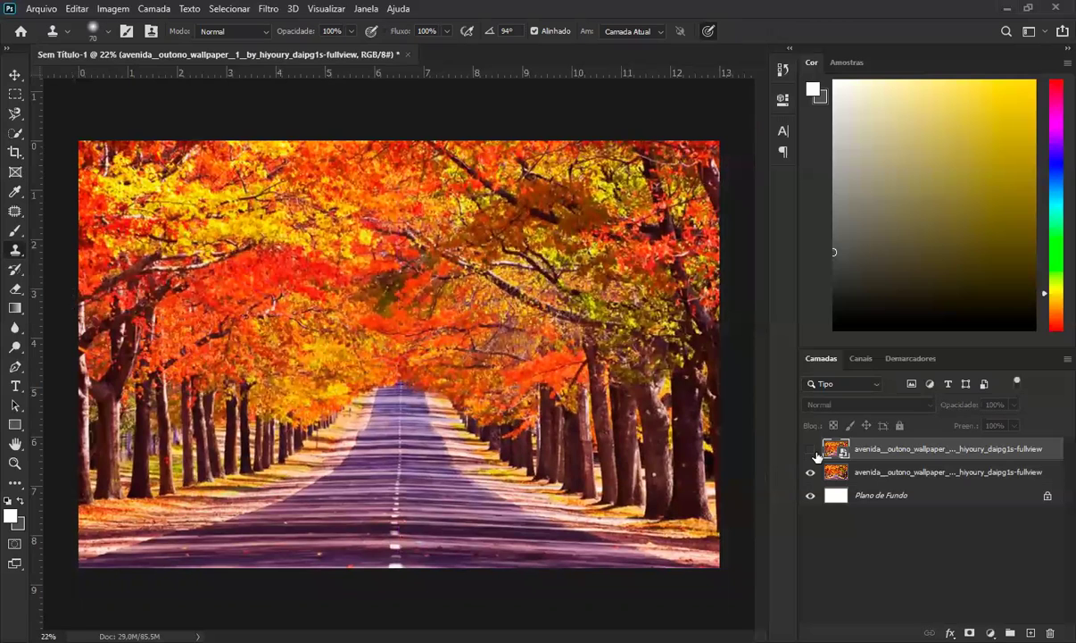
pyautogui.click(815, 453)
pyautogui.click(816, 453)
pyautogui.click(816, 453)
pyautogui.click(816, 453)
pyautogui.click(810, 450)
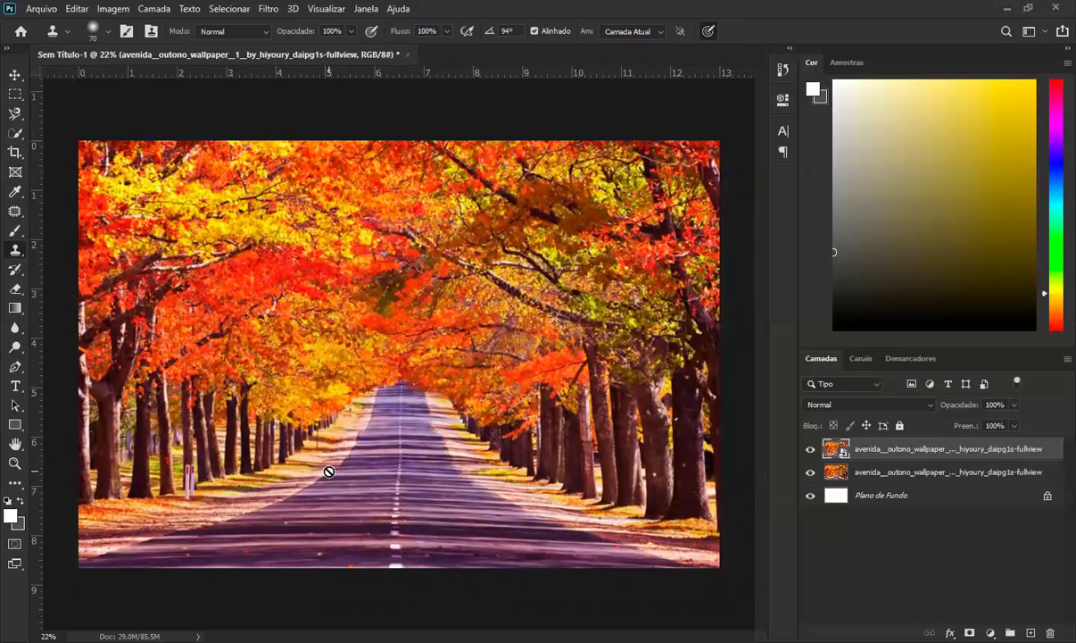
pyautogui.click(810, 449)
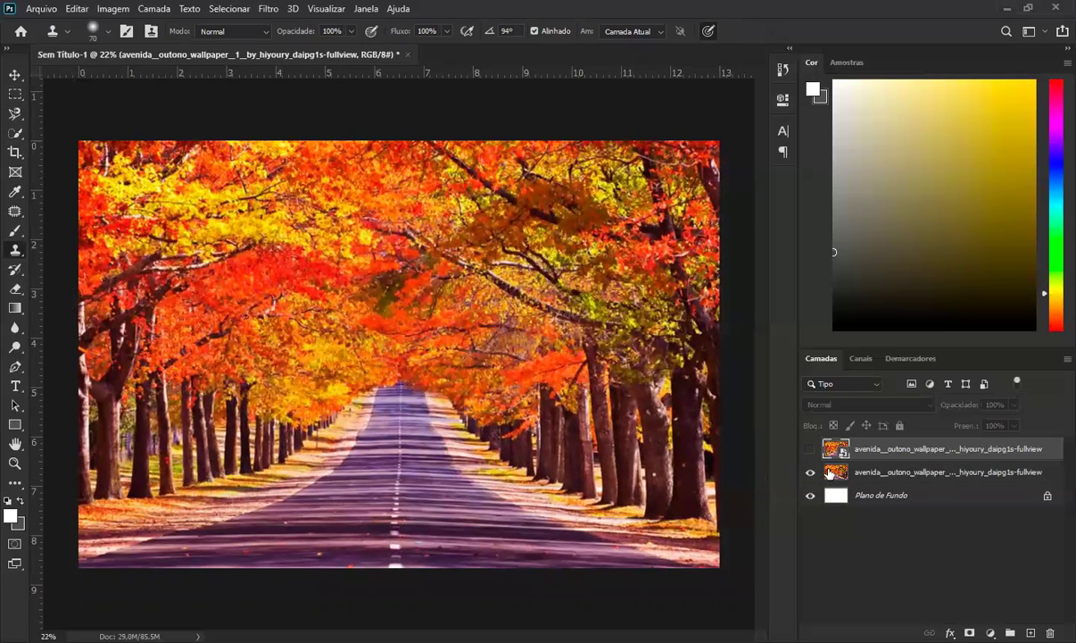
# On the retouched photo layer, patch out the thin dark pole beside the distant trees using adjacent grass, and deselect
pyautogui.click(886, 473)
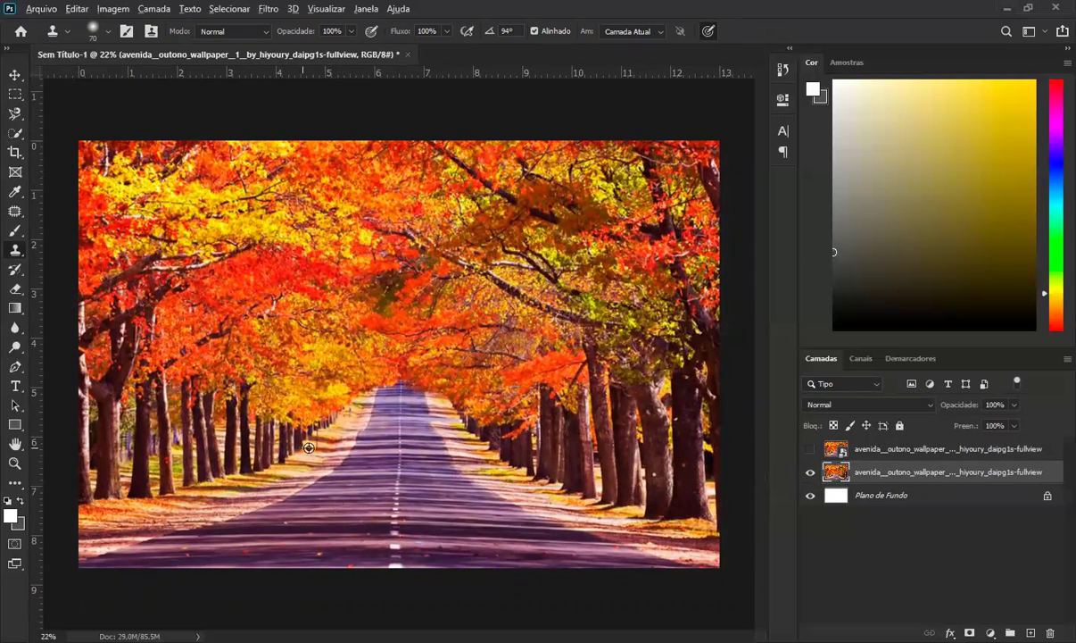
pyautogui.scroll(5, 304, 442)
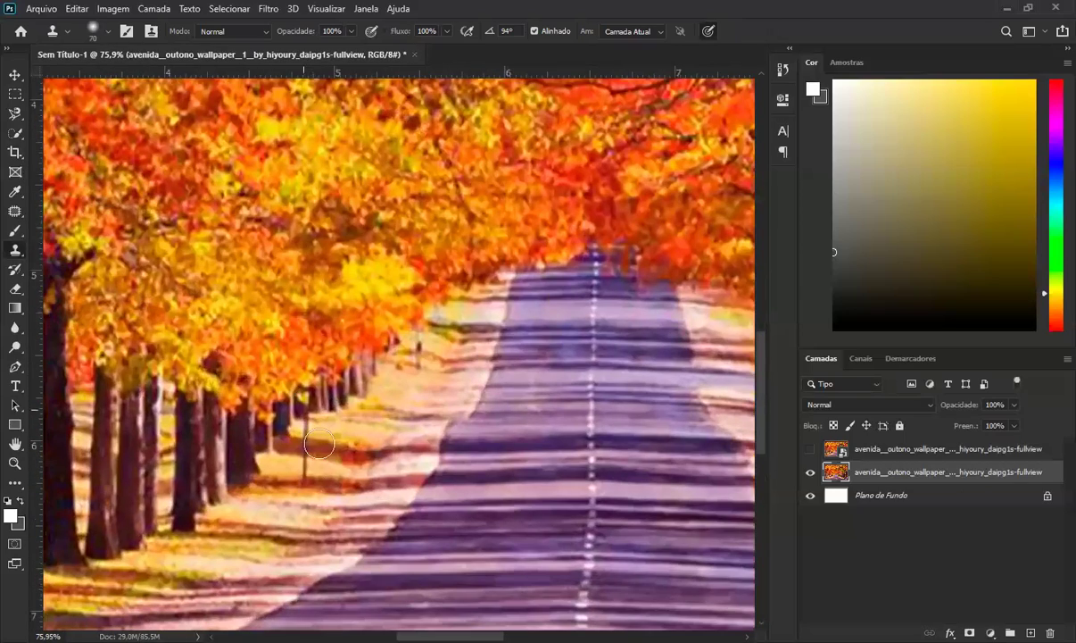
pyautogui.click(17, 215)
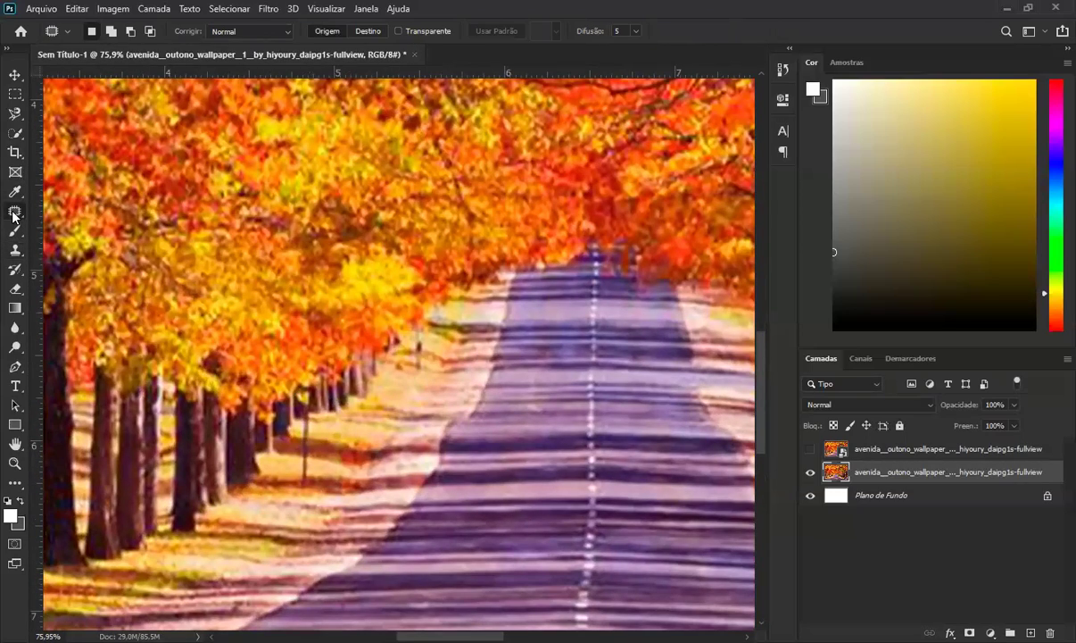
pyautogui.rightClick(14, 215)
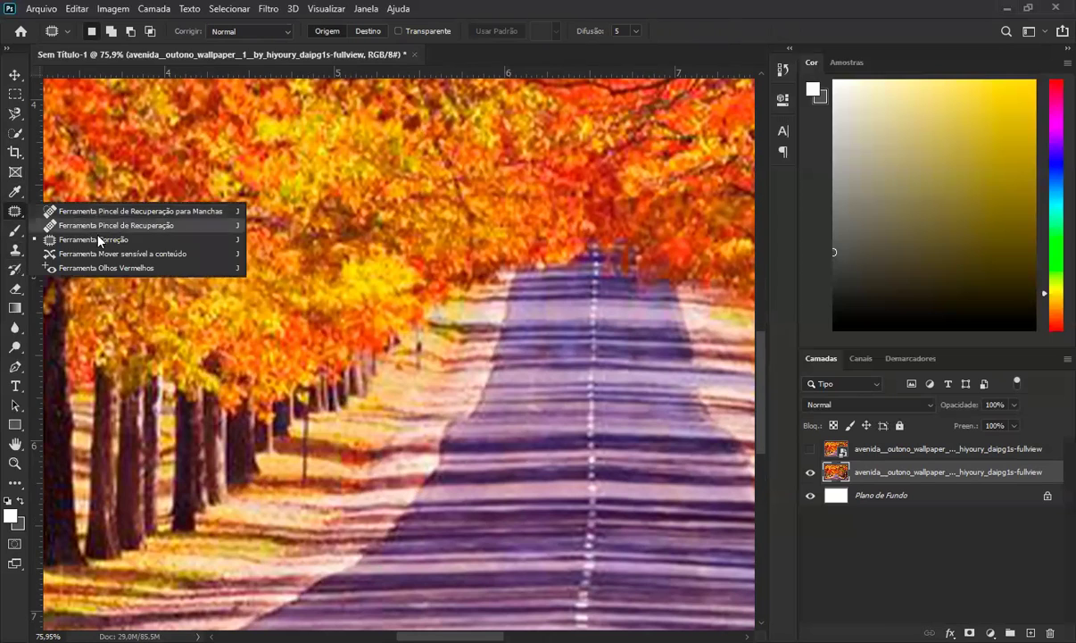
pyautogui.click(315, 497)
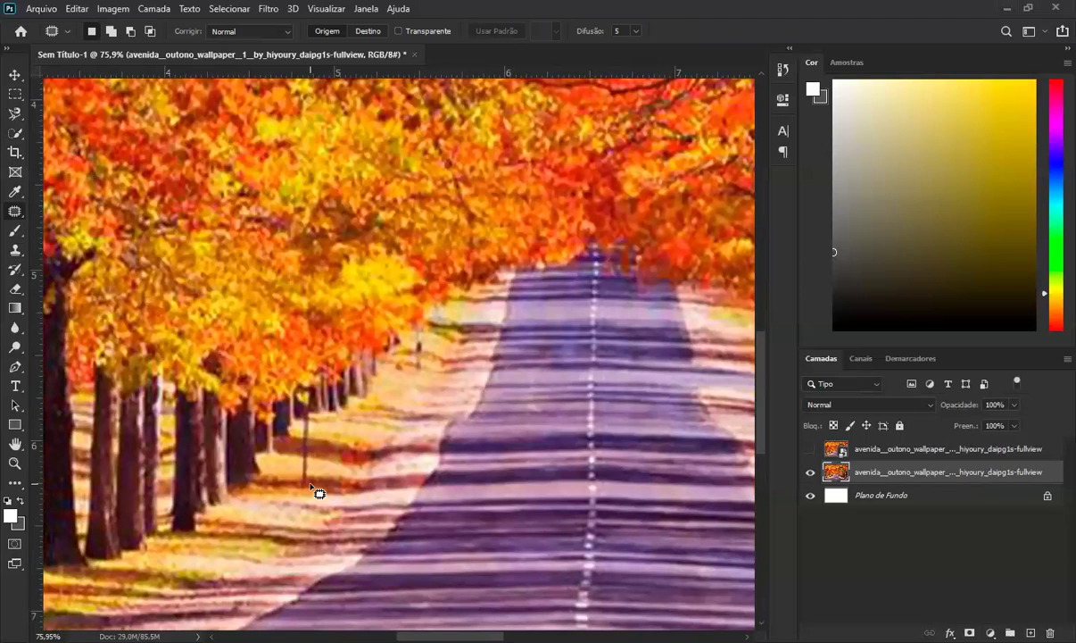
pyautogui.moveTo(307, 489)
pyautogui.mouseDown()
pyautogui.moveTo(305, 406)
pyautogui.moveTo(315, 491)
pyautogui.mouseUp()
pyautogui.moveTo(312, 448)
pyautogui.mouseDown()
pyautogui.moveTo(312, 459)
pyautogui.moveTo(323, 455)
pyautogui.mouseUp()
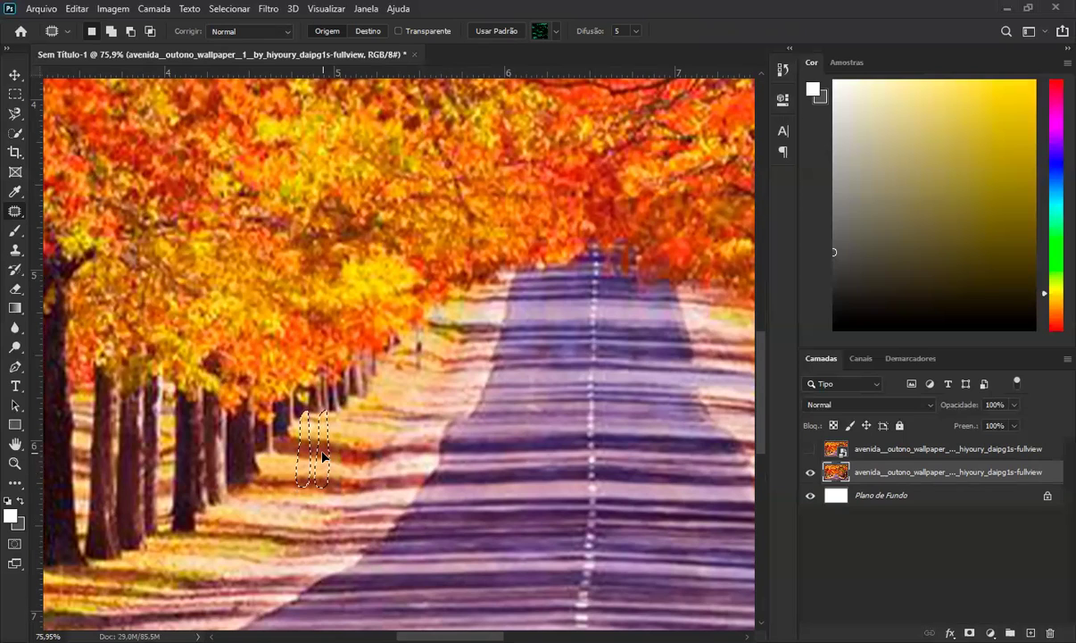
pyautogui.moveTo(323, 455); pyautogui.dragTo(329, 461)
pyautogui.hotkey('ctrl', 'd')
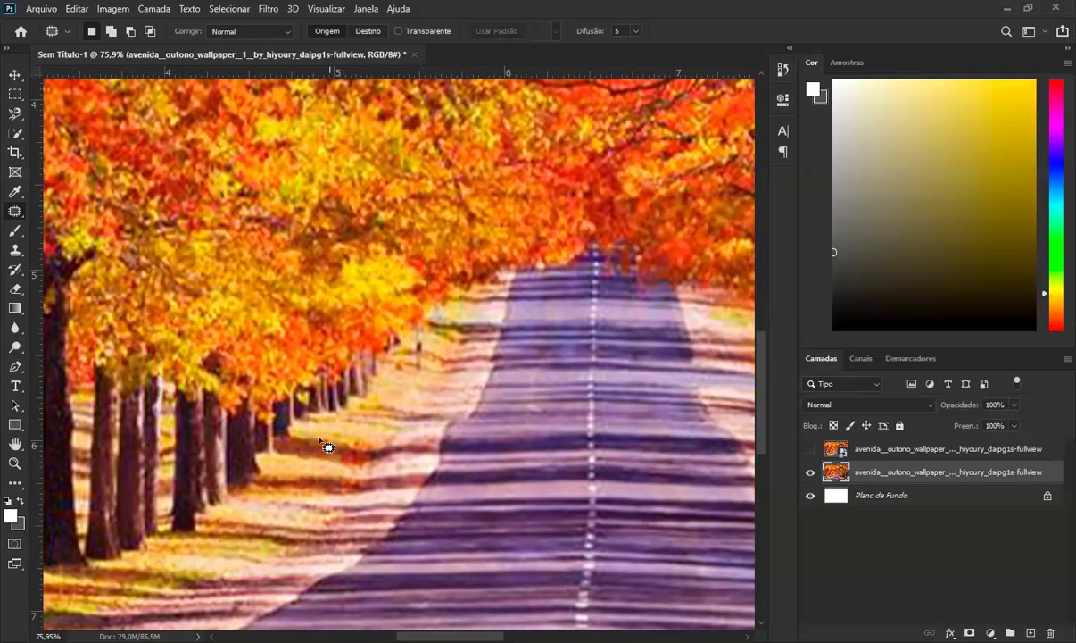
pyautogui.press('z')
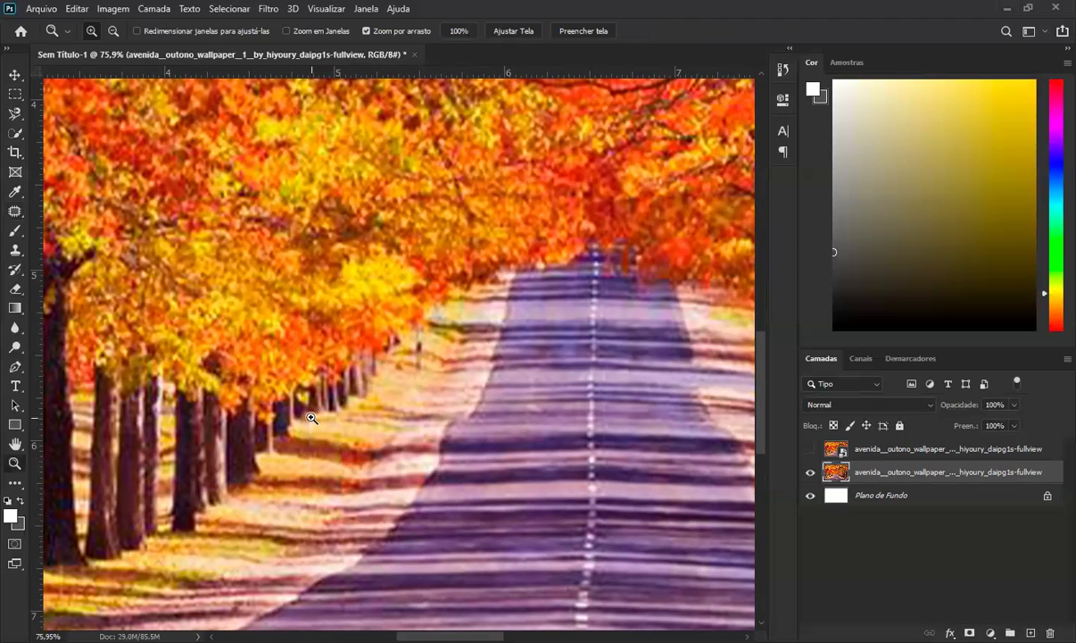
pyautogui.moveTo(309, 428); pyautogui.dragTo(391, 276)
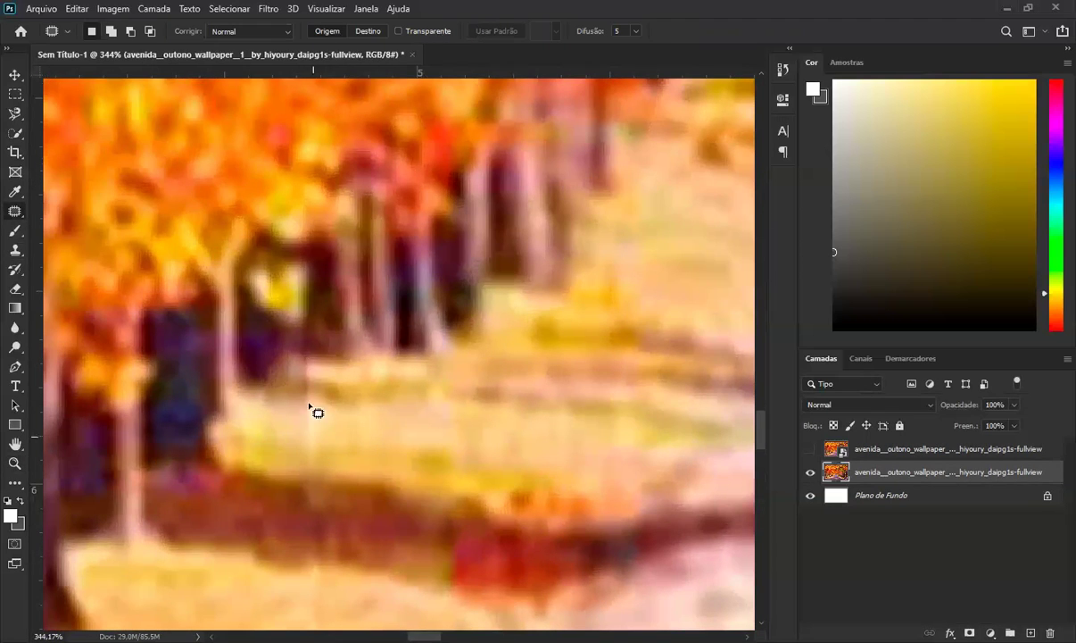
pyautogui.moveTo(336, 347)
pyautogui.mouseDown()
pyautogui.moveTo(362, 416)
pyautogui.moveTo(356, 411)
pyautogui.moveTo(379, 390)
pyautogui.moveTo(341, 444)
pyautogui.moveTo(305, 542)
pyautogui.moveTo(300, 517)
pyautogui.mouseUp()
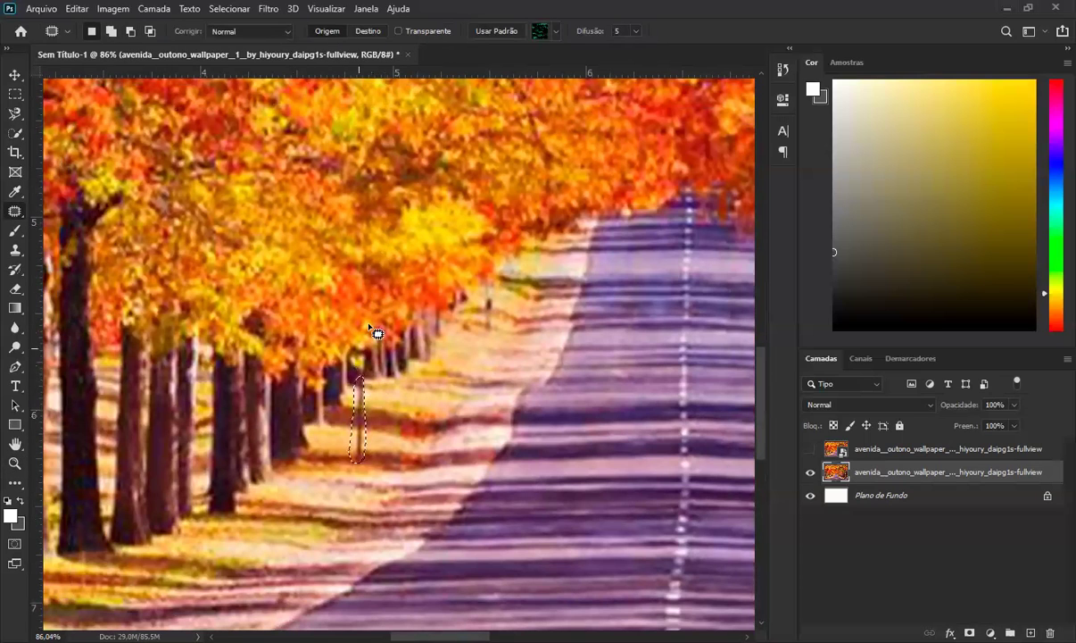
pyautogui.hotkey('ctrl', 'd')
pyautogui.rightClick(363, 361)
pyautogui.press('Escape')
# Outline the thin dark pole beside the tree row and patch it with the adjacent grass in Content-Aware mode, and deselect
pyautogui.moveTo(364, 418)
pyautogui.mouseDown()
pyautogui.moveTo(365, 462)
pyautogui.moveTo(373, 401)
pyautogui.moveTo(362, 373)
pyautogui.moveTo(352, 467)
pyautogui.moveTo(360, 457)
pyautogui.mouseUp()
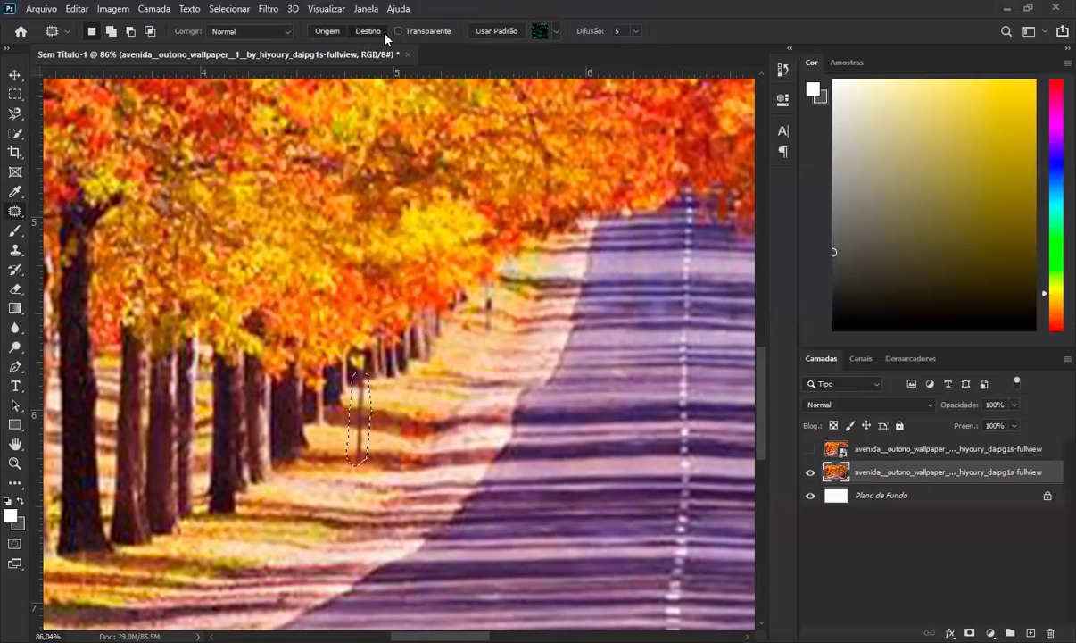
pyautogui.click(257, 30)
pyautogui.click(257, 31)
pyautogui.click(257, 30)
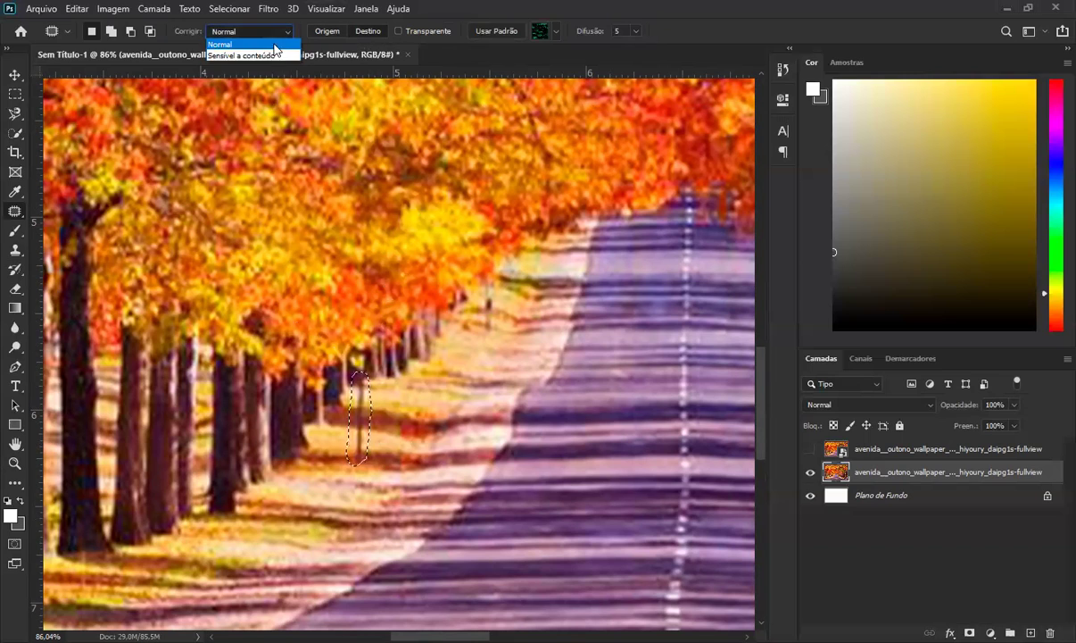
pyautogui.click(256, 53)
pyautogui.moveTo(372, 430); pyautogui.dragTo(394, 426)
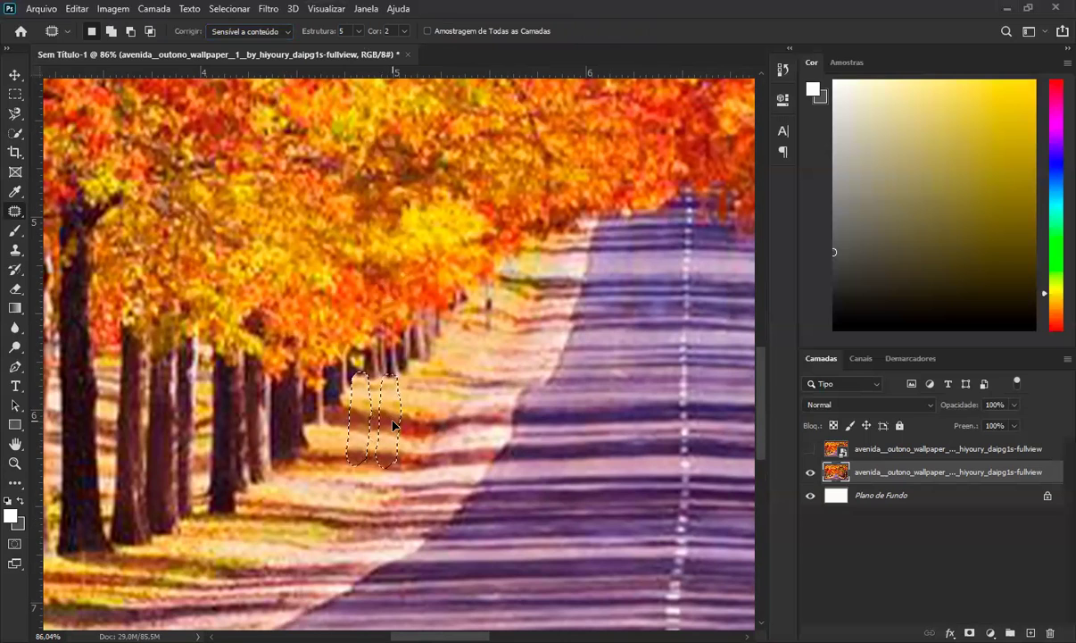
pyautogui.hotkey('ctrl', 'd')
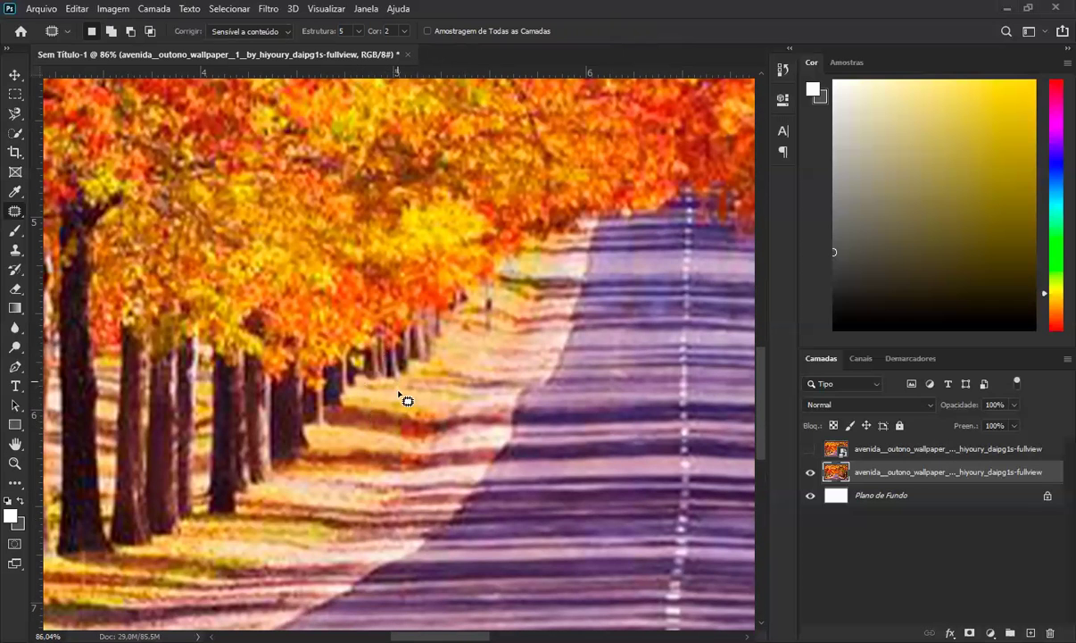
pyautogui.press('z')
pyautogui.moveTo(348, 357); pyautogui.dragTo(438, 329)
pyautogui.press('j')
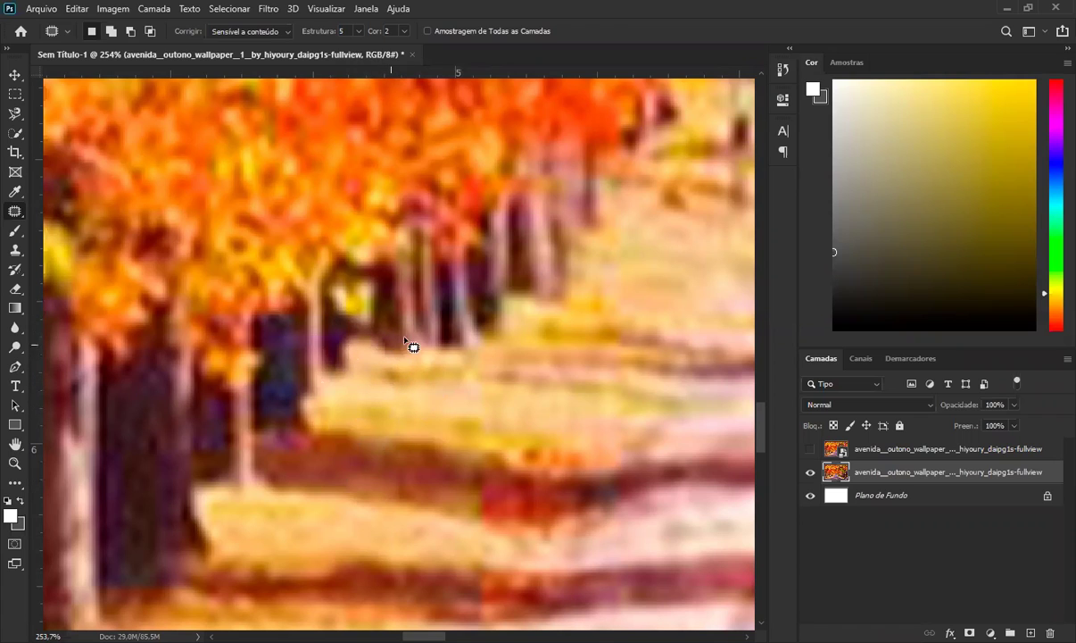
pyautogui.press('z')
pyautogui.moveTo(392, 351)
pyautogui.mouseDown()
pyautogui.moveTo(433, 308)
pyautogui.moveTo(420, 331)
pyautogui.moveTo(389, 340)
pyautogui.moveTo(370, 331)
pyautogui.moveTo(382, 364)
pyautogui.moveTo(387, 333)
pyautogui.moveTo(383, 351)
pyautogui.moveTo(366, 318)
pyautogui.moveTo(351, 321)
pyautogui.moveTo(363, 356)
pyautogui.moveTo(391, 353)
pyautogui.moveTo(368, 321)
pyautogui.moveTo(347, 325)
pyautogui.moveTo(372, 312)
pyautogui.mouseUp()
pyautogui.press('j')
pyautogui.click(420, 413)
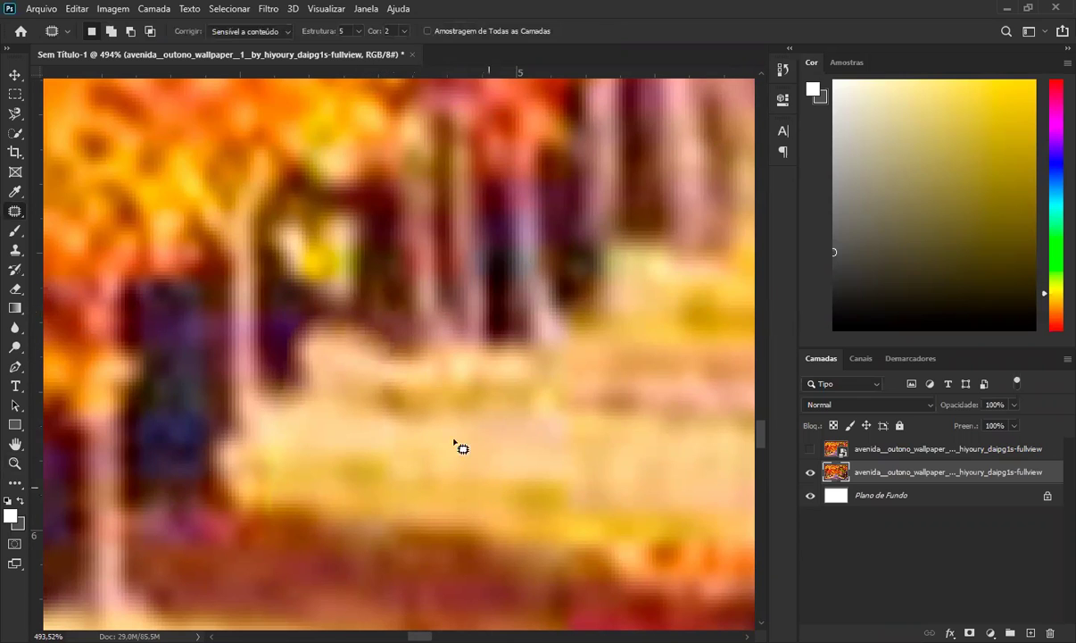
pyautogui.moveTo(388, 418)
pyautogui.mouseDown()
pyautogui.moveTo(381, 410)
pyautogui.moveTo(500, 531)
pyautogui.mouseUp()
pyautogui.moveTo(275, 425)
pyautogui.mouseDown()
pyautogui.moveTo(298, 385)
pyautogui.moveTo(270, 415)
pyautogui.mouseUp()
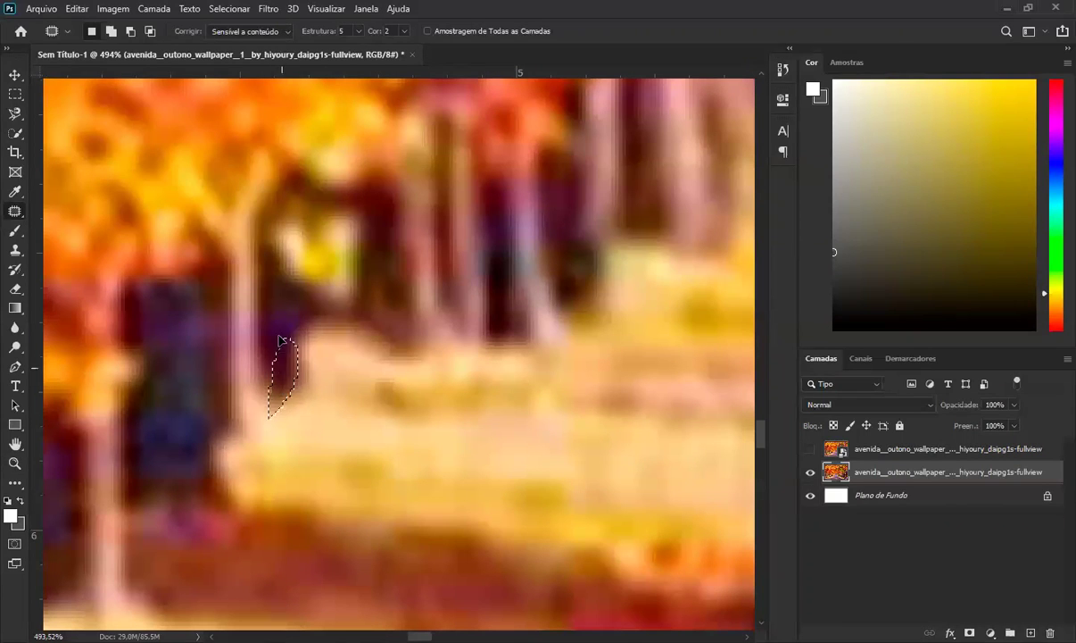
pyautogui.hotkey('ctrl', 'd')
pyautogui.press('z')
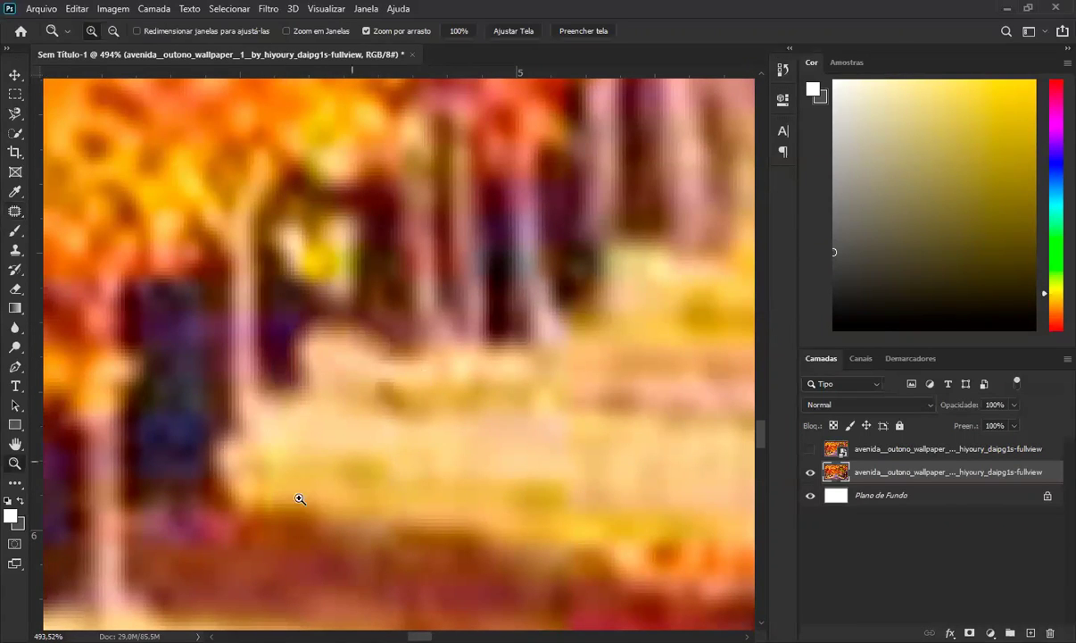
pyautogui.click(274, 471)
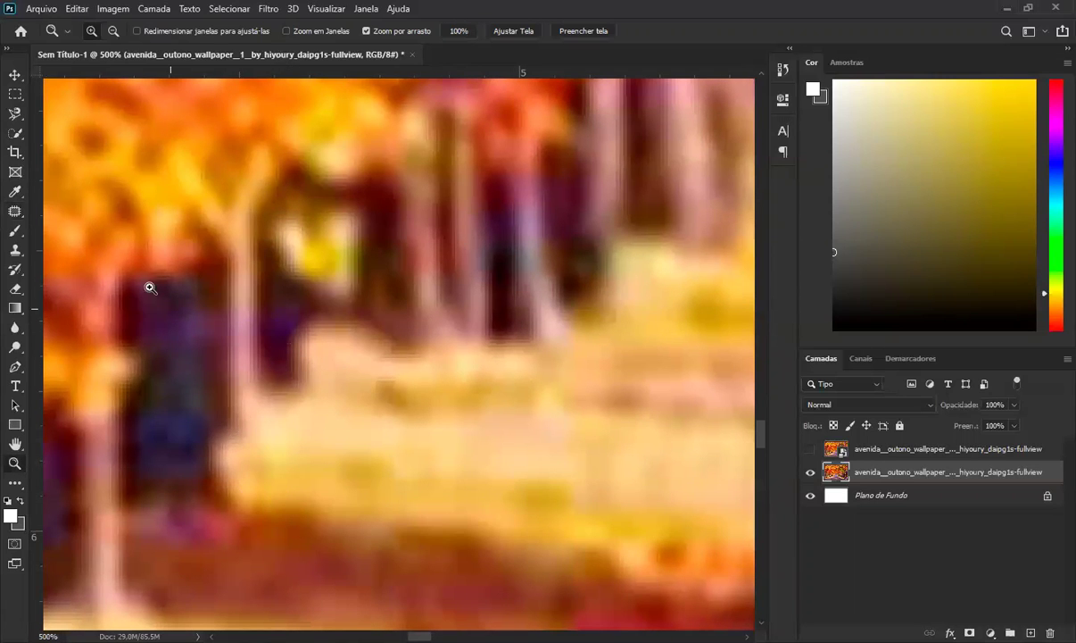
pyautogui.click(15, 212)
pyautogui.moveTo(267, 543)
pyautogui.mouseDown()
pyautogui.moveTo(264, 473)
pyautogui.moveTo(323, 473)
pyautogui.mouseUp()
pyautogui.hotkey('ctrl', 'd')
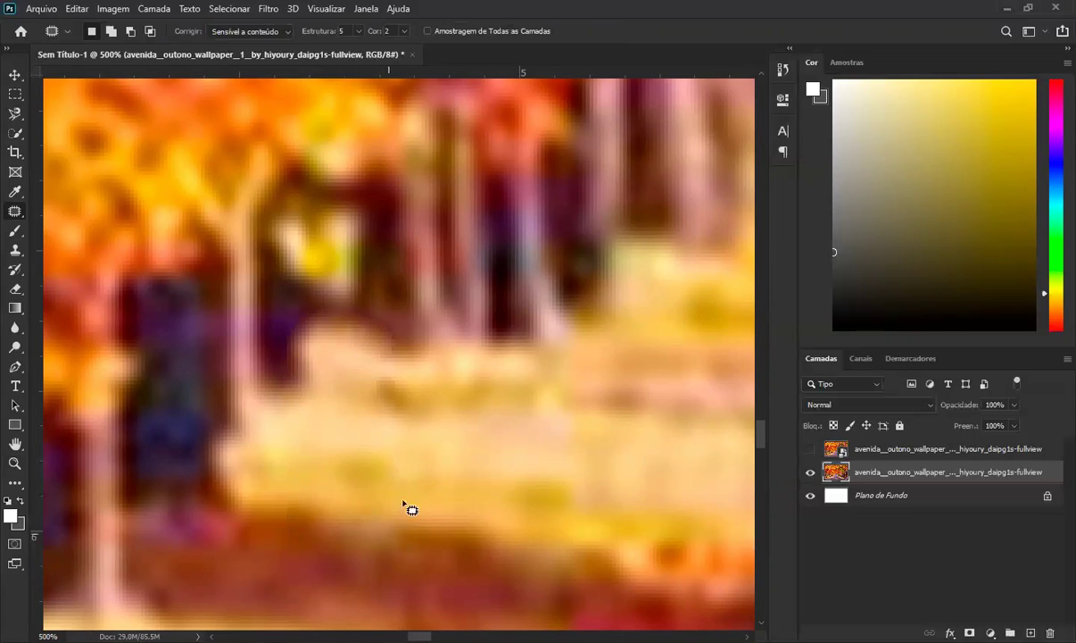
# Patch out fallen leaves scattered on the foreground asphalt left of the centre line using clean road texture, and deselect
pyautogui.press('z')
pyautogui.moveTo(423, 462); pyautogui.dragTo(355, 514)
pyautogui.moveTo(459, 500); pyautogui.dragTo(402, 525)
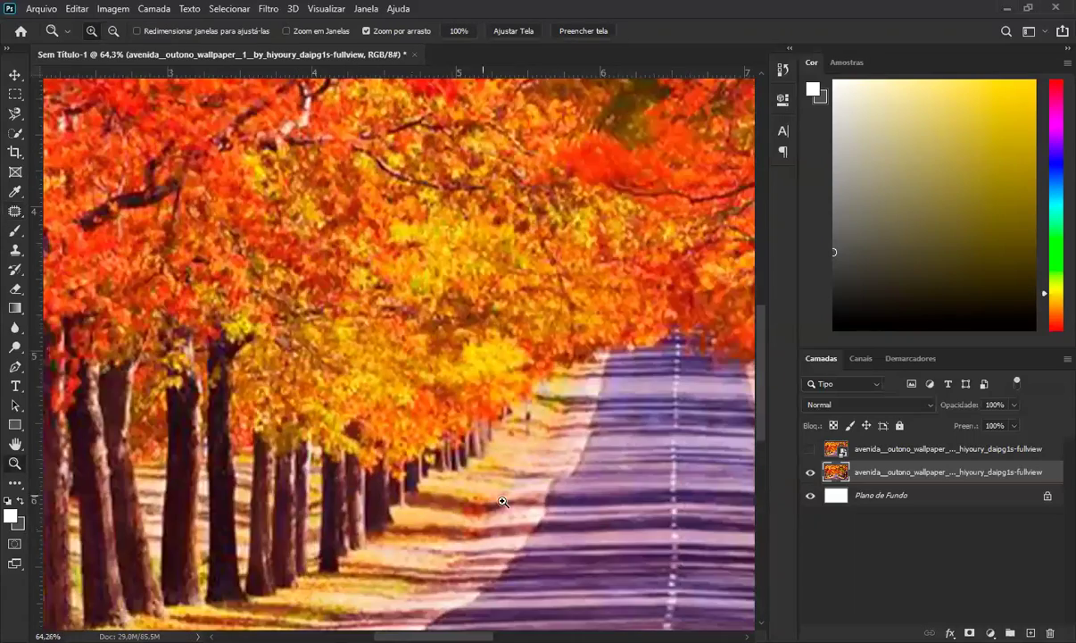
pyautogui.moveTo(485, 513); pyautogui.dragTo(419, 526)
pyautogui.moveTo(430, 455); pyautogui.dragTo(469, 444)
pyautogui.press('j')
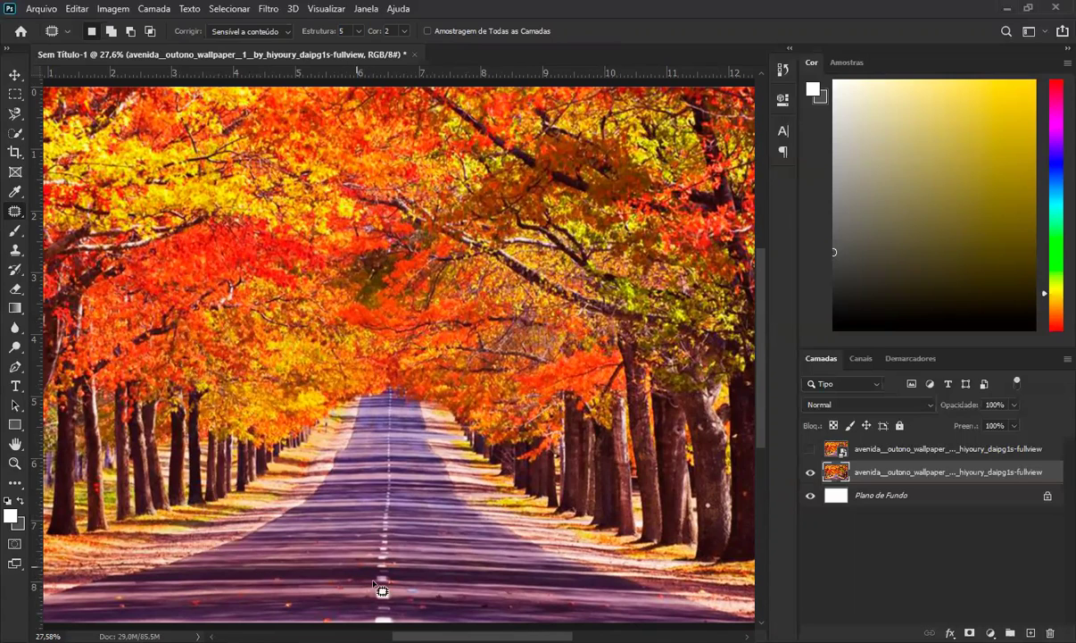
pyautogui.moveTo(290, 606); pyautogui.dragTo(286, 600)
pyautogui.moveTo(222, 593); pyautogui.dragTo(217, 592)
pyautogui.hotkey('ctrl', 'd')
pyautogui.moveTo(113, 608); pyautogui.dragTo(143, 605)
pyautogui.moveTo(188, 596)
pyautogui.mouseDown()
pyautogui.moveTo(197, 599)
pyautogui.moveTo(121, 610)
pyautogui.mouseUp()
pyautogui.moveTo(331, 591); pyautogui.dragTo(332, 591)
pyautogui.hotkey('ctrl', 'd')
# Switch to the Spot Healing Brush and remove remaining fallen leaves from the road, reducing the brush size from 100 to 70
pyautogui.rightClick(16, 212)
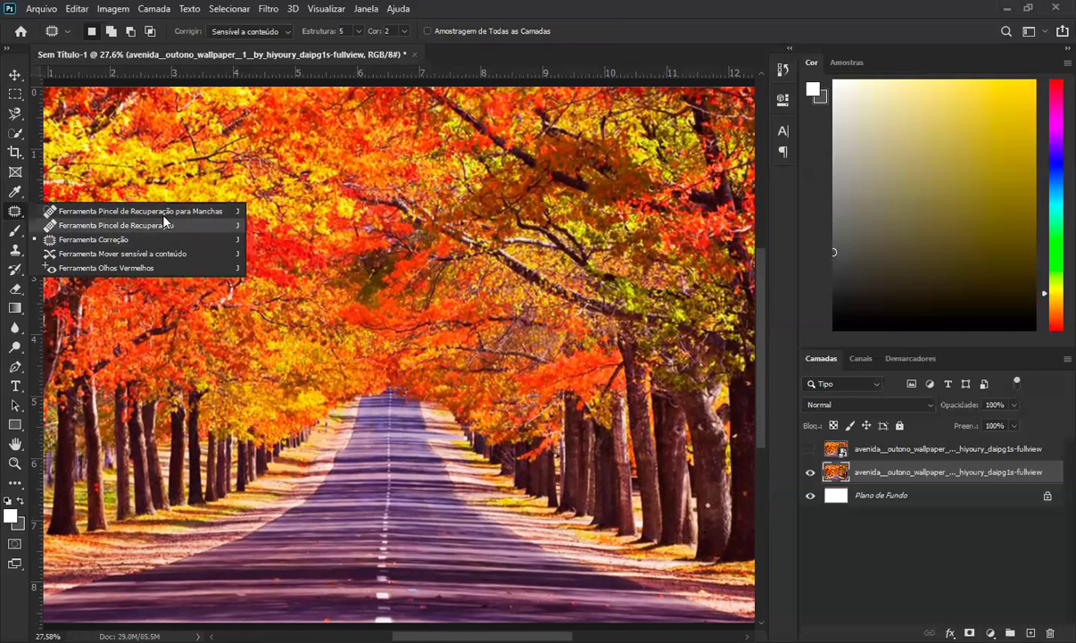
pyautogui.click(168, 214)
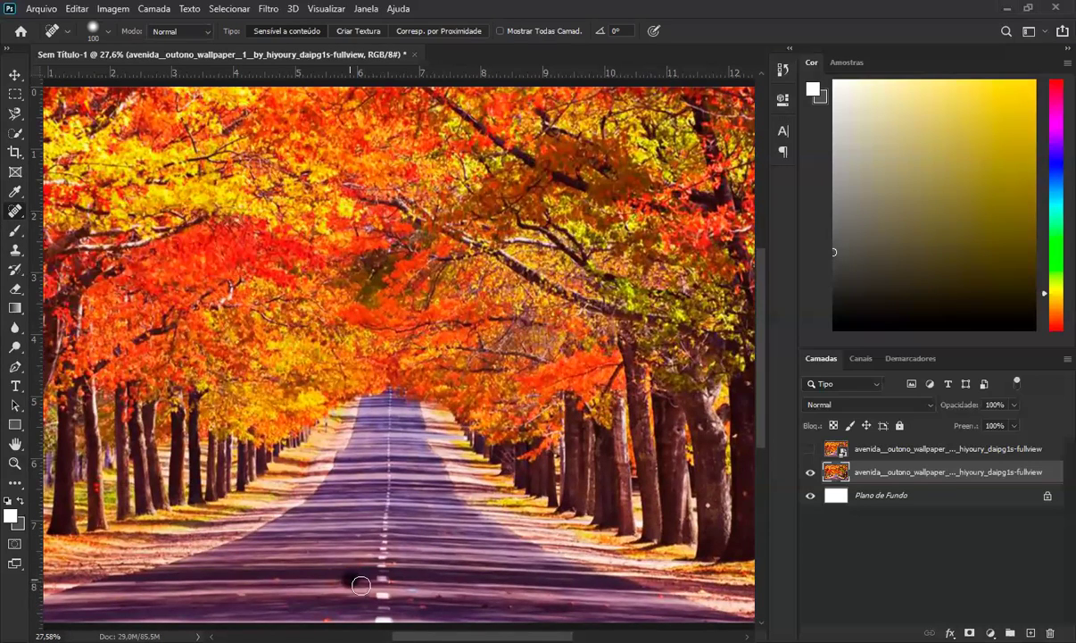
pyautogui.moveTo(337, 578); pyautogui.dragTo(349, 582)
pyautogui.press('[')
pyautogui.press('[')
pyautogui.press('[')
pyautogui.moveTo(233, 591); pyautogui.dragTo(240, 596)
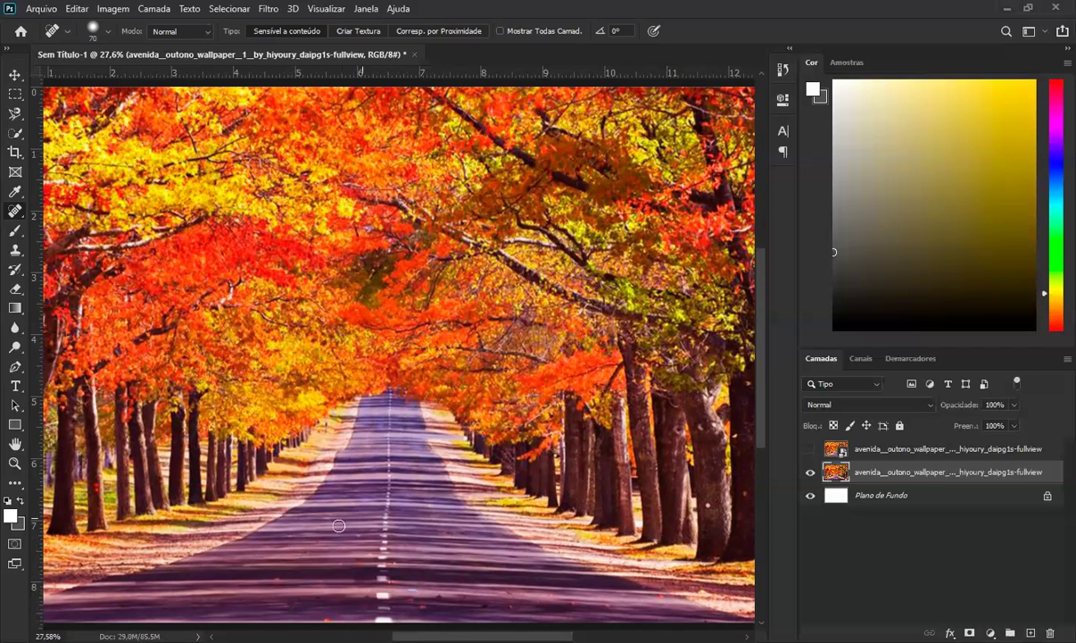
pyautogui.click(277, 581)
pyautogui.moveTo(218, 269)
pyautogui.mouseDown()
pyautogui.moveTo(230, 292)
pyautogui.moveTo(219, 275)
pyautogui.moveTo(214, 284)
pyautogui.moveTo(232, 287)
pyautogui.mouseUp()
pyautogui.moveTo(449, 531); pyautogui.dragTo(445, 532)
# Enlarge the healing brush to size 175 and paint over the distant section of the road's dashed centre line
pyautogui.press(']')
pyautogui.press(']')
pyautogui.press(']')
pyautogui.press(']')
pyautogui.press(']')
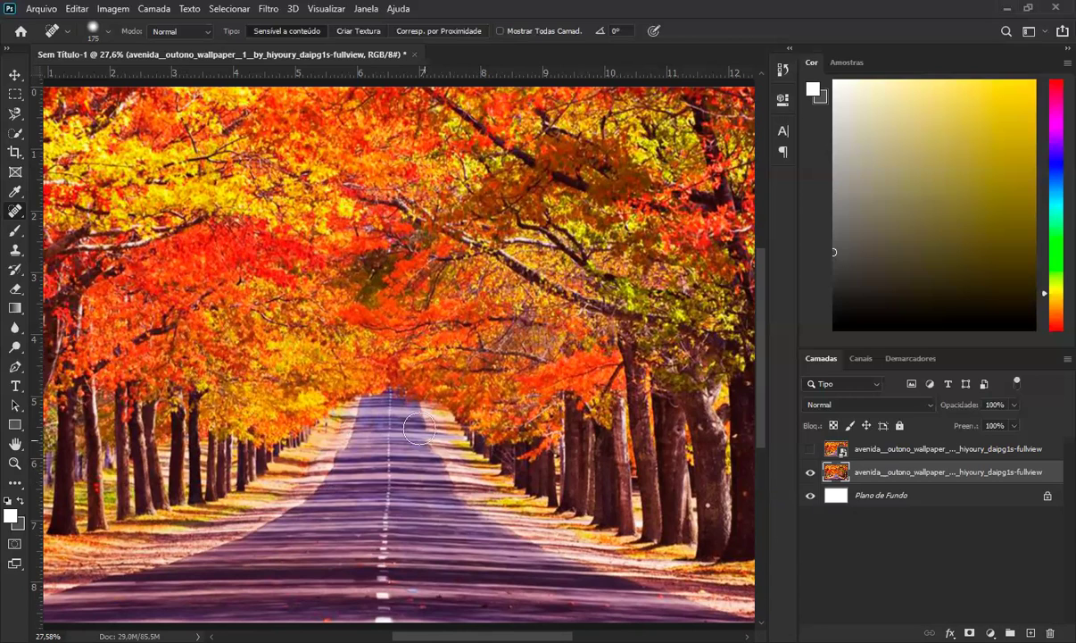
pyautogui.moveTo(389, 406); pyautogui.dragTo(402, 474)
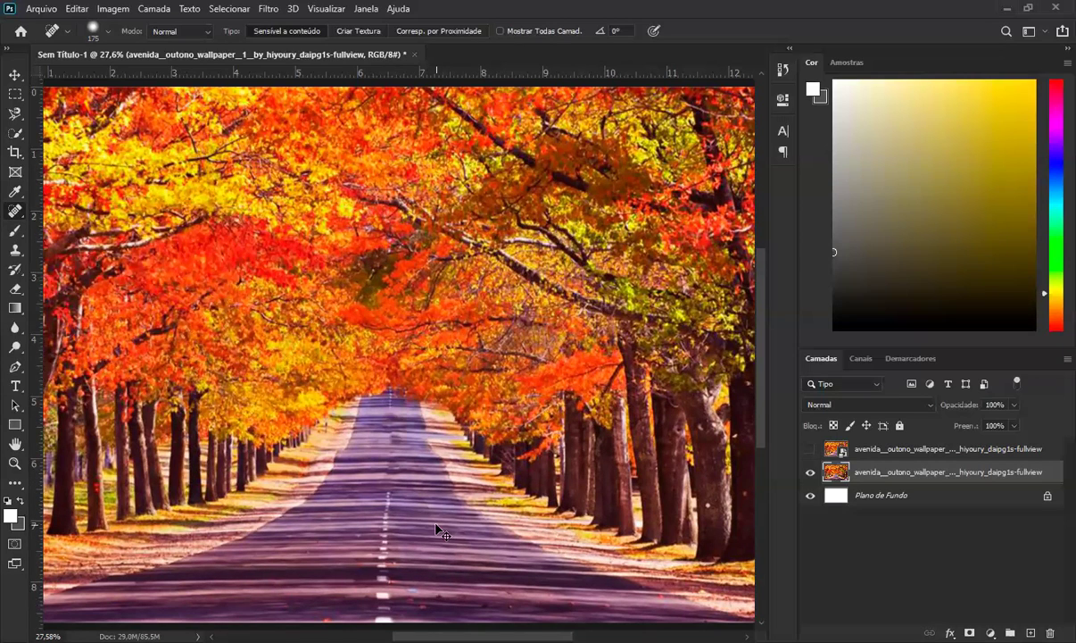
# Reduce the healing brush to size 50 and paint out the dashed centre line from the horizon down to the foreground
pyautogui.press('[')
pyautogui.press('[')
pyautogui.press('[')
pyautogui.press('[')
pyautogui.press('[')
pyautogui.press('[')
pyautogui.moveTo(390, 397); pyautogui.dragTo(390, 446)
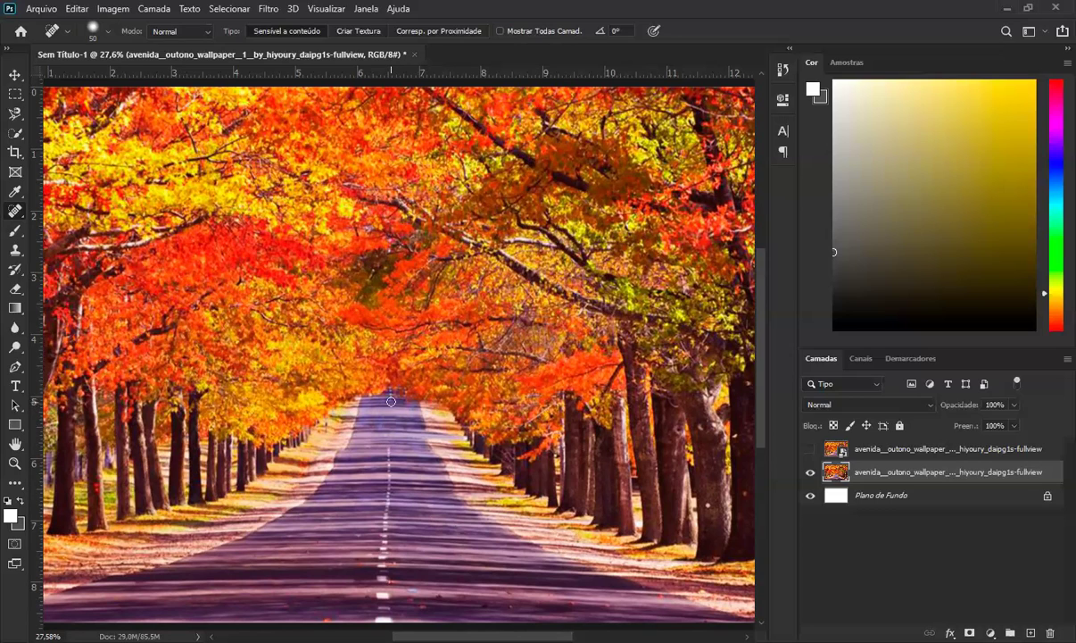
pyautogui.moveTo(389, 452); pyautogui.dragTo(384, 531)
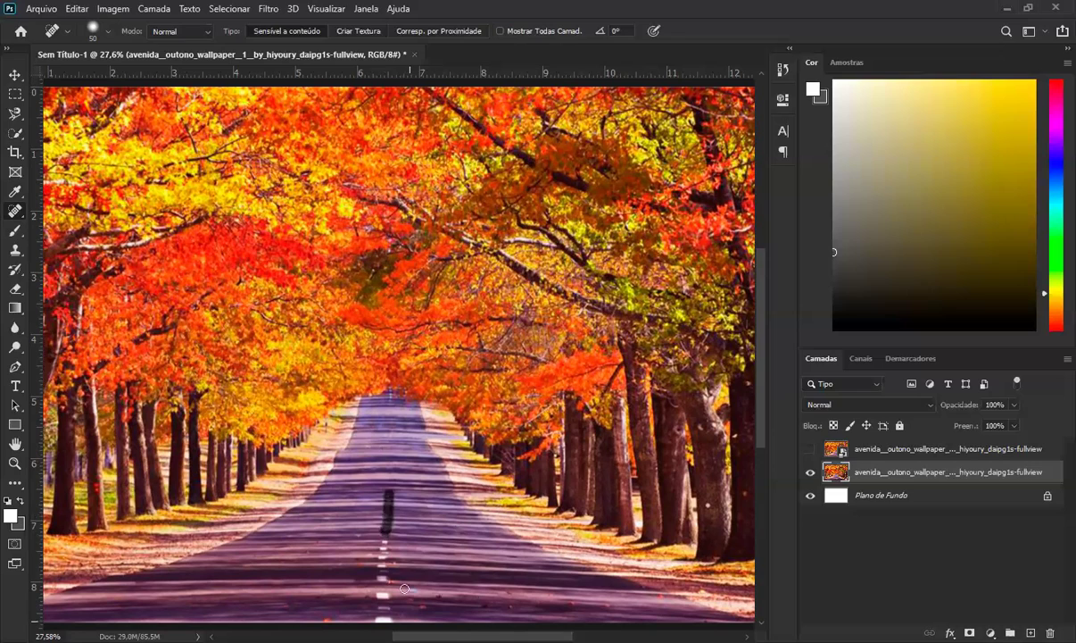
pyautogui.moveTo(385, 513)
pyautogui.mouseDown()
pyautogui.moveTo(377, 576)
pyautogui.moveTo(389, 562)
pyautogui.moveTo(389, 537)
pyautogui.moveTo(383, 573)
pyautogui.moveTo(384, 539)
pyautogui.mouseUp()
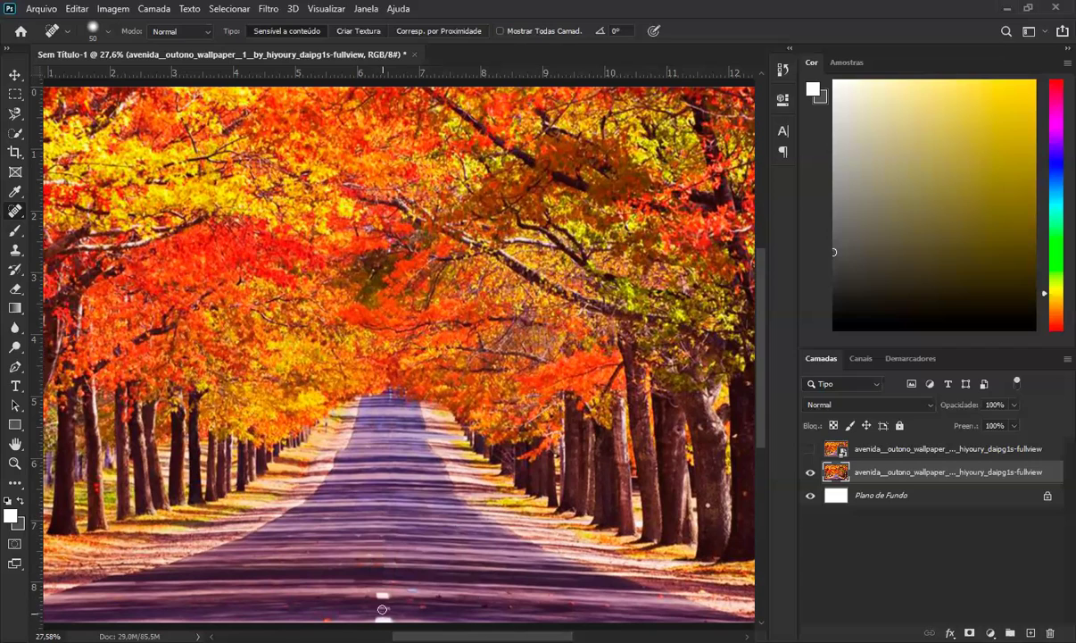
pyautogui.moveTo(385, 584); pyautogui.dragTo(388, 615)
# Show and hide the original photo layer to compare it with the retouched road, leaving the original hidden
pyautogui.click(811, 449)
pyautogui.click(811, 449)
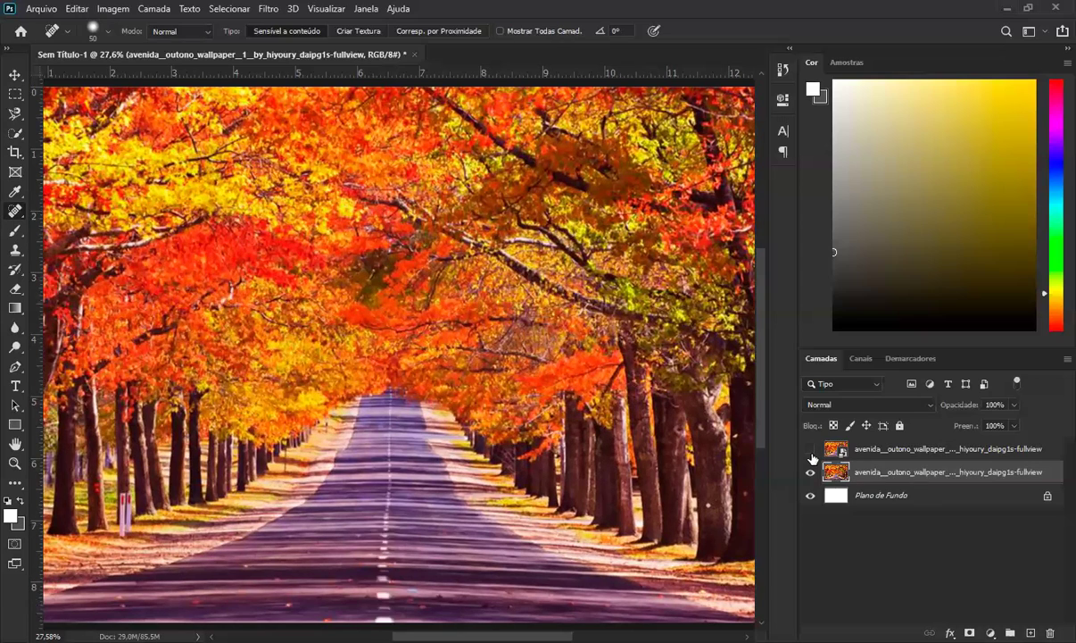
pyautogui.click(811, 454)
pyautogui.click(812, 454)
pyautogui.click(811, 451)
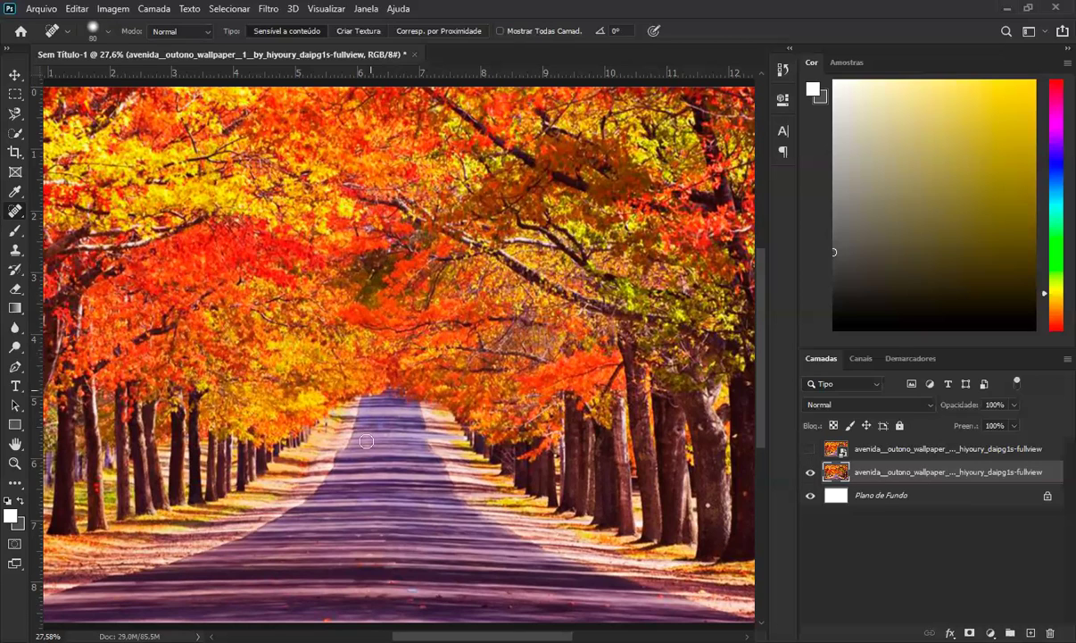
# With the healing brush at size 80, remove stray leaves from the foreground road and the coloured and bright spots on the side trunks
pyautogui.click(425, 605)
pyautogui.click(557, 599)
pyautogui.click(511, 608)
pyautogui.moveTo(88, 457); pyautogui.dragTo(108, 514)
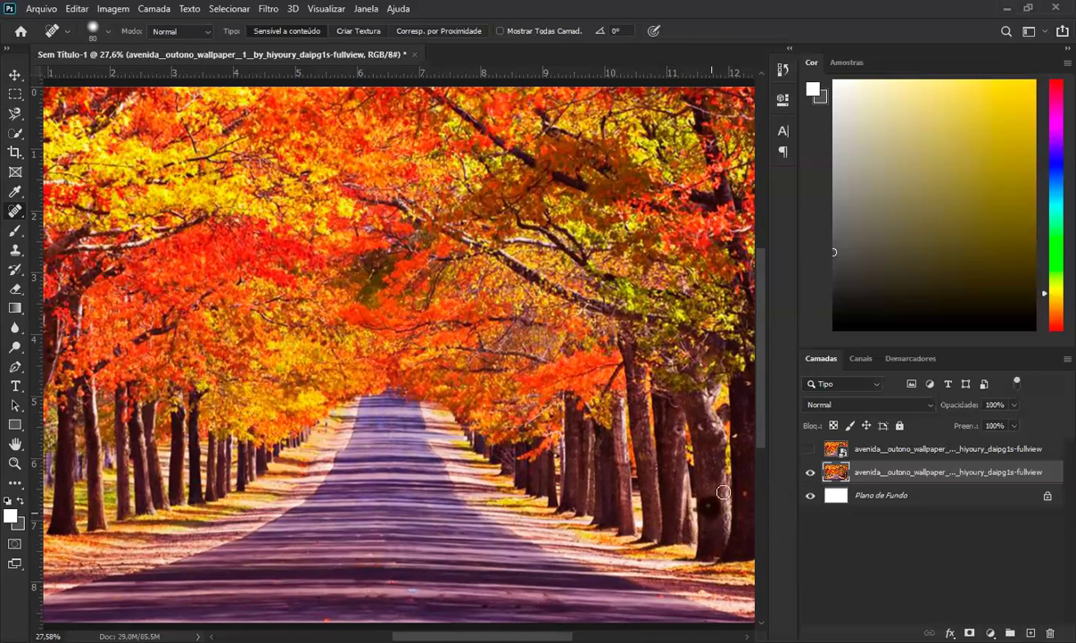
pyautogui.moveTo(705, 435); pyautogui.dragTo(728, 432)
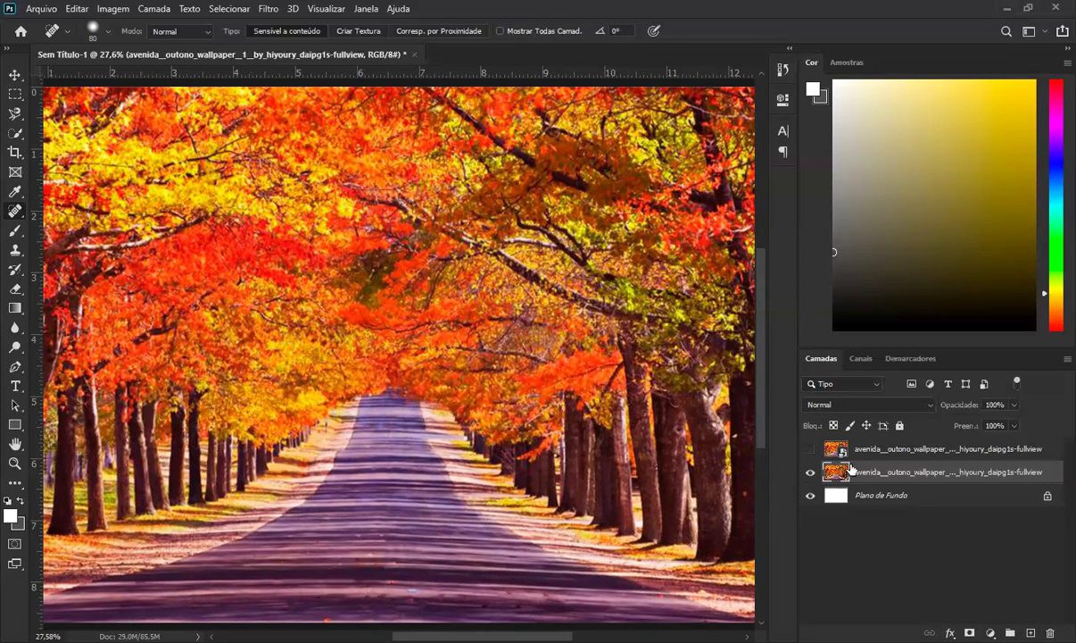
# Move the hidden original layer below the retouched photo layer and select the retouched layer
pyautogui.click(909, 450)
pyautogui.moveTo(911, 455); pyautogui.dragTo(892, 484)
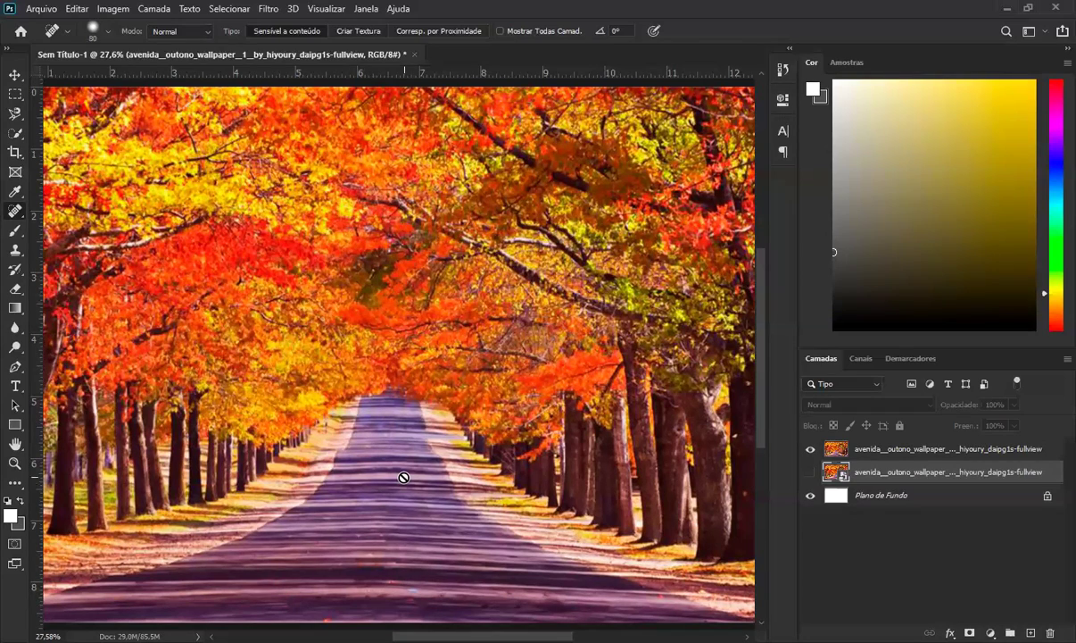
pyautogui.scroll(-4, 476, 462)
pyautogui.scroll(3, 404, 403)
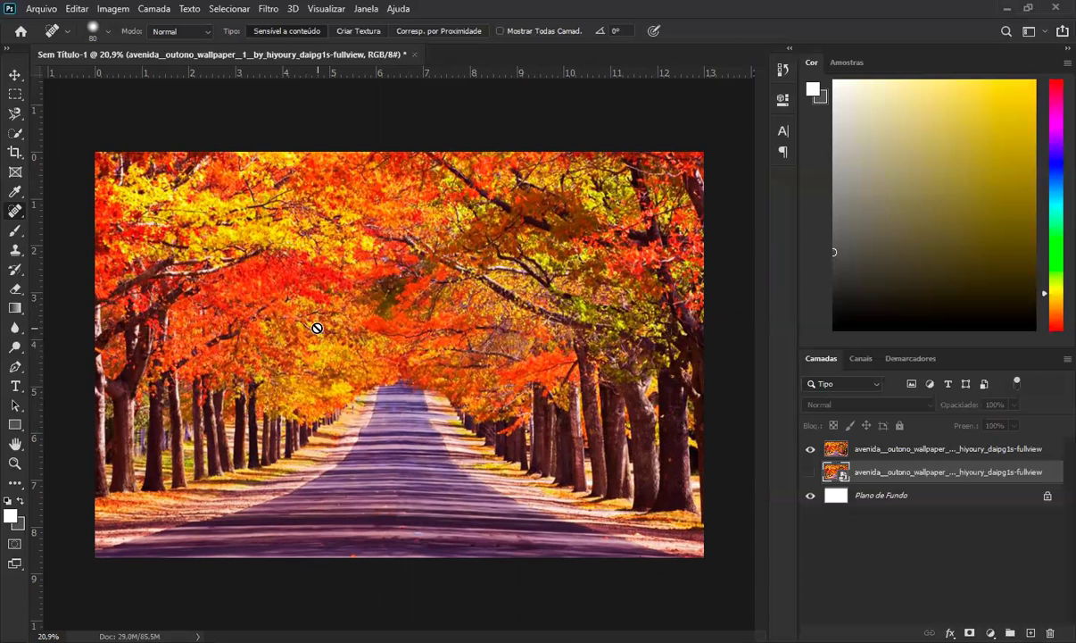
pyautogui.click(867, 449)
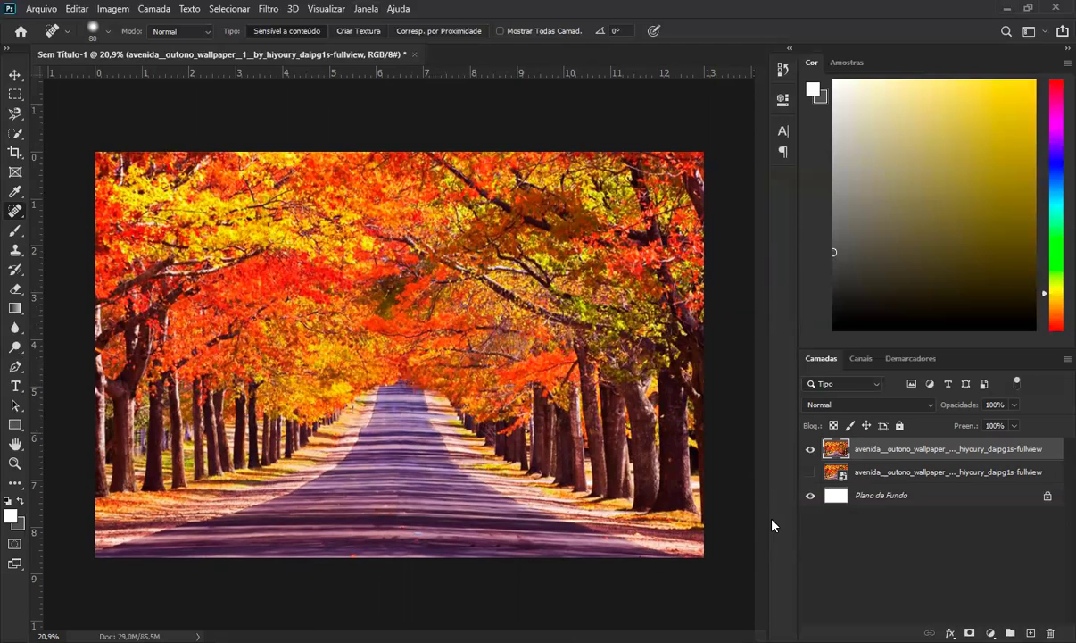
# Open the Camera Raw filter on the retouched layer and set the white balance Temperature to -39
pyautogui.click(269, 9)
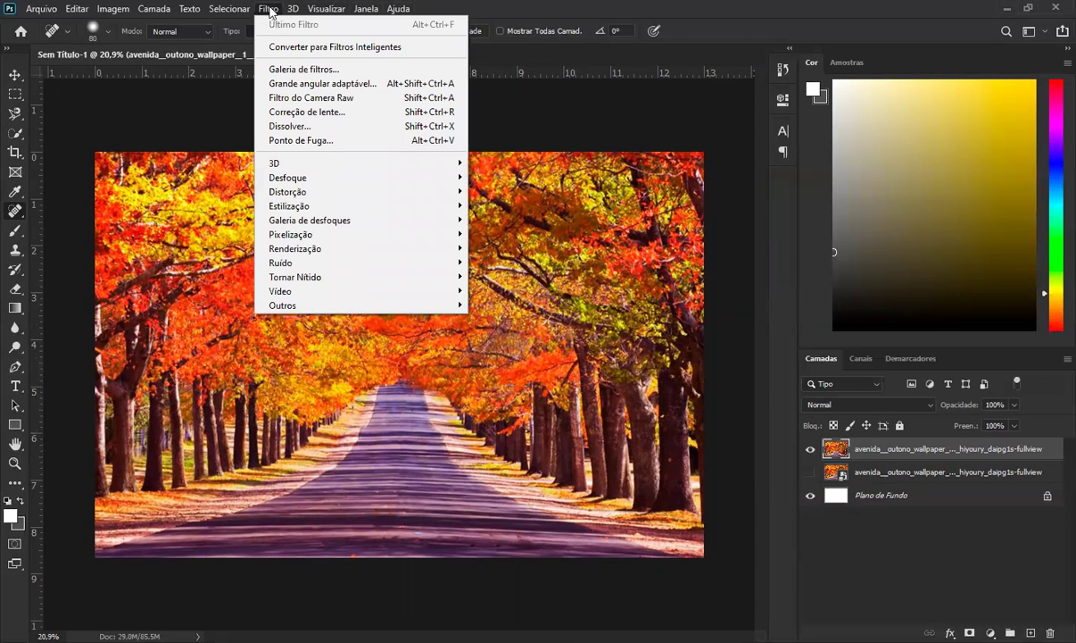
pyautogui.click(376, 98)
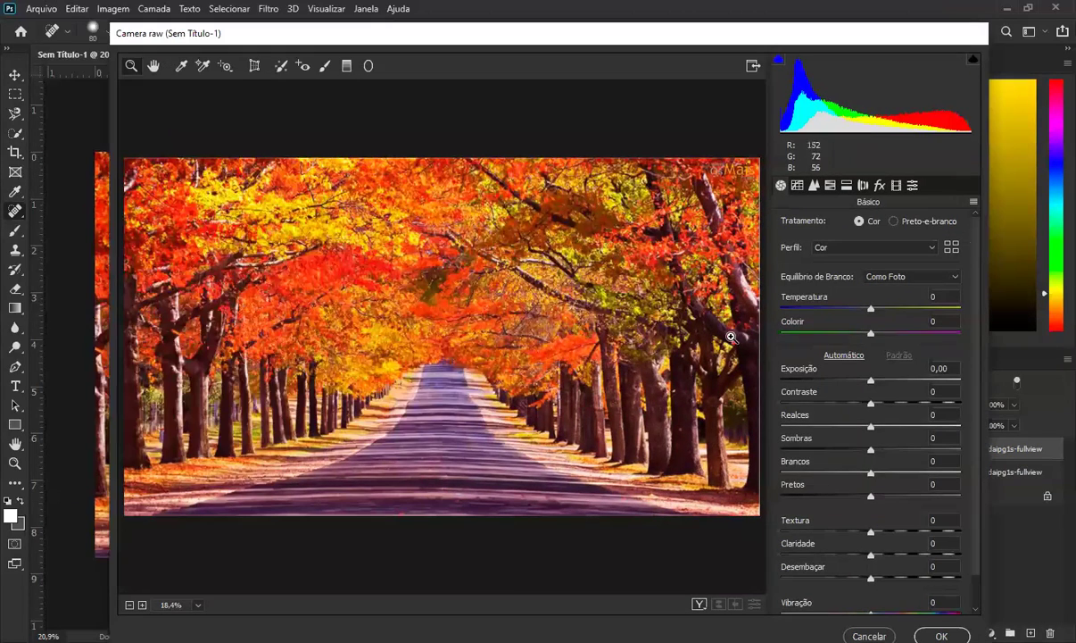
pyautogui.moveTo(351, 26); pyautogui.dragTo(415, 49)
pyautogui.scroll(-1, 877, 461)
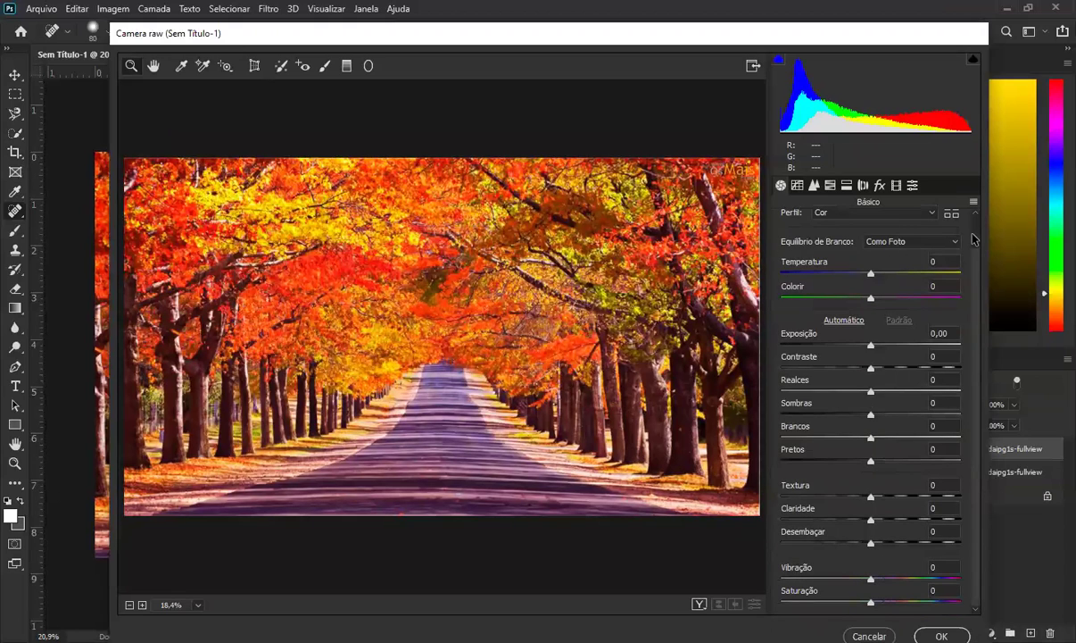
pyautogui.scroll(1, 974, 239)
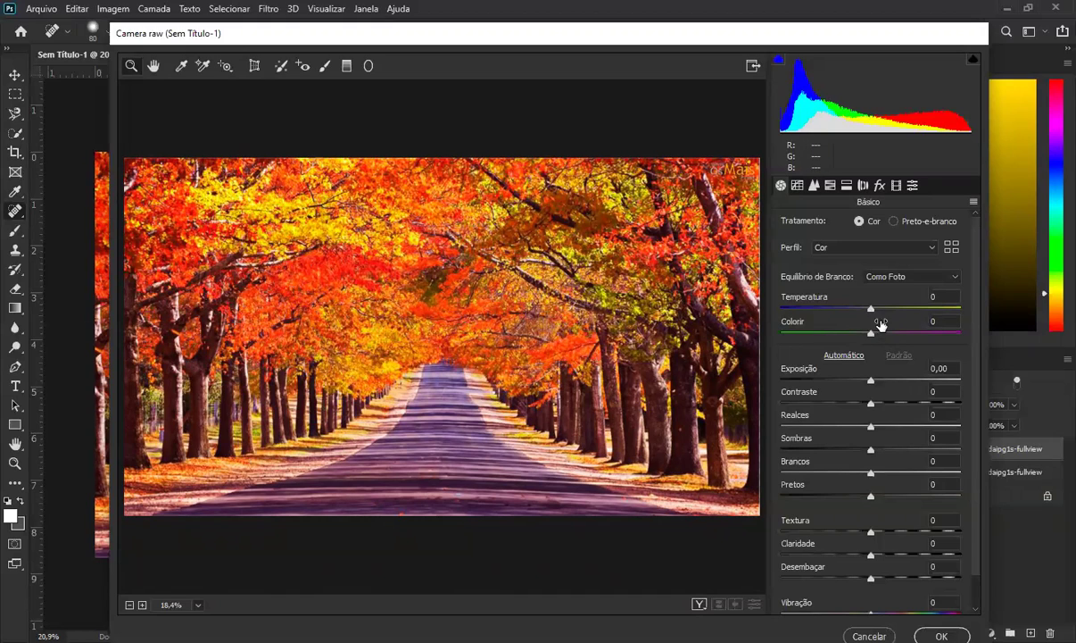
pyautogui.moveTo(873, 313); pyautogui.dragTo(835, 309)
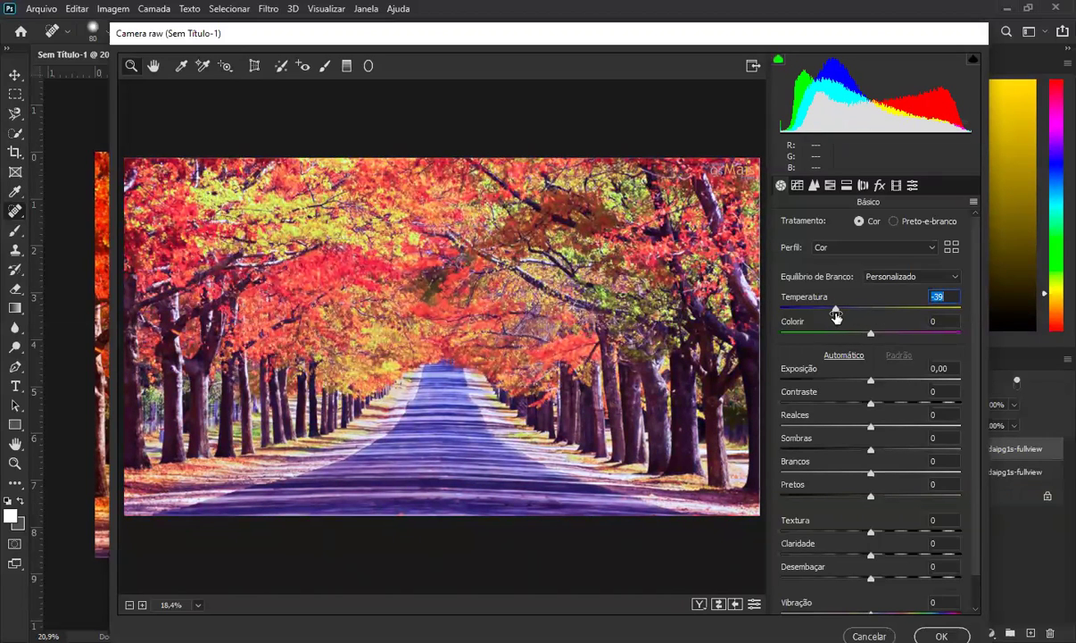
# Set Temperatura to +3 and Colorir to -1, and lower Exposição to -0,15 and Contraste to -11
pyautogui.moveTo(872, 335); pyautogui.dragTo(873, 310)
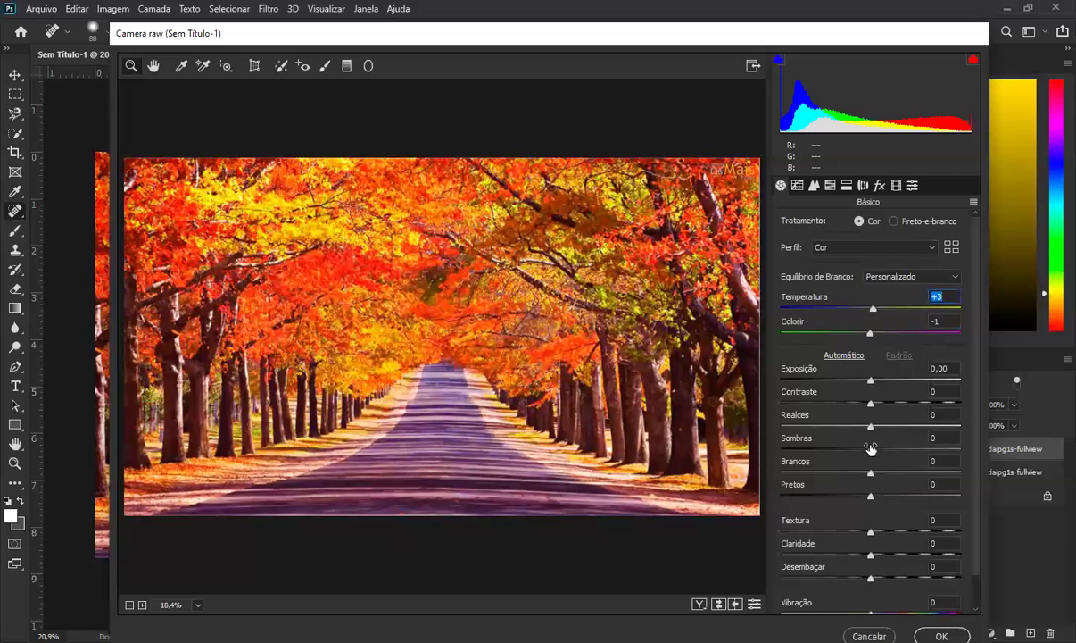
pyautogui.scroll(-1, 871, 448)
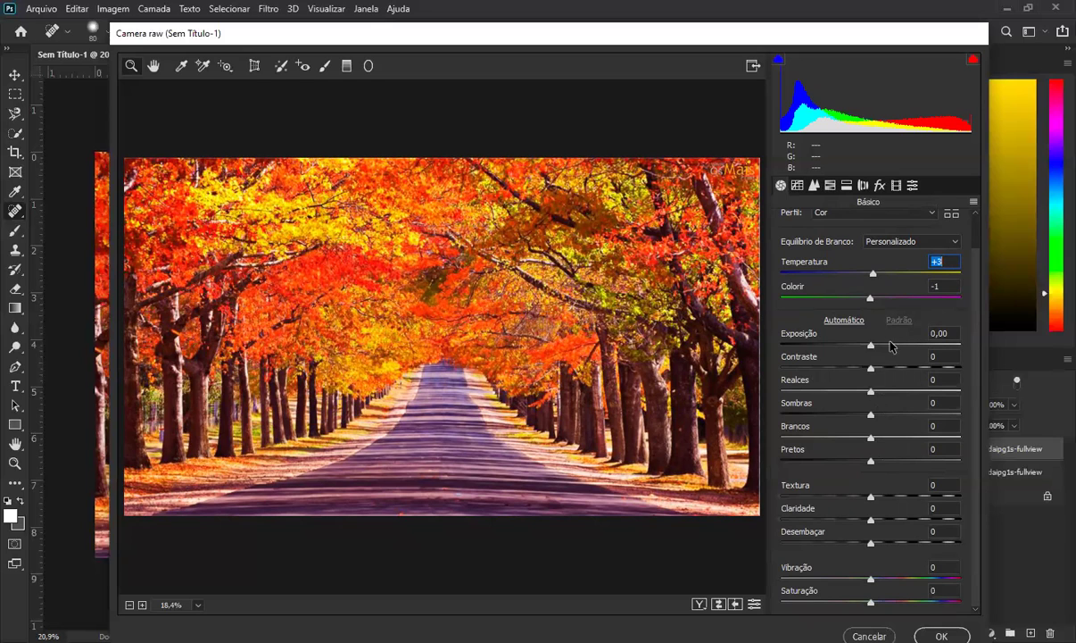
pyautogui.moveTo(871, 344); pyautogui.dragTo(864, 381)
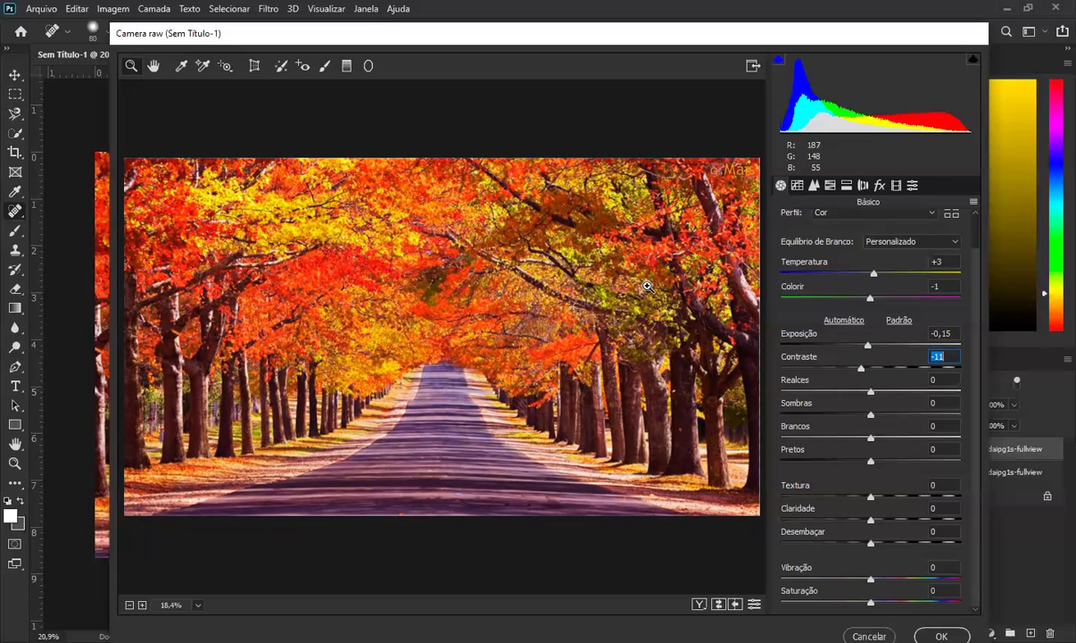
# Try Exposição at +0,20, +0,30 and -0,75 on the photo, and reset it to 0,00
pyautogui.click(889, 345)
pyautogui.moveTo(889, 346); pyautogui.dragTo(857, 357)
pyautogui.click(884, 348)
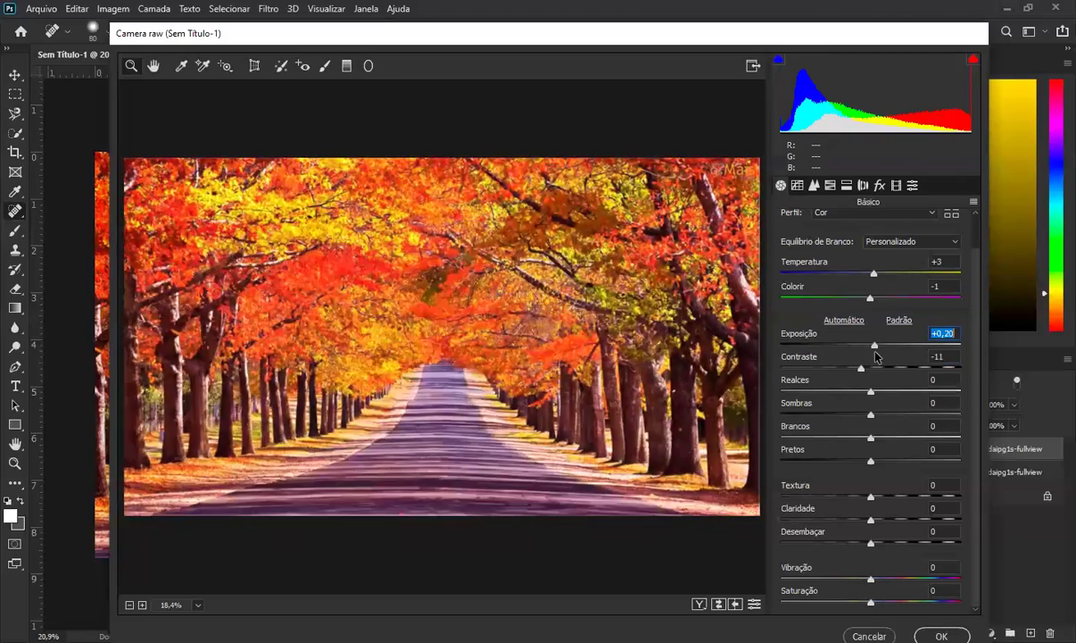
pyautogui.moveTo(884, 356); pyautogui.dragTo(876, 364)
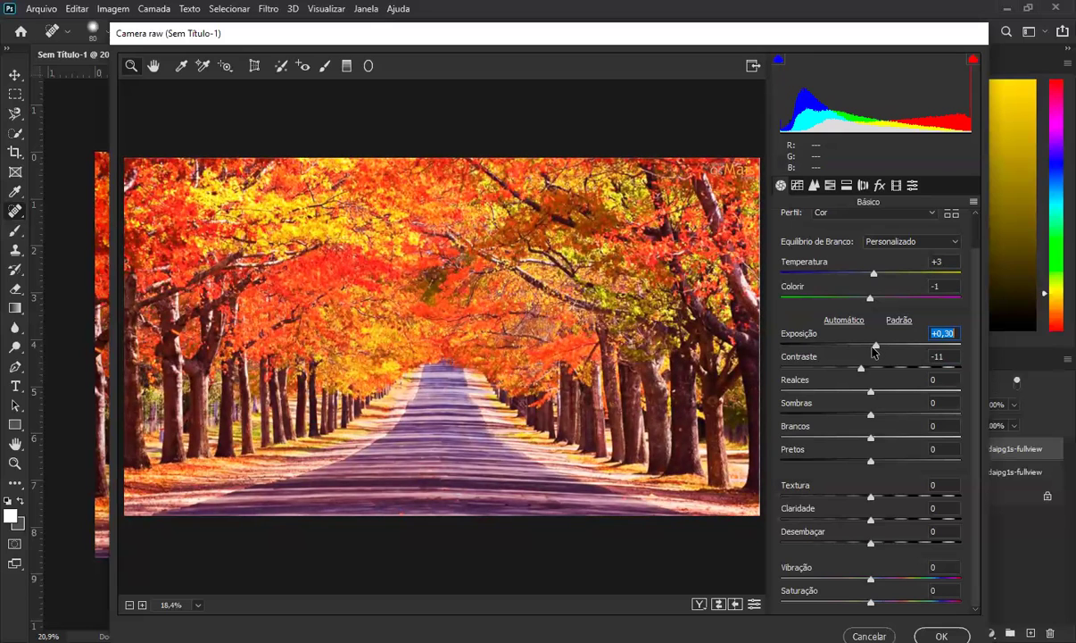
pyautogui.click(857, 347)
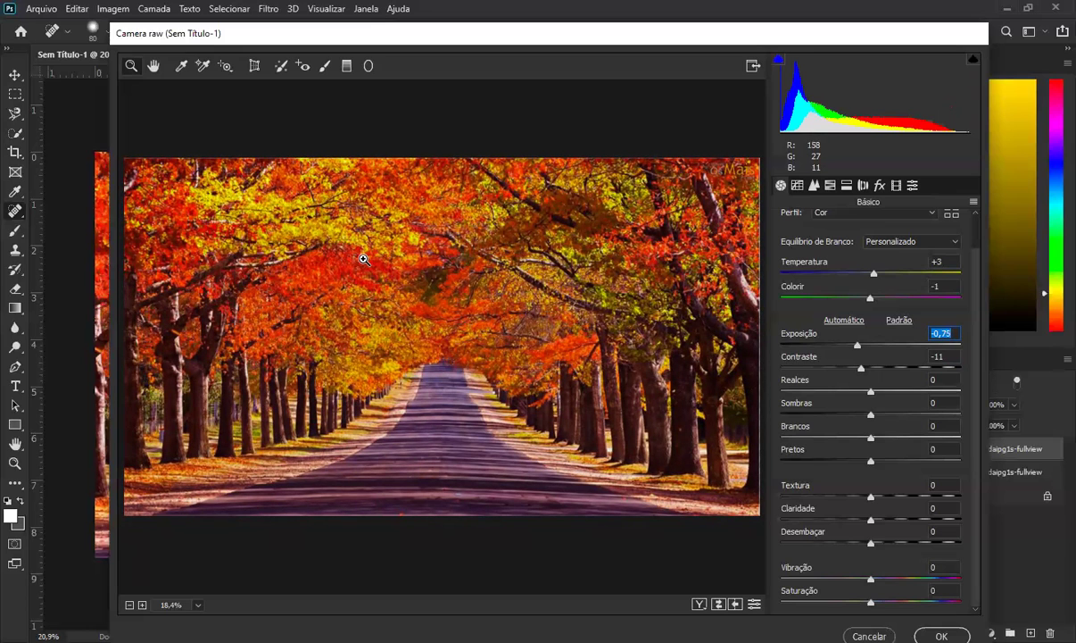
pyautogui.doubleClick(805, 332)
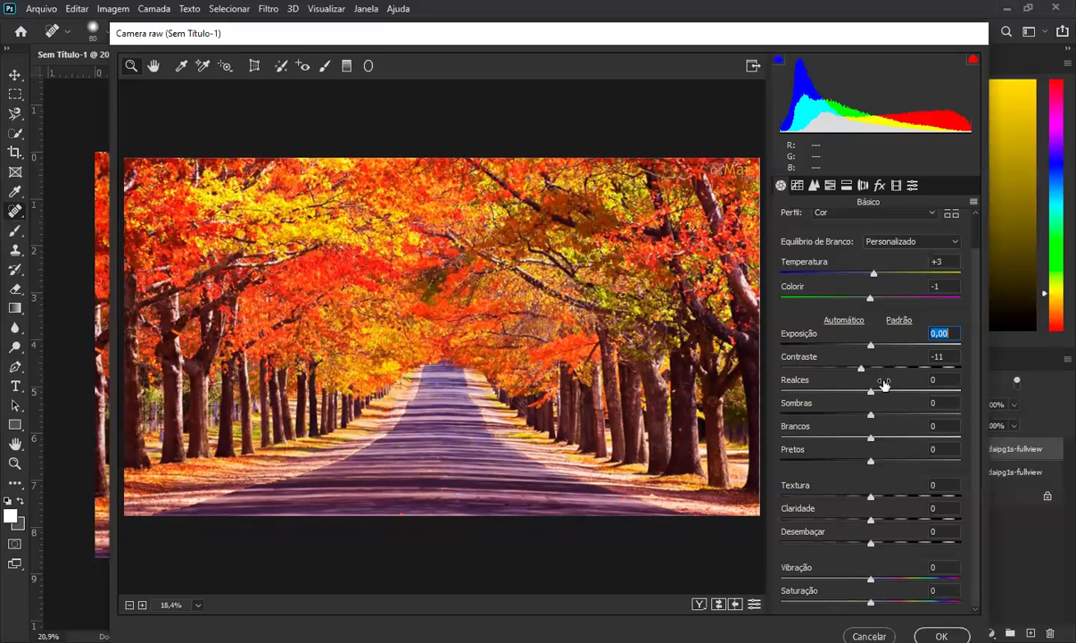
# Try Contraste at +13, raise Realces to +50, and reset Contraste to 0
pyautogui.press('Tab')
pyautogui.moveTo(863, 372)
pyautogui.mouseDown()
pyautogui.moveTo(905, 370)
pyautogui.moveTo(883, 375)
pyautogui.mouseUp()
pyautogui.hotkey('shift', 'Up')
pyautogui.hotkey('shift', 'Up')
pyautogui.hotkey('shift', 'Up')
pyautogui.hotkey('shift', 'Up')
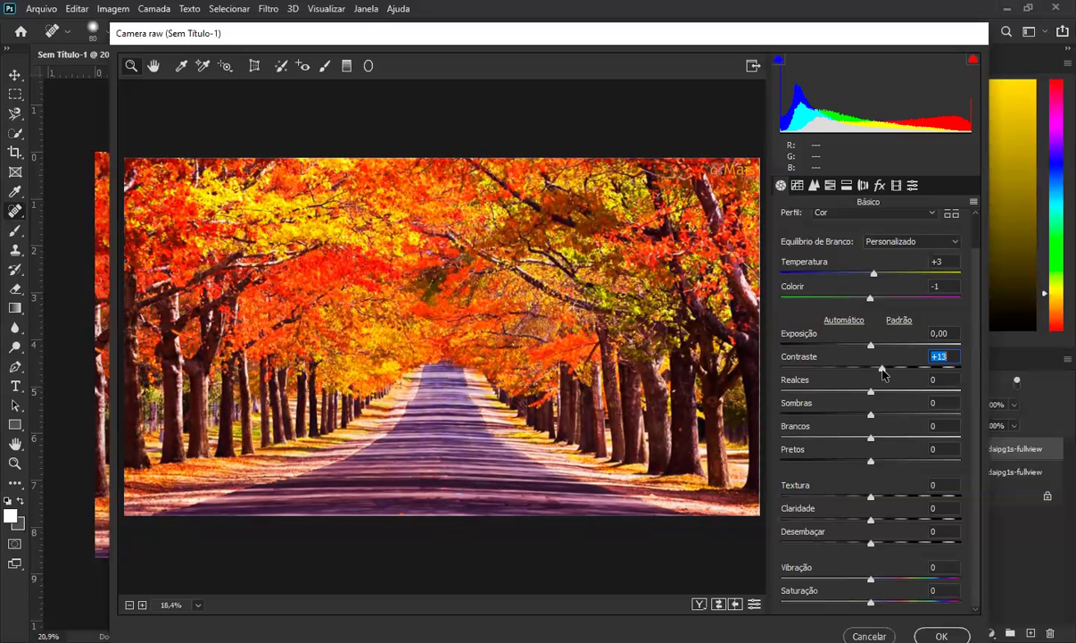
pyautogui.moveTo(871, 391); pyautogui.dragTo(918, 401)
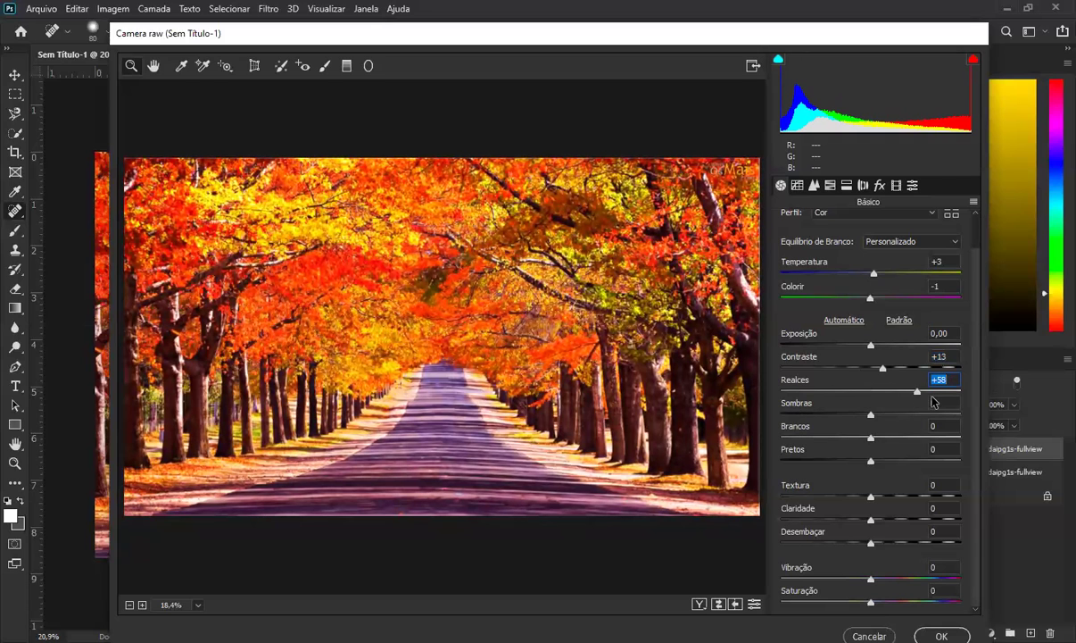
pyautogui.doubleClick(883, 367)
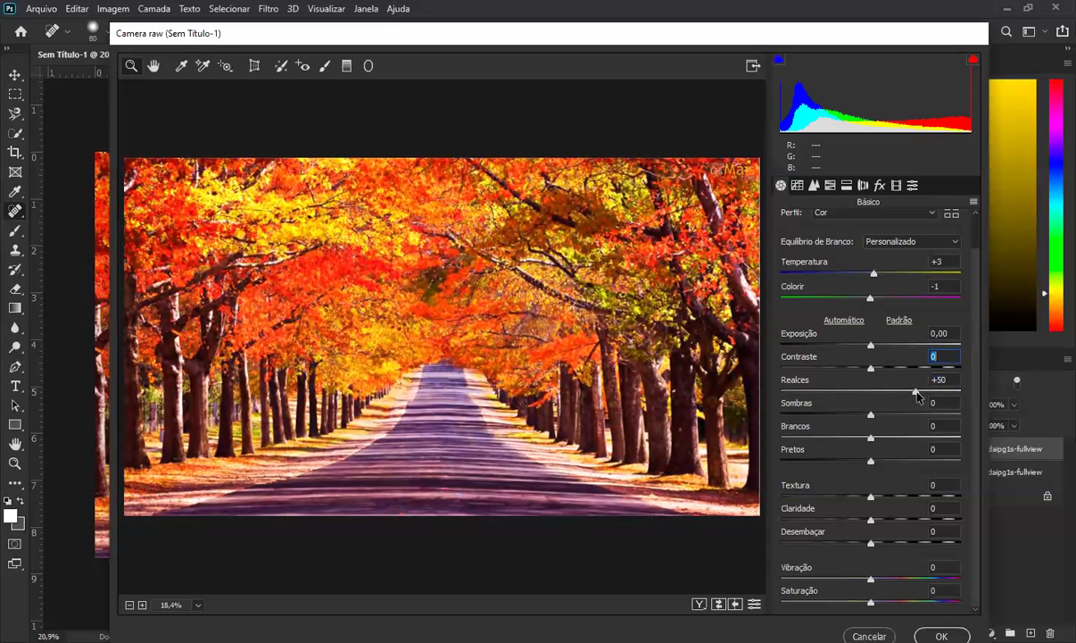
# Compare Realces at -78, -96 and +2 on a close-up of the trunks at the photo's lower right corner
pyautogui.moveTo(883, 396); pyautogui.dragTo(747, 381)
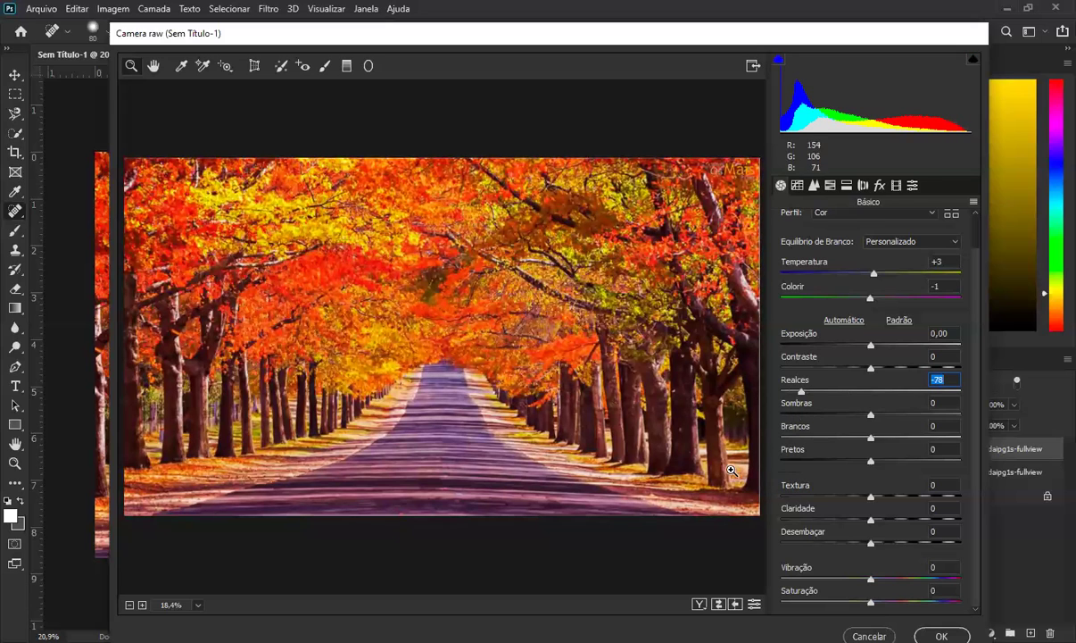
pyautogui.scroll(1, 699, 445)
pyautogui.scroll(-2, 677, 476)
pyautogui.moveTo(653, 472); pyautogui.dragTo(476, 250)
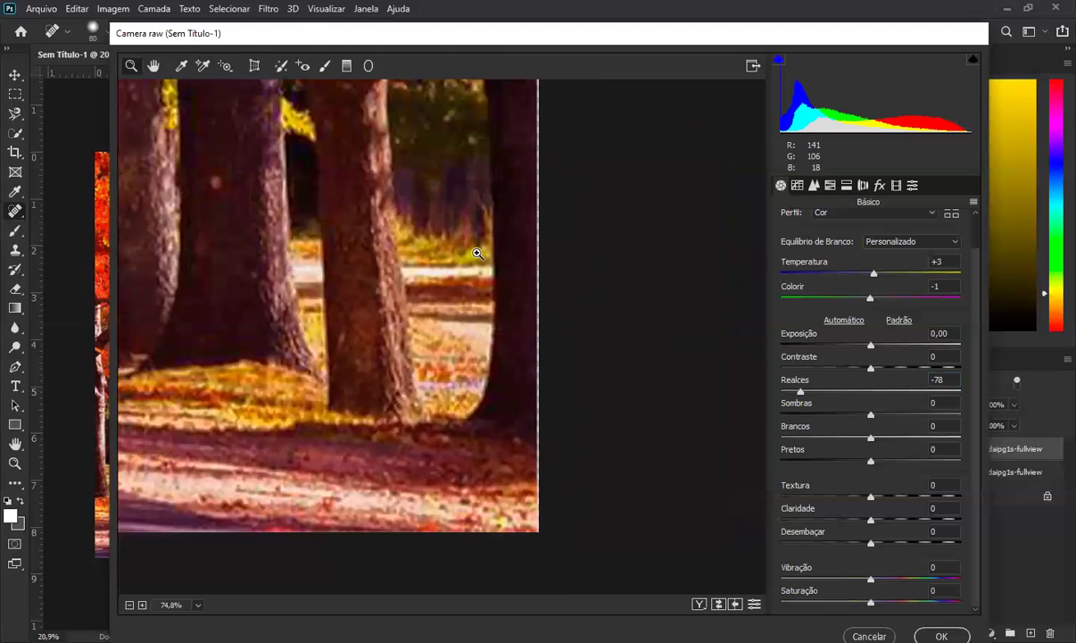
pyautogui.click(801, 393)
pyautogui.moveTo(801, 393); pyautogui.dragTo(777, 399)
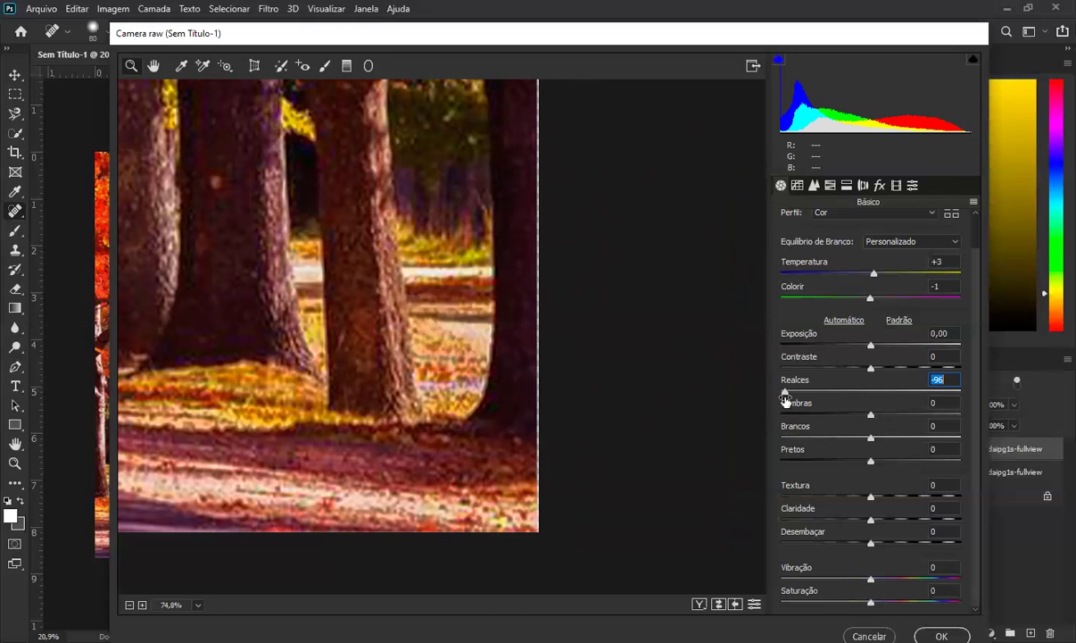
pyautogui.moveTo(786, 393); pyautogui.dragTo(873, 397)
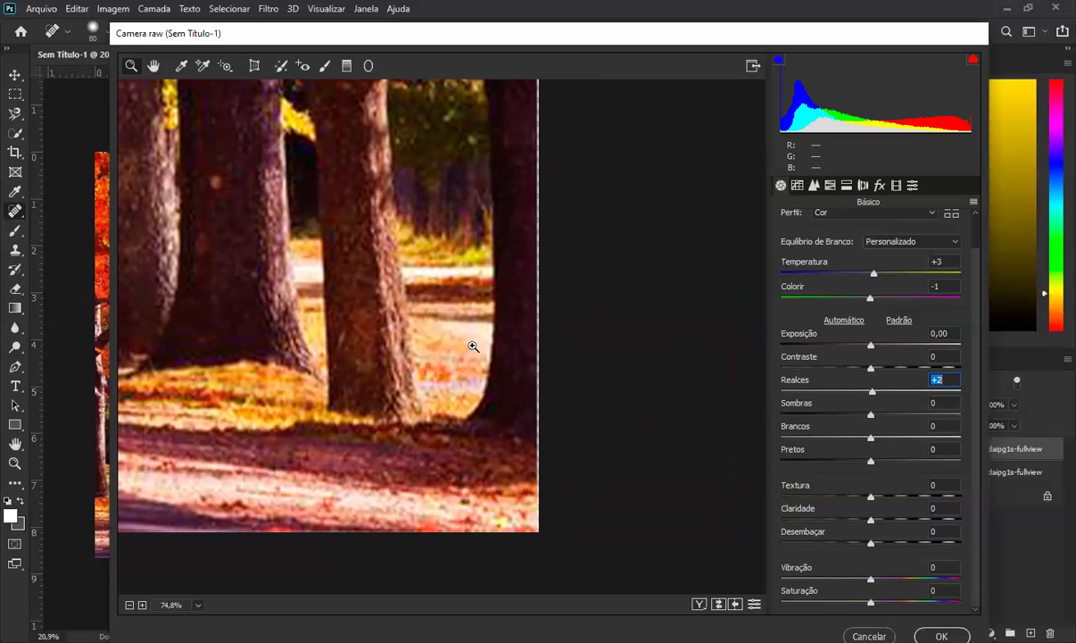
# Compare Realces at -85, -63, -30 and +51 on the trunk close-up, and set it to +34
pyautogui.moveTo(873, 392); pyautogui.dragTo(795, 409)
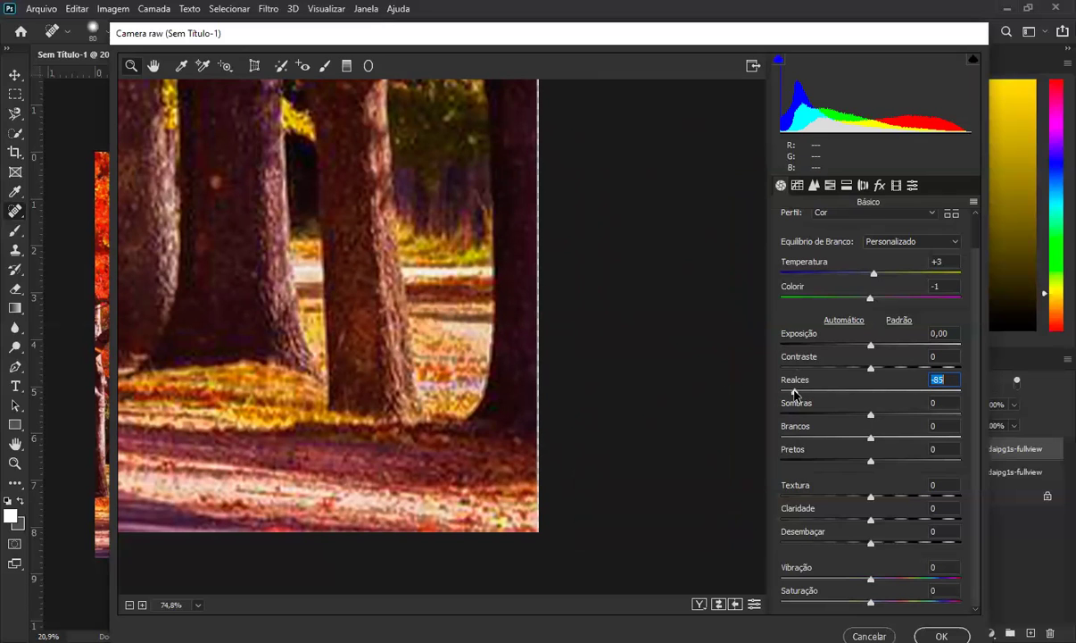
pyautogui.moveTo(795, 393); pyautogui.dragTo(772, 399)
pyautogui.moveTo(802, 382); pyautogui.dragTo(894, 395)
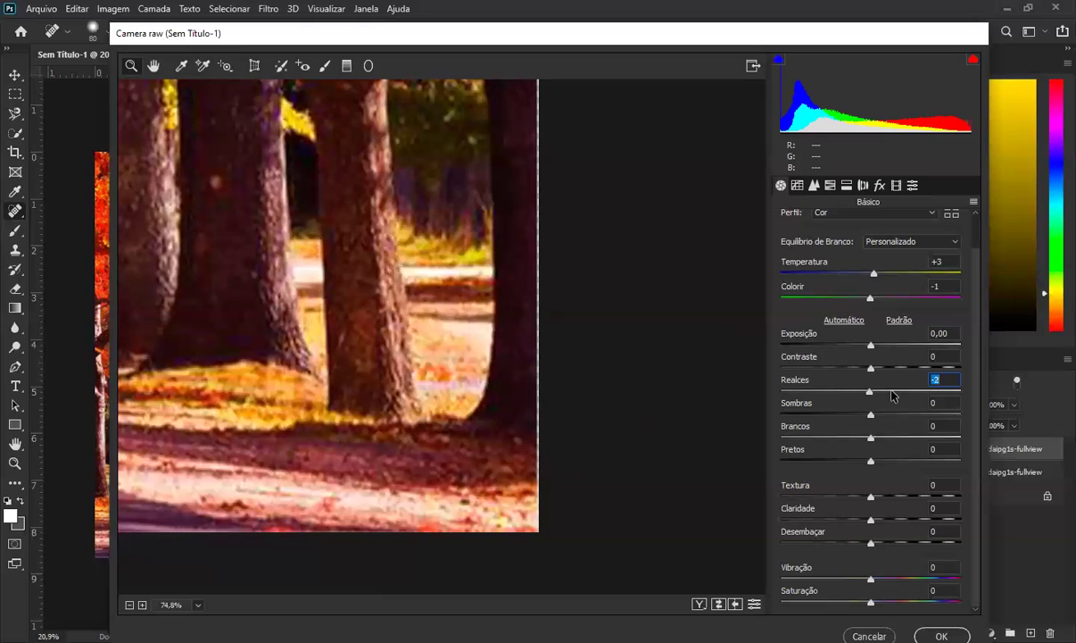
pyautogui.click(913, 392)
pyautogui.click(814, 394)
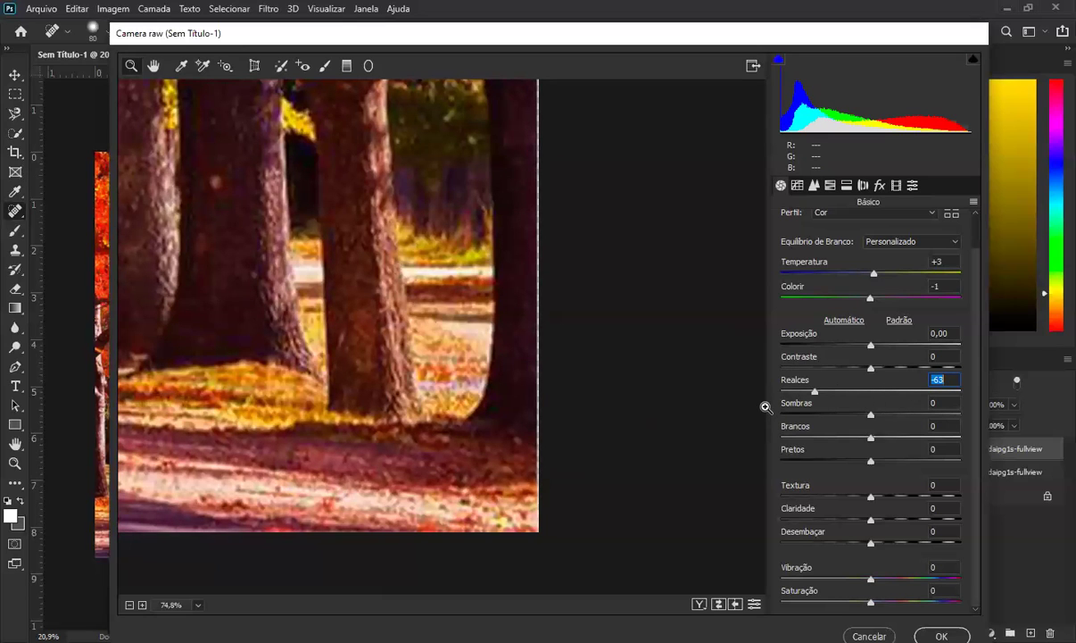
pyautogui.click(845, 393)
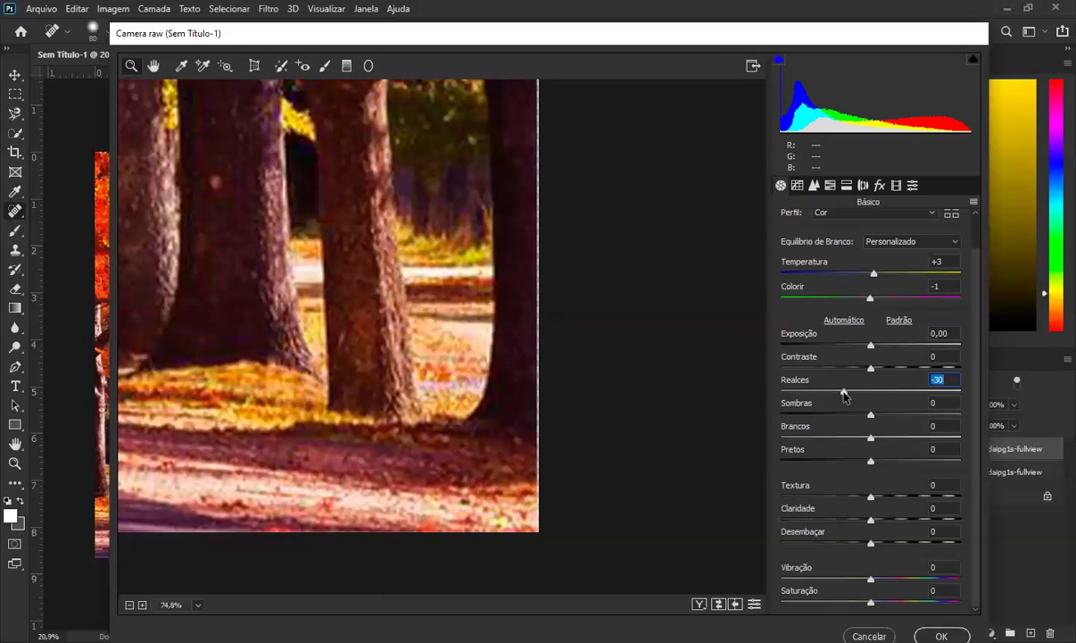
pyautogui.click(897, 393)
pyautogui.click(916, 394)
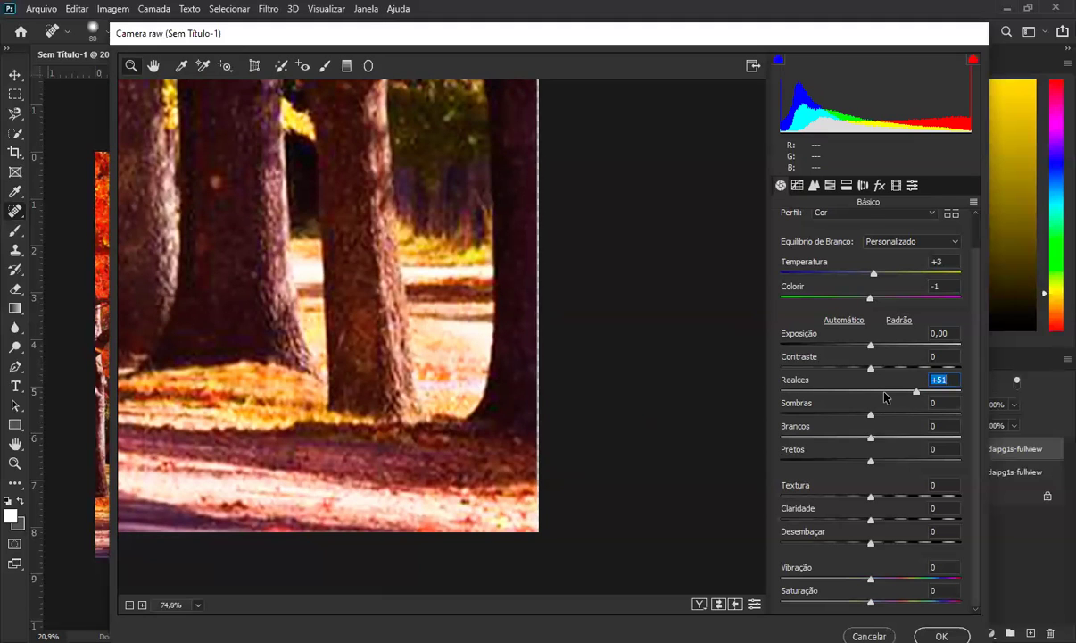
pyautogui.click(902, 392)
# Try Sombras at +68 with Realces at +100 on the wider photo, and set Realces to +3 and Sombras to +100
pyautogui.moveTo(334, 353); pyautogui.dragTo(192, 350)
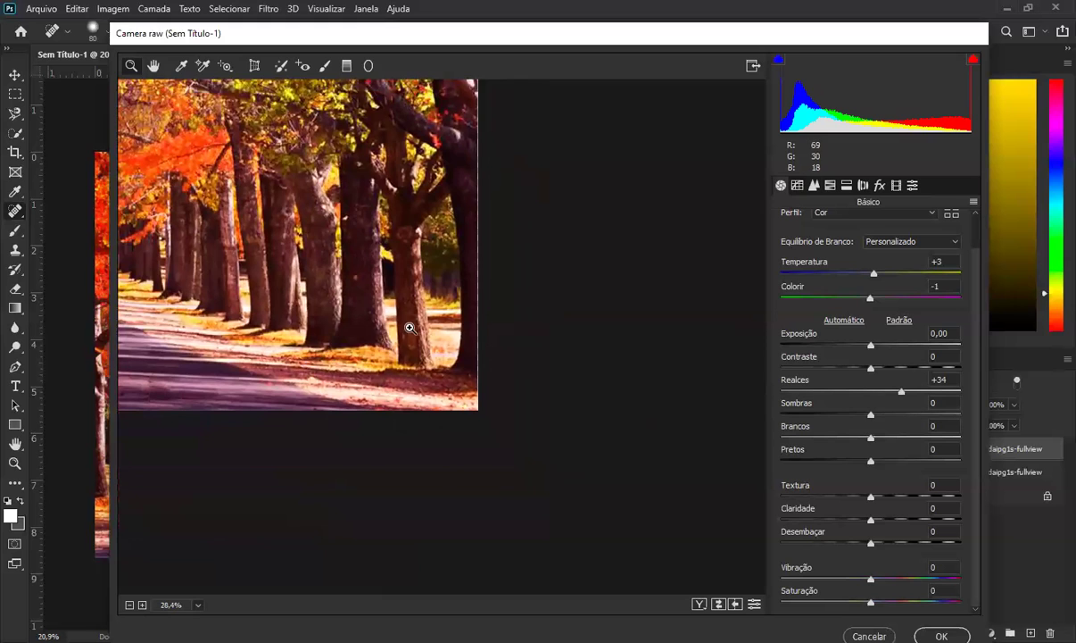
pyautogui.moveTo(282, 332); pyautogui.dragTo(191, 328)
pyautogui.moveTo(410, 306); pyautogui.dragTo(490, 315)
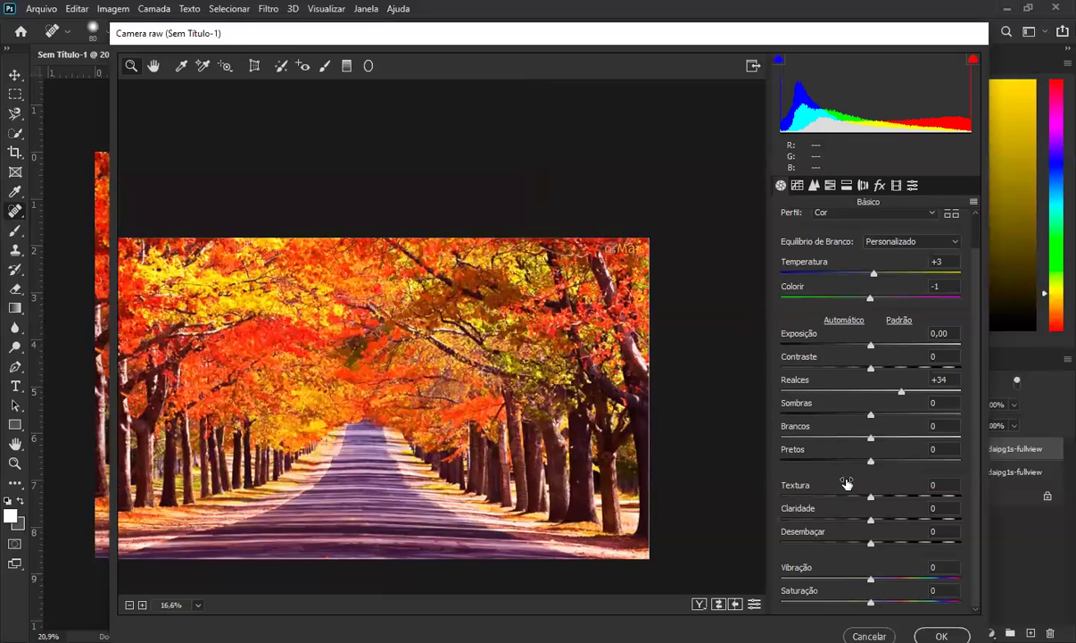
pyautogui.moveTo(870, 414); pyautogui.dragTo(934, 414)
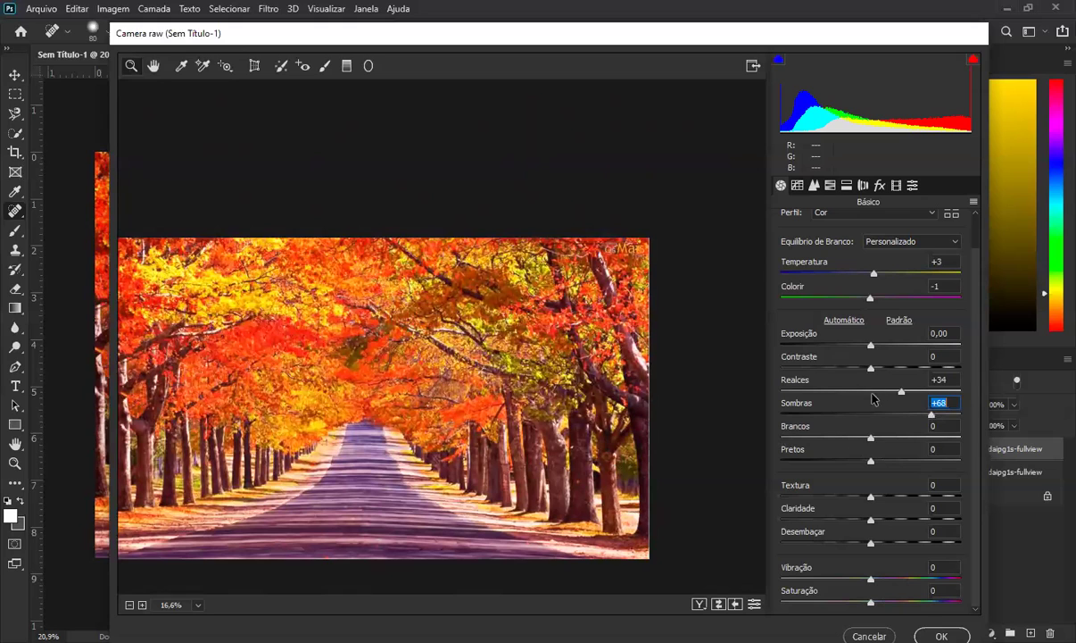
pyautogui.click(902, 392)
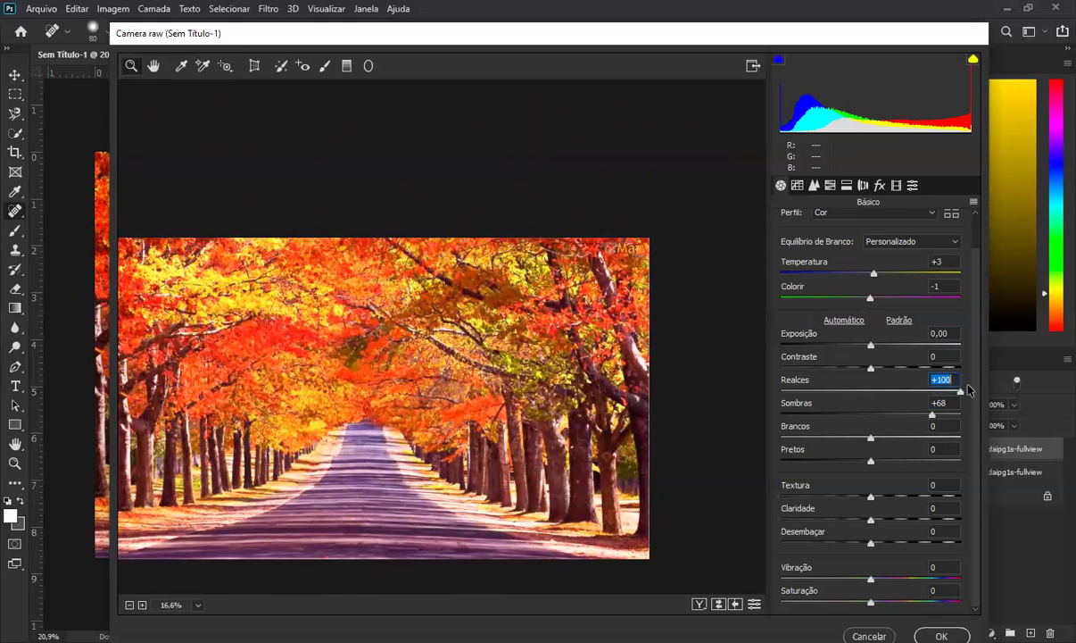
pyautogui.moveTo(911, 391); pyautogui.dragTo(964, 416)
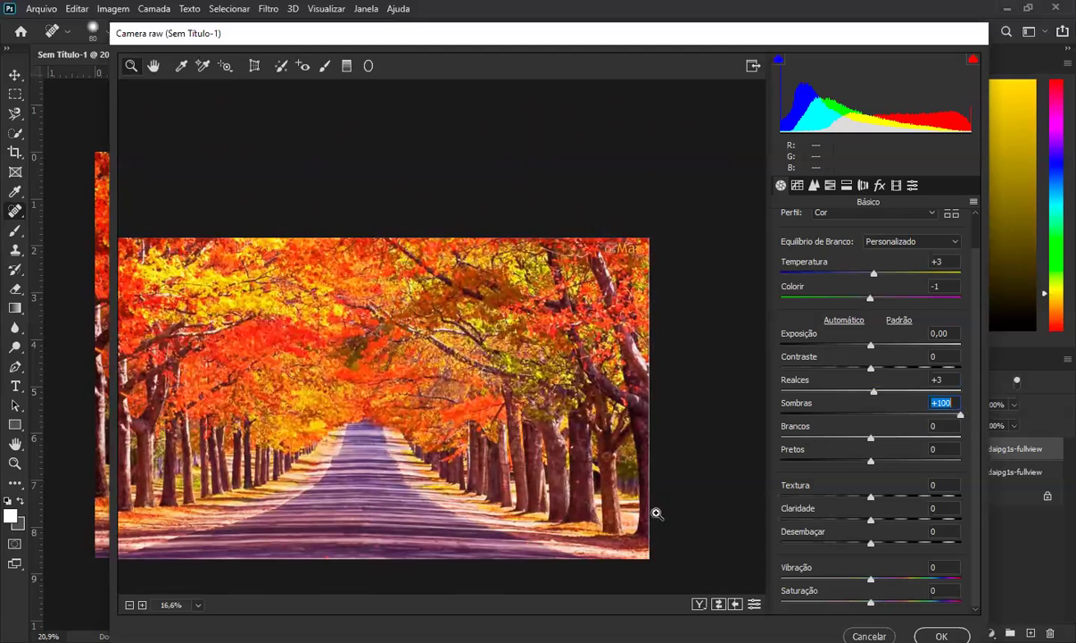
# Try Sombras at -100 on the row of trunks along the road, and set it to +44
pyautogui.click(589, 471)
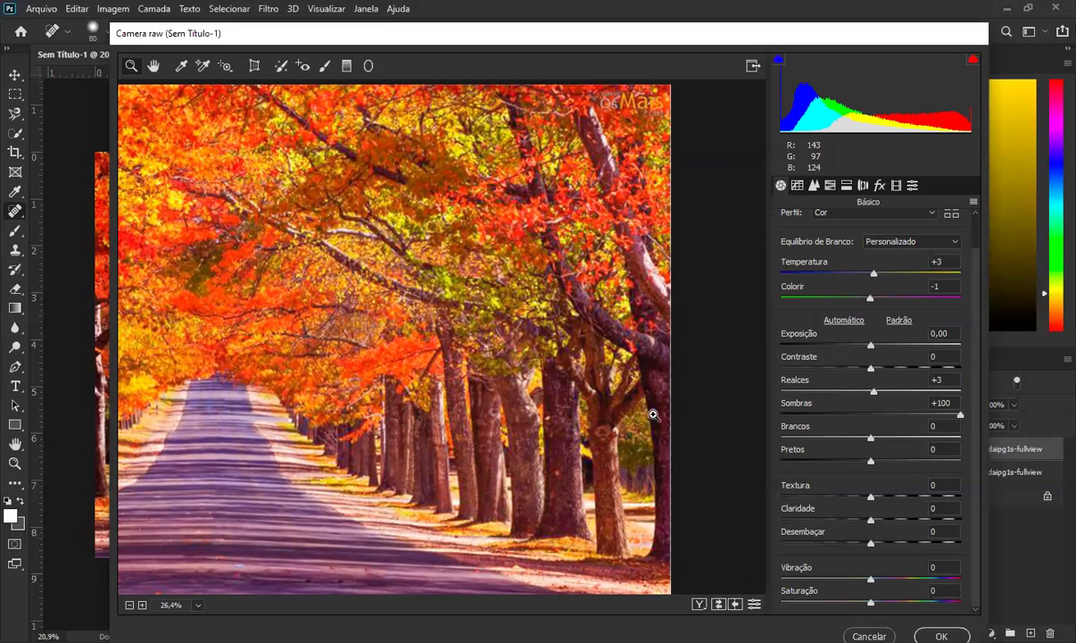
pyautogui.click(959, 416)
pyautogui.moveTo(862, 426); pyautogui.dragTo(756, 424)
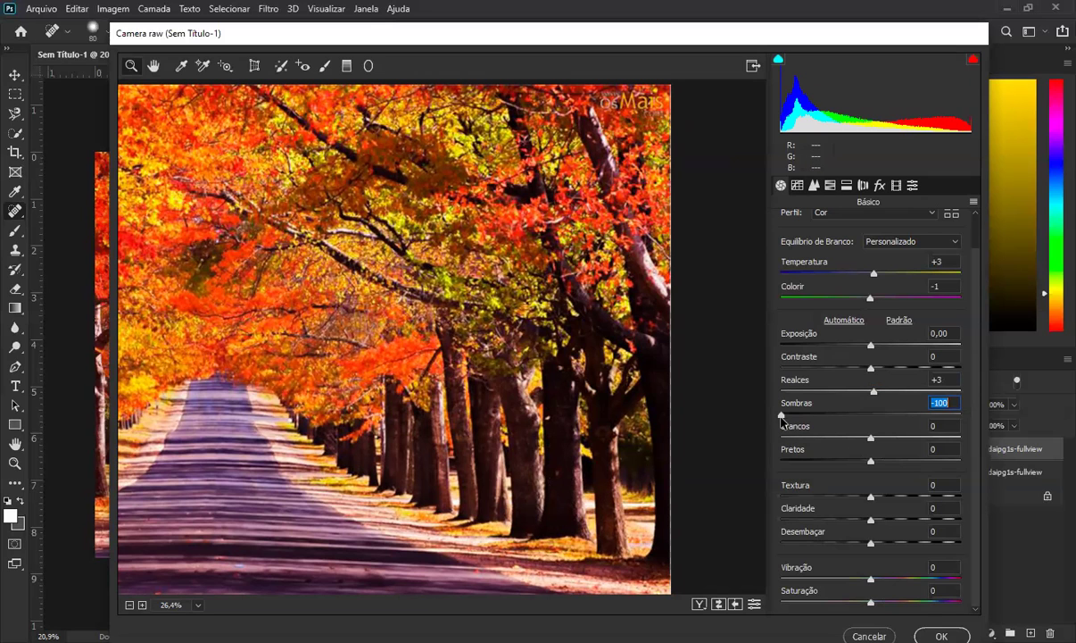
pyautogui.moveTo(782, 414); pyautogui.dragTo(911, 415)
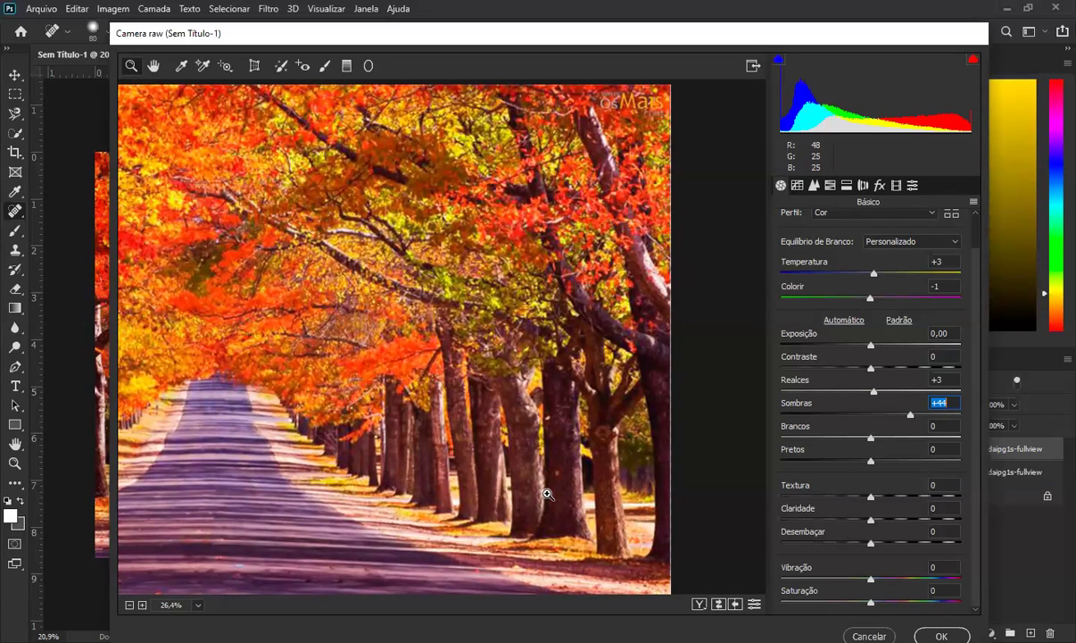
# Set Brancos to -6 and Pretos to +18
pyautogui.moveTo(870, 437); pyautogui.dragTo(827, 435)
pyautogui.moveTo(909, 439); pyautogui.dragTo(803, 469)
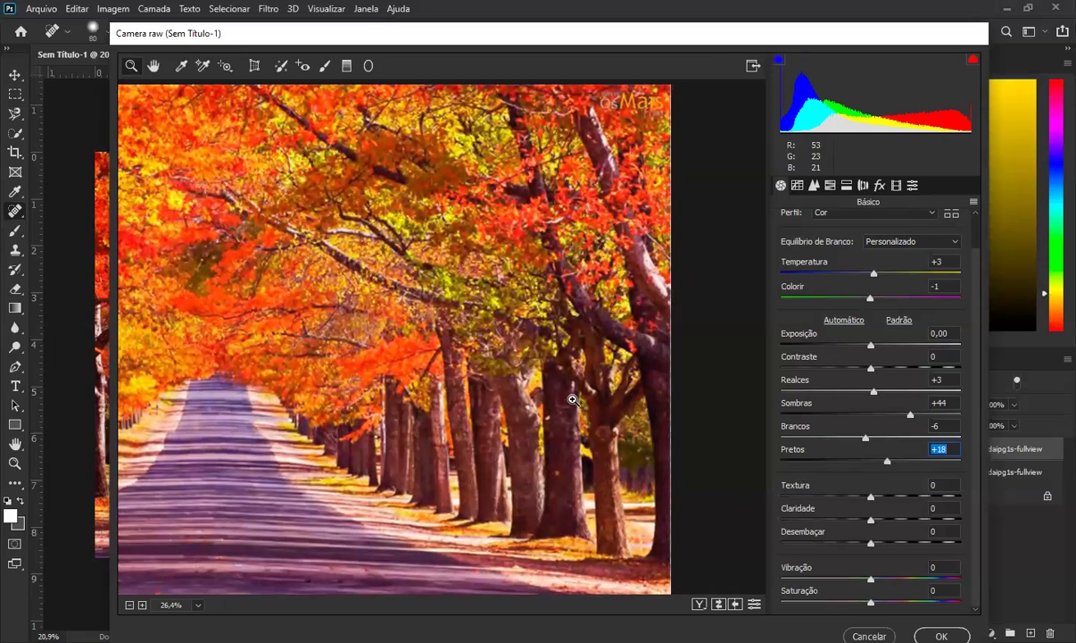
# Compare Textura at +44, -73, -28 and +38 on the photo, and set it to +21
pyautogui.scroll(-2, 509, 370)
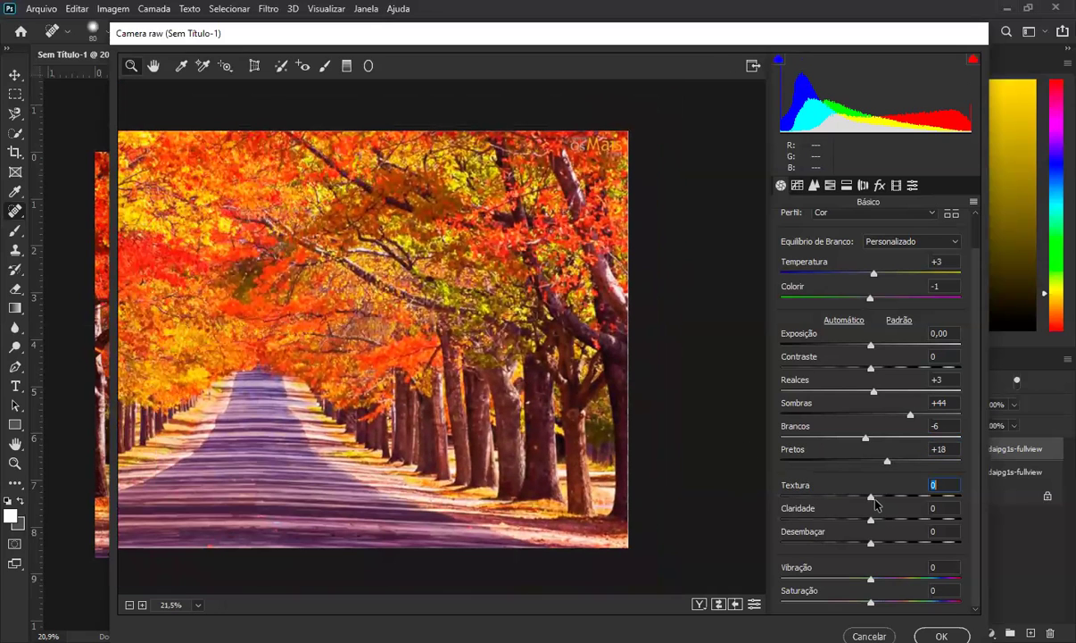
pyautogui.moveTo(889, 503); pyautogui.dragTo(910, 497)
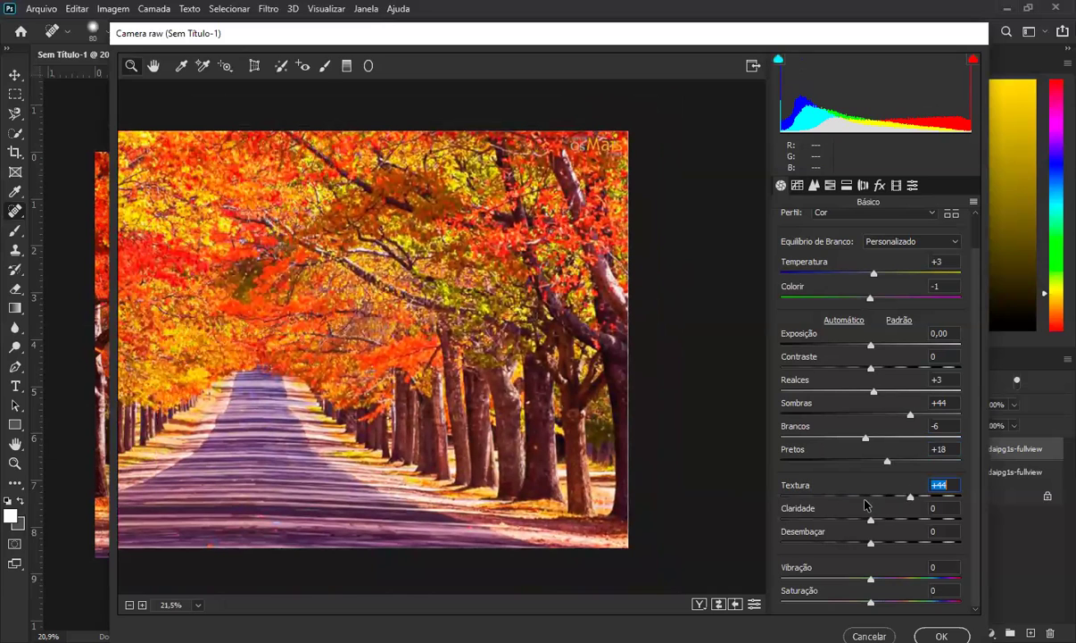
pyautogui.moveTo(865, 505); pyautogui.dragTo(805, 506)
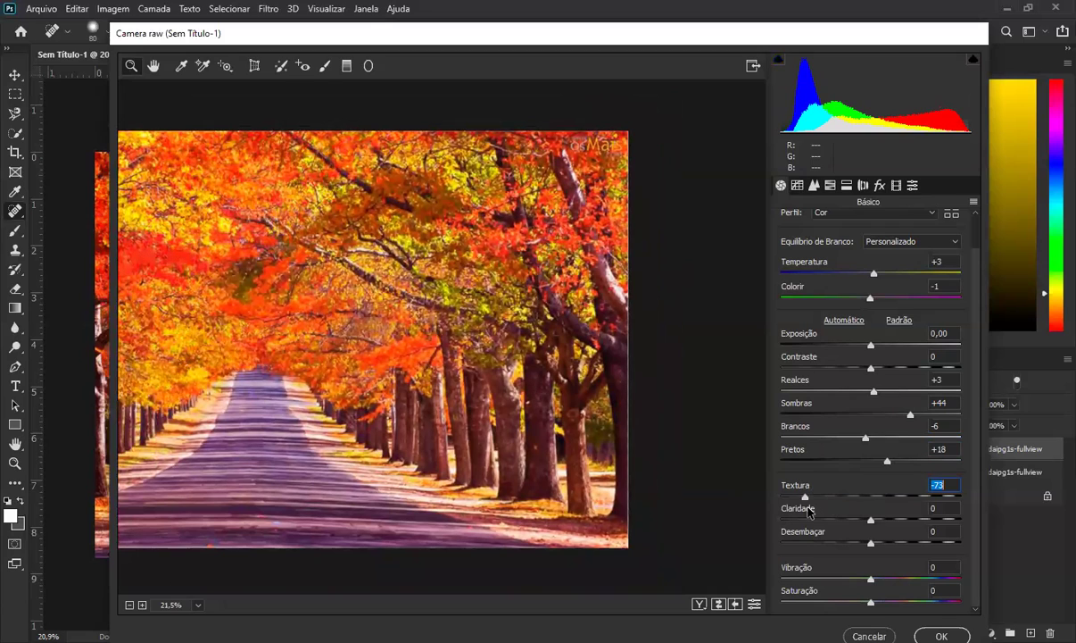
pyautogui.click(847, 506)
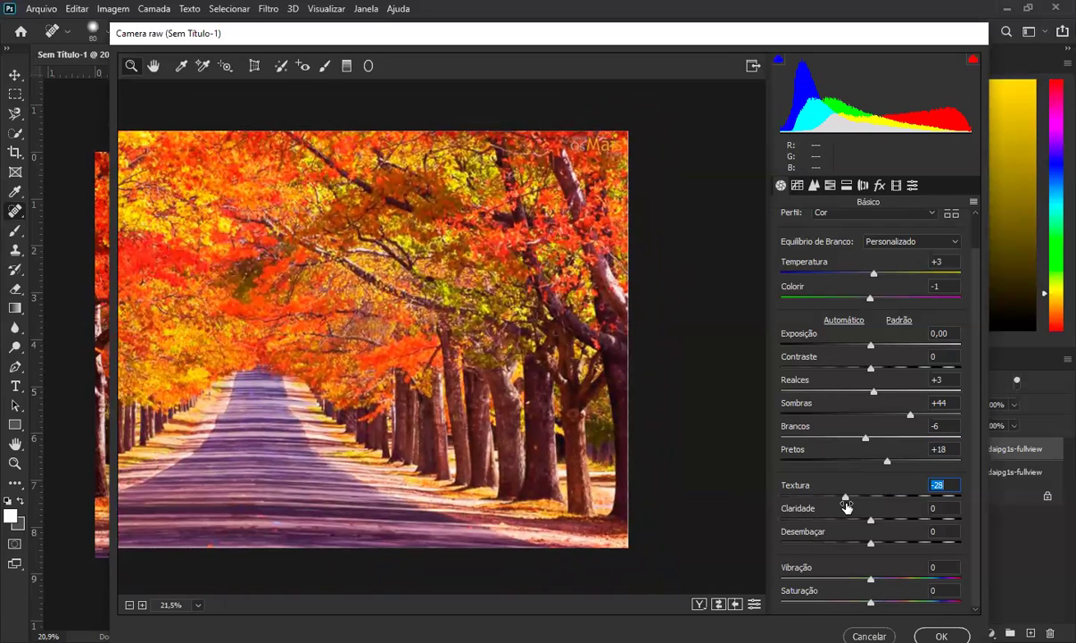
pyautogui.click(906, 511)
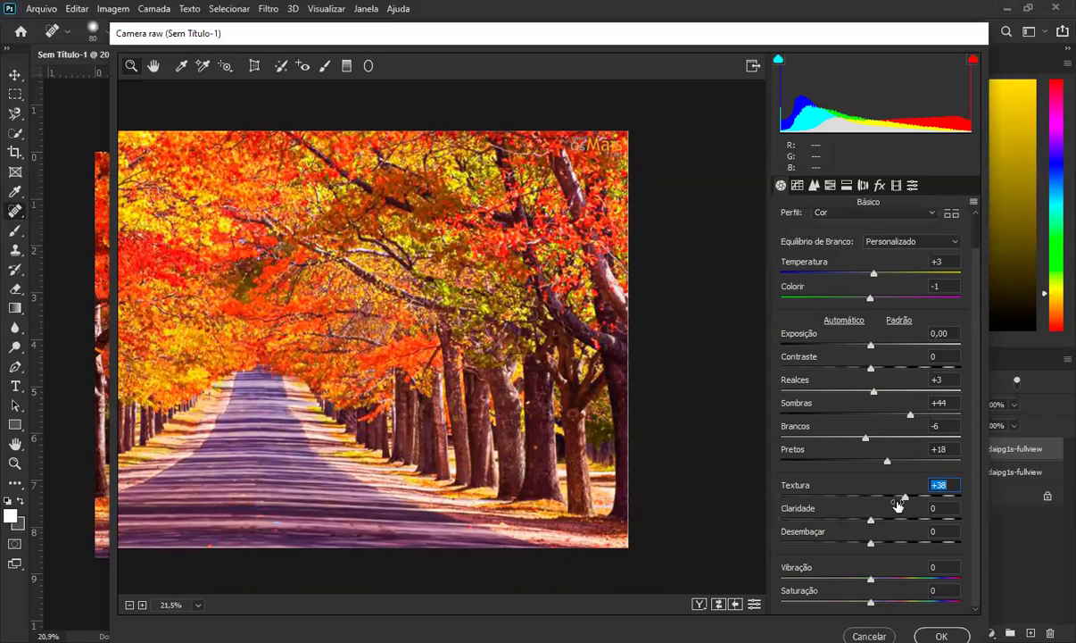
pyautogui.moveTo(905, 500); pyautogui.dragTo(890, 506)
# Try Claridade at +48, and set it to -89
pyautogui.moveTo(871, 520); pyautogui.dragTo(914, 521)
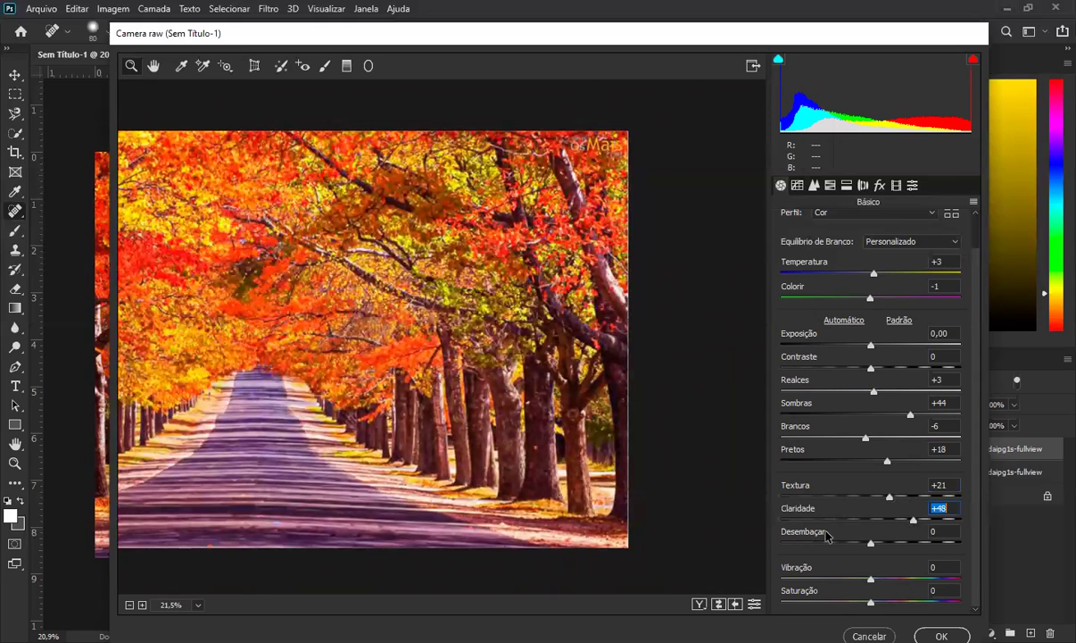
pyautogui.write('-89')
pyautogui.press('Return')
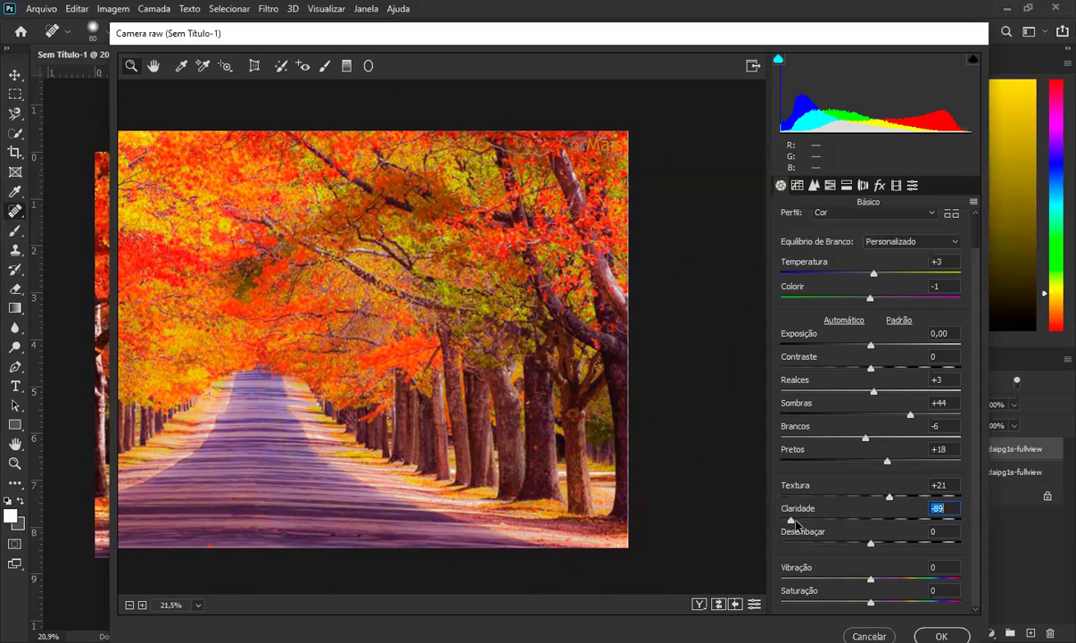
# Set Claridade to +2, compare Desembaçar at -42 and -10, and set Desembaçar to +7
pyautogui.write('2')
pyautogui.press('Return')
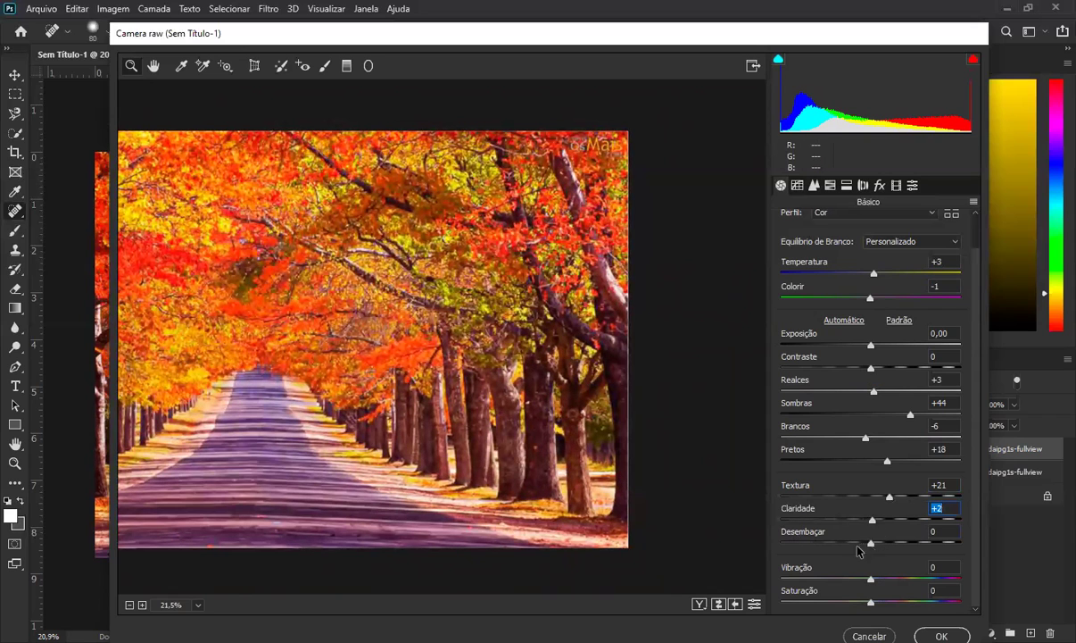
pyautogui.moveTo(871, 542); pyautogui.dragTo(829, 542)
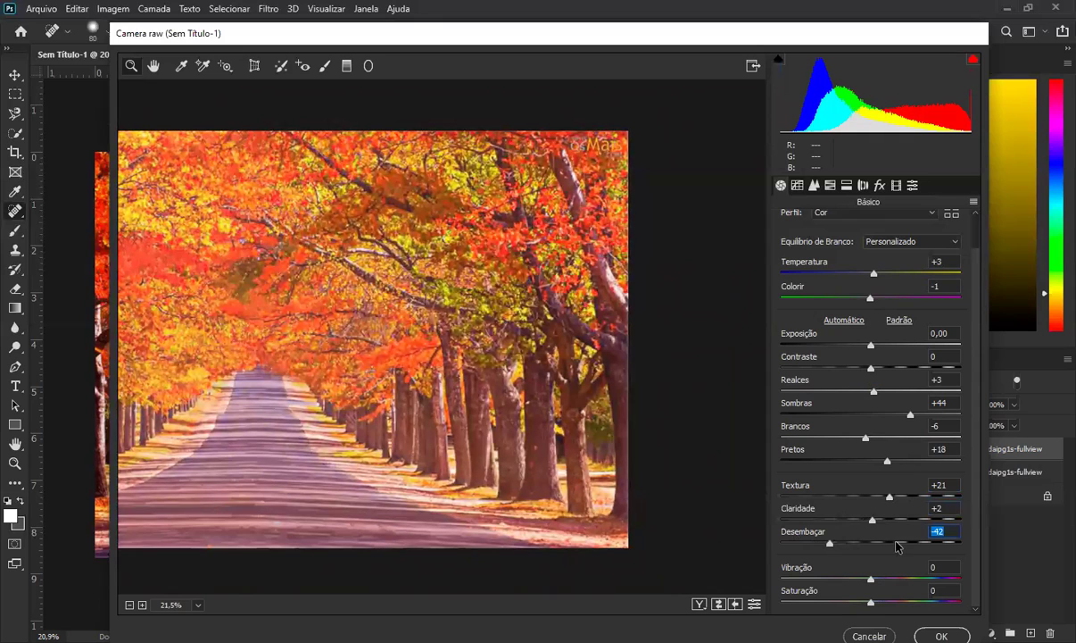
pyautogui.write('-10')
pyautogui.press('Return')
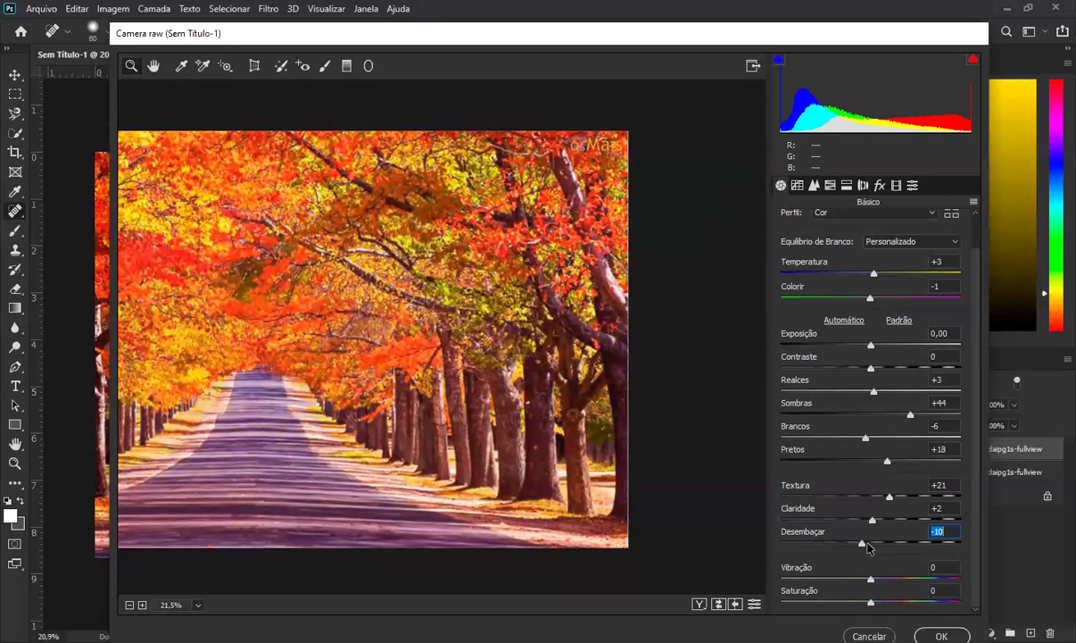
pyautogui.moveTo(841, 551); pyautogui.dragTo(873, 583)
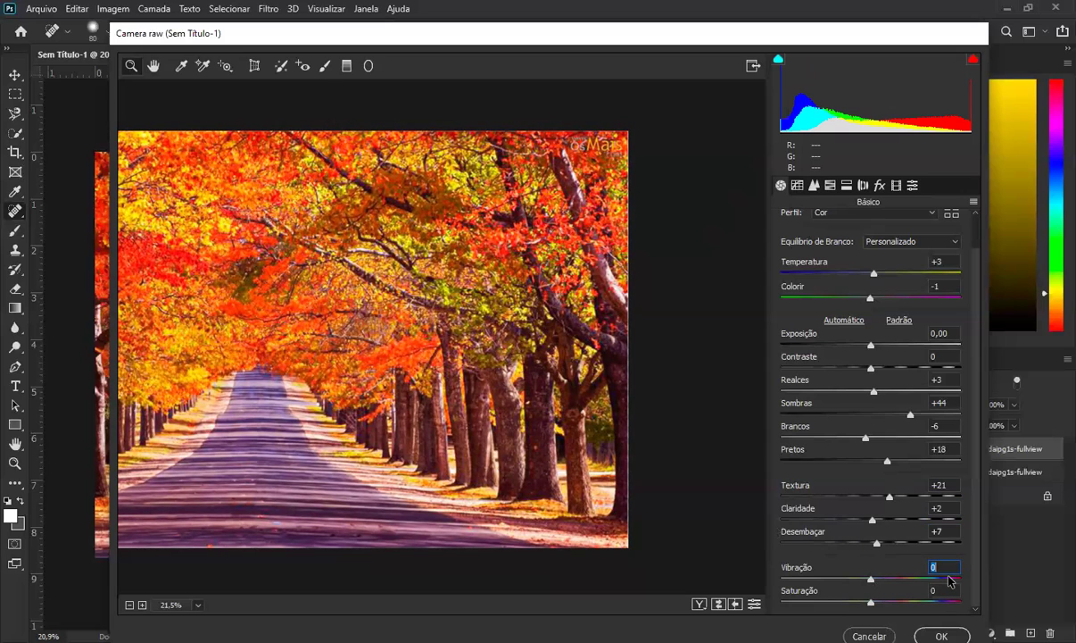
# Compare Saturação at +100 and -100 on the whole photo, and set it to +2
pyautogui.scroll(-4, 290, 428)
pyautogui.scroll(3, 291, 427)
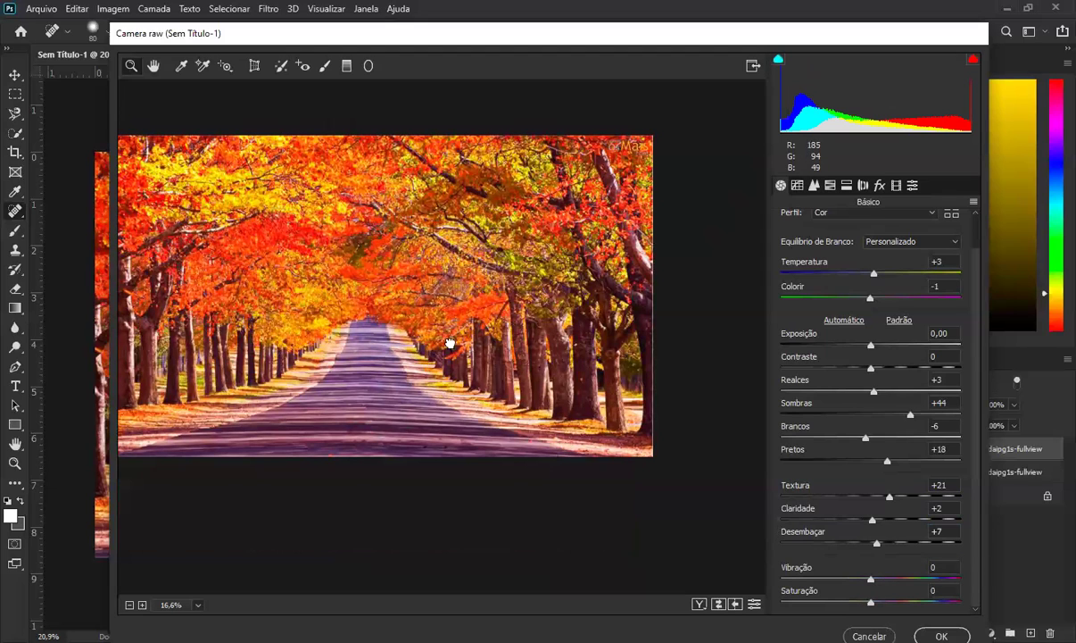
pyautogui.moveTo(449, 342); pyautogui.dragTo(514, 385)
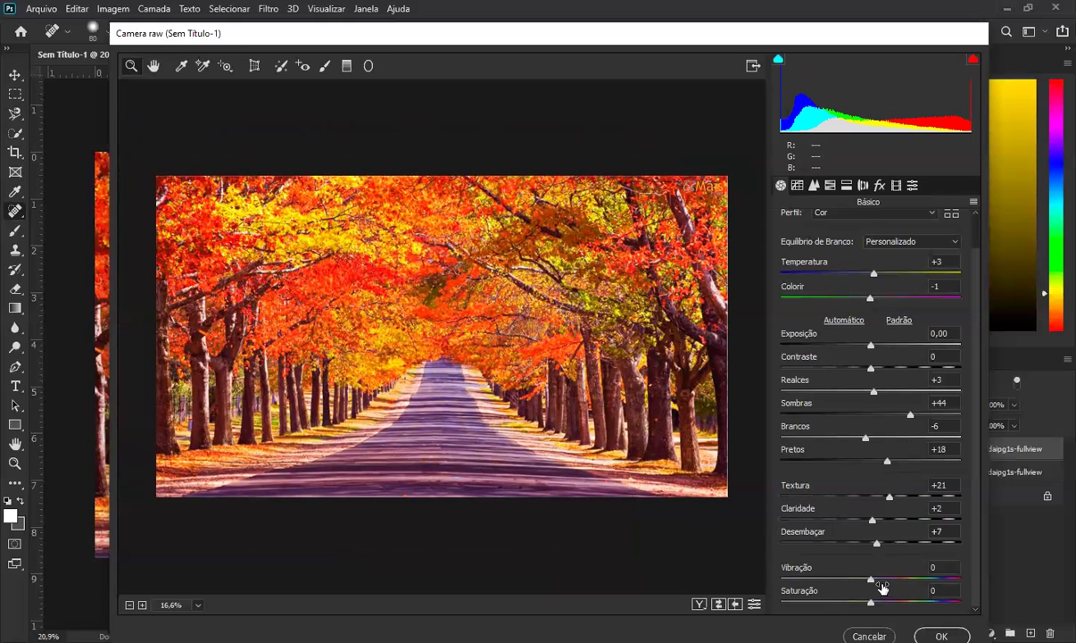
pyautogui.moveTo(871, 603); pyautogui.dragTo(1011, 600)
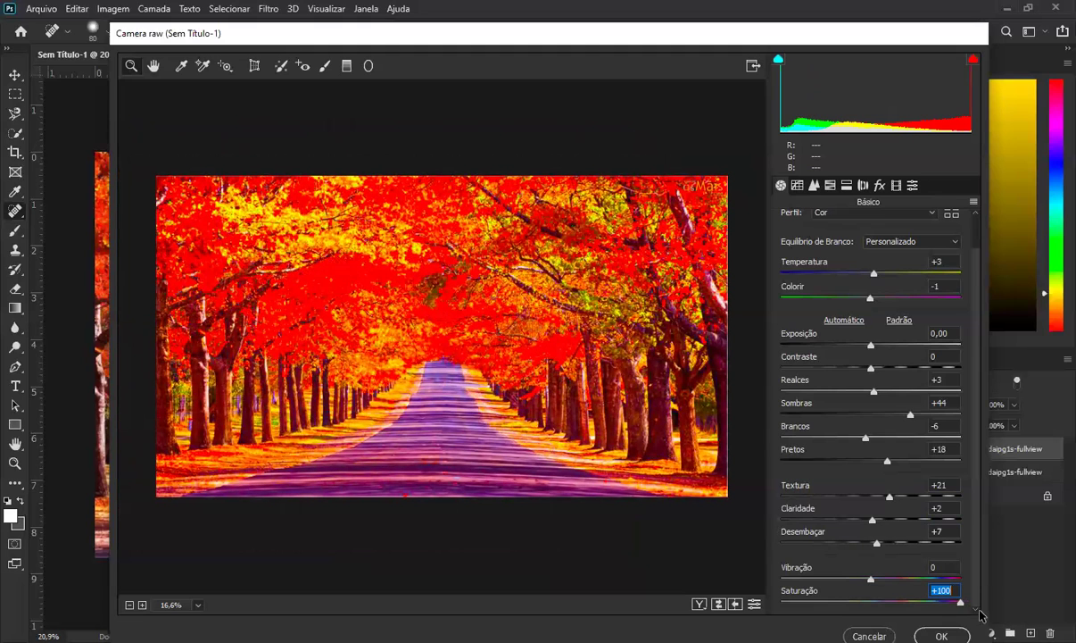
pyautogui.write('-100')
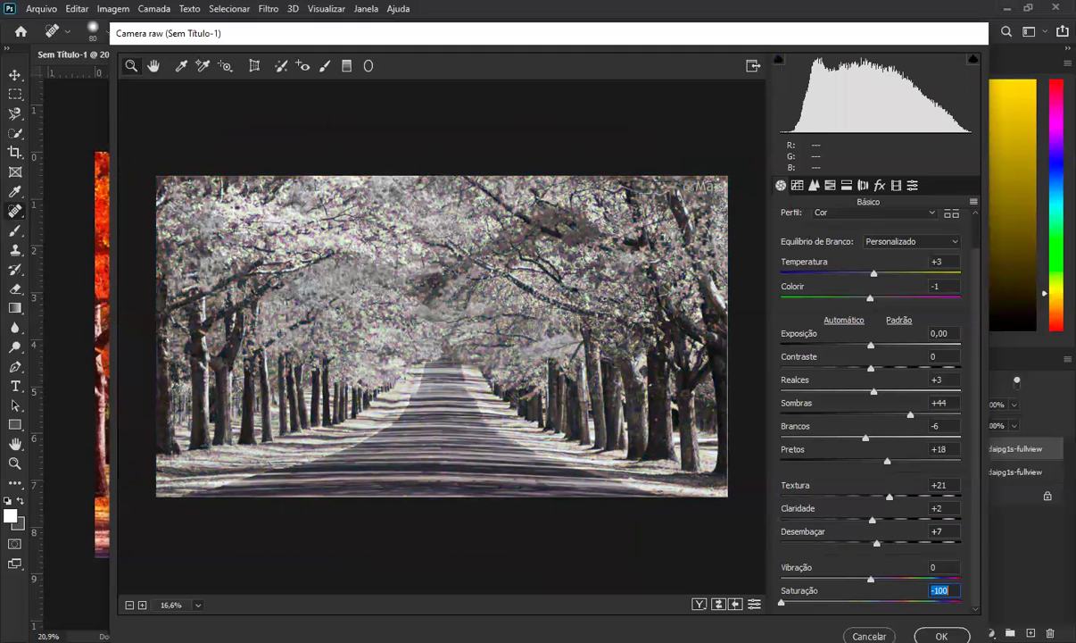
pyautogui.click(872, 602)
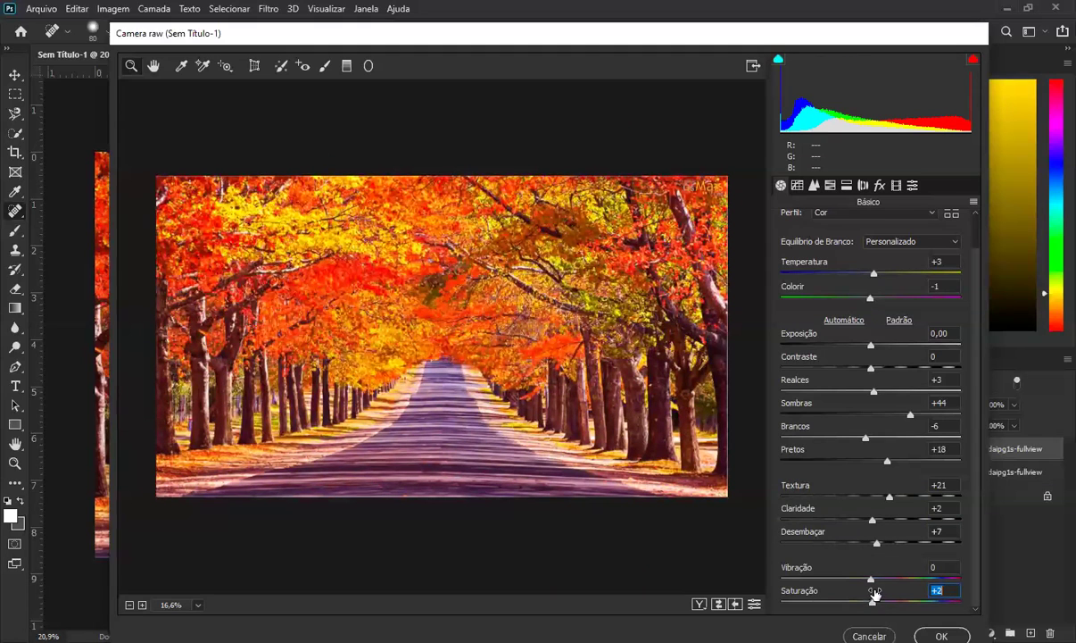
# Compare Vibração at +96 and +100 with Saturação at +100, then leave Saturação at 0 and set Vibração to +18
pyautogui.hotkey('shift', 'Tab')
pyautogui.moveTo(874, 580); pyautogui.dragTo(957, 578)
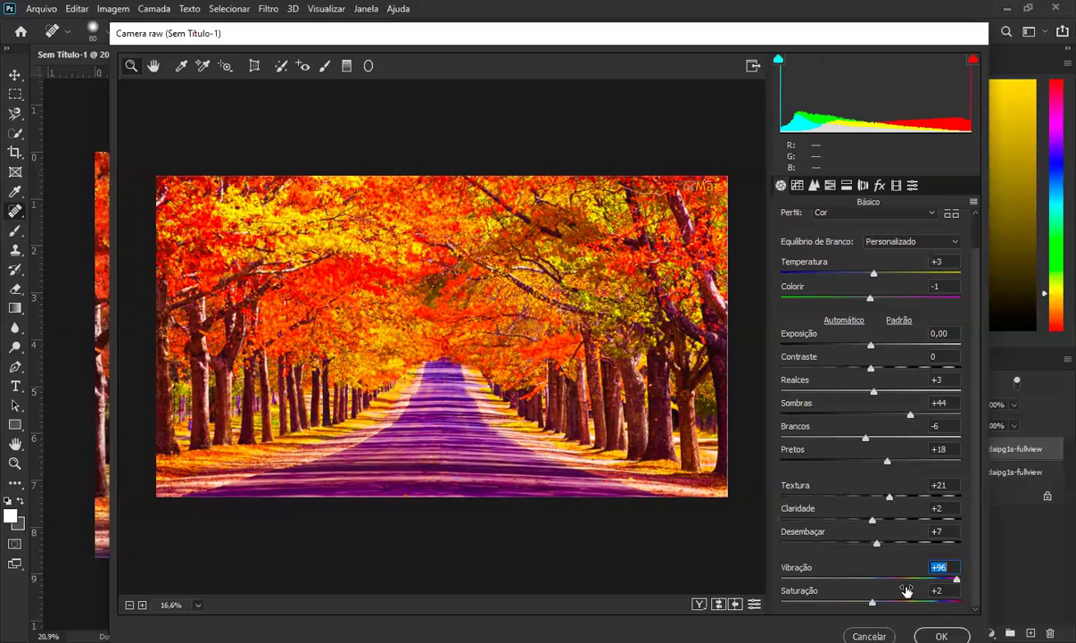
pyautogui.write('0')
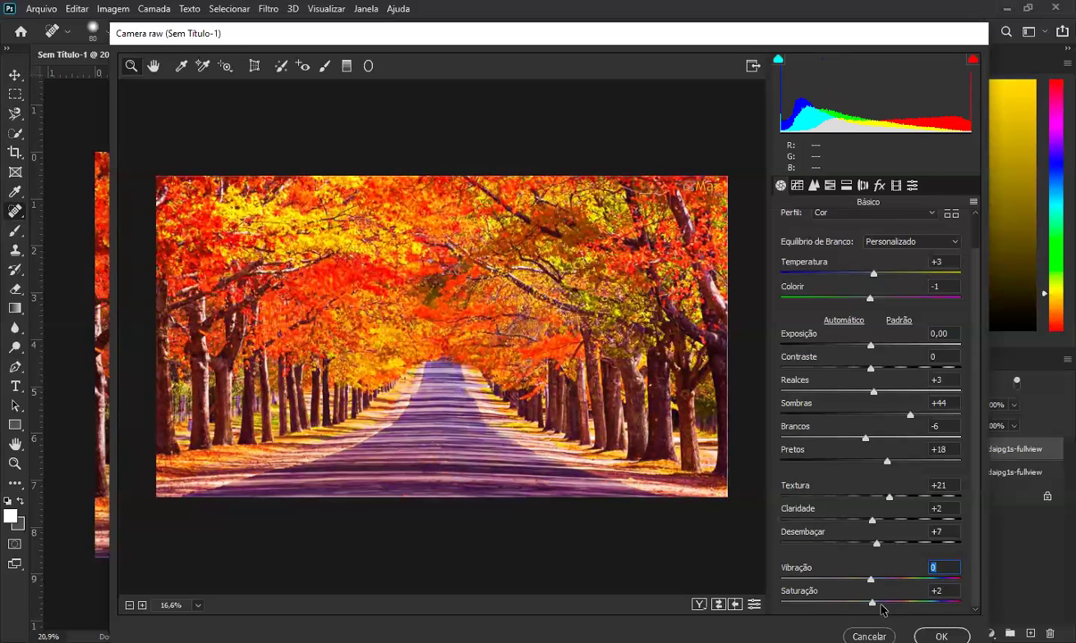
pyautogui.press('Tab')
pyautogui.write('100')
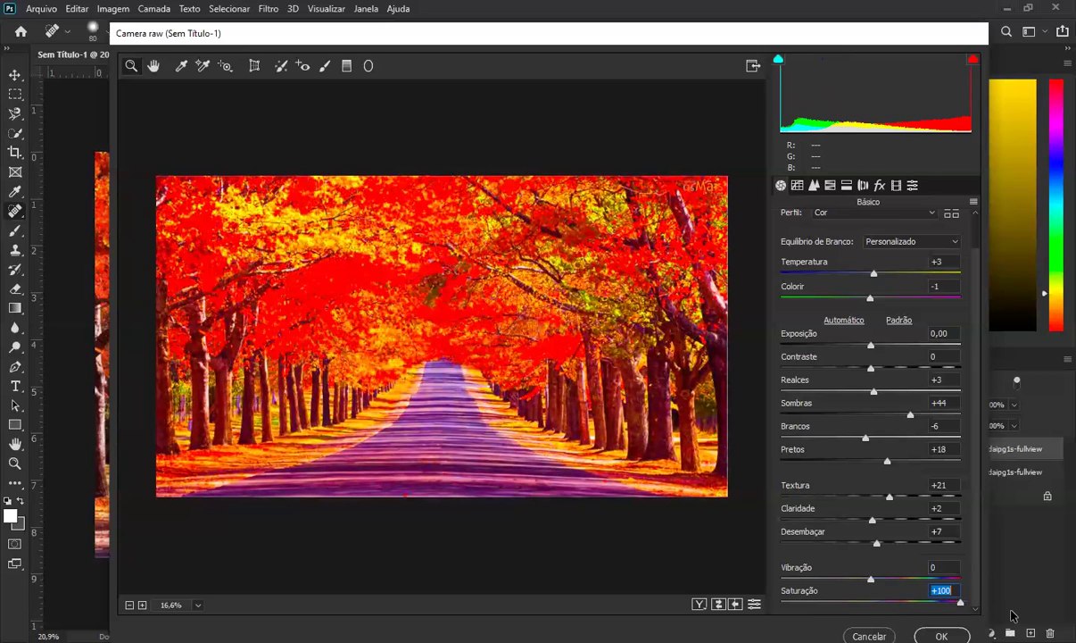
pyautogui.doubleClick(960, 603)
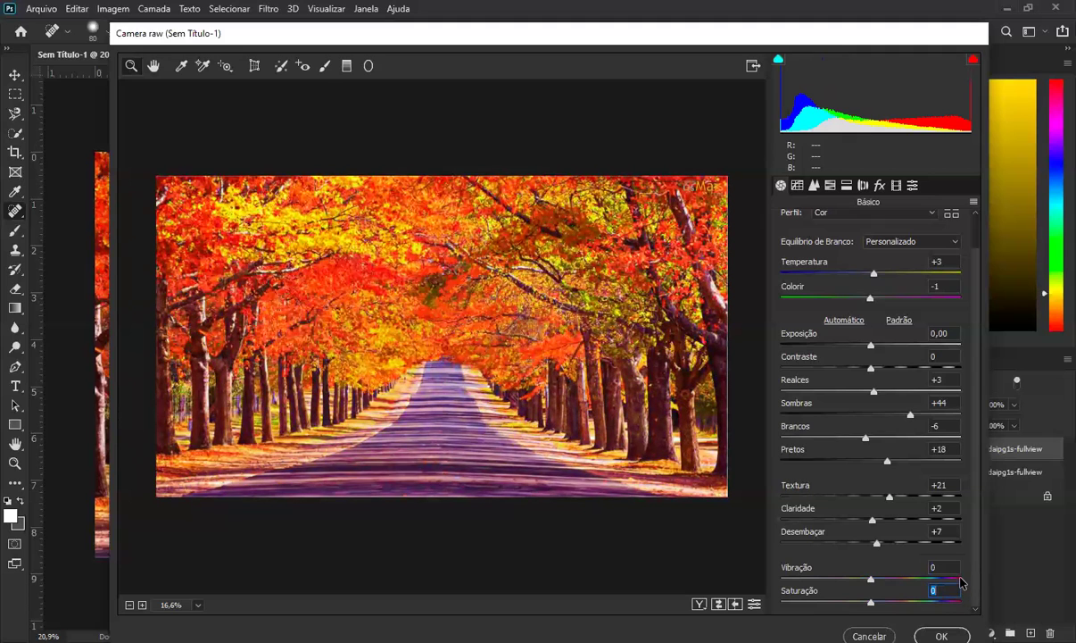
pyautogui.click(960, 579)
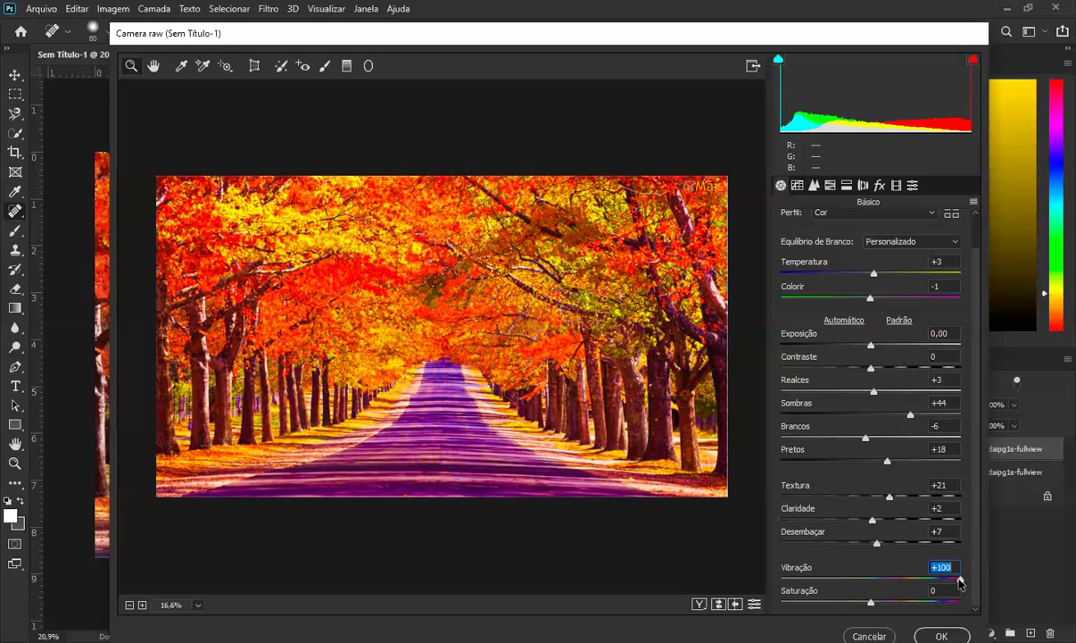
pyautogui.moveTo(960, 582); pyautogui.dragTo(887, 578)
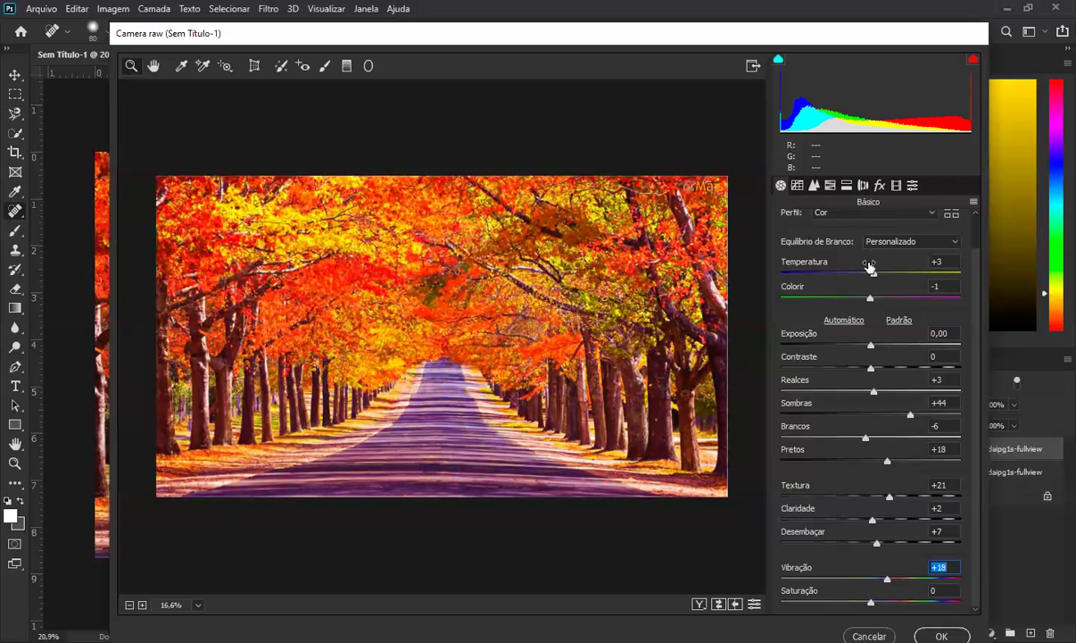
# Examine the Curva de Tons in its Paramétrico and Ponto modes, including the RGB, Vermelho, Verde and Azul channel choices
pyautogui.click(797, 186)
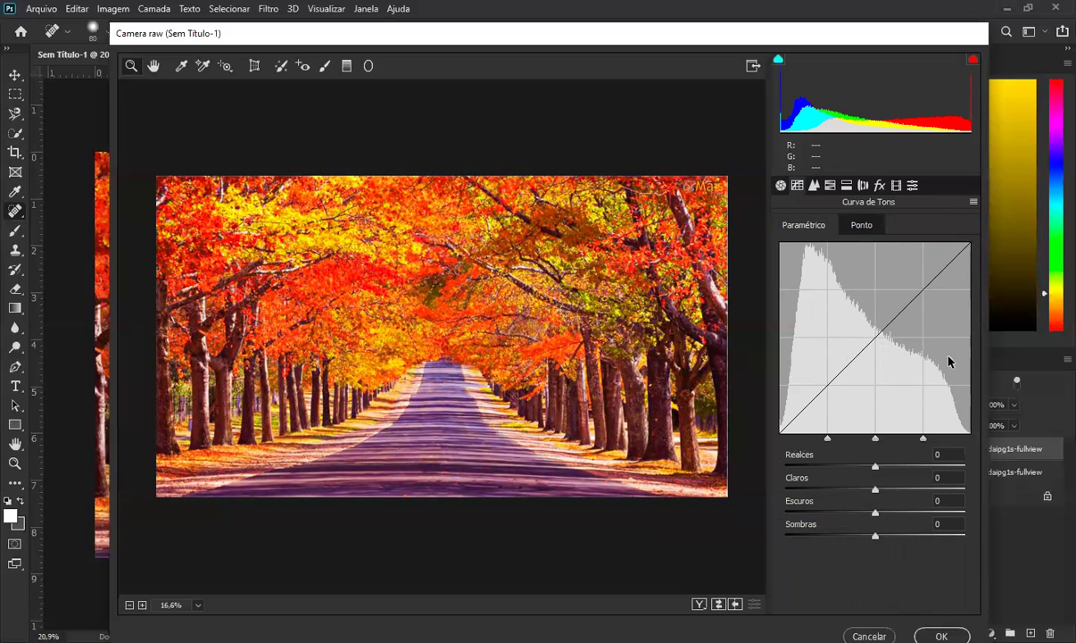
pyautogui.click(858, 227)
pyautogui.click(855, 278)
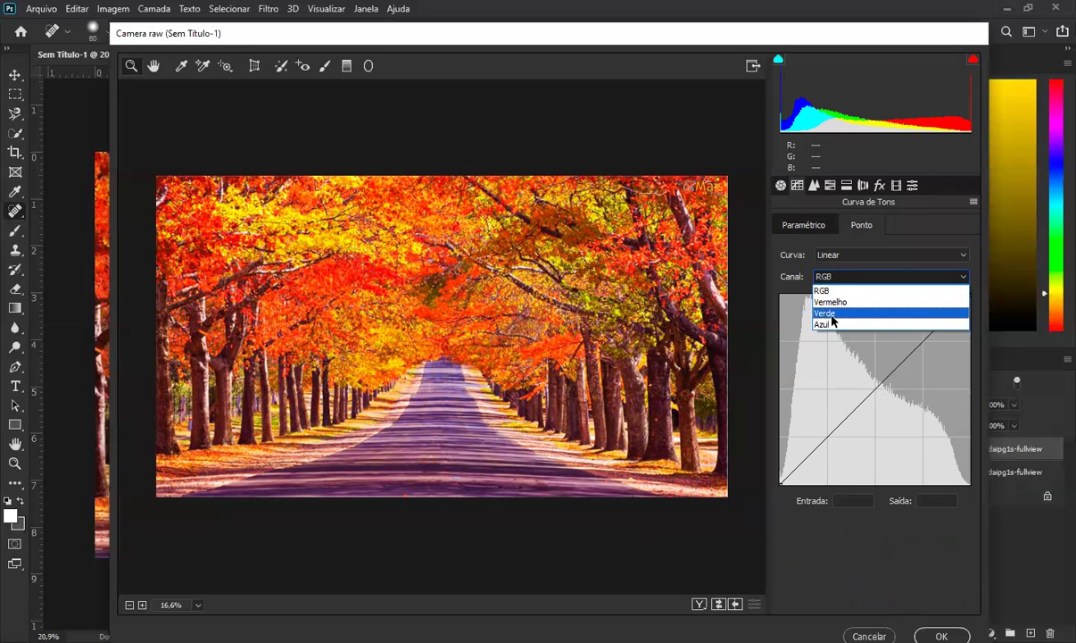
pyautogui.click(851, 380)
pyautogui.click(848, 277)
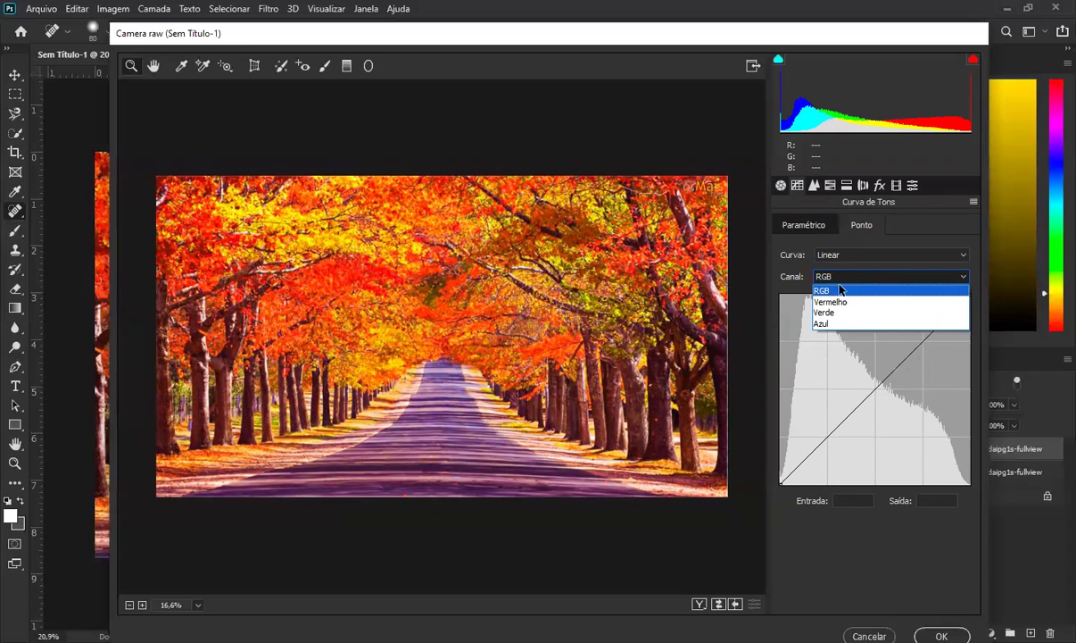
pyautogui.click(813, 250)
pyautogui.click(817, 255)
pyautogui.click(790, 254)
pyautogui.click(803, 224)
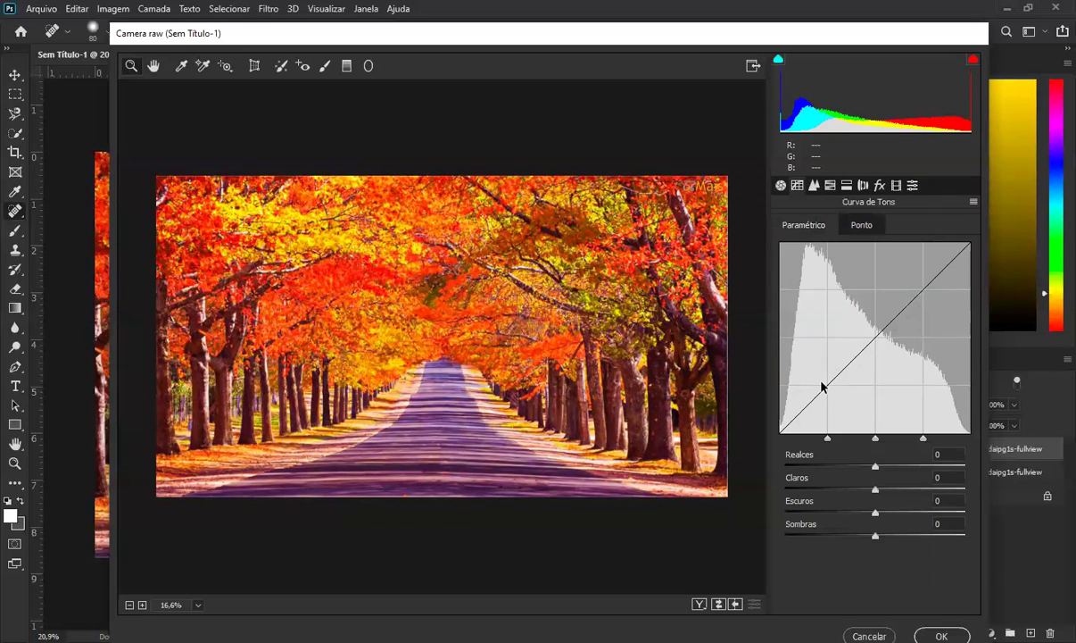
pyautogui.moveTo(828, 438); pyautogui.dragTo(804, 440)
# Add shadow and highlight points to the RGB point curve, try extreme positions, and set the highlight point to Entrada 194, Saída 228
pyautogui.click(861, 224)
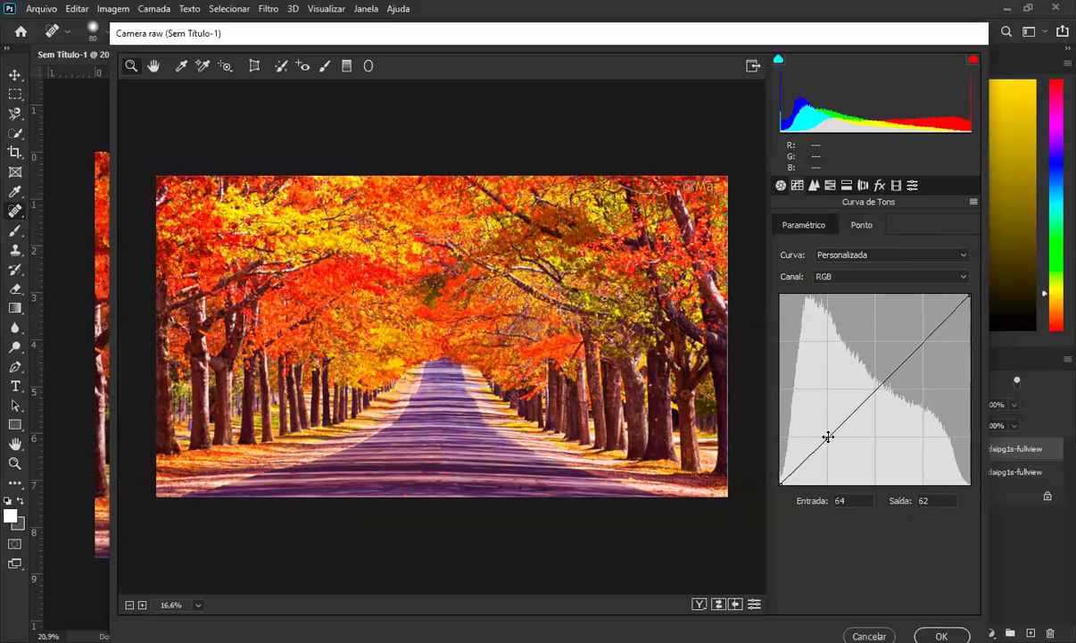
pyautogui.moveTo(829, 436); pyautogui.dragTo(828, 430)
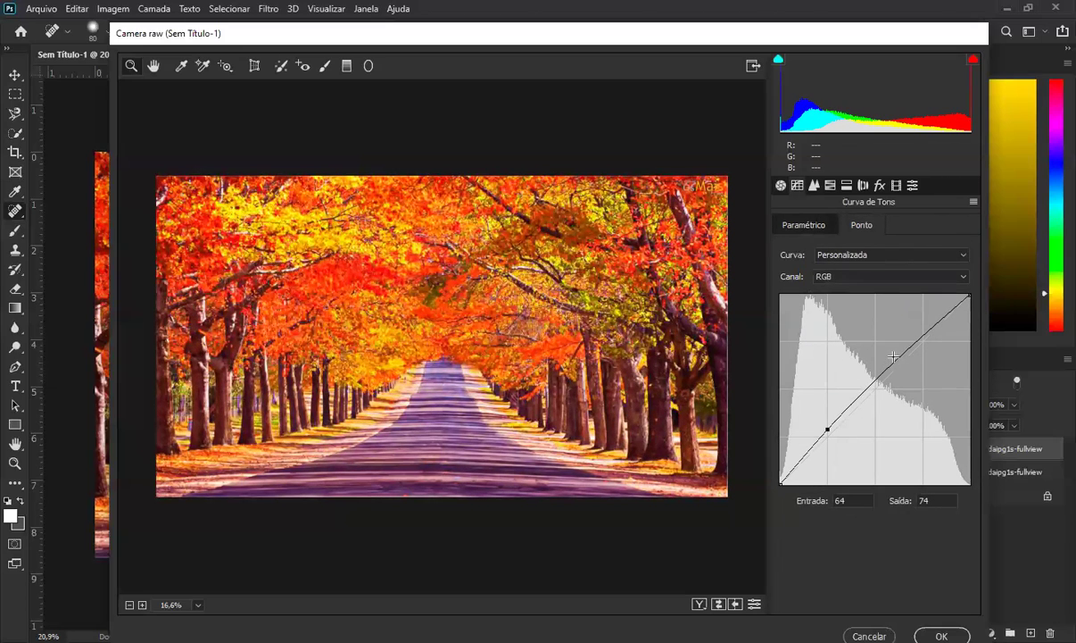
pyautogui.moveTo(920, 343); pyautogui.dragTo(921, 399)
pyautogui.moveTo(827, 429); pyautogui.dragTo(826, 390)
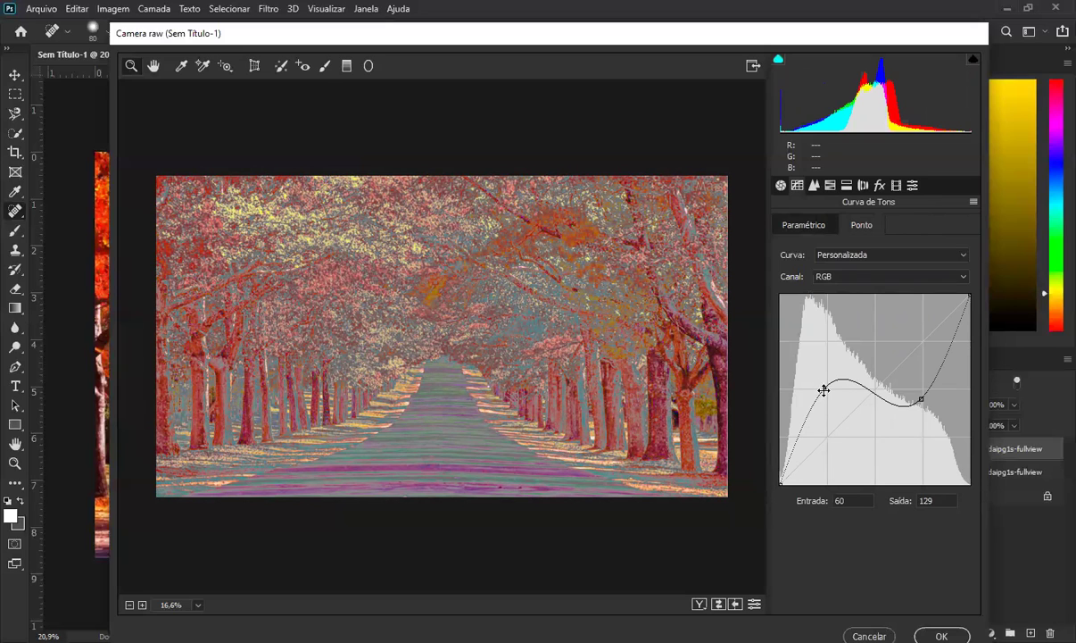
pyautogui.moveTo(826, 392); pyautogui.dragTo(829, 449)
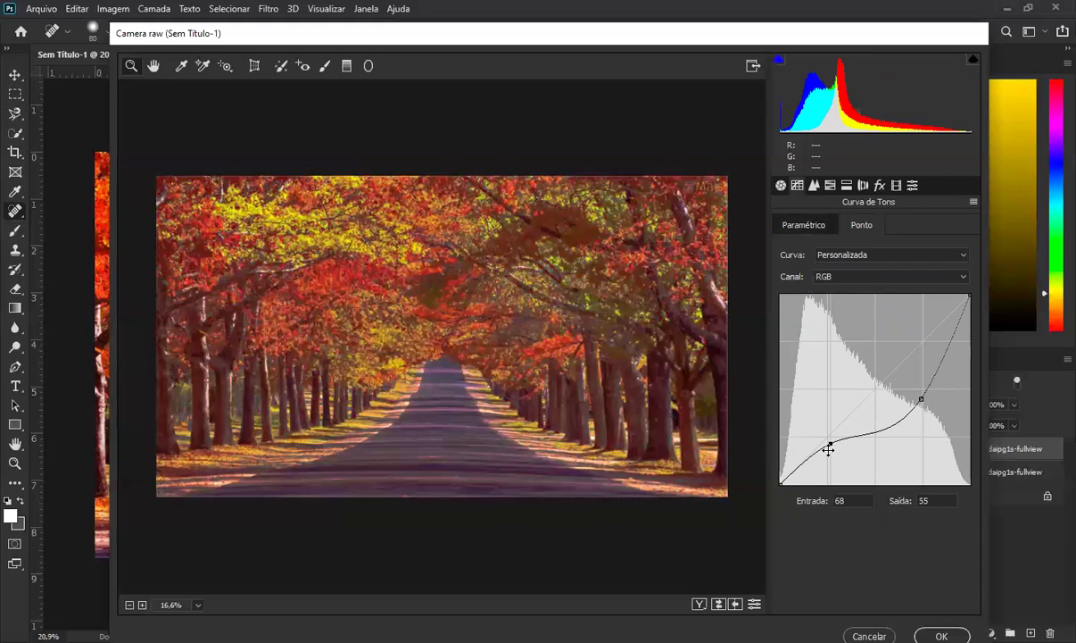
pyautogui.moveTo(920, 396); pyautogui.dragTo(924, 314)
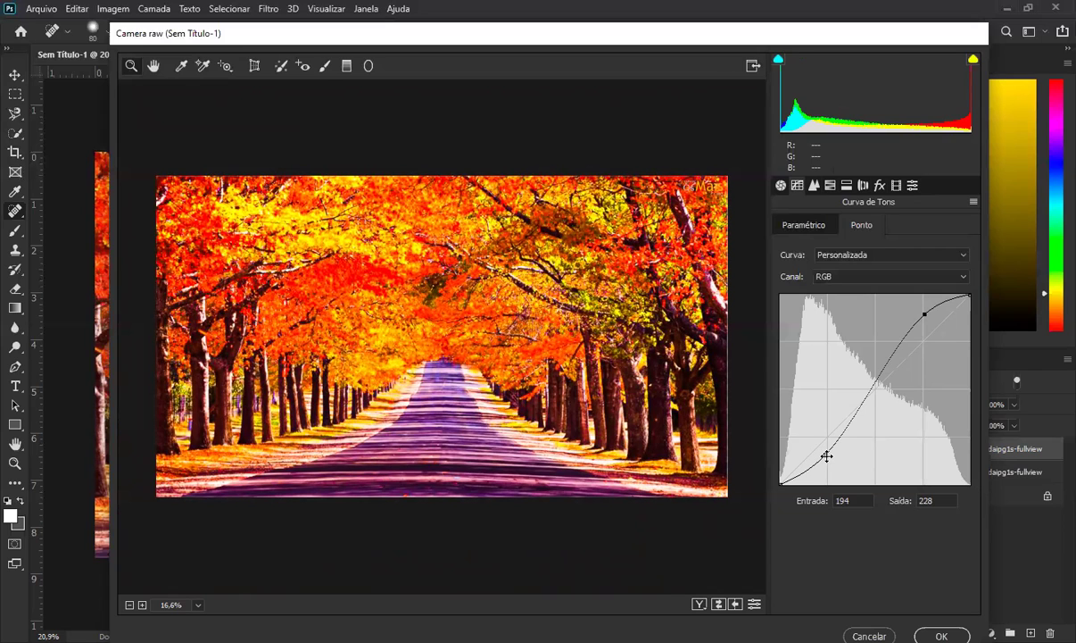
# Try the RGB curve's highlight point at Entrada 193, Saída 246, lower the shadow point, and set the highlight to Entrada 189, Saída 204
pyautogui.moveTo(827, 456)
pyautogui.mouseDown()
pyautogui.moveTo(831, 482)
pyautogui.moveTo(828, 390)
pyautogui.moveTo(831, 434)
pyautogui.mouseUp()
pyautogui.click(925, 316)
pyautogui.moveTo(926, 316); pyautogui.dragTo(930, 403)
pyautogui.moveTo(918, 335); pyautogui.dragTo(924, 301)
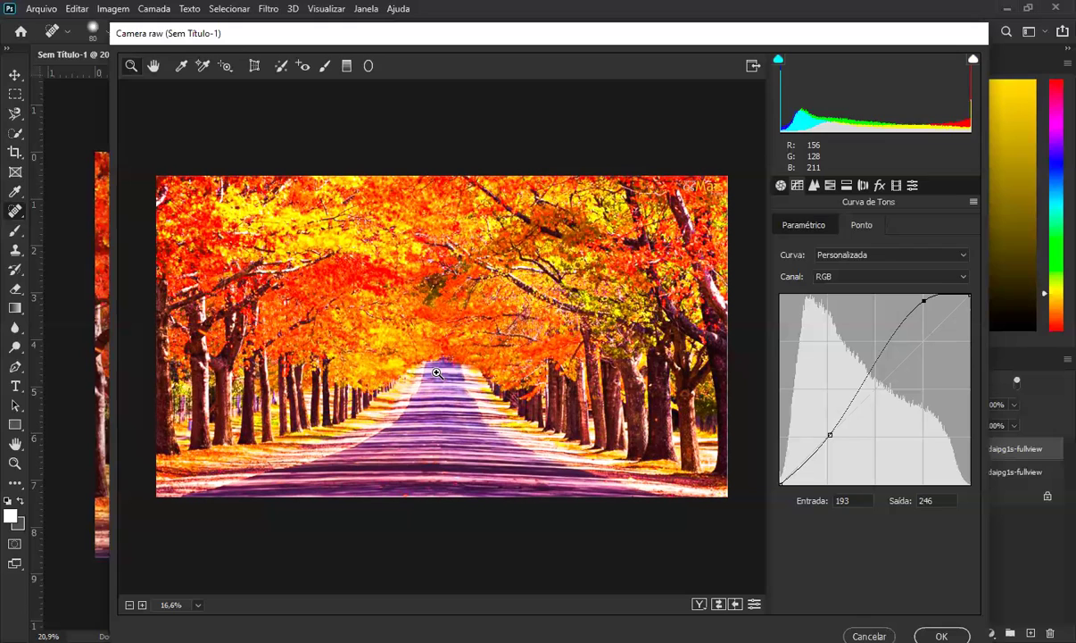
pyautogui.moveTo(924, 301); pyautogui.dragTo(921, 337)
pyautogui.moveTo(828, 435); pyautogui.dragTo(826, 449)
pyautogui.moveTo(921, 337); pyautogui.dragTo(920, 331)
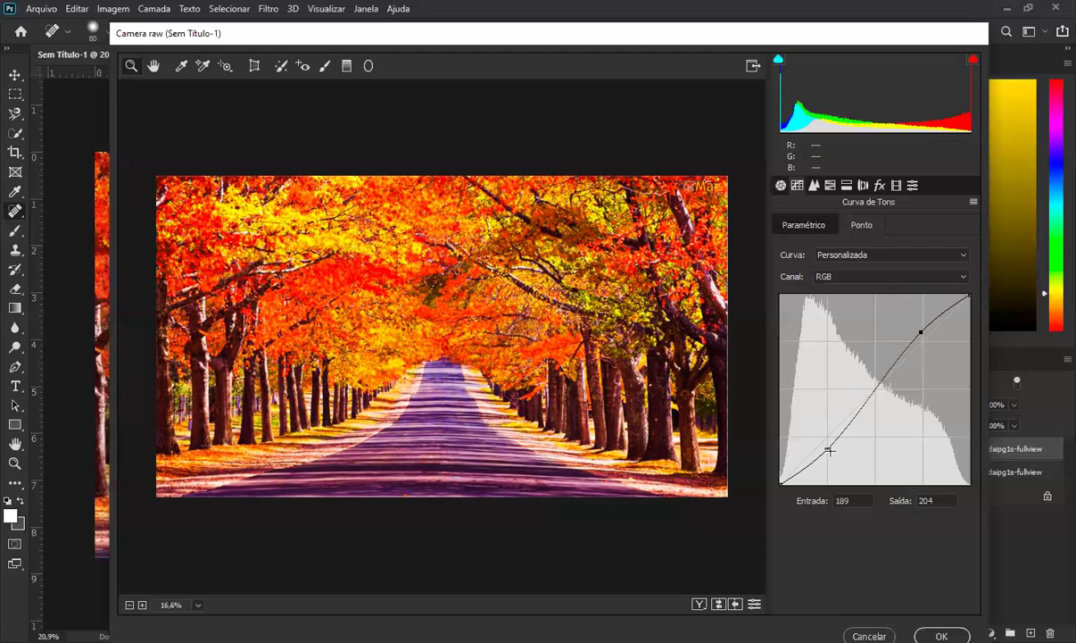
# Soften the RGB curve into a gentle S, with the shadow point at Entrada 67, Saída 57 and the highlight point slightly above the diagonal
pyautogui.moveTo(829, 454)
pyautogui.mouseDown()
pyautogui.moveTo(836, 473)
pyautogui.moveTo(826, 465)
pyautogui.mouseUp()
pyautogui.moveTo(921, 332); pyautogui.dragTo(925, 406)
pyautogui.moveTo(926, 365); pyautogui.dragTo(929, 329)
pyautogui.moveTo(827, 466); pyautogui.dragTo(829, 441)
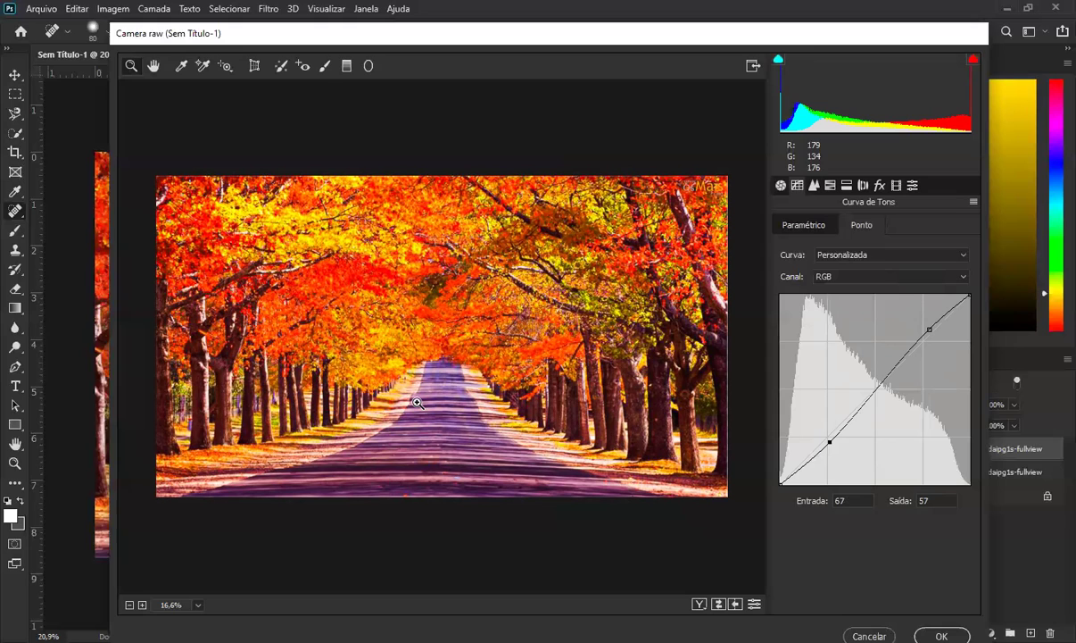
# Compare the sharpening Intensidade at 89, 133 and 1 on a close-up of the branches, and set it to 115 with Raio 1,3
pyautogui.click(816, 187)
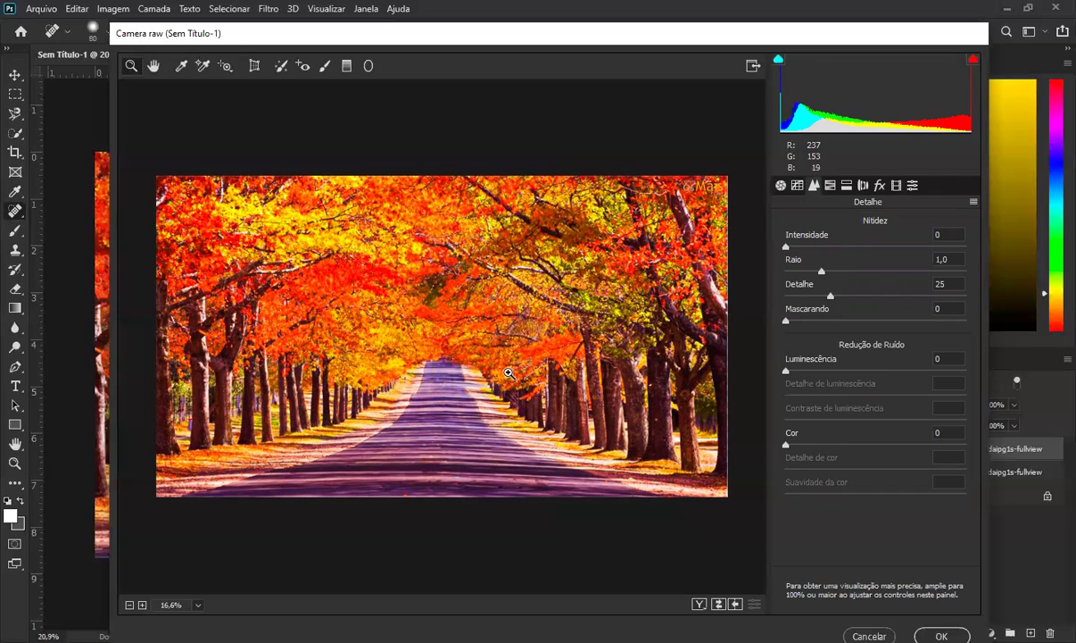
pyautogui.click(789, 249)
pyautogui.write('89')
pyautogui.press('Return')
pyautogui.moveTo(581, 305); pyautogui.dragTo(626, 306)
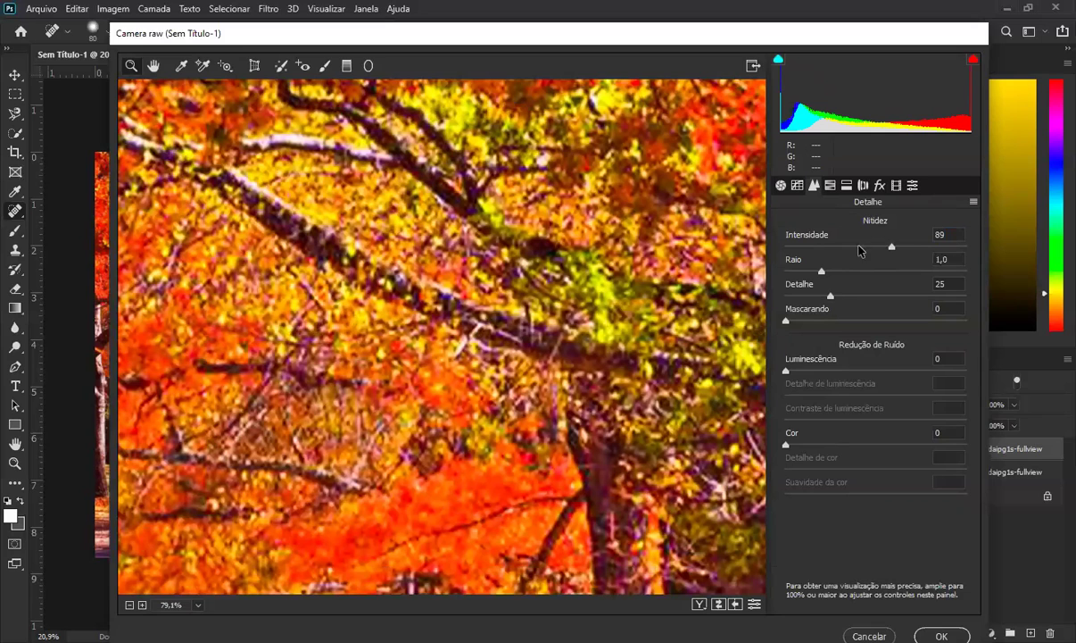
pyautogui.click(789, 247)
pyautogui.write('133')
pyautogui.press('Return')
pyautogui.write('1')
pyautogui.press('Return')
pyautogui.click(923, 247)
pyautogui.moveTo(821, 273); pyautogui.dragTo(840, 271)
# Try the noise reduction Luminescência at 26, set it to 12, and reduce the sharpening Intensidade after checking the whole photo
pyautogui.click(814, 370)
pyautogui.moveTo(815, 372); pyautogui.dragTo(832, 371)
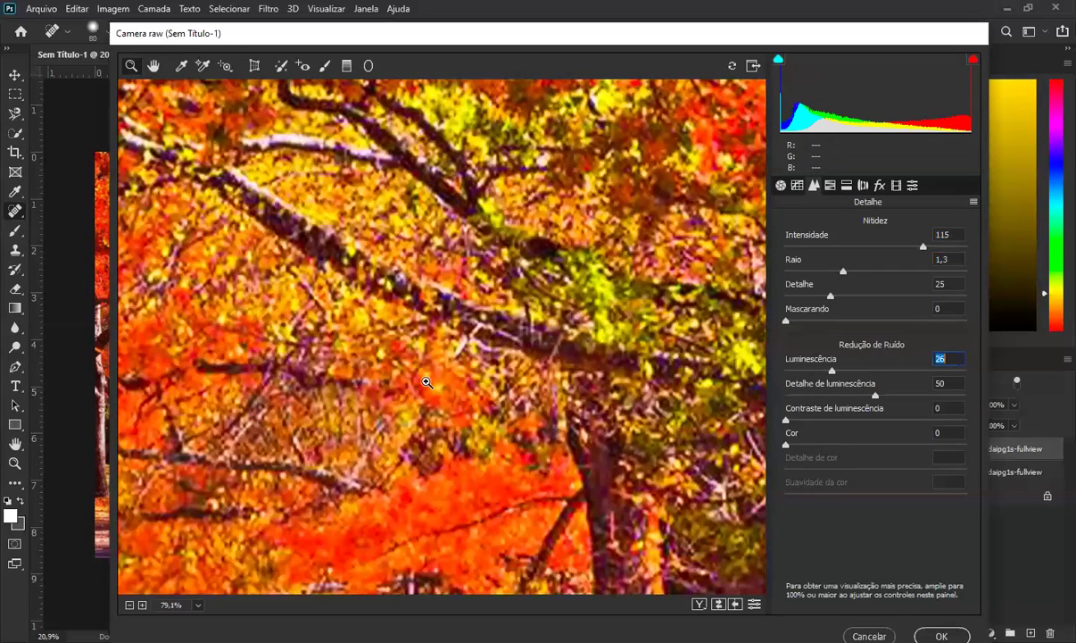
pyautogui.moveTo(833, 372); pyautogui.dragTo(807, 381)
pyautogui.scroll(-3, 320, 411)
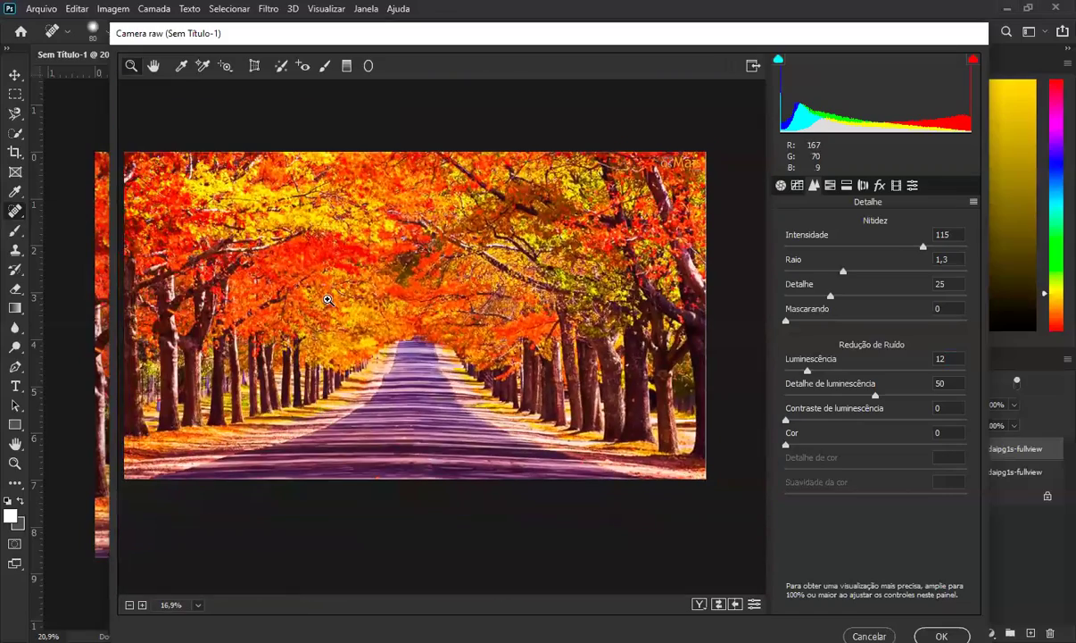
pyautogui.scroll(2, 310, 283)
pyautogui.scroll(-3, 521, 275)
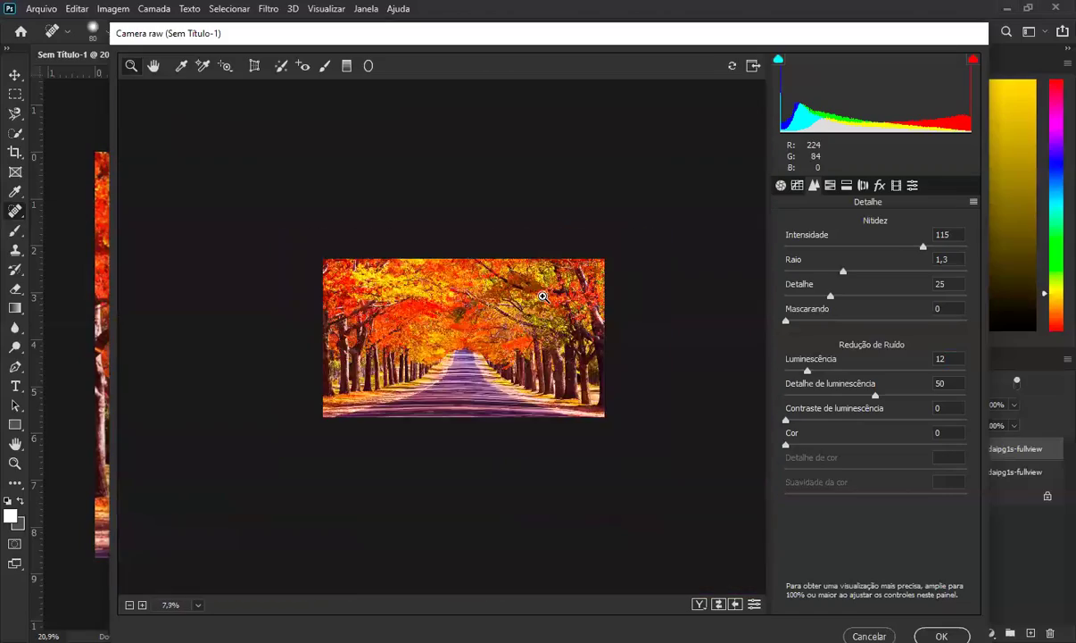
pyautogui.scroll(1, 470, 313)
pyautogui.scroll(2, 506, 317)
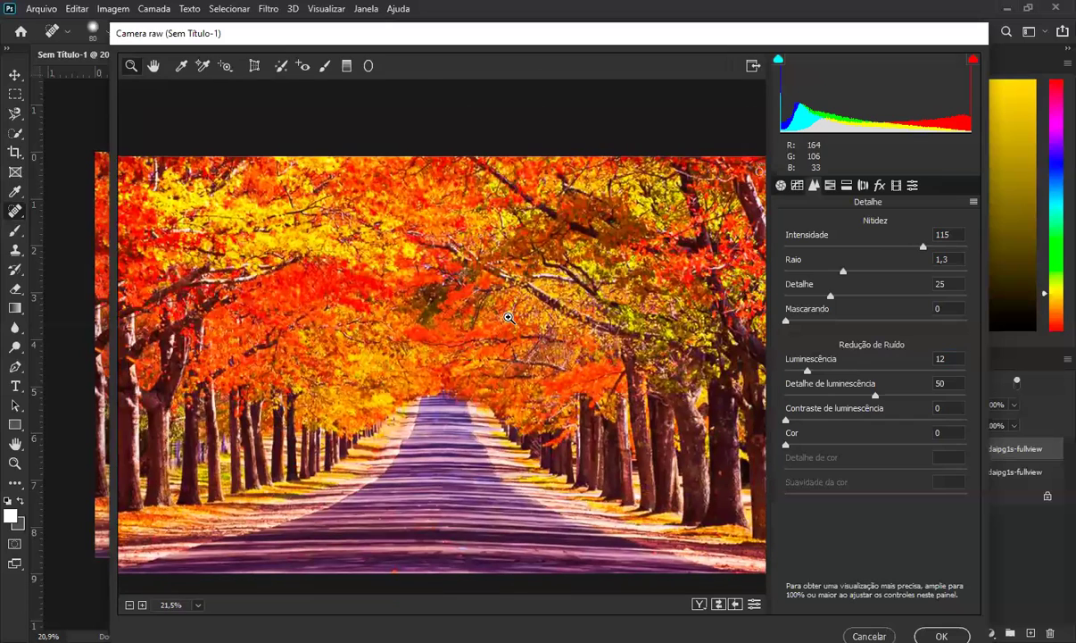
pyautogui.click(853, 246)
# Set the Laranjas hue to +100 in the HSL Matiz adjustments
pyautogui.click(829, 185)
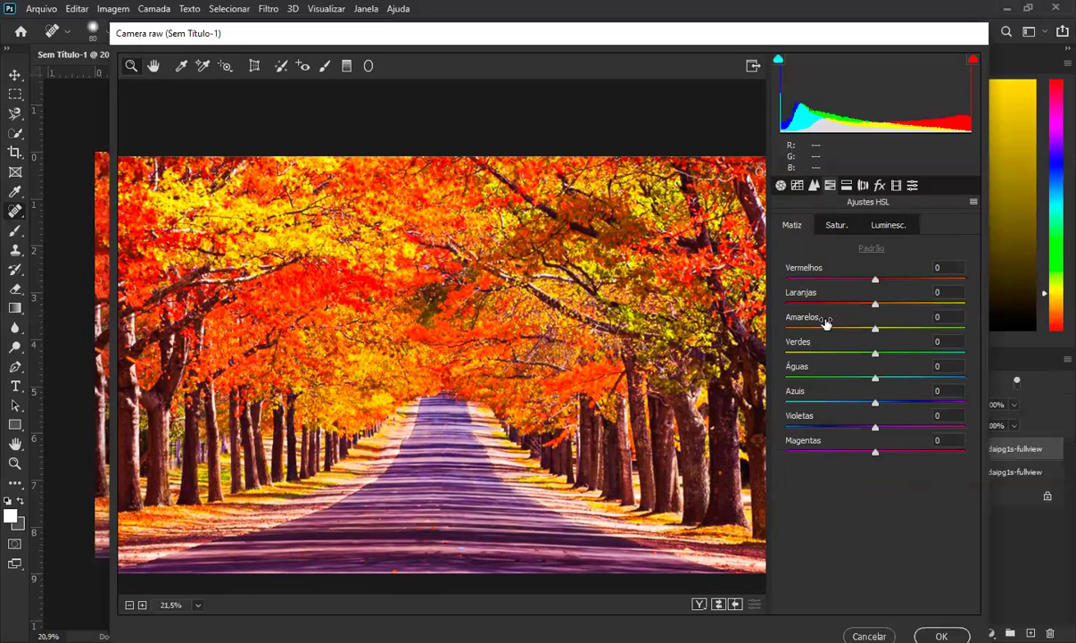
pyautogui.click(877, 280)
pyautogui.moveTo(884, 307); pyautogui.dragTo(963, 306)
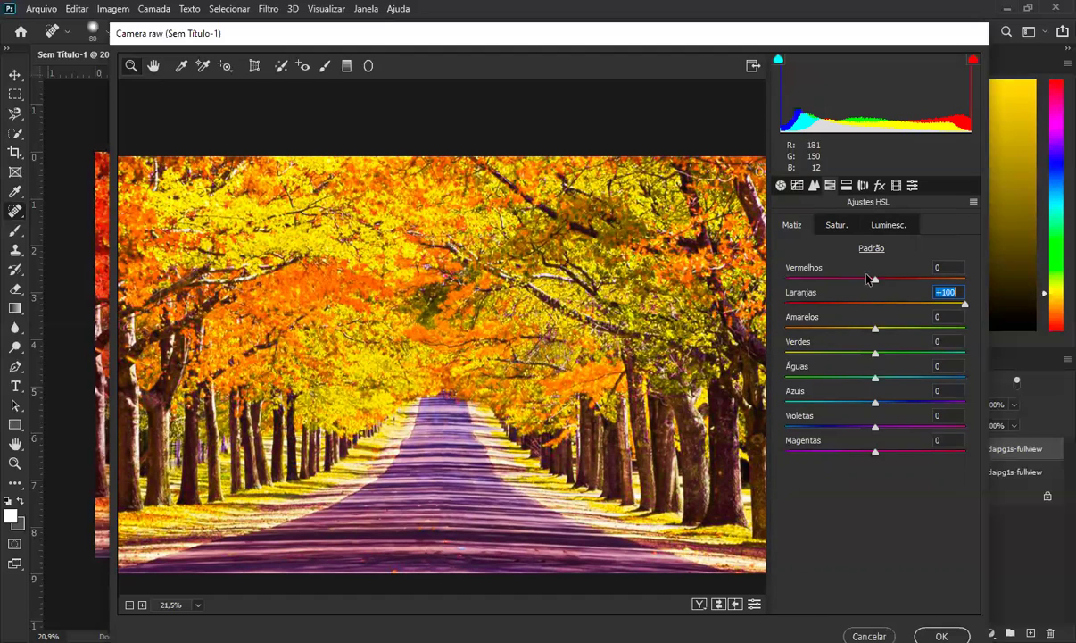
# Reset the Laranjas hue, try it at -95 and back at 0, and move it to +3
pyautogui.doubleClick(965, 304)
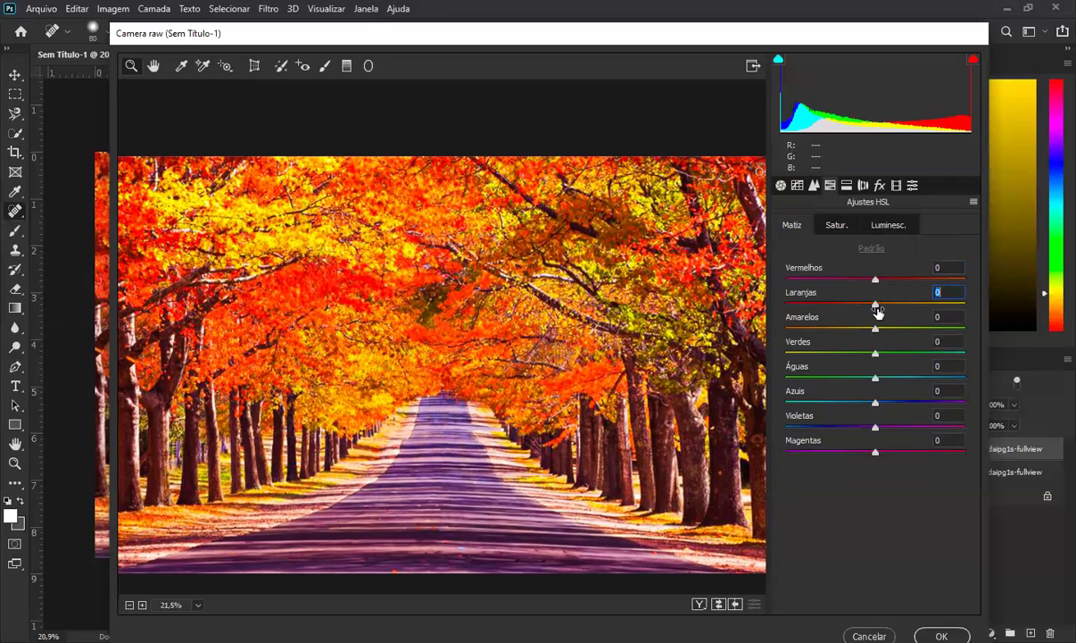
pyautogui.moveTo(875, 304); pyautogui.dragTo(791, 304)
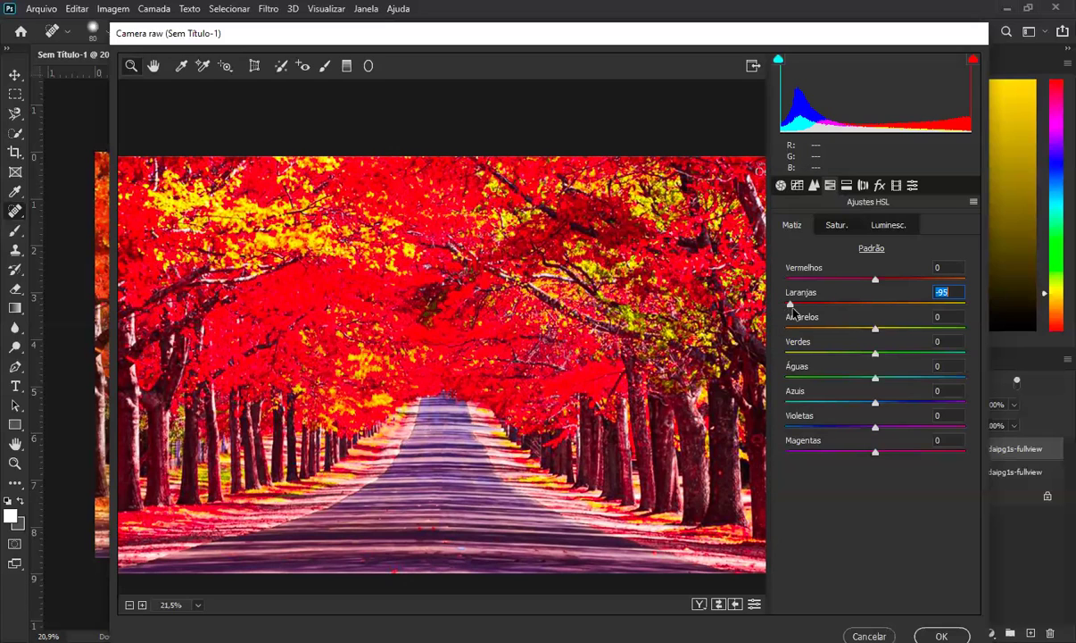
pyautogui.moveTo(793, 305); pyautogui.dragTo(875, 306)
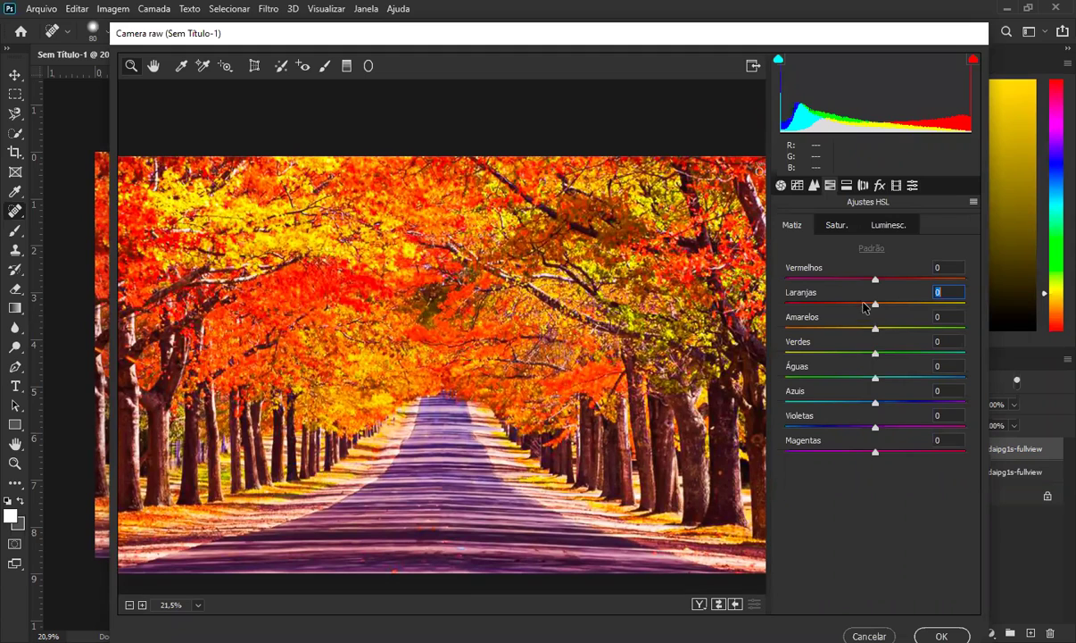
pyautogui.moveTo(874, 305)
pyautogui.mouseDown()
pyautogui.moveTo(942, 316)
pyautogui.moveTo(953, 305)
pyautogui.moveTo(868, 317)
pyautogui.mouseUp()
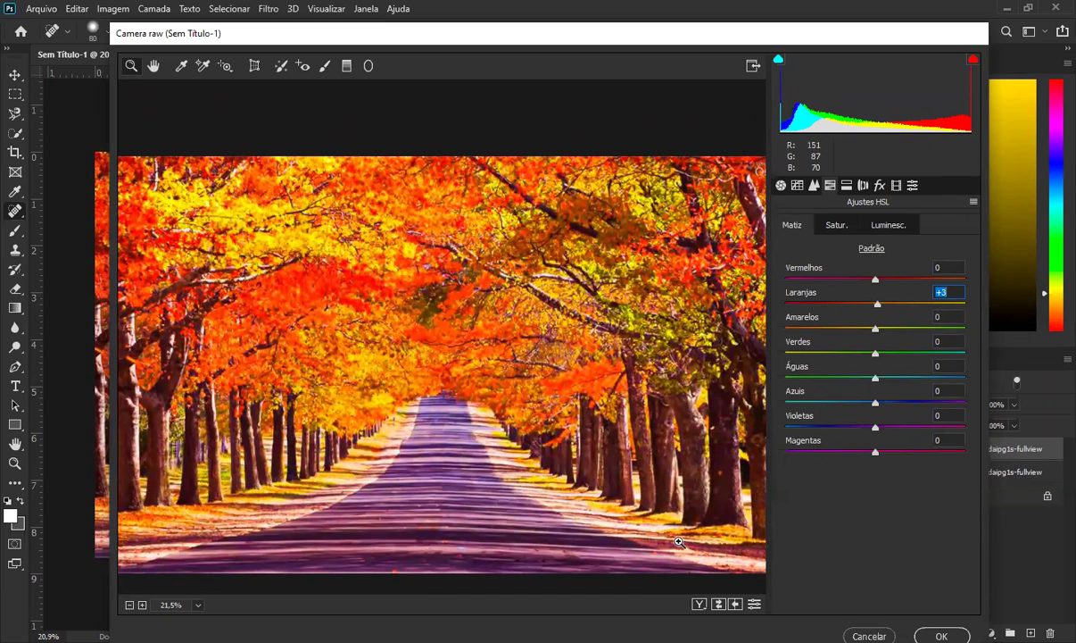
# Set the Amarelos and Laranjas hues to +100 each
pyautogui.press('Tab')
pyautogui.write('100')
pyautogui.press('Return')
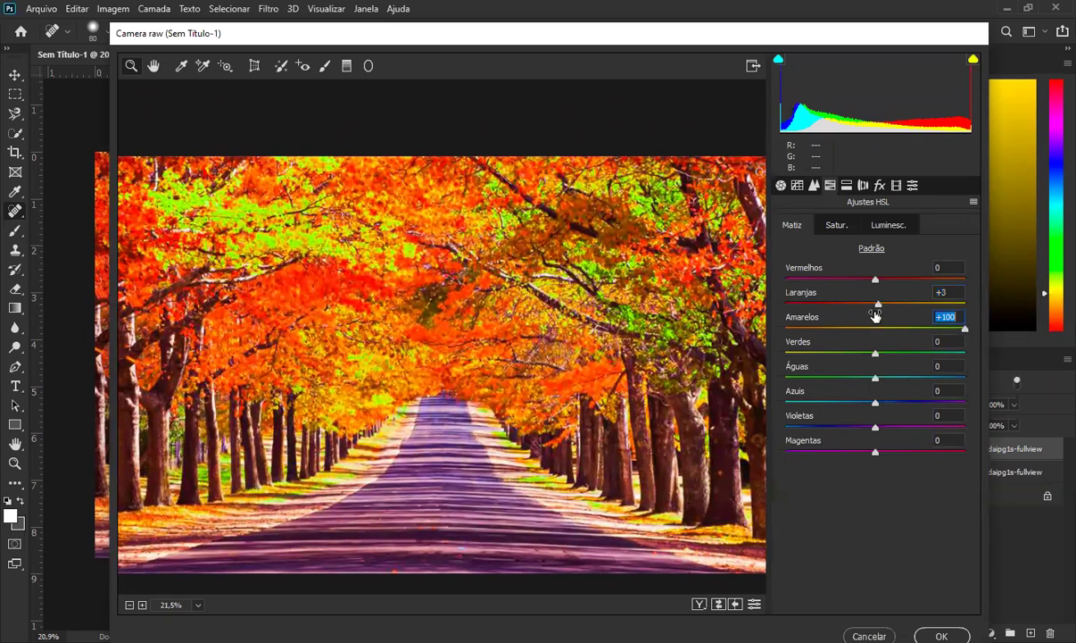
pyautogui.moveTo(879, 304); pyautogui.dragTo(958, 304)
pyautogui.write('100')
pyautogui.press('Return')
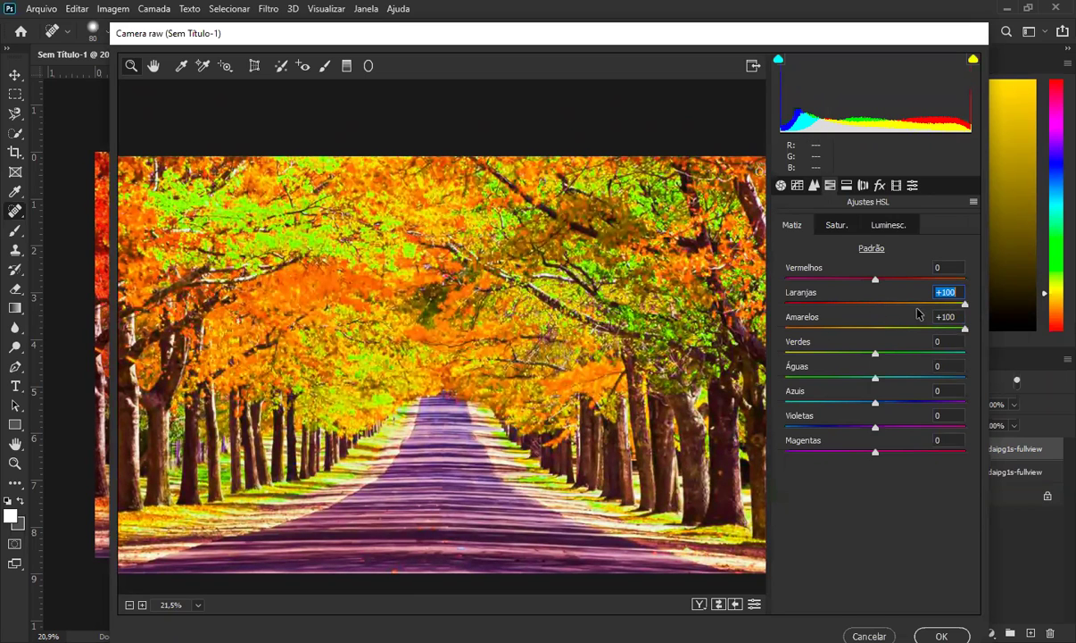
# Set the Verdes hue to +3 and try the Vermelhos hue at -71 and +100
pyautogui.moveTo(875, 356); pyautogui.dragTo(752, 368)
pyautogui.click(878, 355)
pyautogui.moveTo(875, 279); pyautogui.dragTo(802, 280)
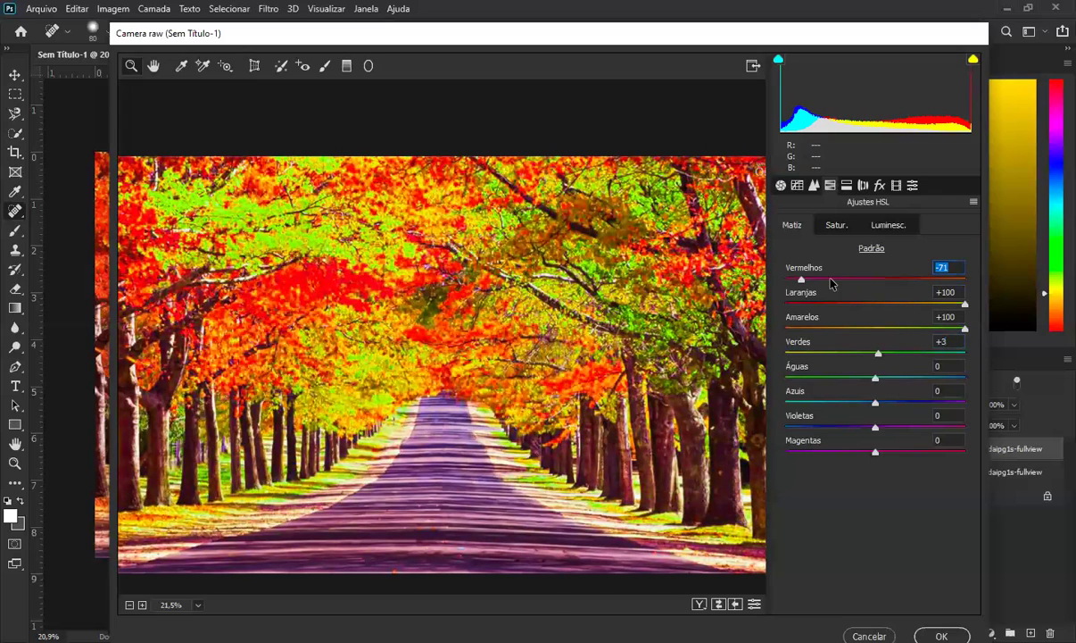
pyautogui.moveTo(914, 284); pyautogui.dragTo(1055, 307)
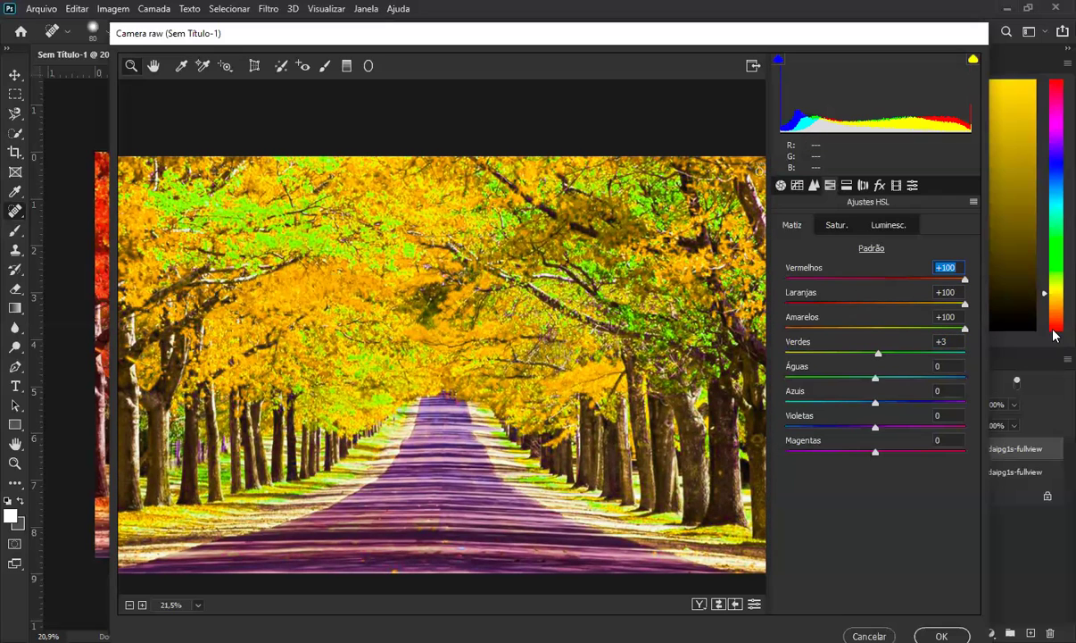
# Compare the Laranjas hue at -100 and +100 while keeping Amarelos at +100
pyautogui.moveTo(963, 306); pyautogui.dragTo(962, 307)
pyautogui.moveTo(794, 313); pyautogui.dragTo(1049, 287)
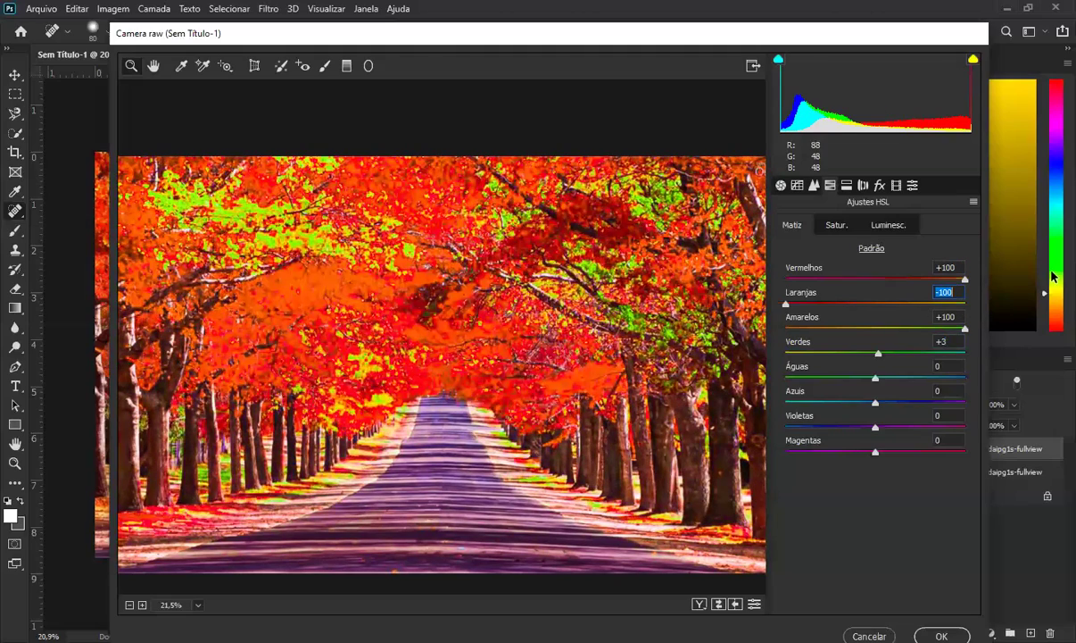
pyautogui.moveTo(965, 329); pyautogui.dragTo(996, 316)
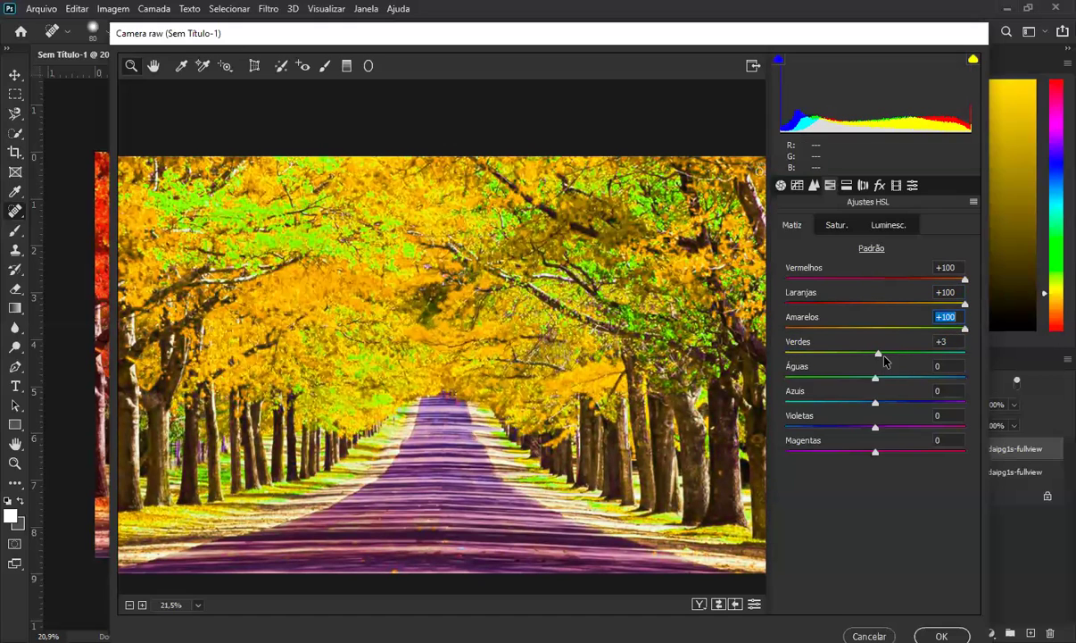
# Try the Águas hue at -100 and set it to +2, then try Violetas at +100 and -46 before setting it to -13
pyautogui.moveTo(875, 377); pyautogui.dragTo(763, 395)
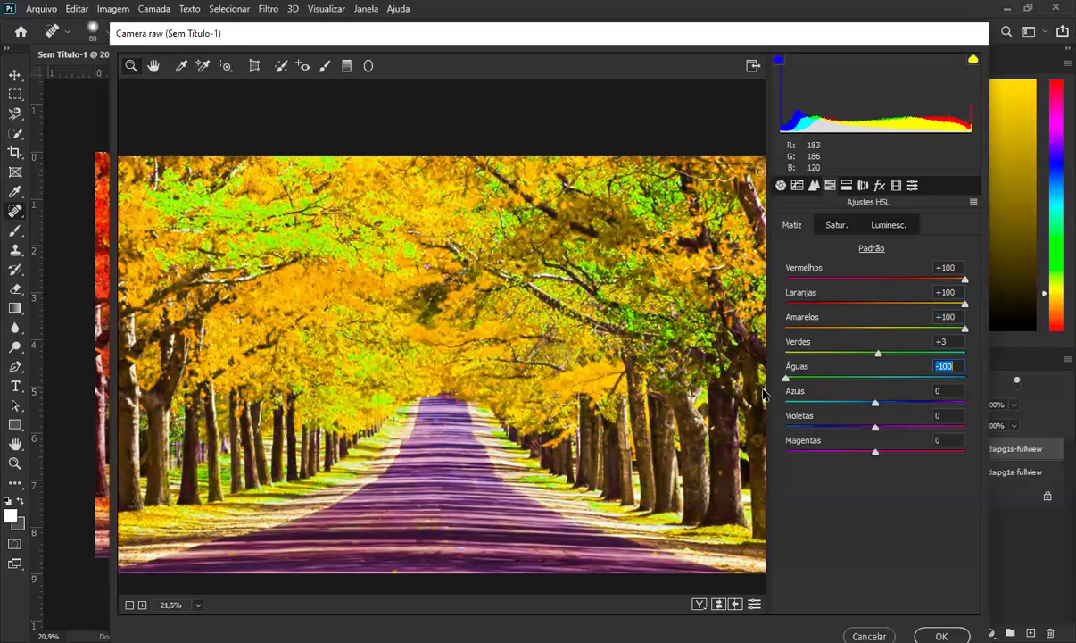
pyautogui.click(877, 378)
pyautogui.moveTo(876, 428); pyautogui.dragTo(1007, 419)
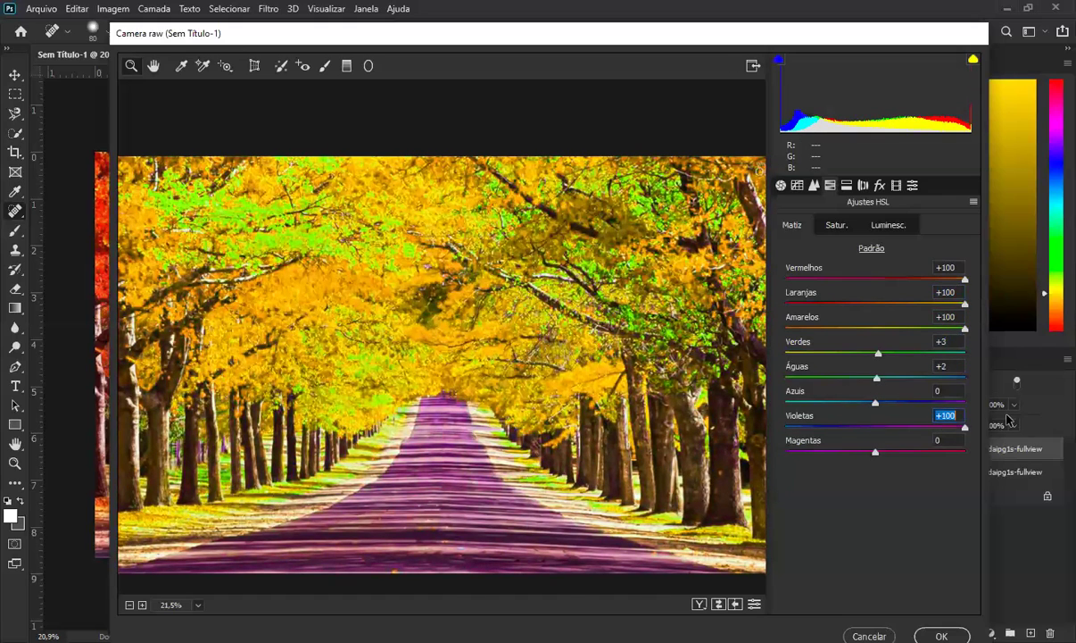
pyautogui.click(872, 429)
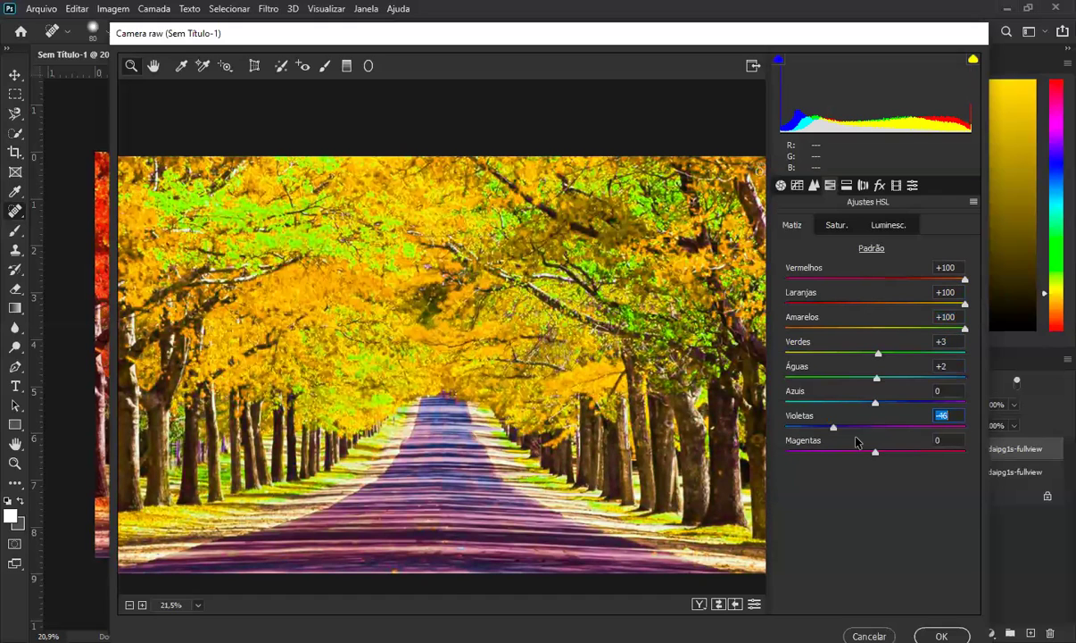
pyautogui.click(862, 428)
# Try the Azuis hue at +9 and Magentas at -72, return both to 0, and set the Violetas hue to -8
pyautogui.click(876, 402)
pyautogui.click(882, 403)
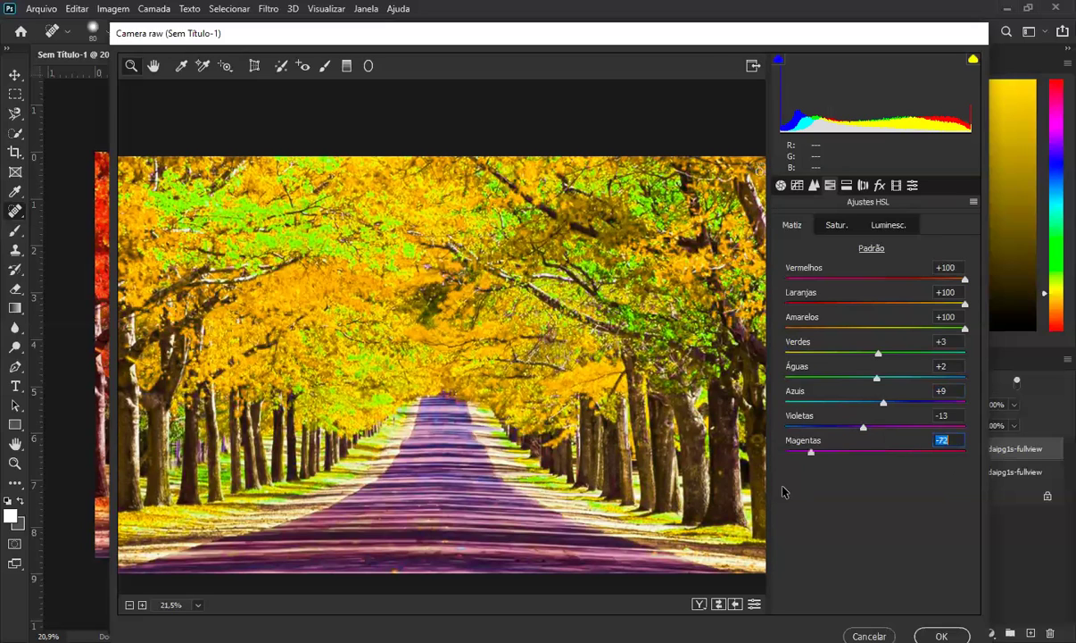
pyautogui.moveTo(948, 453); pyautogui.dragTo(1006, 460)
pyautogui.write('0')
pyautogui.click(867, 427)
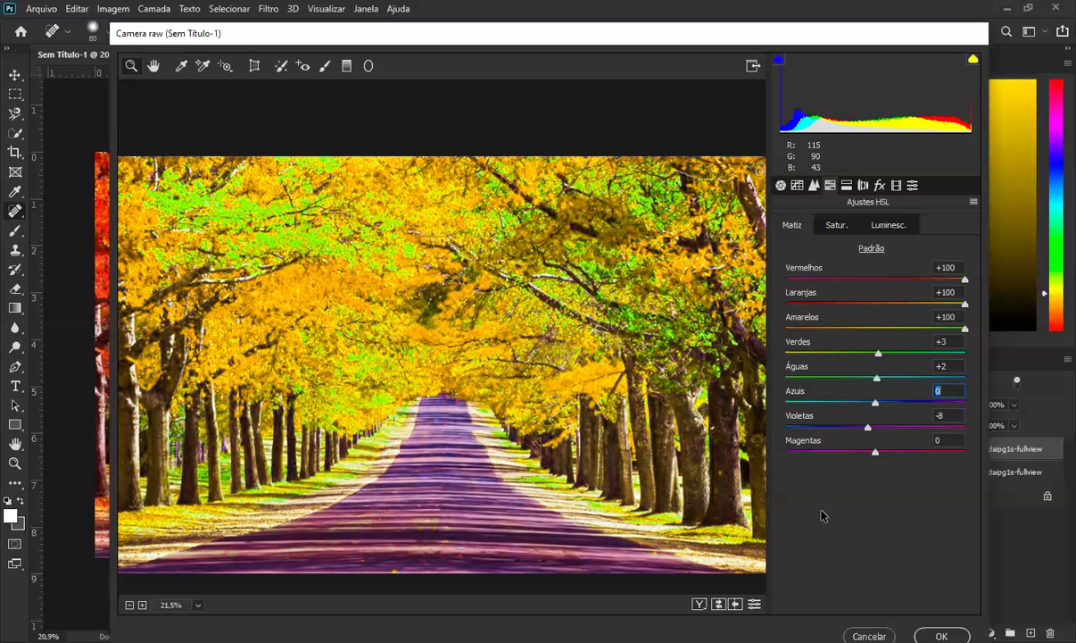
# Reset the Amarelos, Laranjas and Vermelhos hues to 0
pyautogui.doubleClick(965, 330)
pyautogui.doubleClick(965, 305)
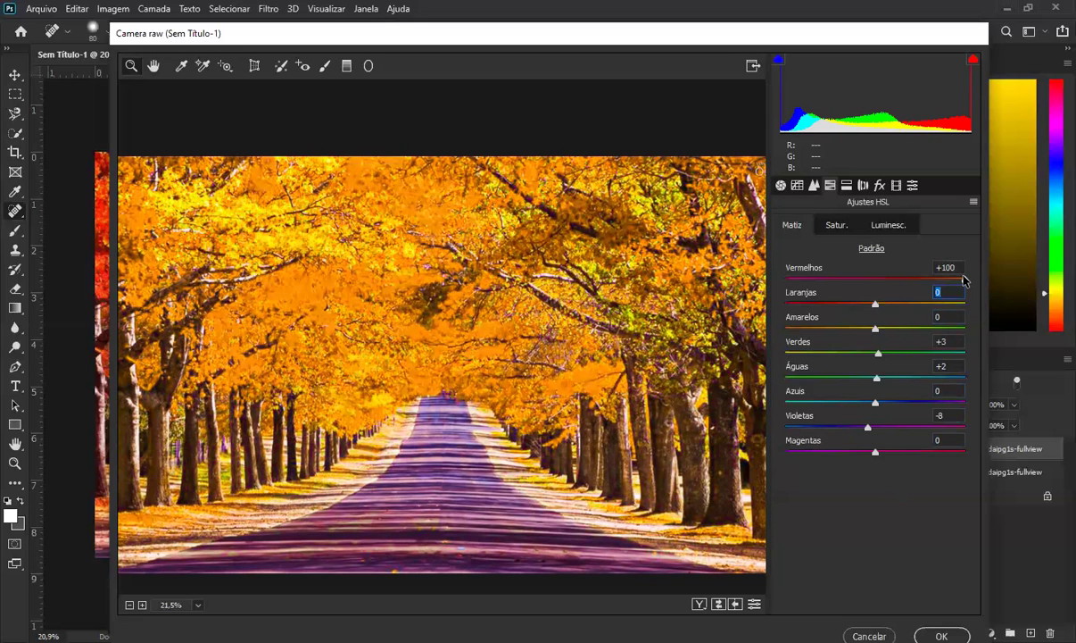
pyautogui.doubleClick(965, 280)
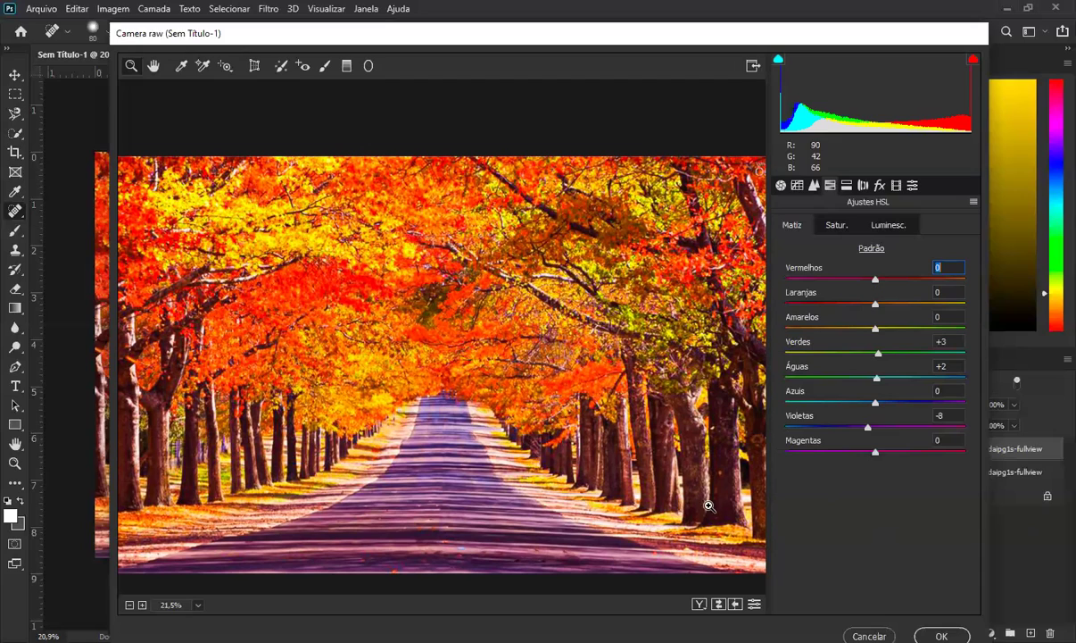
# Set the hues to +100 for Laranjas, -6 for Amarelos and -6 for Vermelhos
pyautogui.click(835, 228)
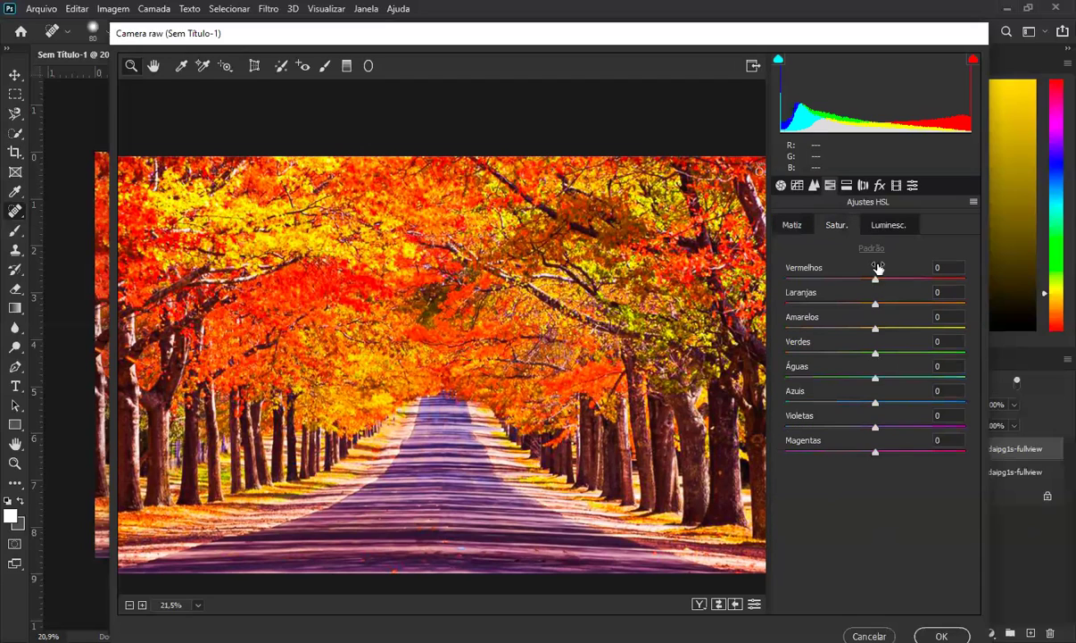
pyautogui.click(786, 227)
pyautogui.moveTo(875, 306); pyautogui.dragTo(964, 305)
pyautogui.moveTo(876, 330); pyautogui.dragTo(871, 330)
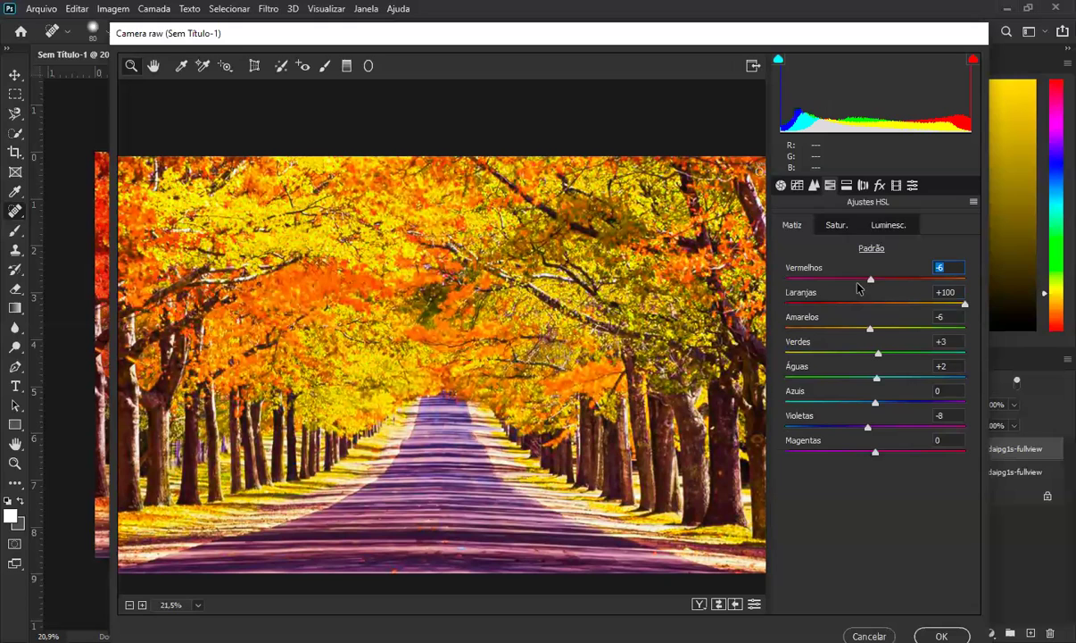
# Compare the Vermelhos saturation at -100 and +100, and set Vermelhos to +27, Laranjas to -1, Amarelos to +8 and Verdes to +3
pyautogui.click(837, 225)
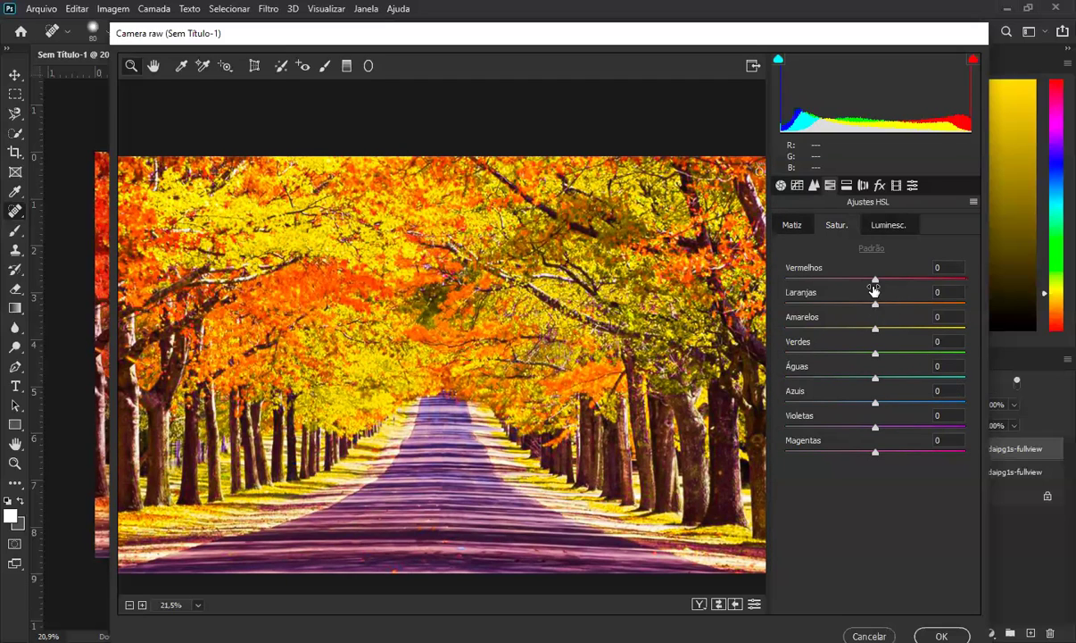
pyautogui.moveTo(875, 283); pyautogui.dragTo(730, 282)
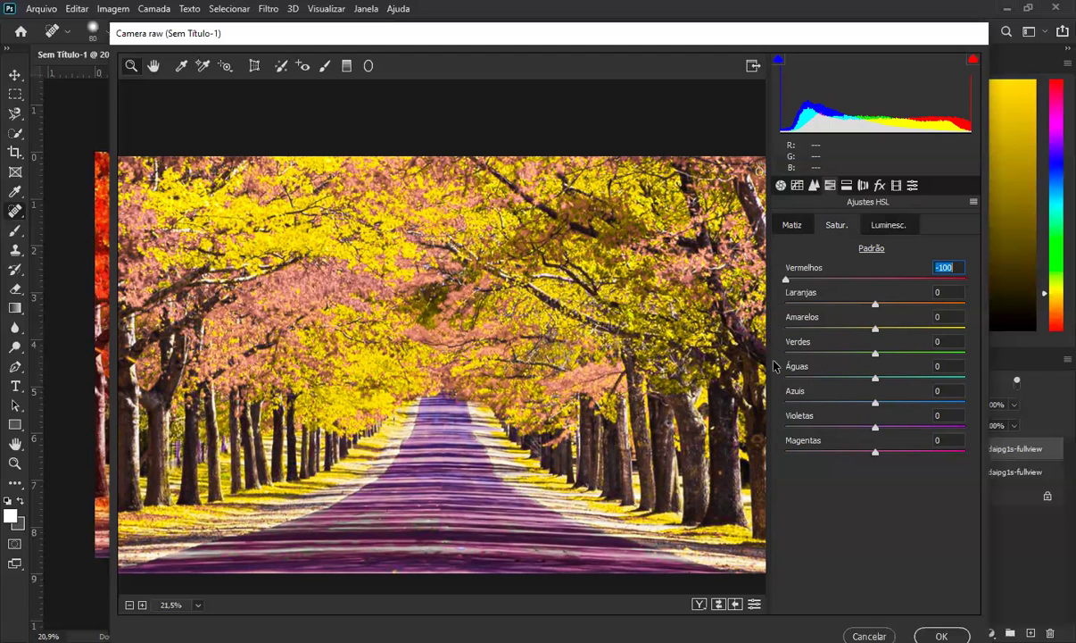
pyautogui.moveTo(844, 279); pyautogui.dragTo(981, 282)
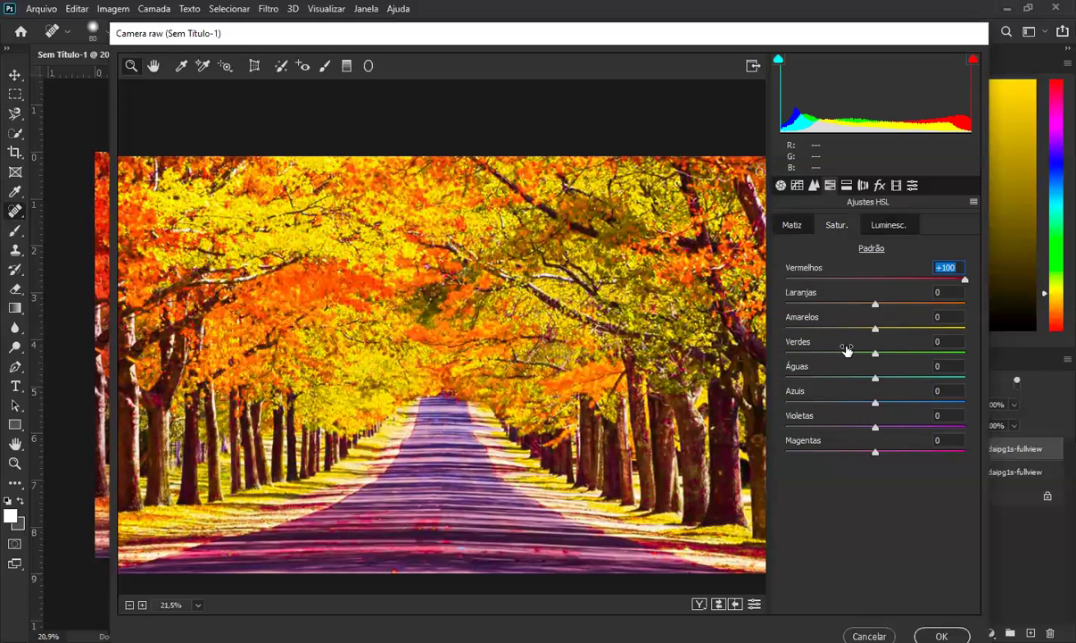
pyautogui.click(900, 281)
pyautogui.moveTo(876, 305); pyautogui.dragTo(774, 324)
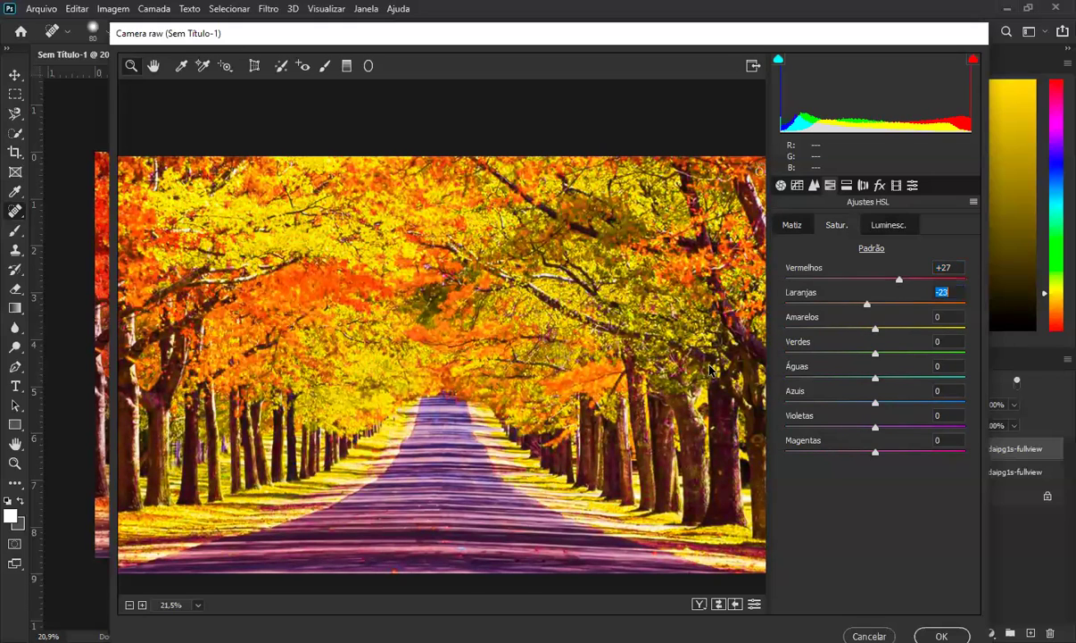
pyautogui.moveTo(875, 323); pyautogui.dragTo(879, 409)
# Try removing the purple cast from the road with Azuis, Violetas and Magentas saturation at -100
pyautogui.moveTo(800, 404); pyautogui.dragTo(789, 426)
pyautogui.moveTo(877, 453); pyautogui.dragTo(638, 452)
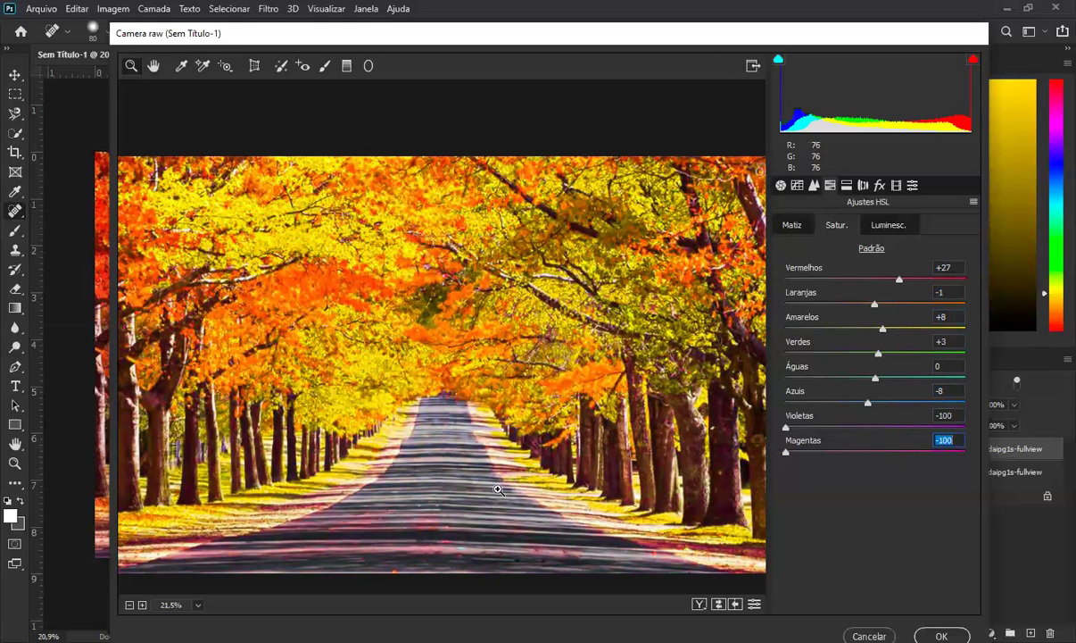
pyautogui.moveTo(868, 402); pyautogui.dragTo(690, 408)
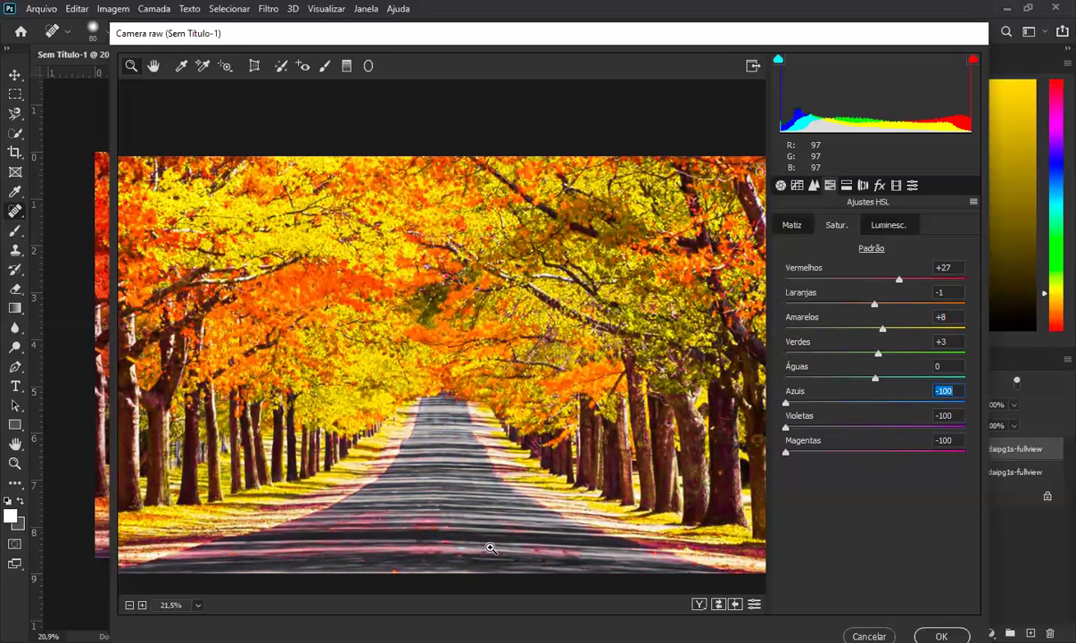
# Reset the Magentas, Violetas and Azuis saturation to 0
pyautogui.click(787, 454)
pyautogui.doubleClick(787, 453)
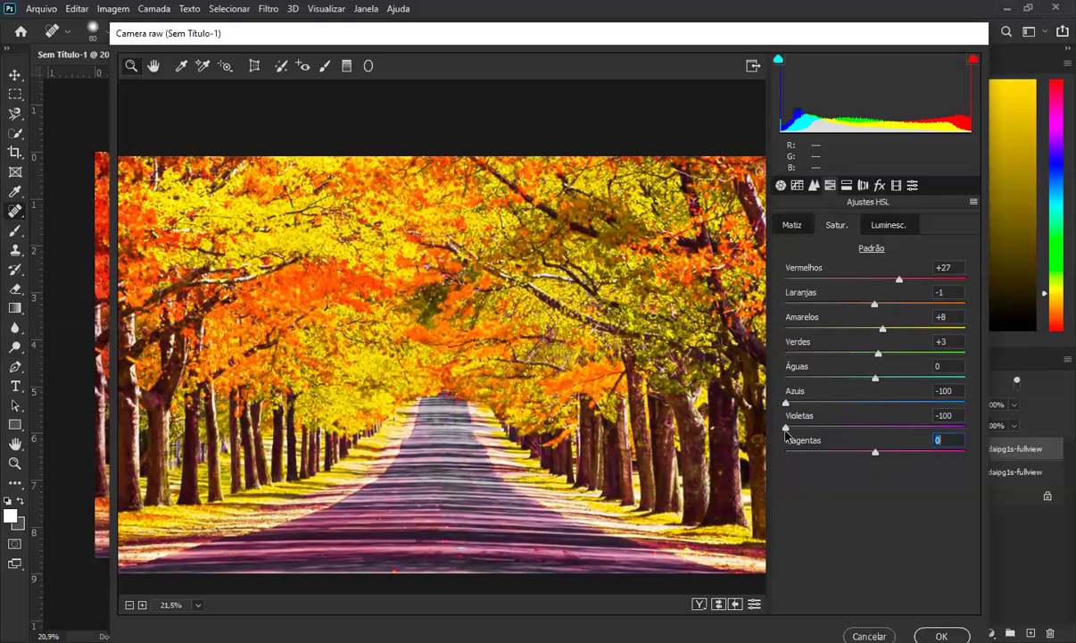
pyautogui.doubleClick(786, 427)
pyautogui.doubleClick(786, 403)
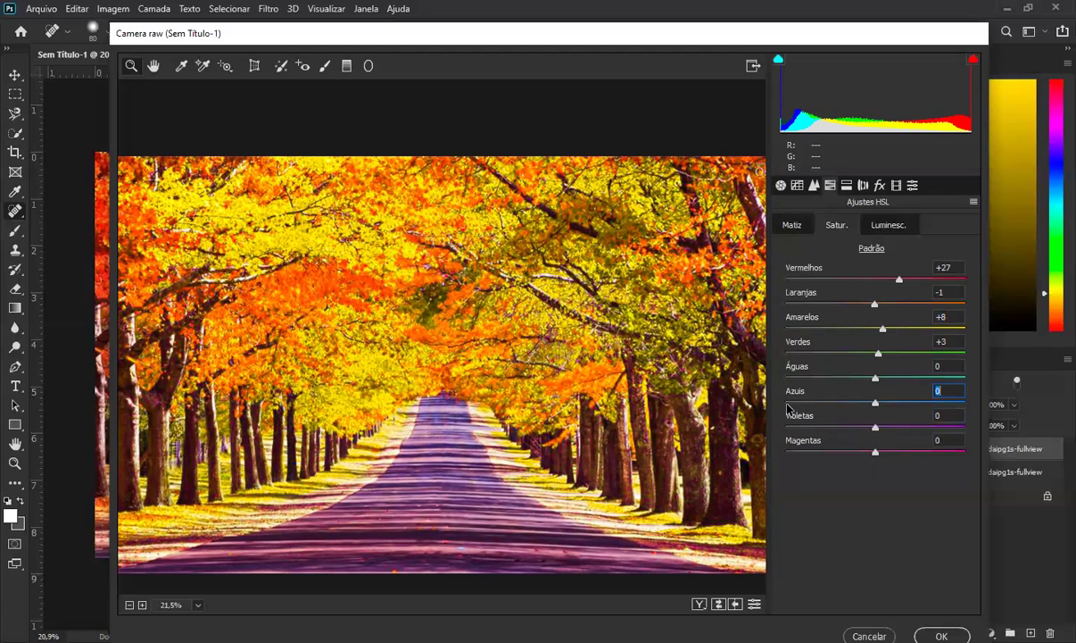
# Try the Laranjas luminance at +34 and +73, and set it to +21
pyautogui.click(879, 226)
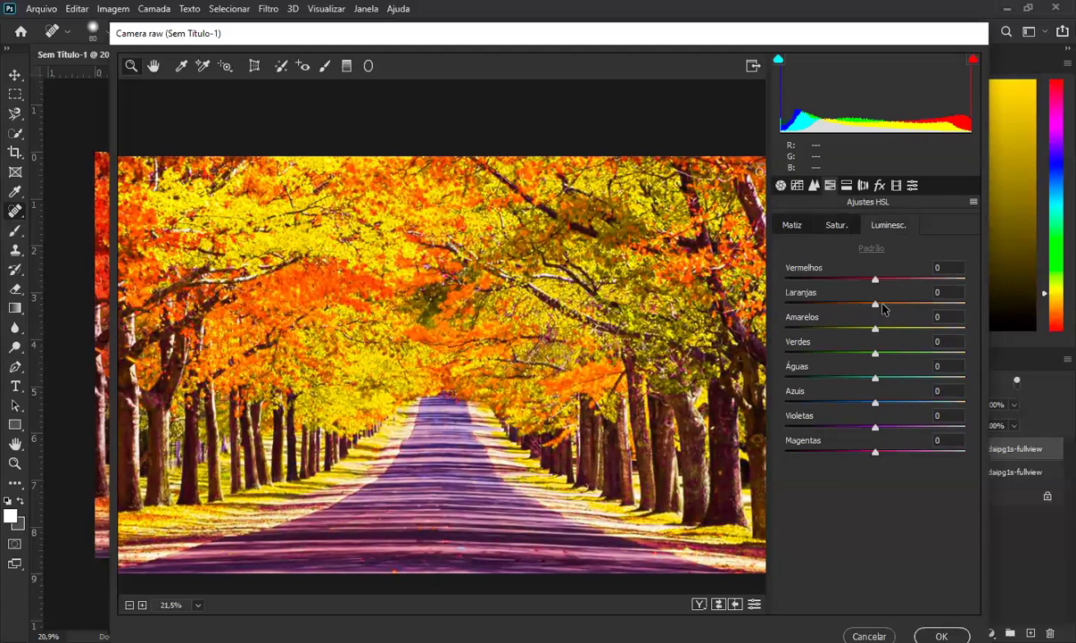
pyautogui.moveTo(875, 304); pyautogui.dragTo(907, 307)
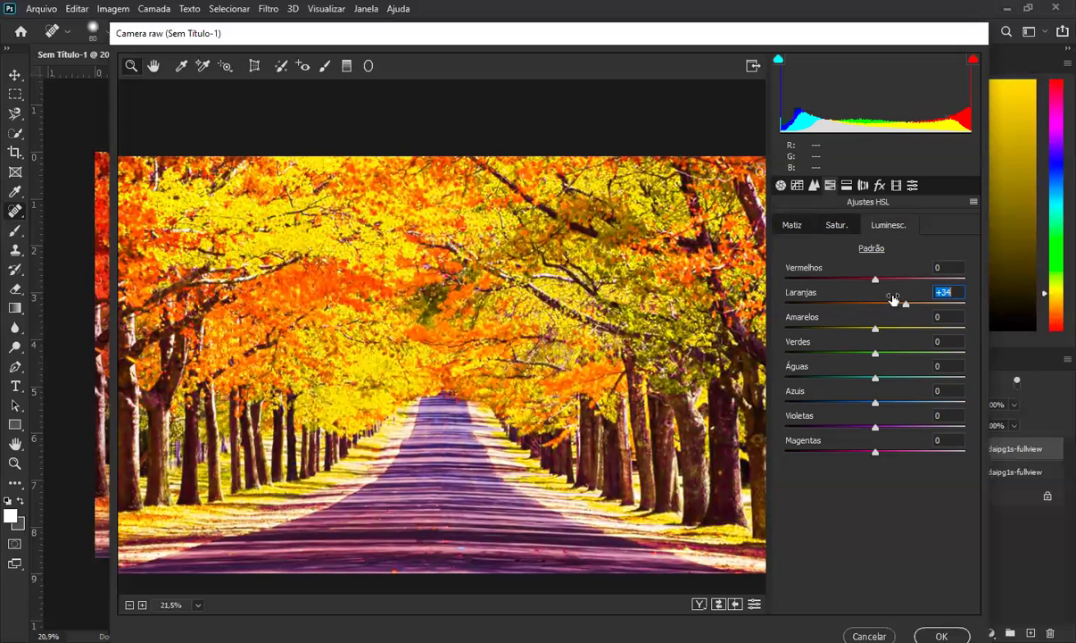
pyautogui.moveTo(907, 309); pyautogui.dragTo(943, 306)
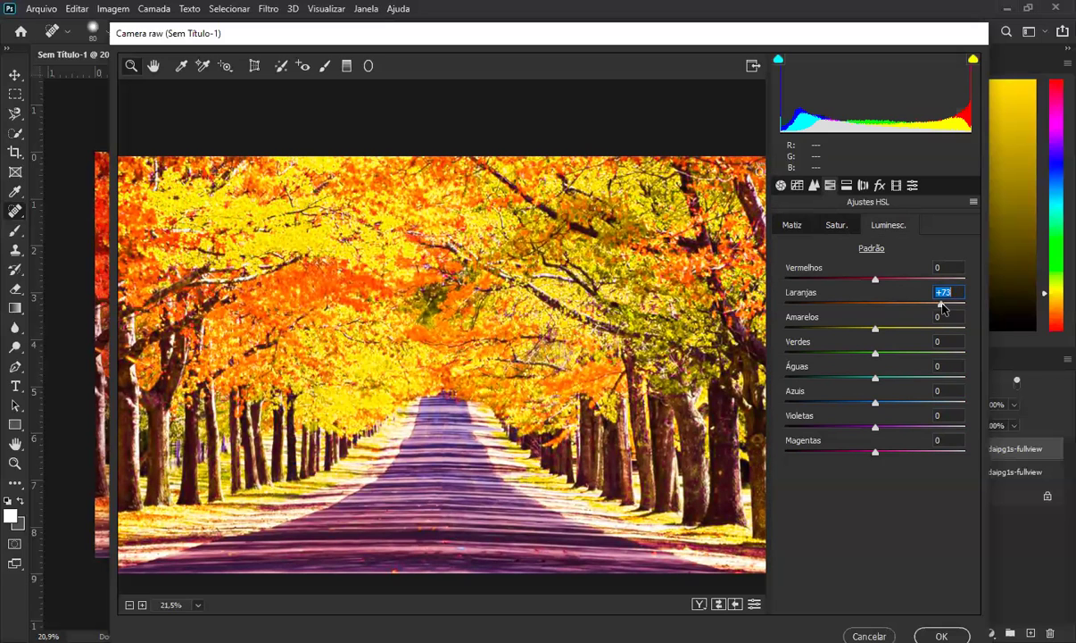
pyautogui.moveTo(942, 306); pyautogui.dragTo(963, 280)
# Set the Vermelhos luminance to +1 and lower the Amarelos luminance to -25
pyautogui.moveTo(876, 279); pyautogui.dragTo(875, 280)
pyautogui.moveTo(874, 330); pyautogui.dragTo(794, 328)
pyautogui.click(828, 328)
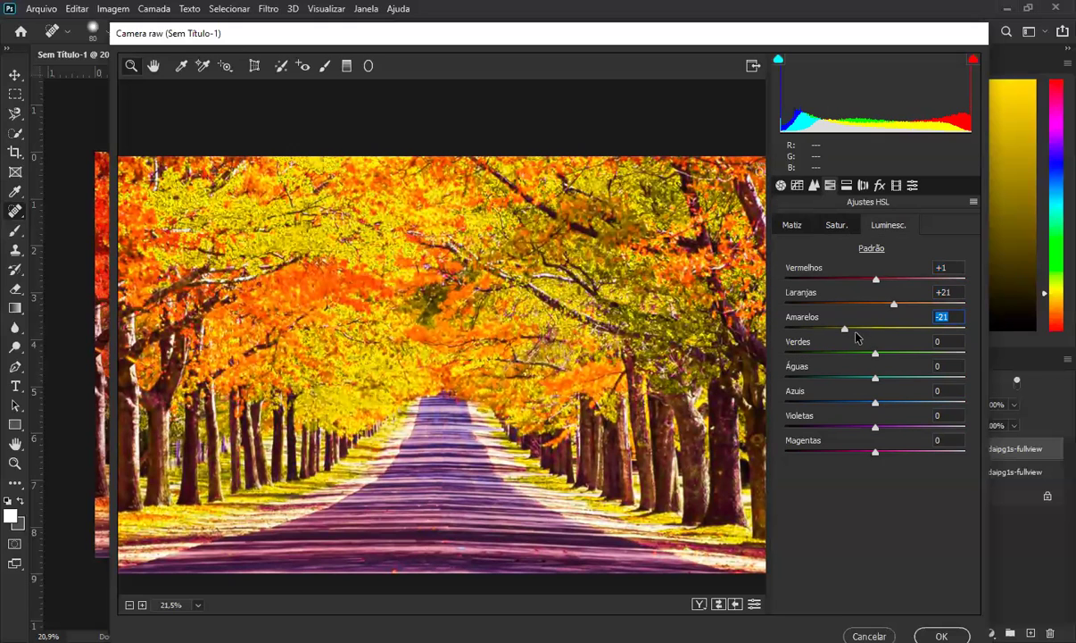
pyautogui.click(853, 330)
# Set the Verdes luminance to -4 and the Azuis luminance to +62
pyautogui.moveTo(874, 355); pyautogui.dragTo(950, 355)
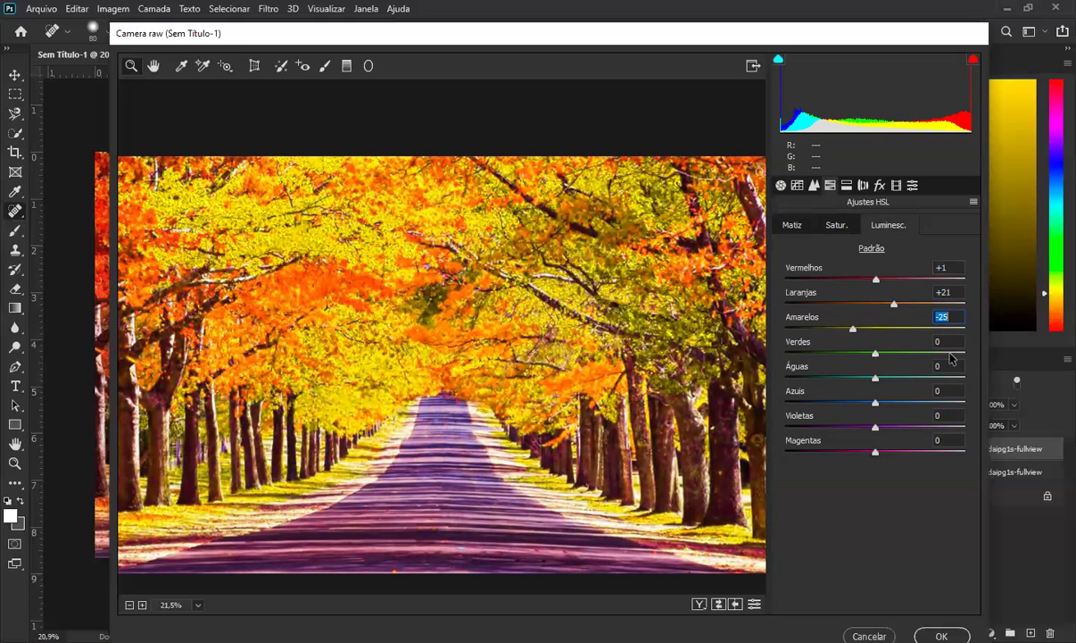
pyautogui.write('-4')
pyautogui.click(881, 402)
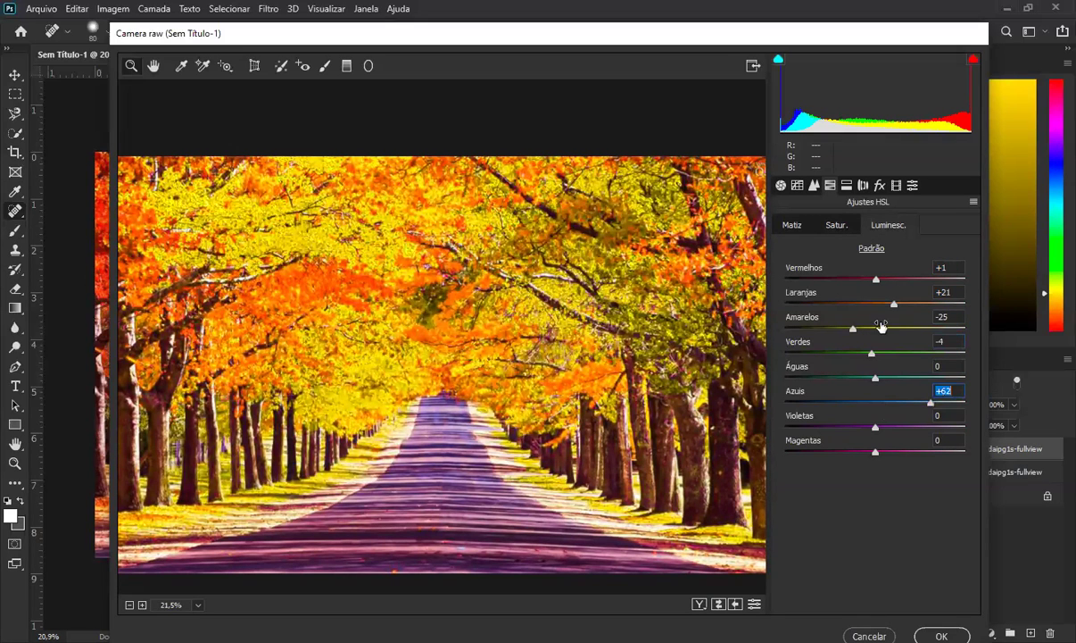
# Set the Realces Matiz to 132 in the Dividir Tonalização adjustments
pyautogui.click(846, 187)
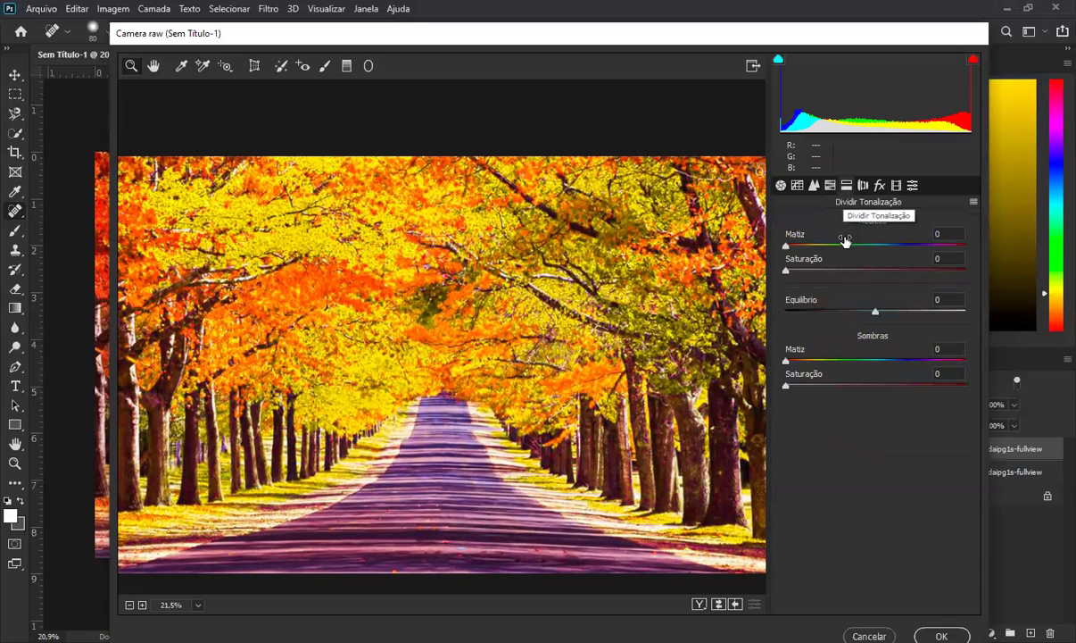
pyautogui.click(787, 247)
pyautogui.click(852, 245)
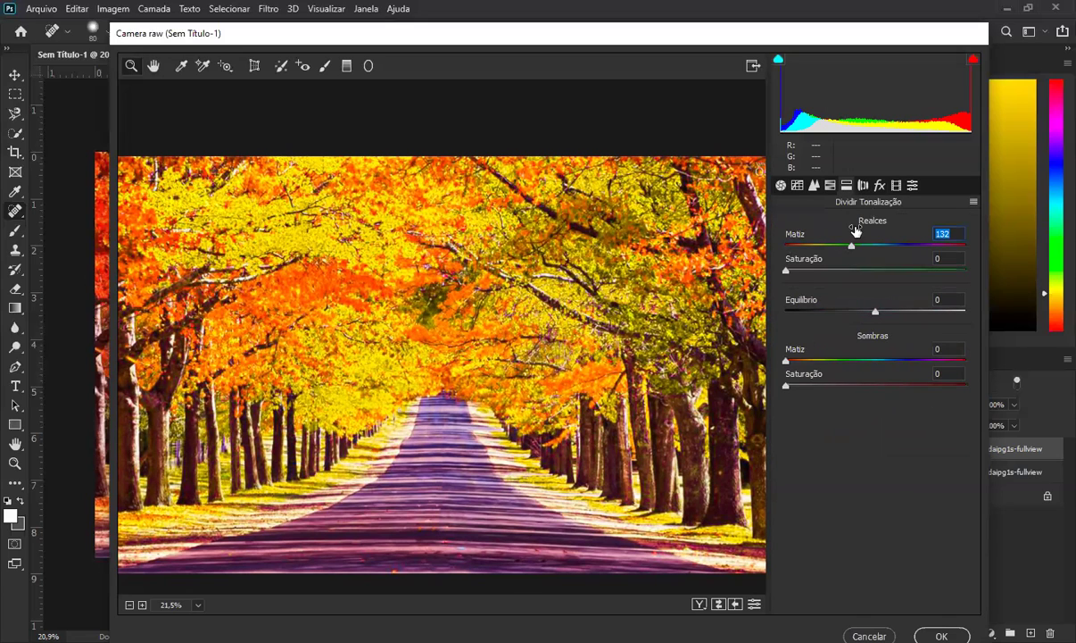
# Try the Realces Saturação at 63 and raise it to 86
pyautogui.moveTo(786, 271); pyautogui.dragTo(816, 270)
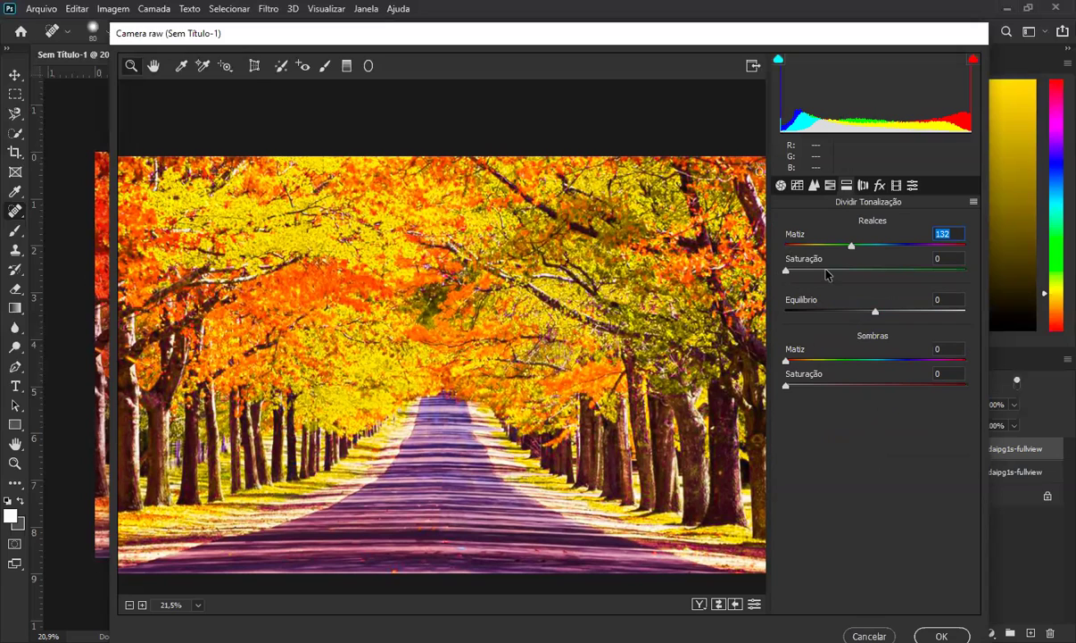
pyautogui.click(900, 269)
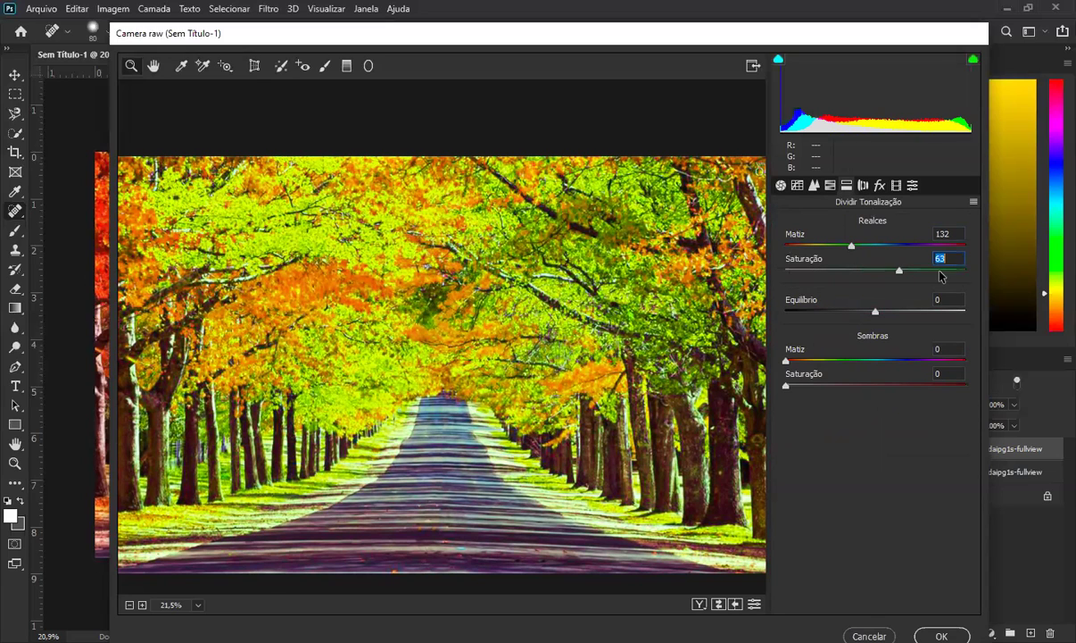
pyautogui.click(941, 270)
# Try the Realces Matiz at 276 and 212, and set it to 138
pyautogui.click(838, 246)
pyautogui.press('Up')
pyautogui.press('Up')
pyautogui.press('Up')
pyautogui.press('Up')
pyautogui.click(925, 245)
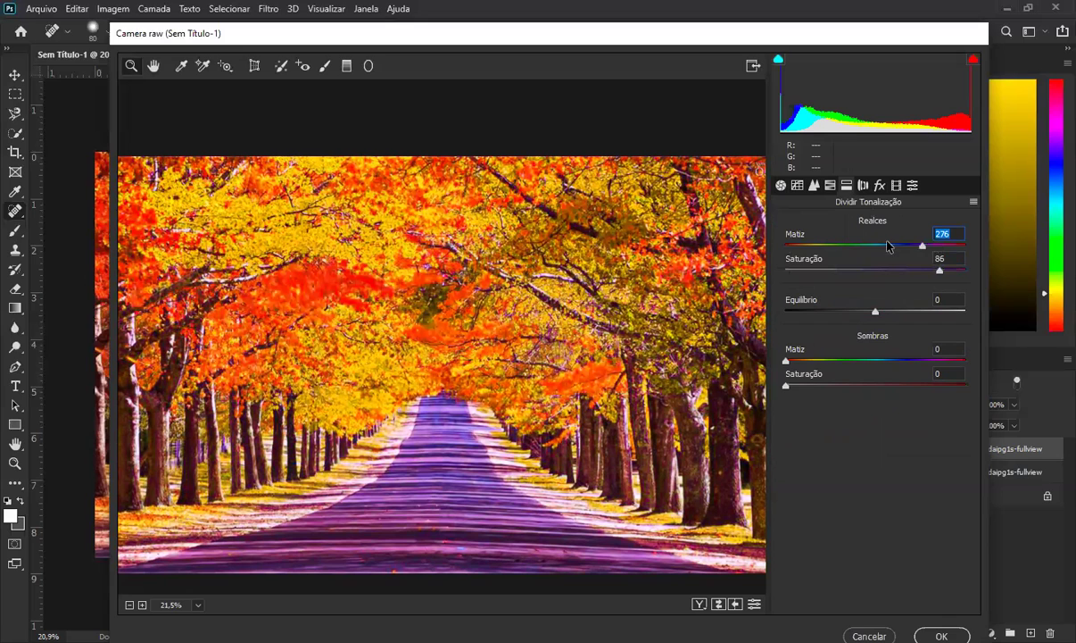
pyautogui.click(891, 246)
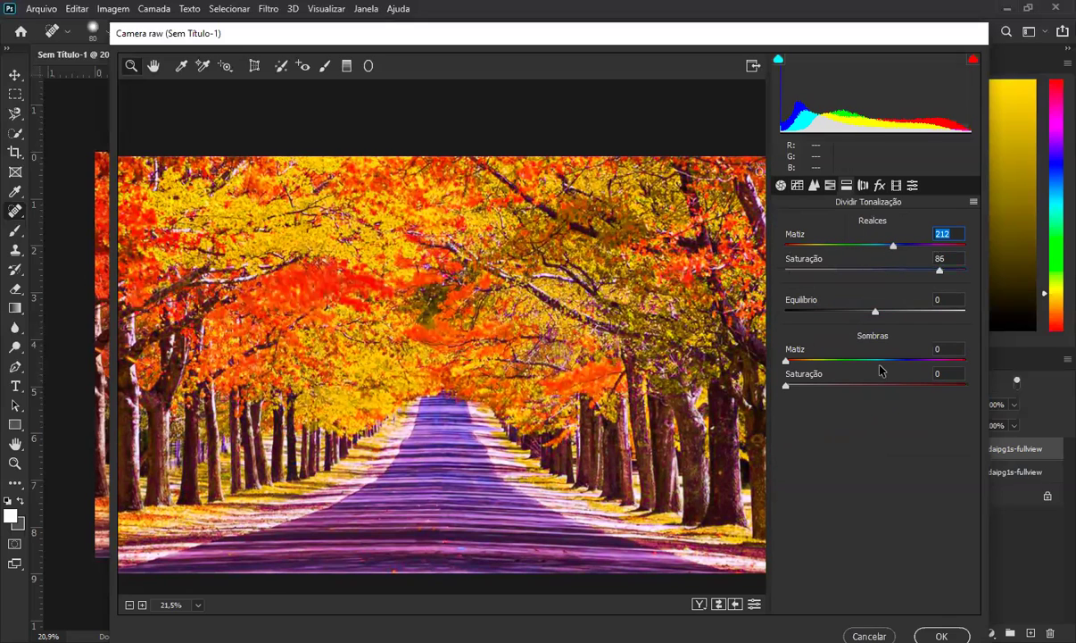
pyautogui.write('138')
pyautogui.press('Return')
# Set the Equilíbrio to -8 and the Sombras to Matiz 96 with Saturação 100, trying Matiz 101 and 327 first
pyautogui.moveTo(875, 314); pyautogui.dragTo(913, 362)
pyautogui.click(834, 361)
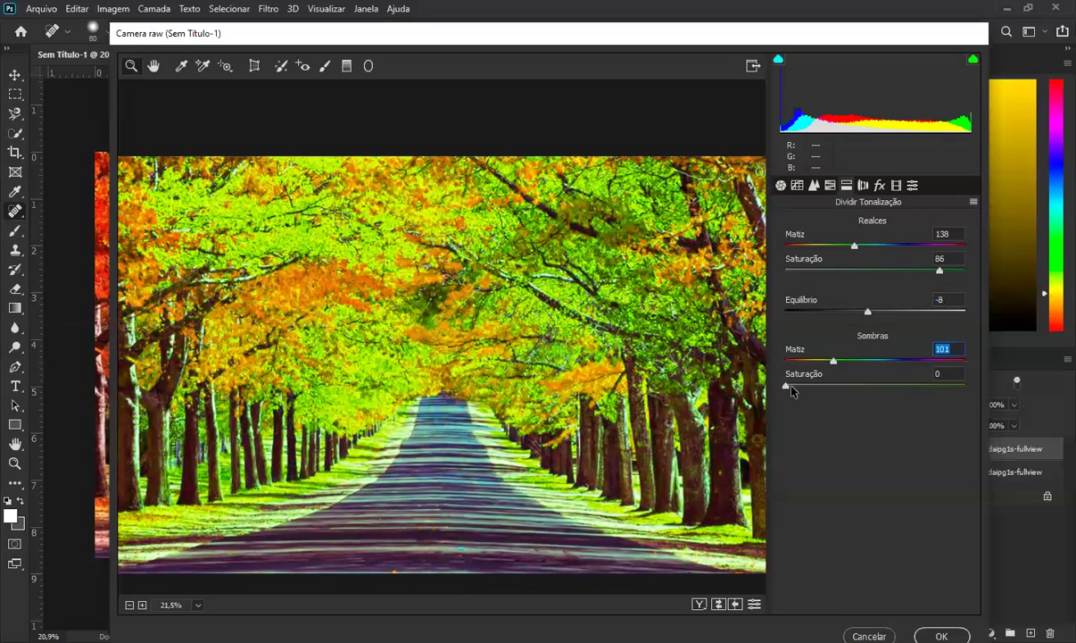
pyautogui.moveTo(853, 386); pyautogui.dragTo(955, 362)
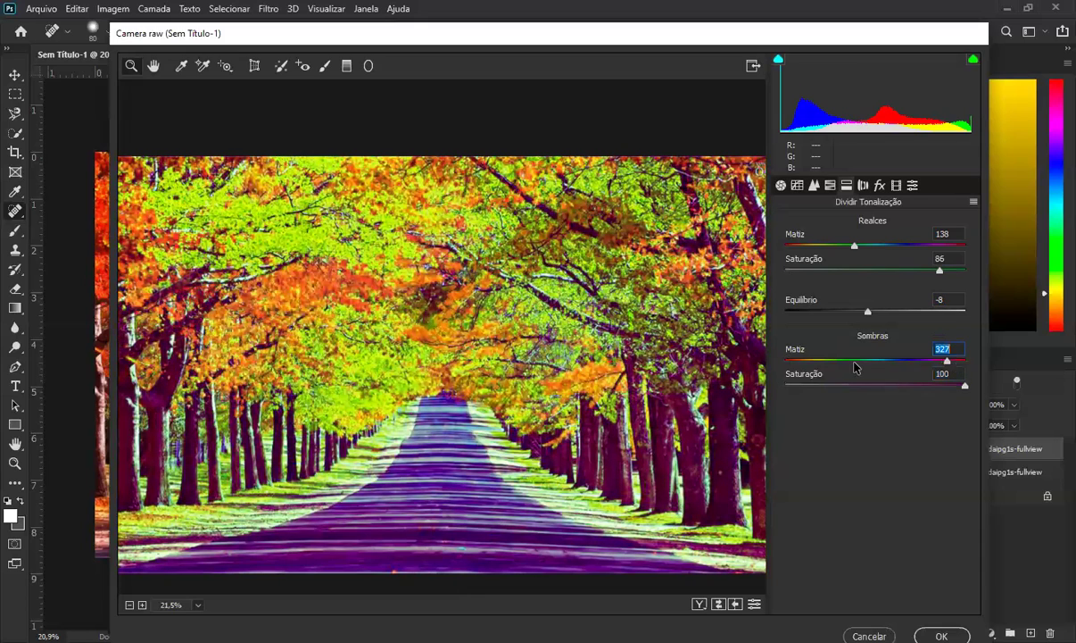
pyautogui.moveTo(855, 361); pyautogui.dragTo(834, 362)
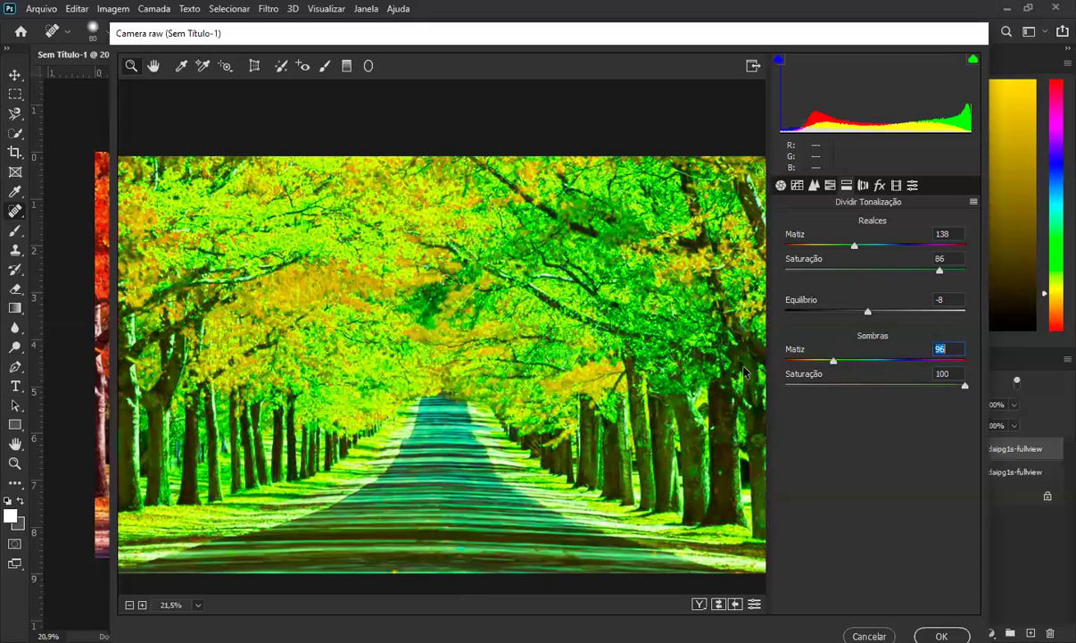
# Reset the Realces, Equilíbrio and Sombras values of Dividir Tonalização to 0
pyautogui.write('0')
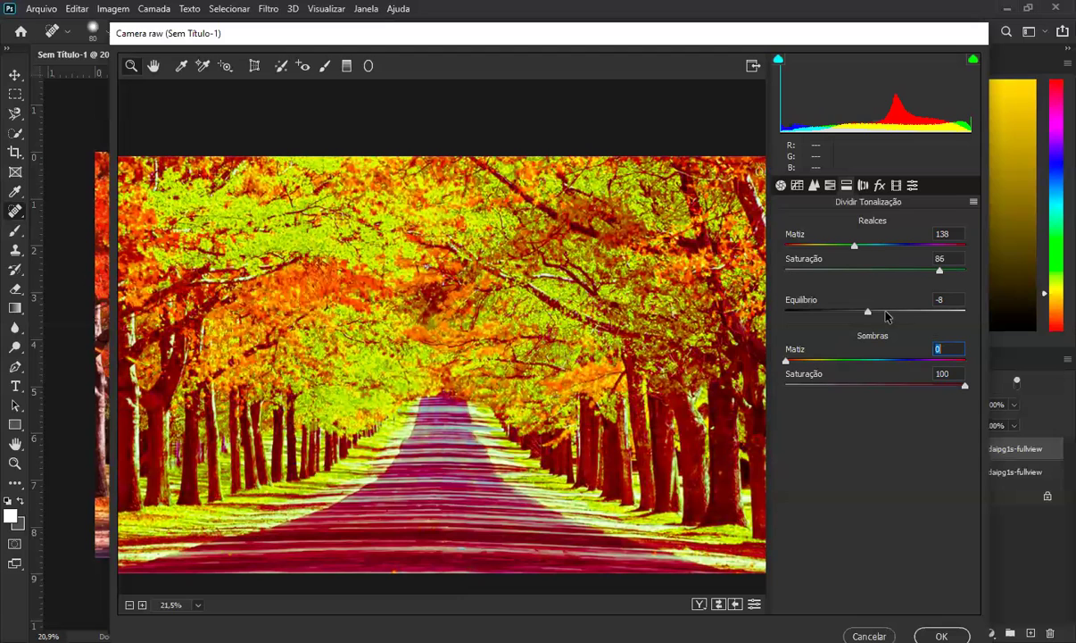
pyautogui.doubleClick(821, 299)
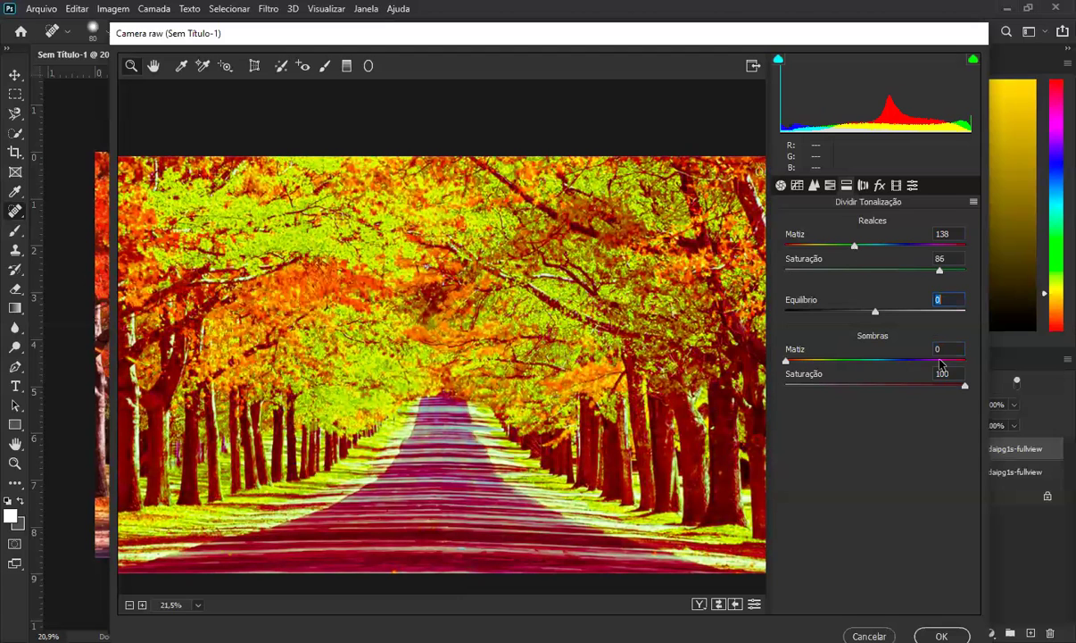
pyautogui.doubleClick(854, 246)
pyautogui.doubleClick(939, 270)
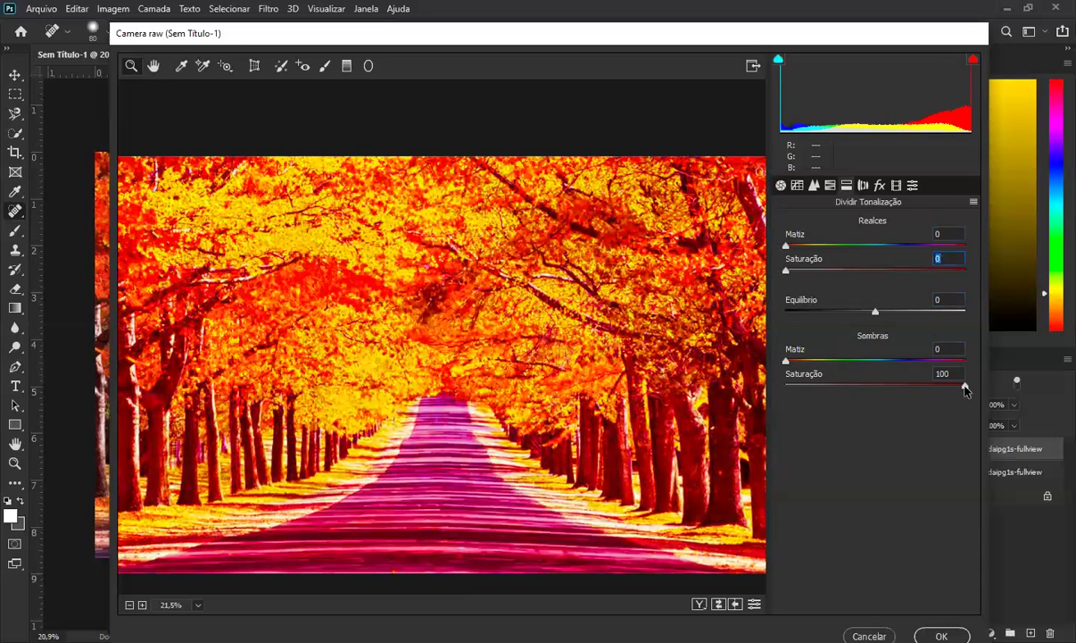
pyautogui.doubleClick(965, 386)
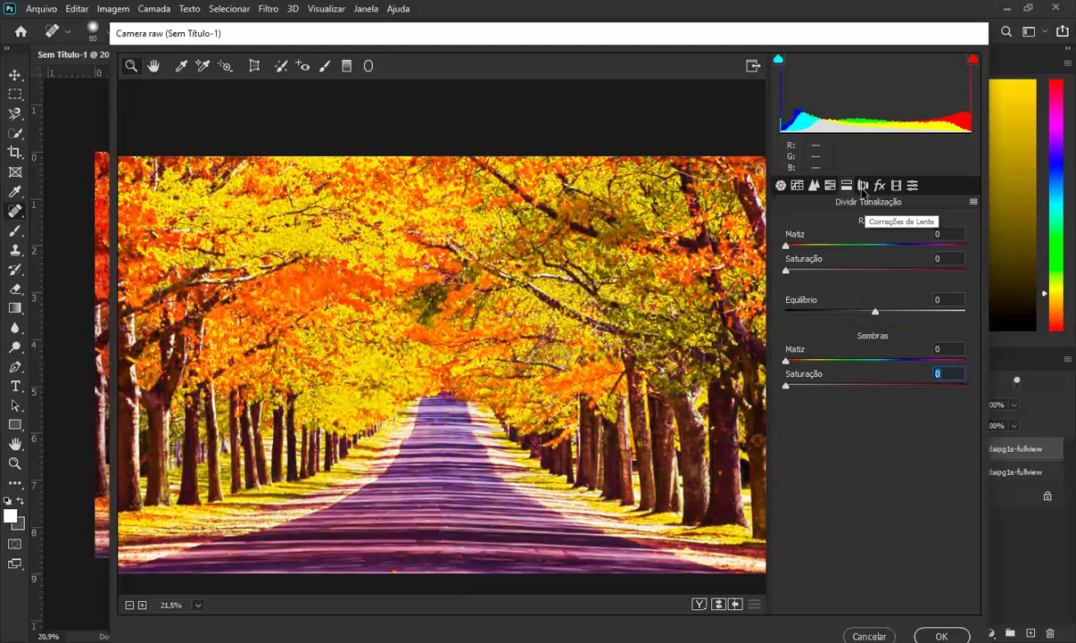
# Try changing the Distorção Intensidade in the Correções de Lente adjustments and reset it to 0
pyautogui.click(863, 185)
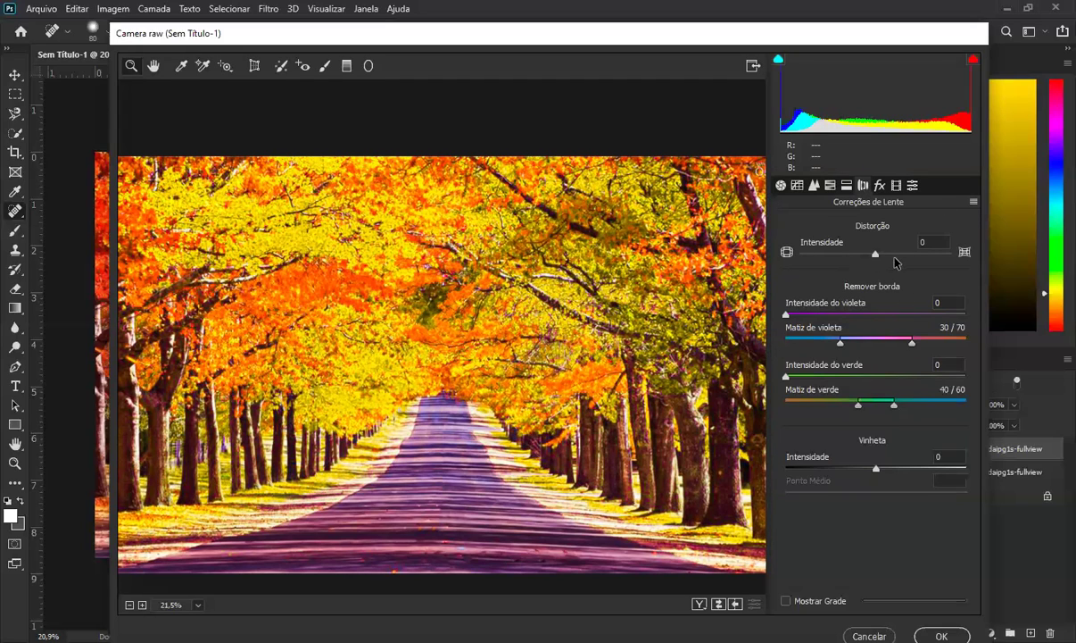
pyautogui.click(877, 255)
pyautogui.moveTo(877, 256)
pyautogui.mouseDown()
pyautogui.moveTo(919, 257)
pyautogui.moveTo(814, 257)
pyautogui.moveTo(887, 260)
pyautogui.mouseUp()
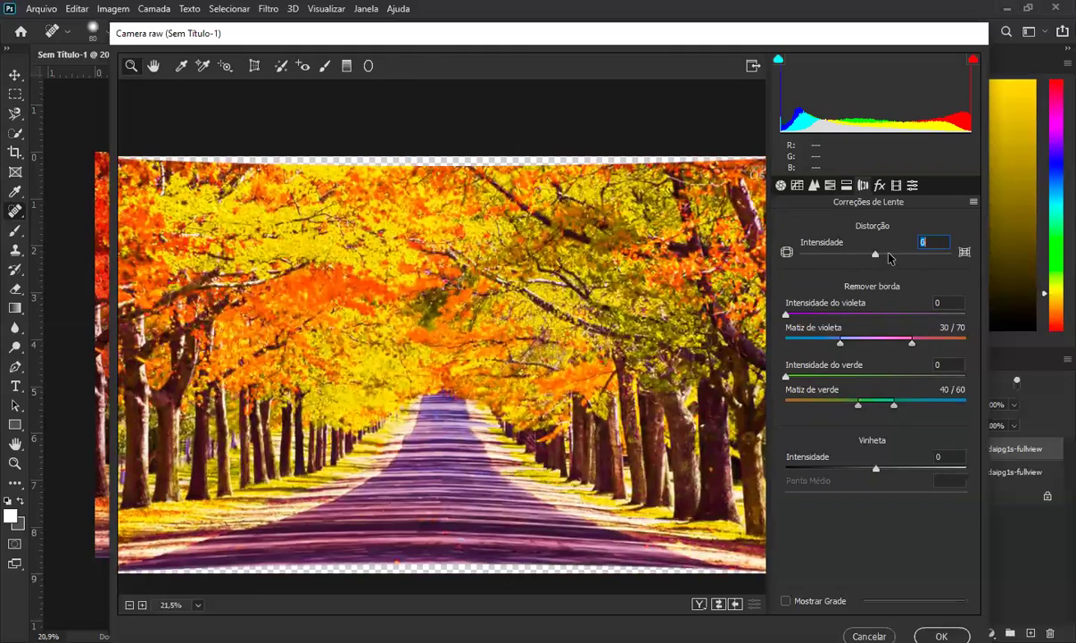
pyautogui.doubleClick(887, 256)
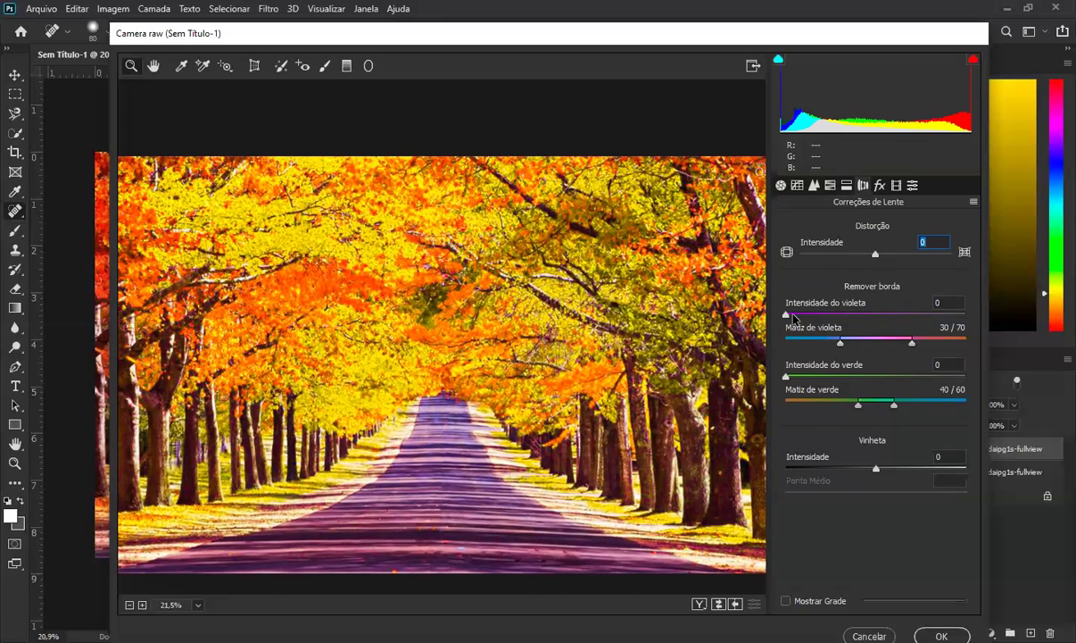
# Try the Remover borda Intensidade do violeta at 20 and examine its effect on the tree trunks up close
pyautogui.moveTo(263, 348); pyautogui.dragTo(236, 378)
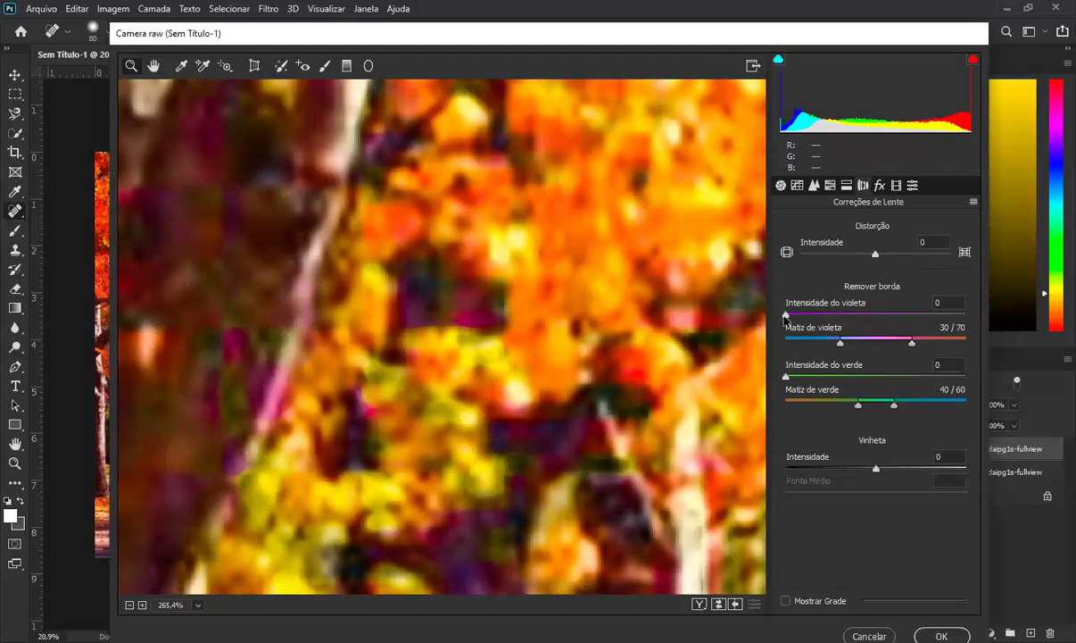
pyautogui.moveTo(785, 316); pyautogui.dragTo(932, 317)
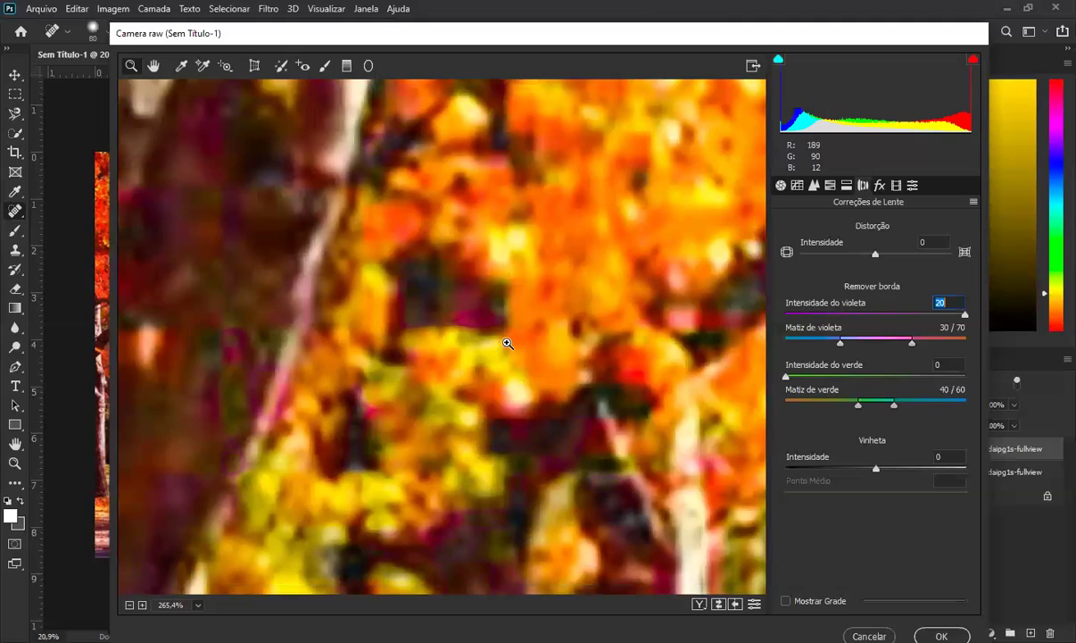
pyautogui.moveTo(504, 341); pyautogui.dragTo(429, 376)
pyautogui.moveTo(656, 372); pyautogui.dragTo(572, 409)
pyautogui.moveTo(481, 335); pyautogui.dragTo(576, 308)
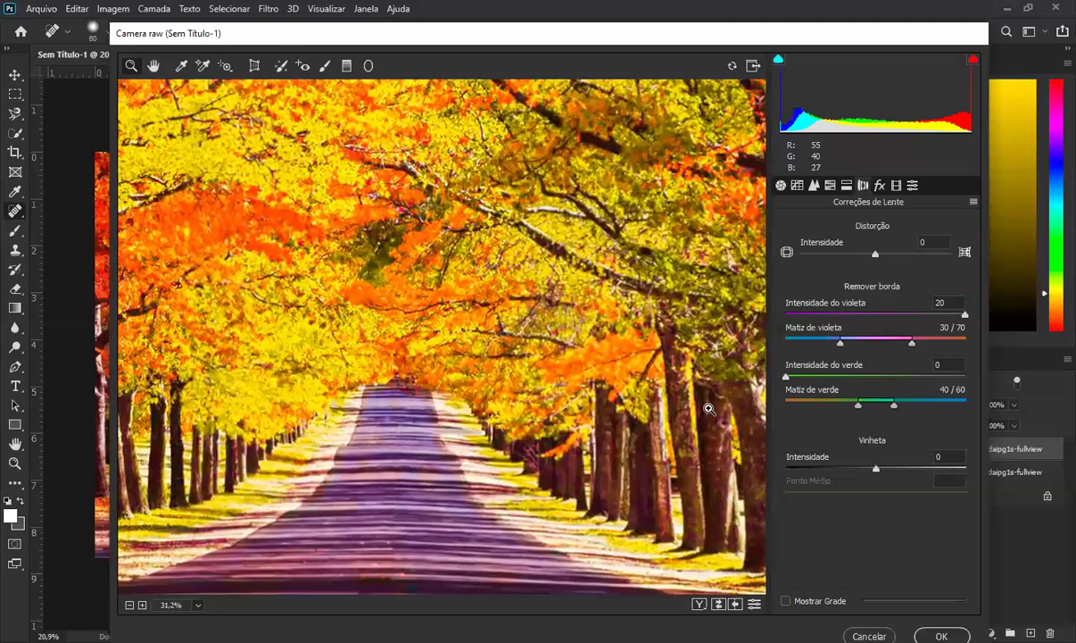
# Lower the Intensidade do violeta to 9 and raise the Intensidade do verde slightly
pyautogui.click(964, 316)
pyautogui.press('Down')
pyautogui.press('Down')
pyautogui.press('Down')
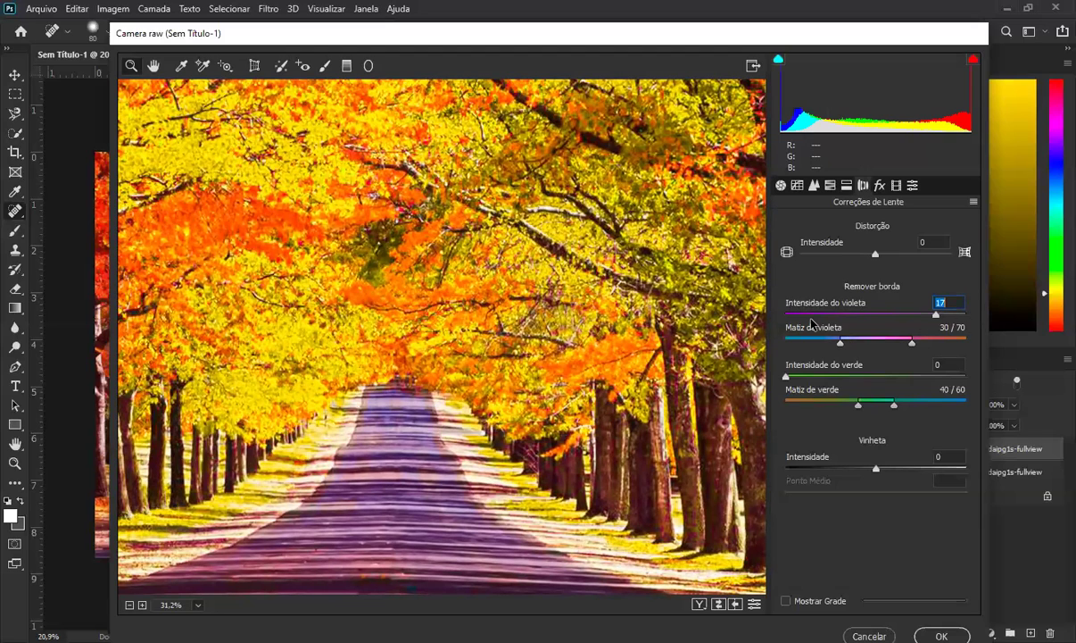
pyautogui.press('Down')
pyautogui.press('Down')
pyautogui.press('Down')
pyautogui.press('Down')
pyautogui.press('Down')
pyautogui.press('Down')
pyautogui.press('Down')
pyautogui.press('Down')
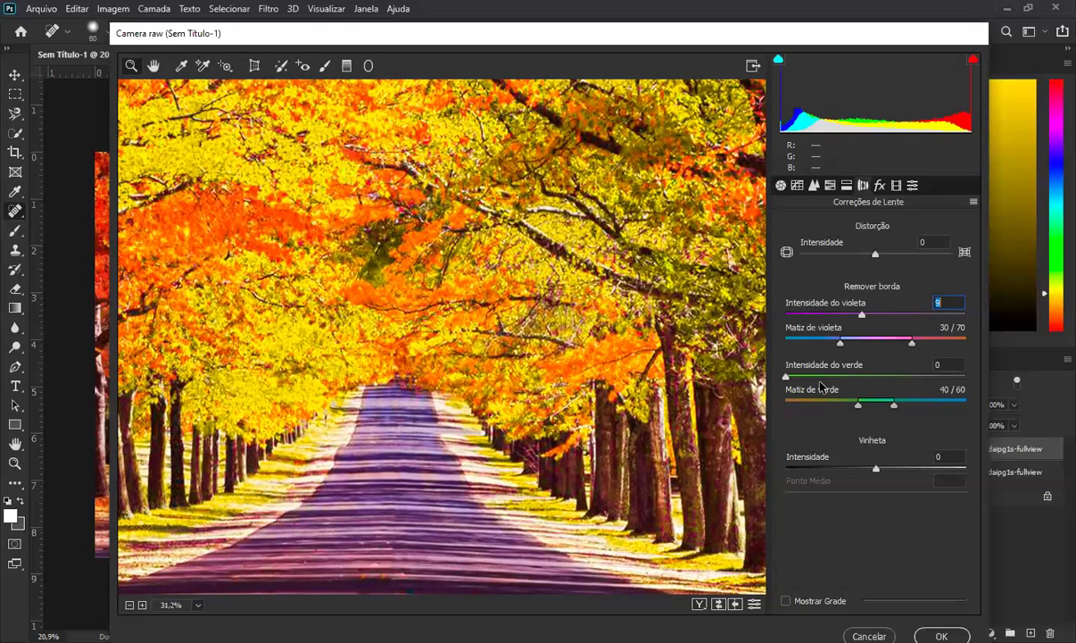
pyautogui.press('Tab')
pyautogui.press('Up')
pyautogui.press('Up')
pyautogui.press('Up')
# Review the Efeitos and Calibração adjustments and the saved preset groups
pyautogui.click(879, 185)
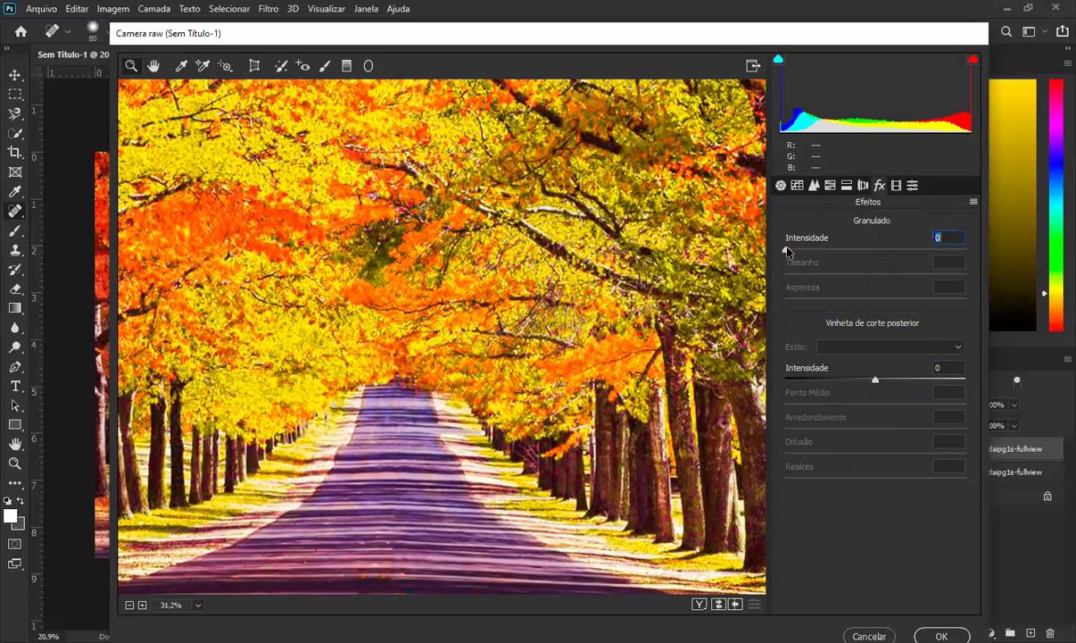
pyautogui.click(897, 186)
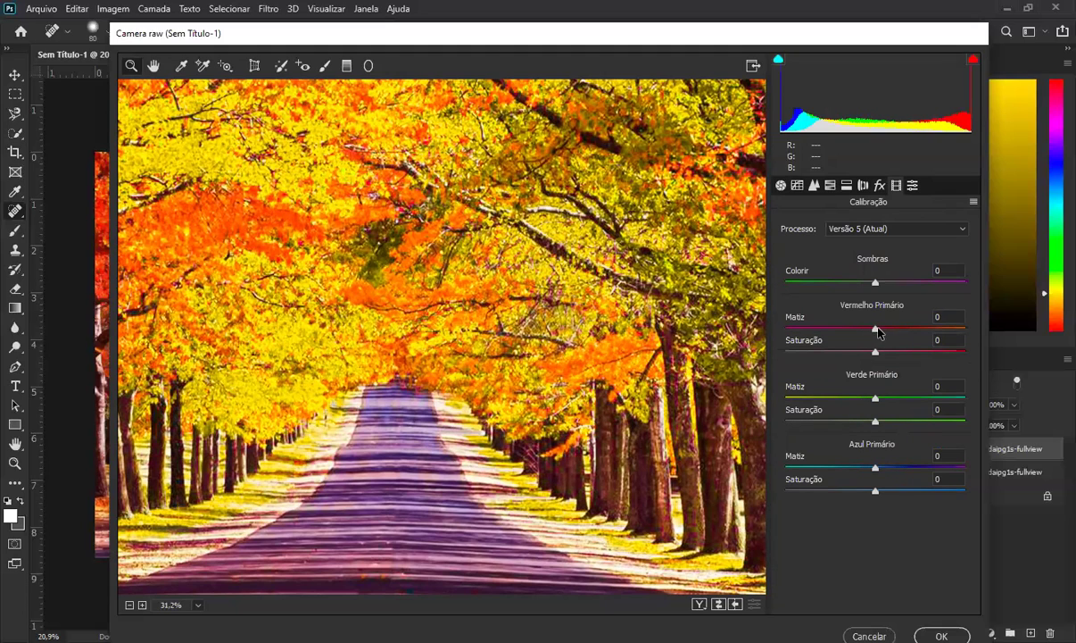
pyautogui.moveTo(876, 328)
pyautogui.mouseDown()
pyautogui.moveTo(851, 329)
pyautogui.moveTo(877, 336)
pyautogui.mouseUp()
pyautogui.click(913, 186)
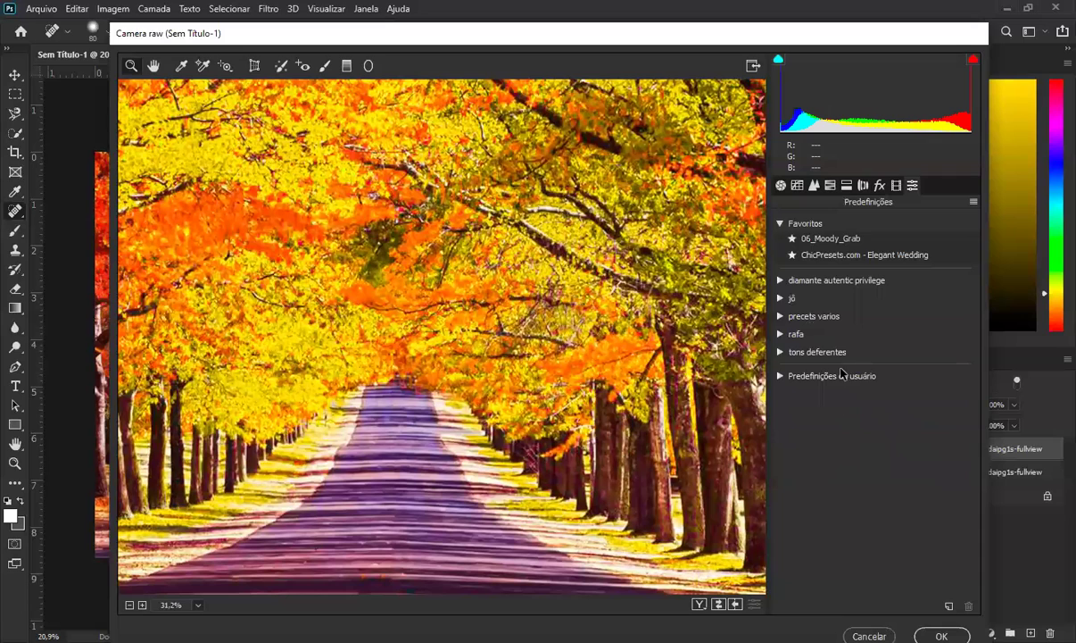
pyautogui.click(780, 300)
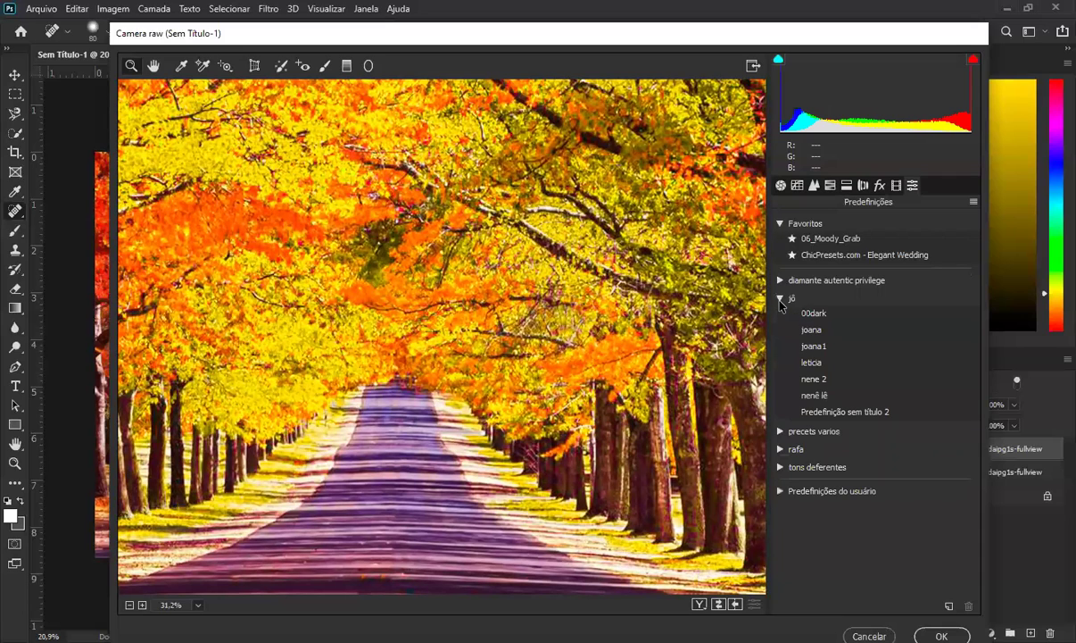
pyautogui.click(781, 298)
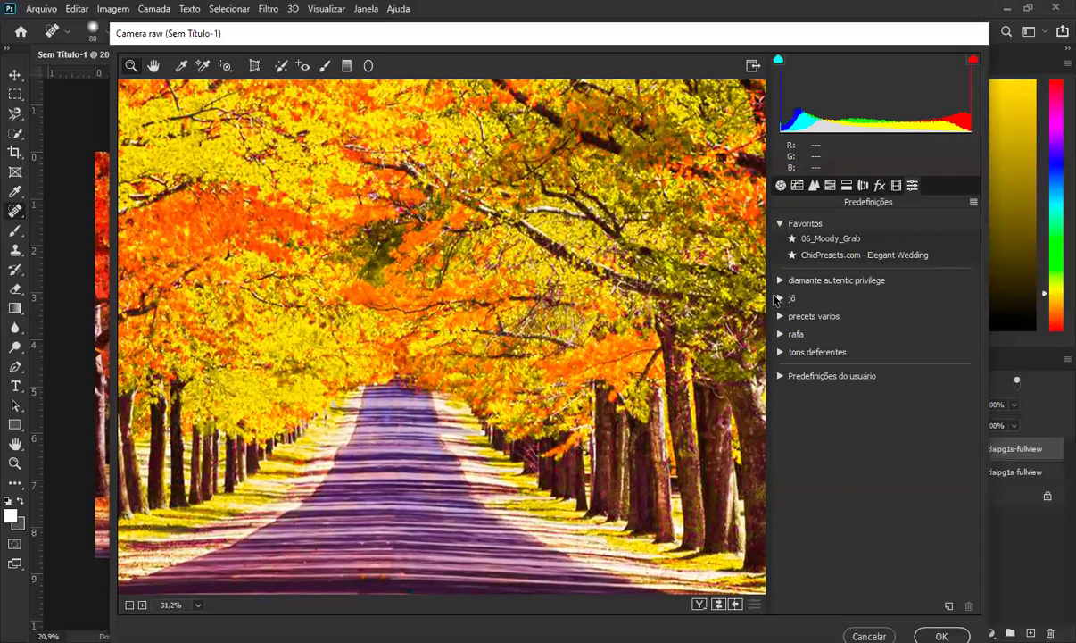
# Apply the saved "verde escuro" preset to the photo and add it to the Favoritos
pyautogui.click(803, 335)
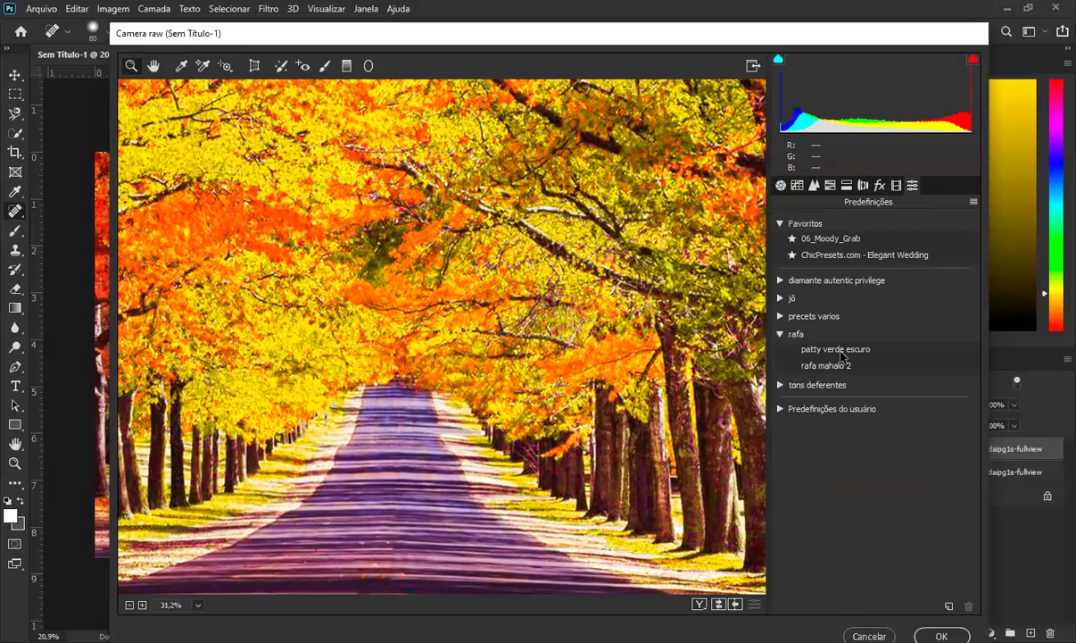
pyautogui.click(844, 353)
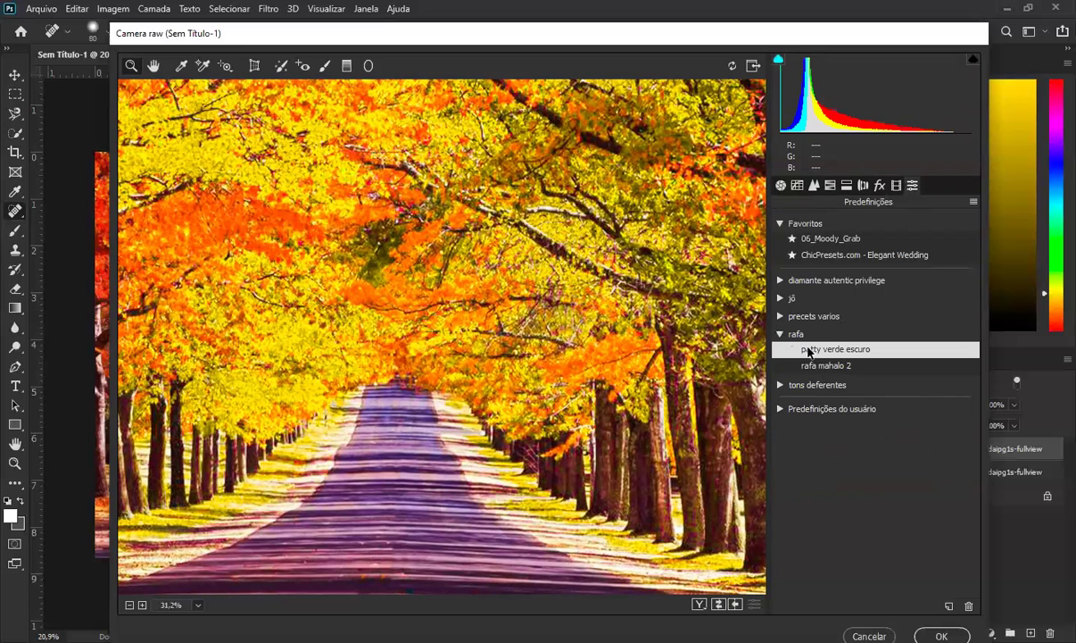
pyautogui.click(792, 348)
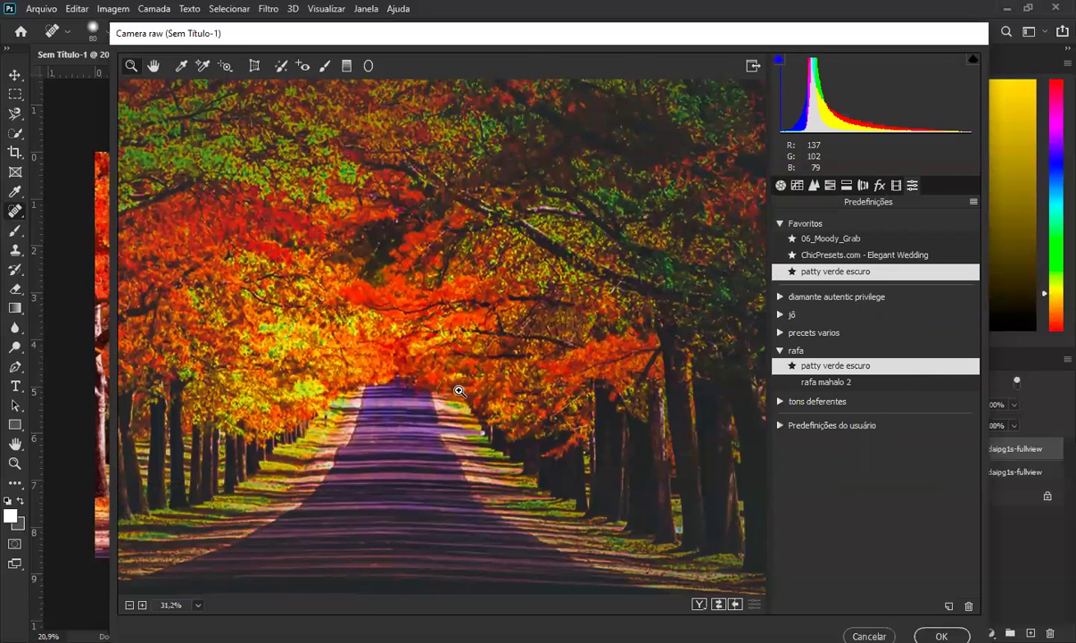
# Reset the Realces, Brancos, Pretos, Exposição and Contraste values in the Básico adjustments to 0
pyautogui.click(782, 185)
pyautogui.click(839, 390)
pyautogui.doubleClick(900, 416)
pyautogui.doubleClick(841, 438)
pyautogui.doubleClick(937, 463)
pyautogui.doubleClick(841, 438)
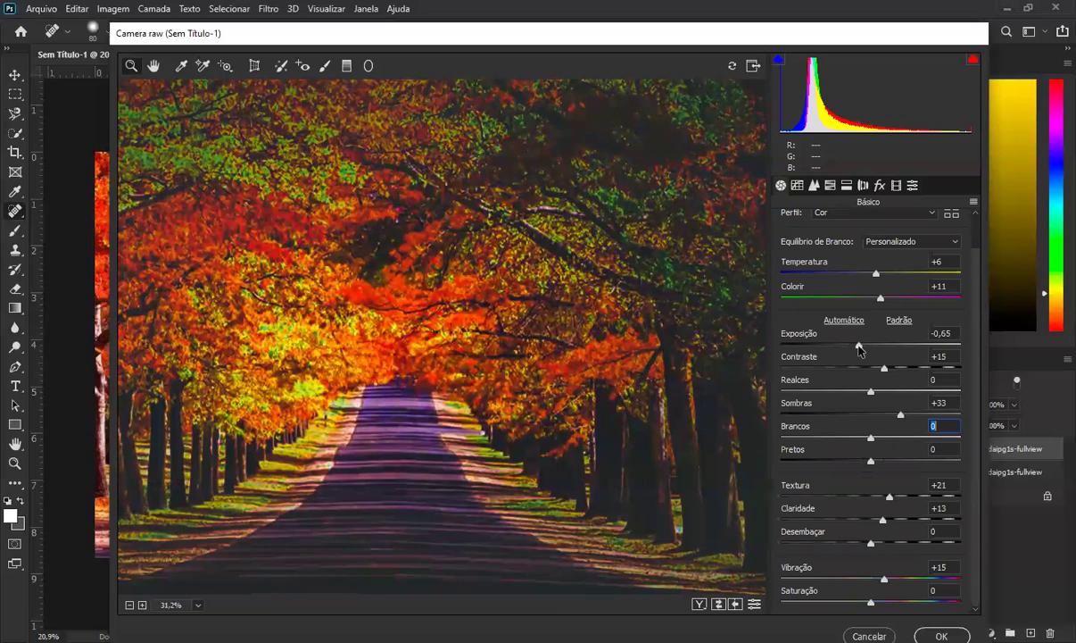
pyautogui.doubleClick(859, 345)
pyautogui.doubleClick(884, 368)
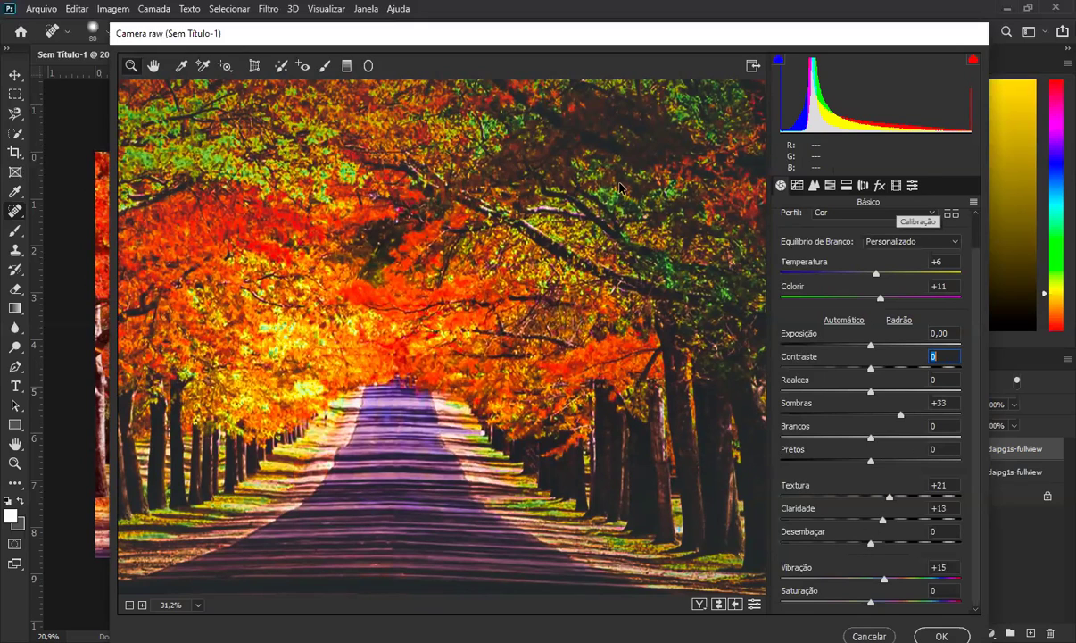
# Try the second preset of the tons deferentes group on the photo
pyautogui.click(854, 182)
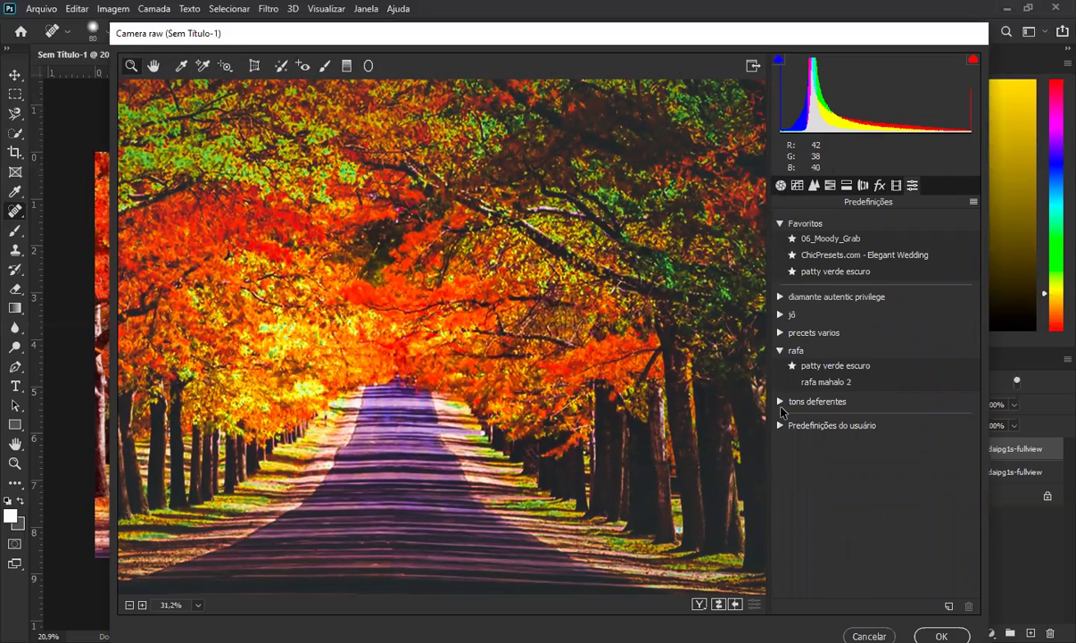
pyautogui.click(781, 403)
pyautogui.click(808, 434)
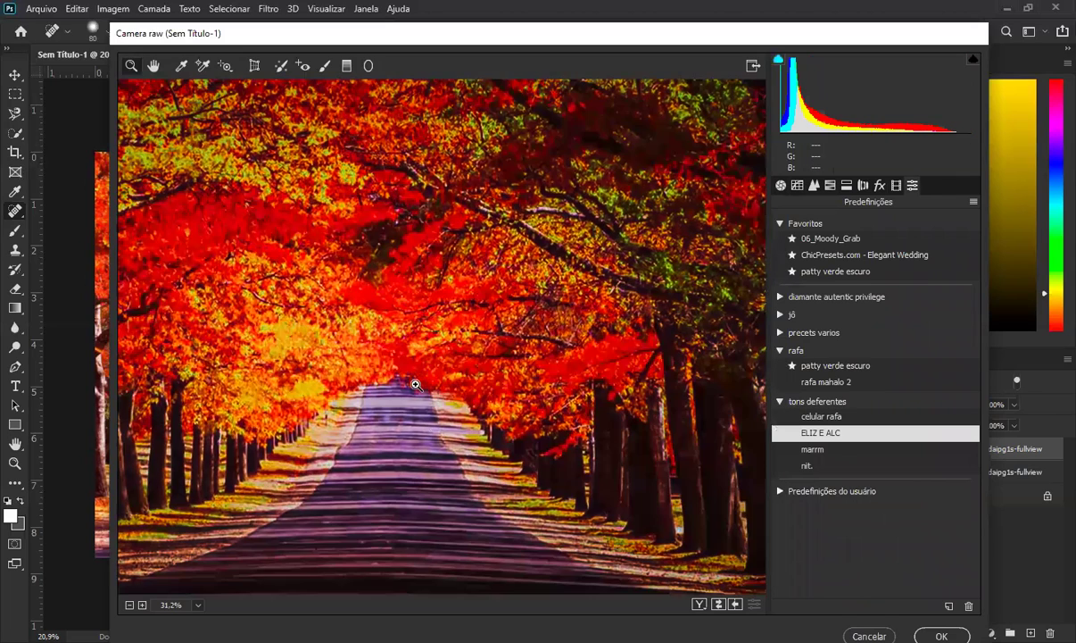
# Try the 02_Film_Soft preset from the precets varios group and apply the 002vintagelev preset
pyautogui.click(801, 332)
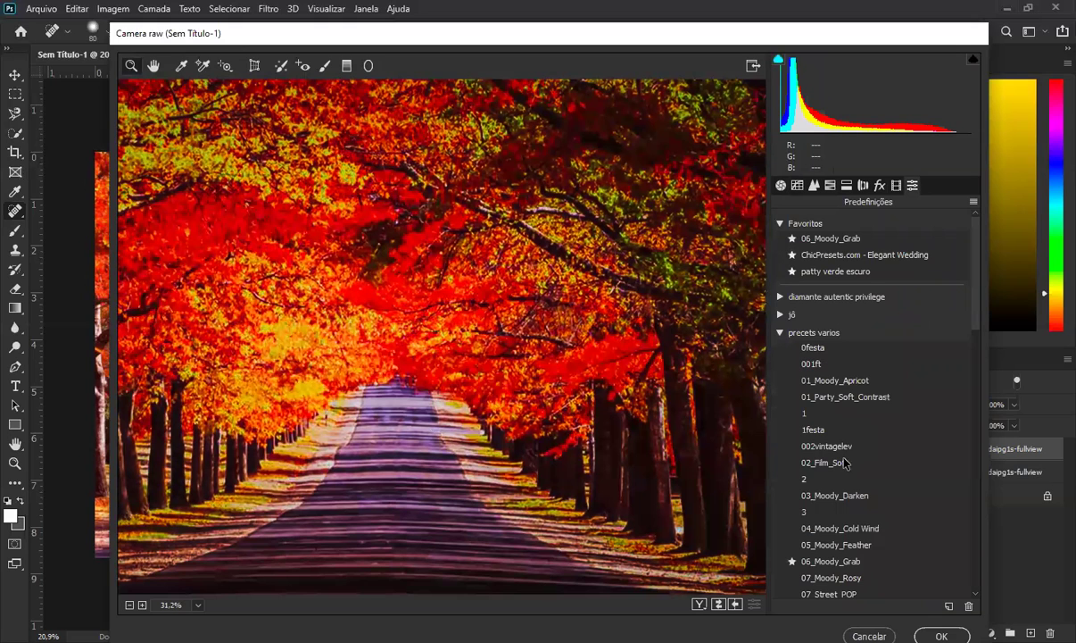
pyautogui.click(844, 464)
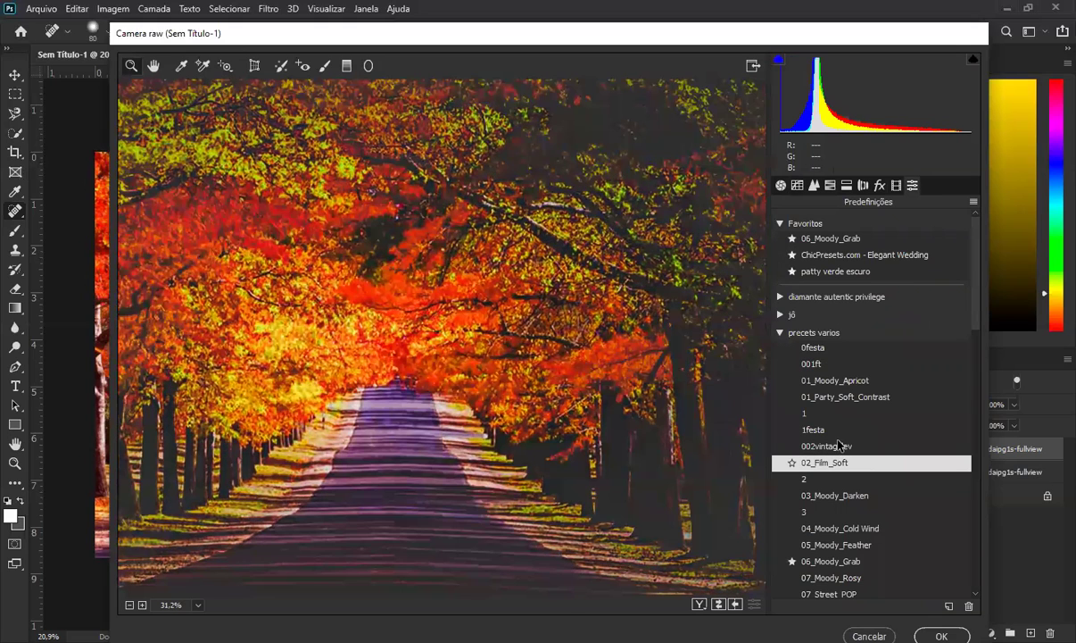
pyautogui.click(839, 444)
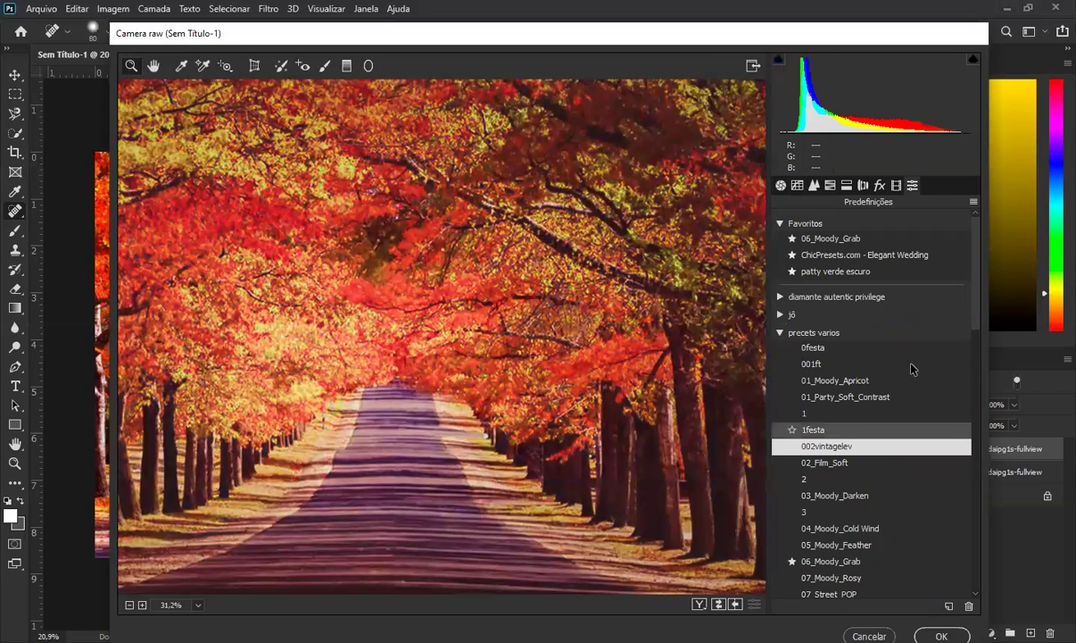
# Try the 00dark preset from the jô group and cancel the Camera Raw changes
pyautogui.click(782, 332)
pyautogui.click(782, 314)
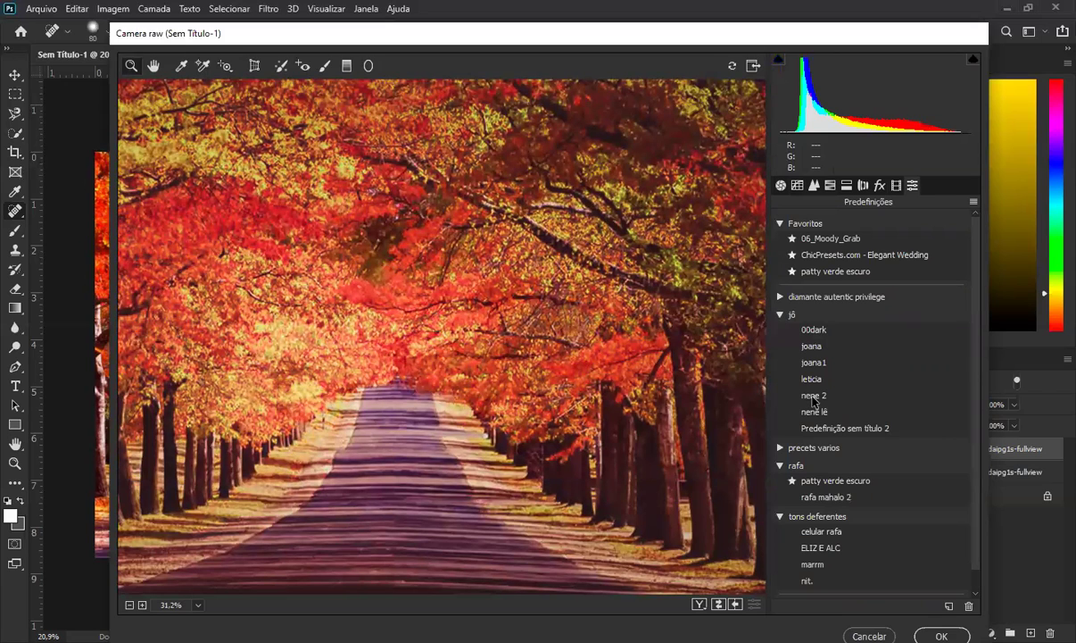
pyautogui.click(813, 399)
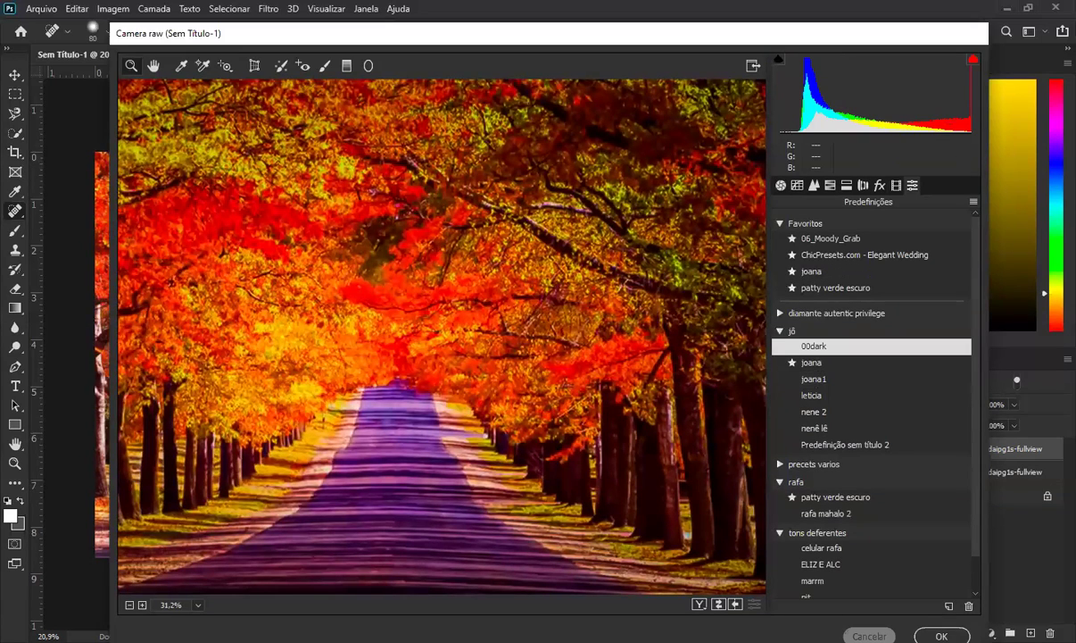
pyautogui.click(869, 636)
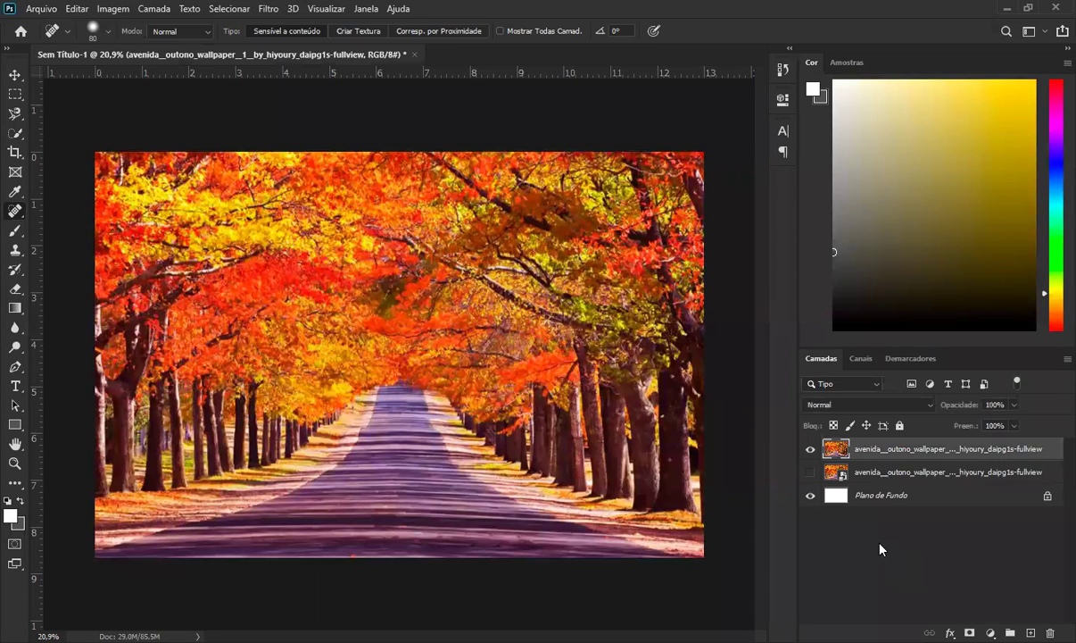
# Open the Correção de Lente filter on the top photo layer and try bulging and flattening the image with the Remover Distorção tool
pyautogui.click(268, 9)
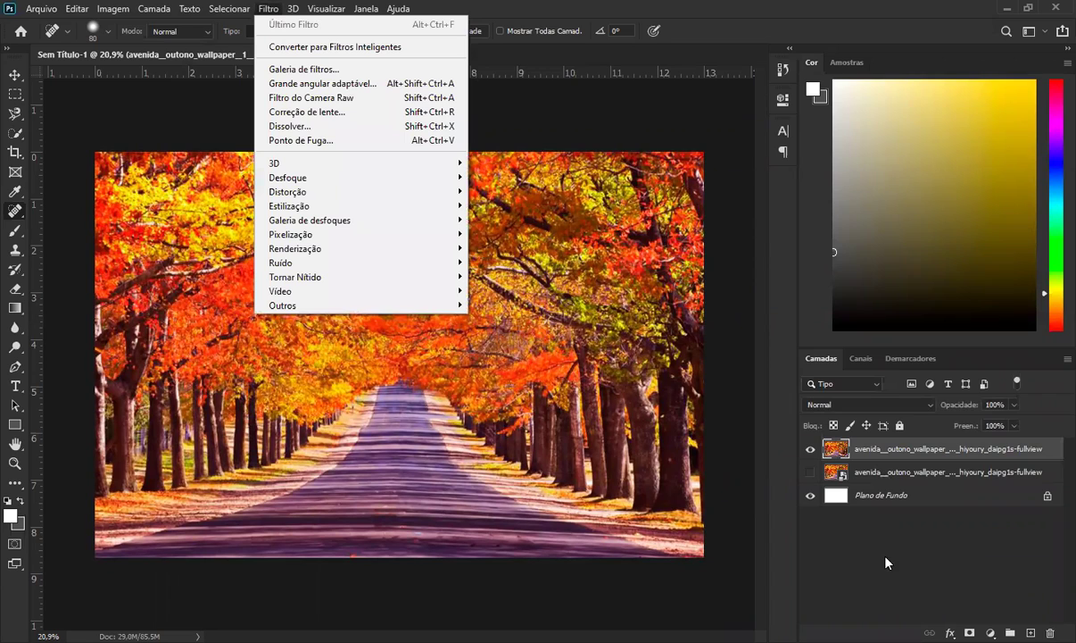
pyautogui.click(260, 9)
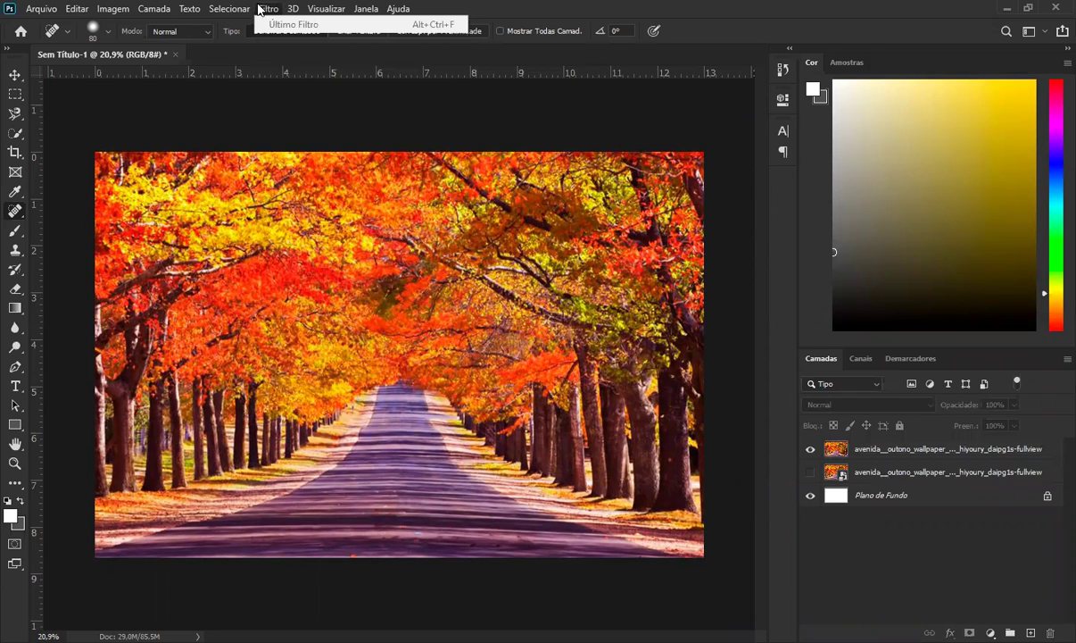
pyautogui.click(260, 9)
pyautogui.click(840, 439)
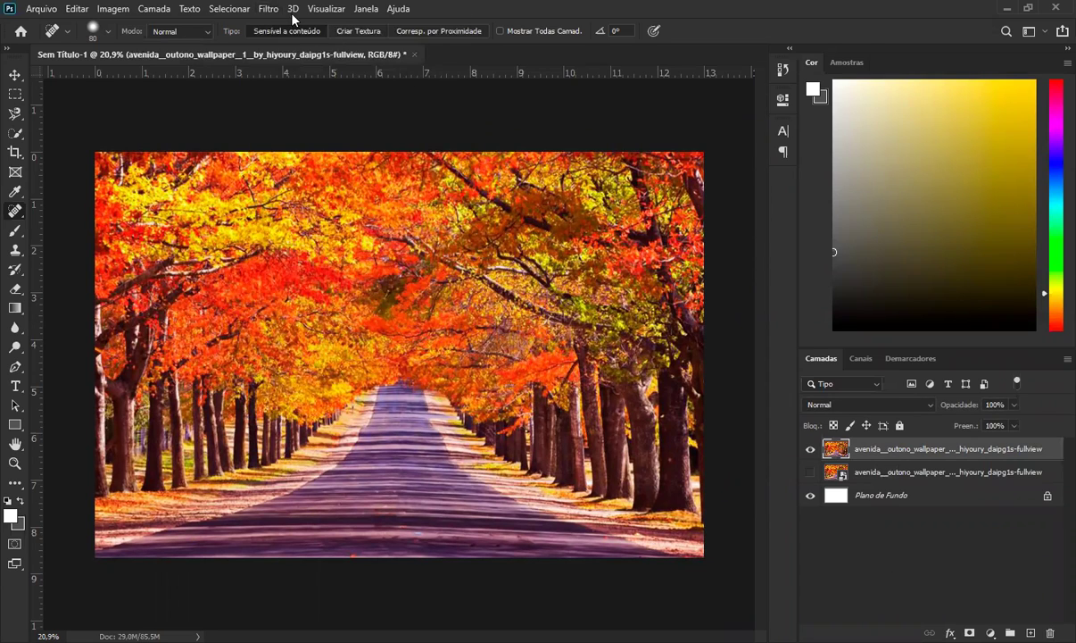
pyautogui.click(269, 10)
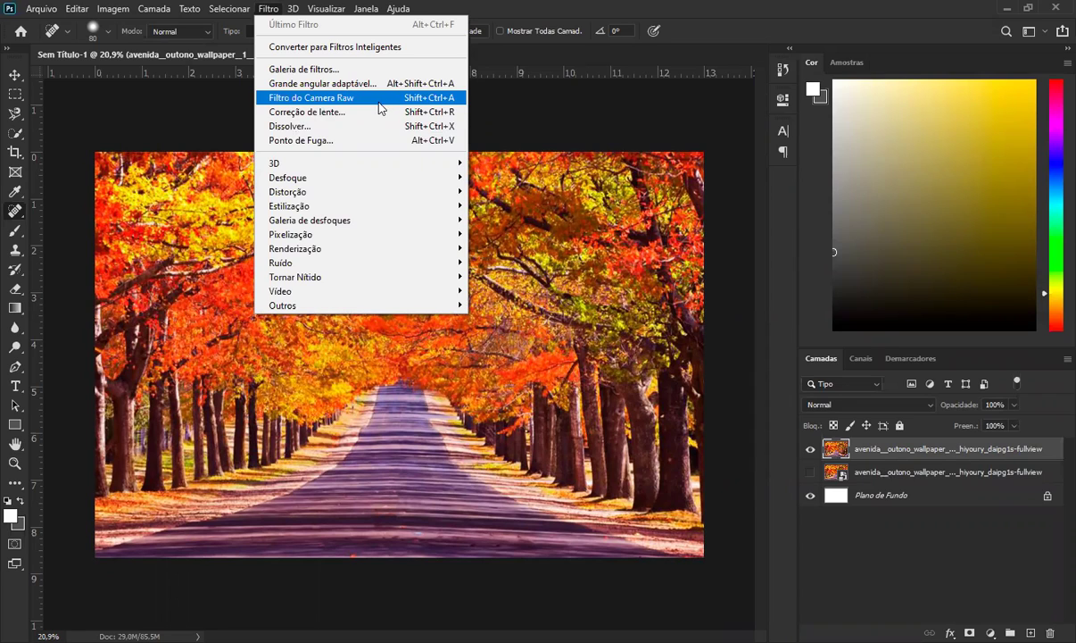
pyautogui.click(307, 111)
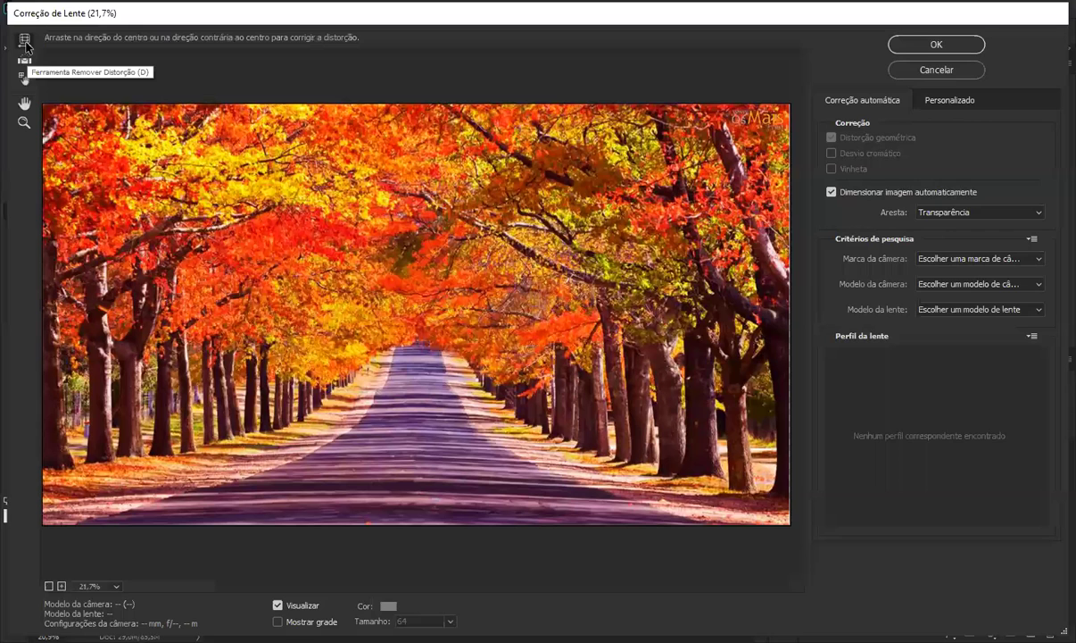
pyautogui.moveTo(170, 190); pyautogui.dragTo(278, 260)
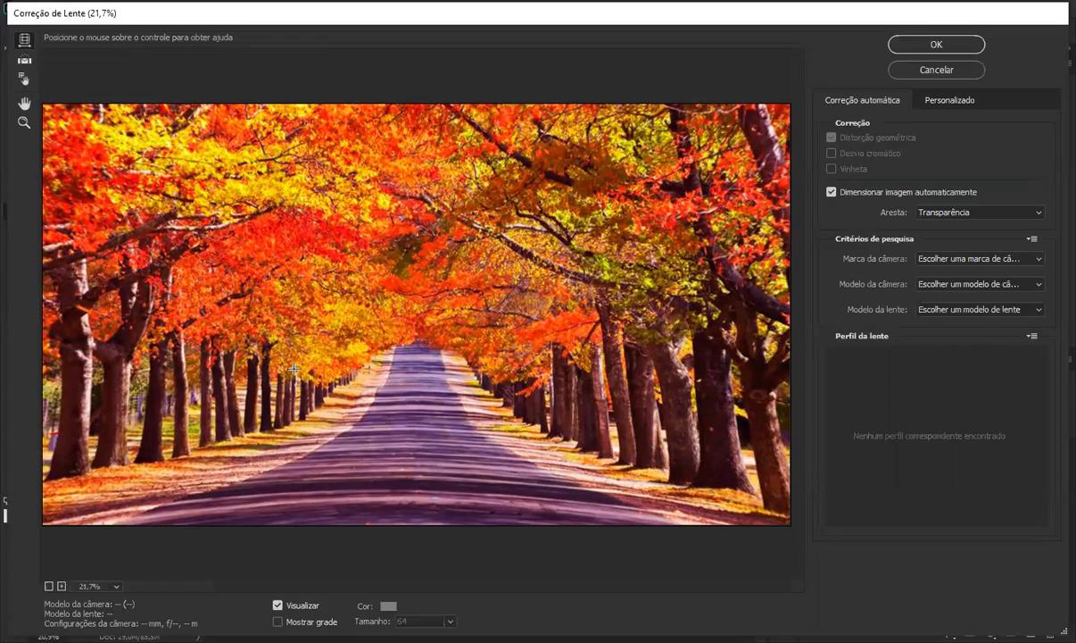
pyautogui.moveTo(444, 362)
pyautogui.mouseDown()
pyautogui.moveTo(447, 398)
pyautogui.moveTo(437, 374)
pyautogui.mouseUp()
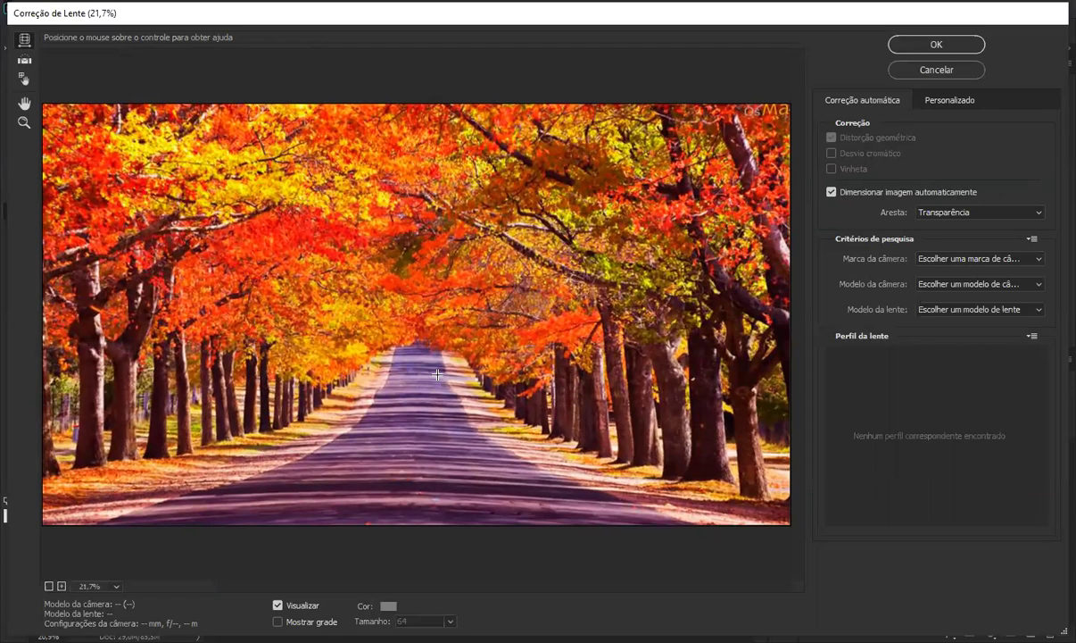
# Try rotating the photo with the straightening tool by drawing diagonal lines over the trees and road
pyautogui.click(24, 59)
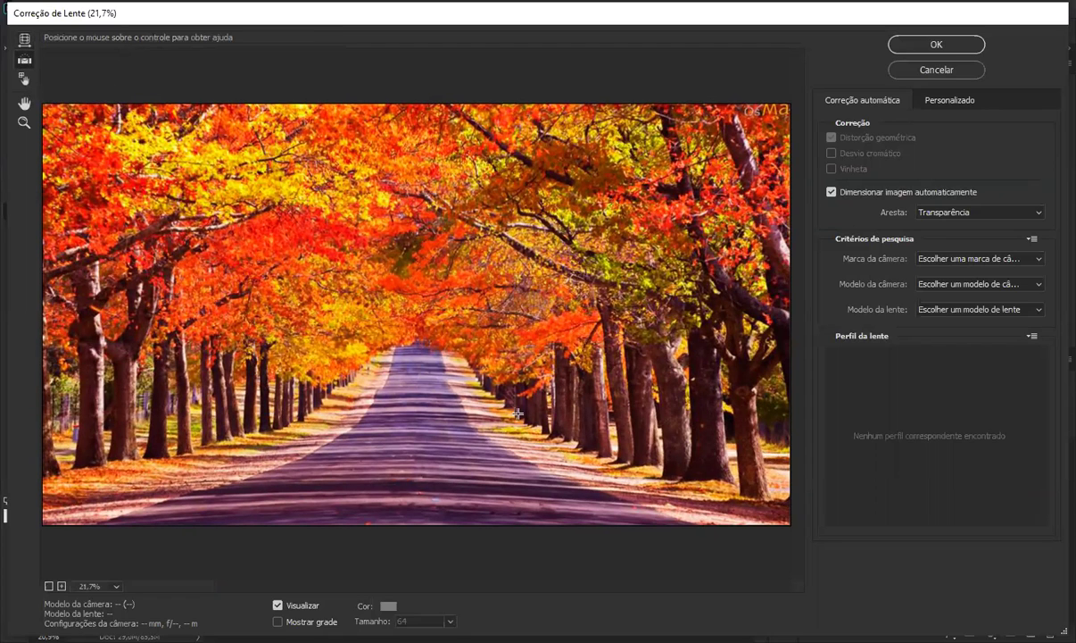
pyautogui.moveTo(439, 295); pyautogui.dragTo(281, 406)
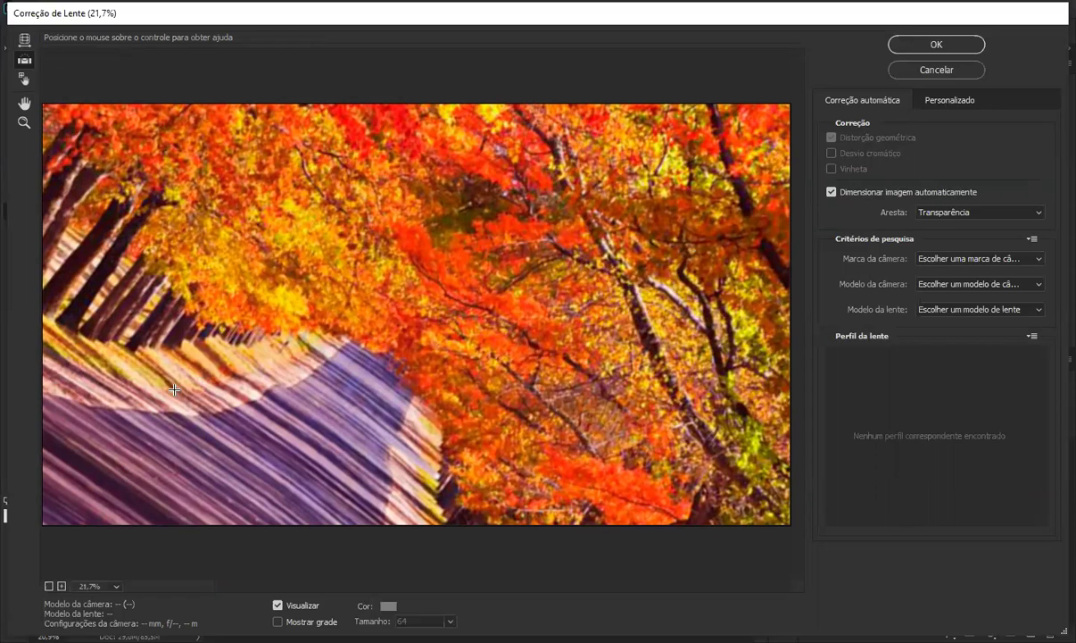
pyautogui.moveTo(204, 411); pyautogui.dragTo(358, 498)
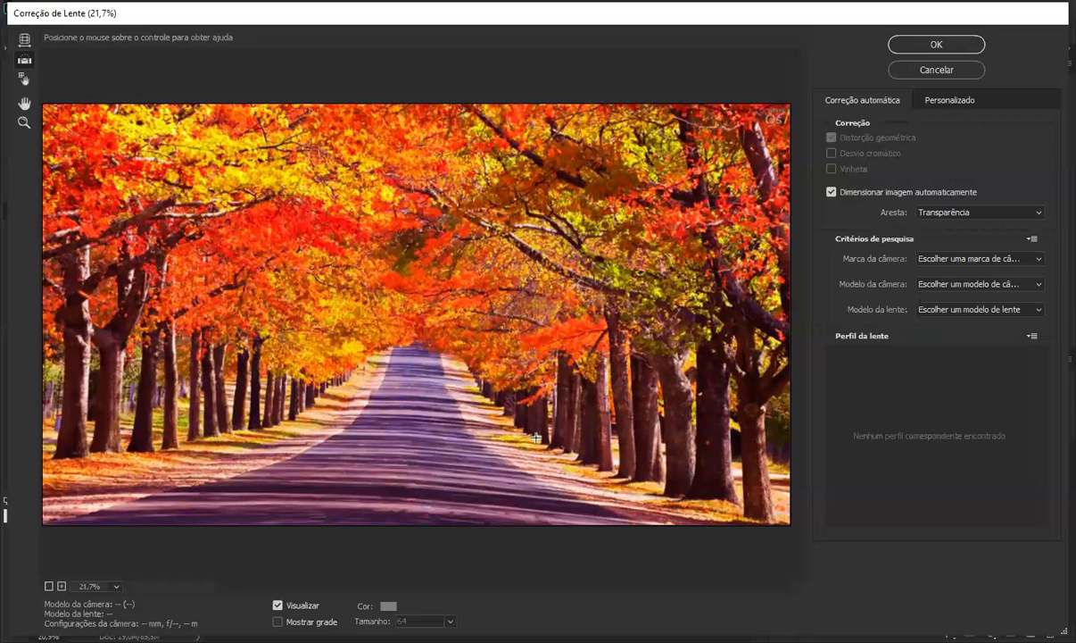
pyautogui.moveTo(536, 437); pyautogui.dragTo(530, 427)
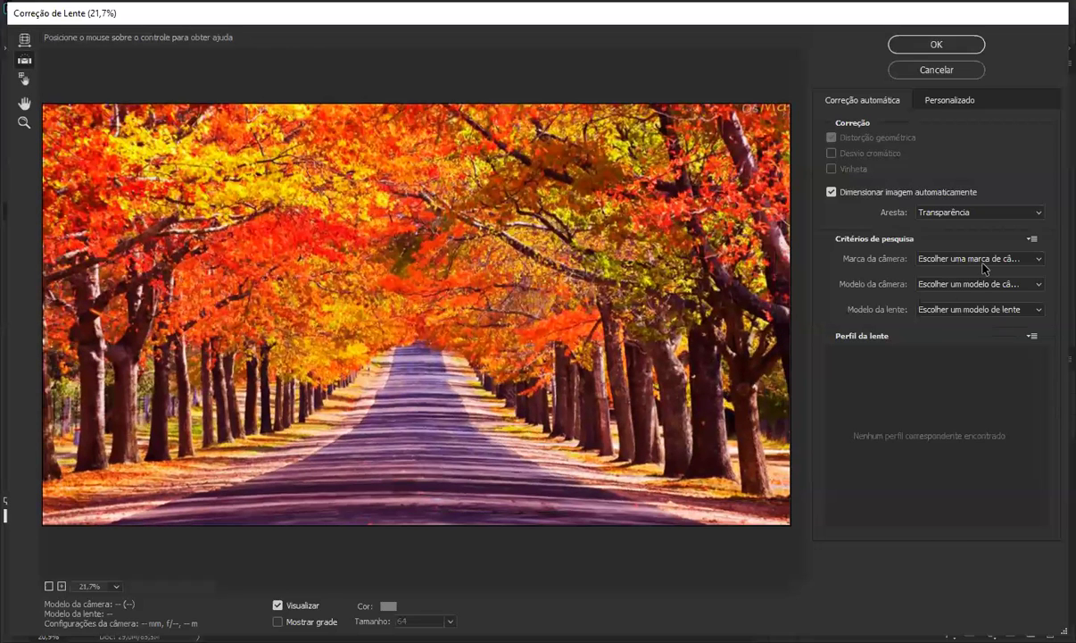
# Try shifting the alignment grid over the photo and cancel the lens correction
pyautogui.click(24, 78)
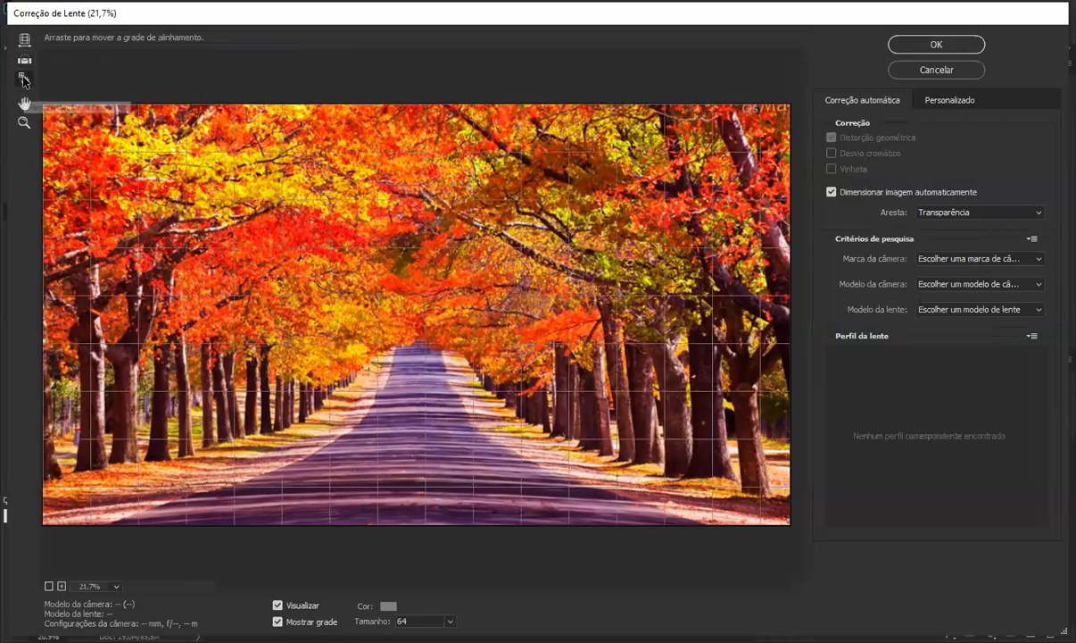
pyautogui.moveTo(365, 353); pyautogui.dragTo(121, 542)
pyautogui.moveTo(598, 357); pyautogui.dragTo(643, 386)
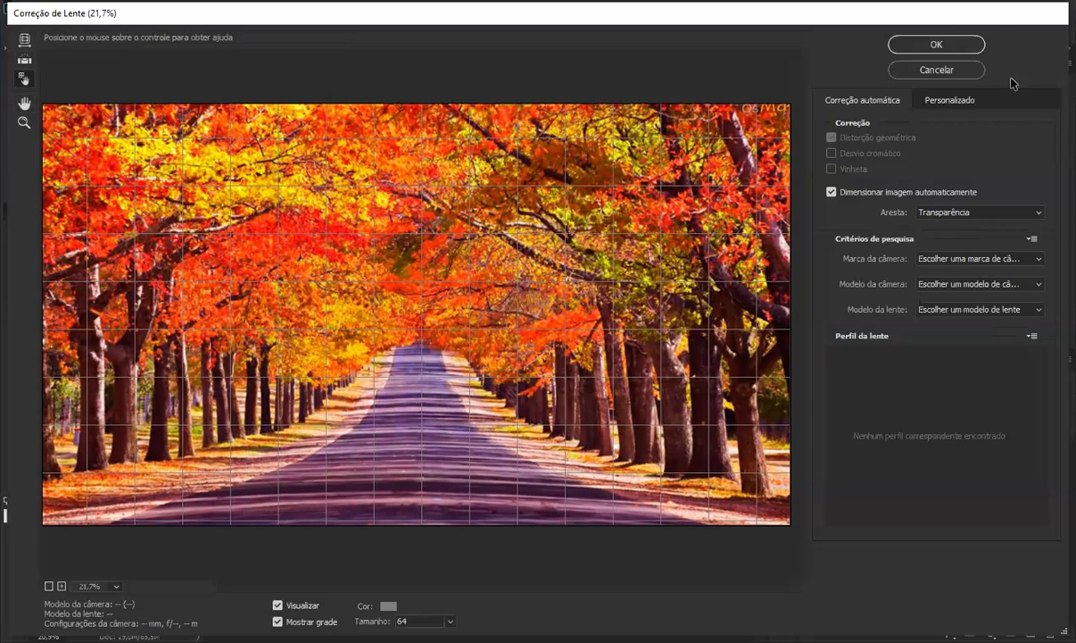
pyautogui.click(939, 70)
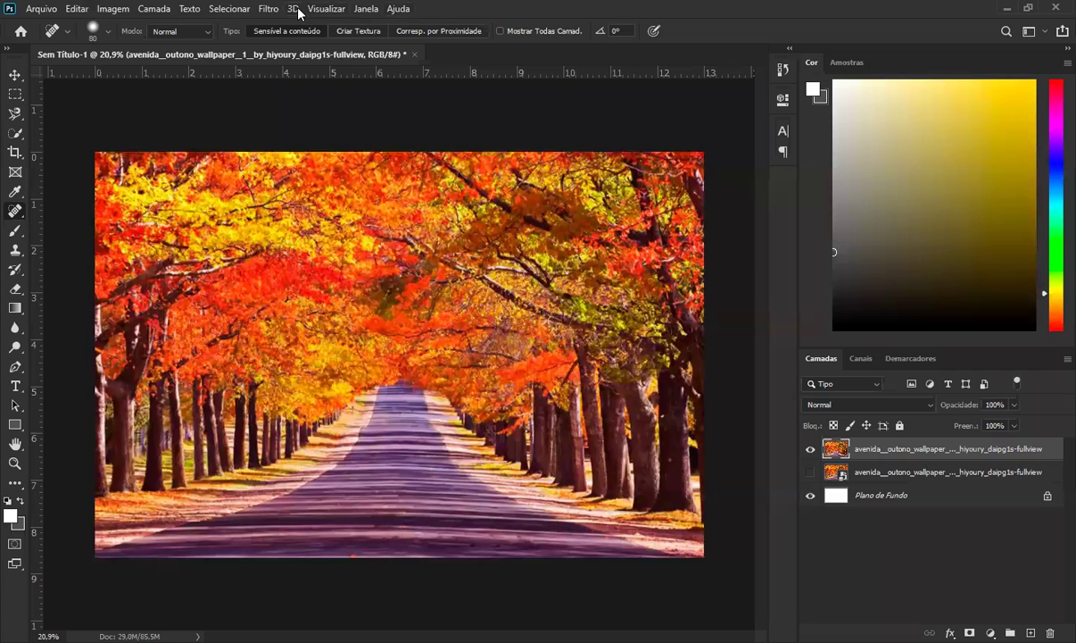
# Open the Dissolver filter and warp the foliage above the road's far end with the 400-size forward warp brush
pyautogui.click(267, 9)
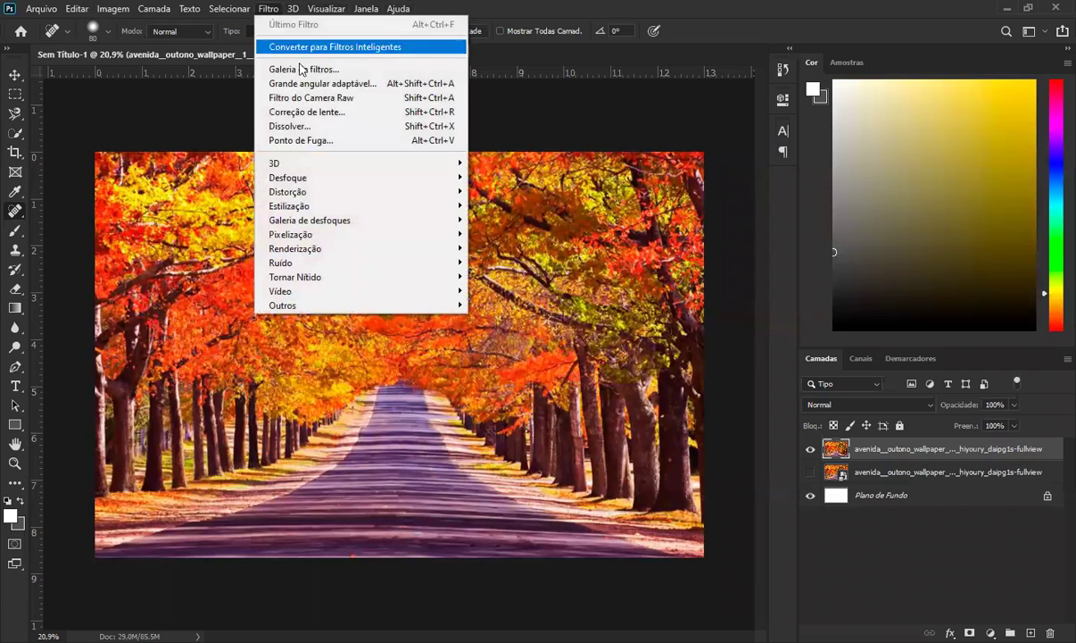
pyautogui.click(320, 130)
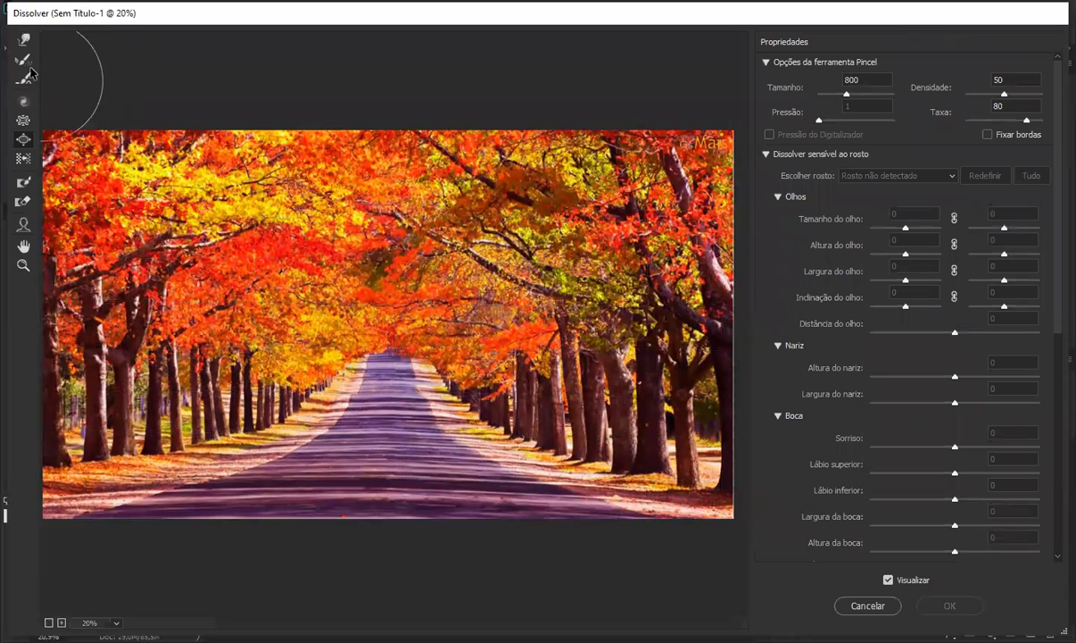
pyautogui.click(23, 40)
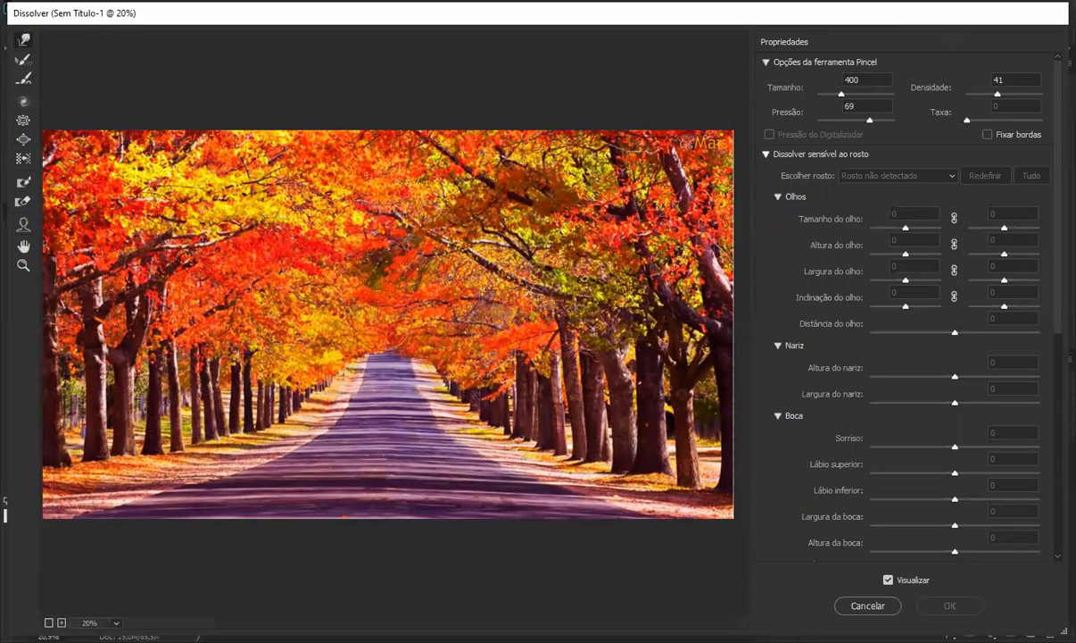
pyautogui.moveTo(365, 312); pyautogui.dragTo(388, 332)
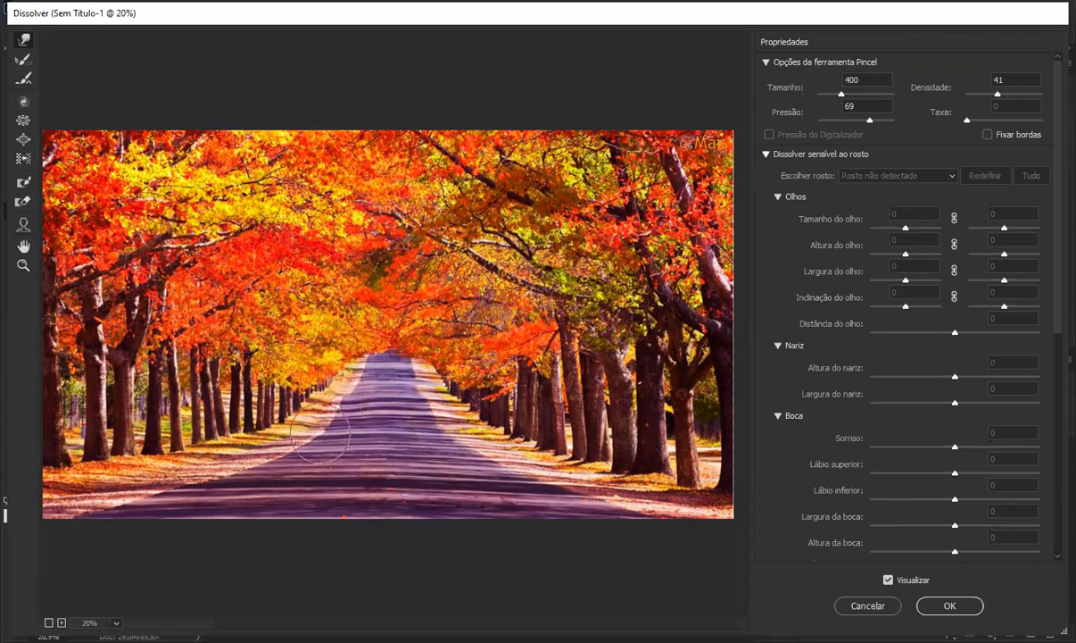
# Twirl the middle of the road clockwise with the brush size set to 900
pyautogui.click(23, 59)
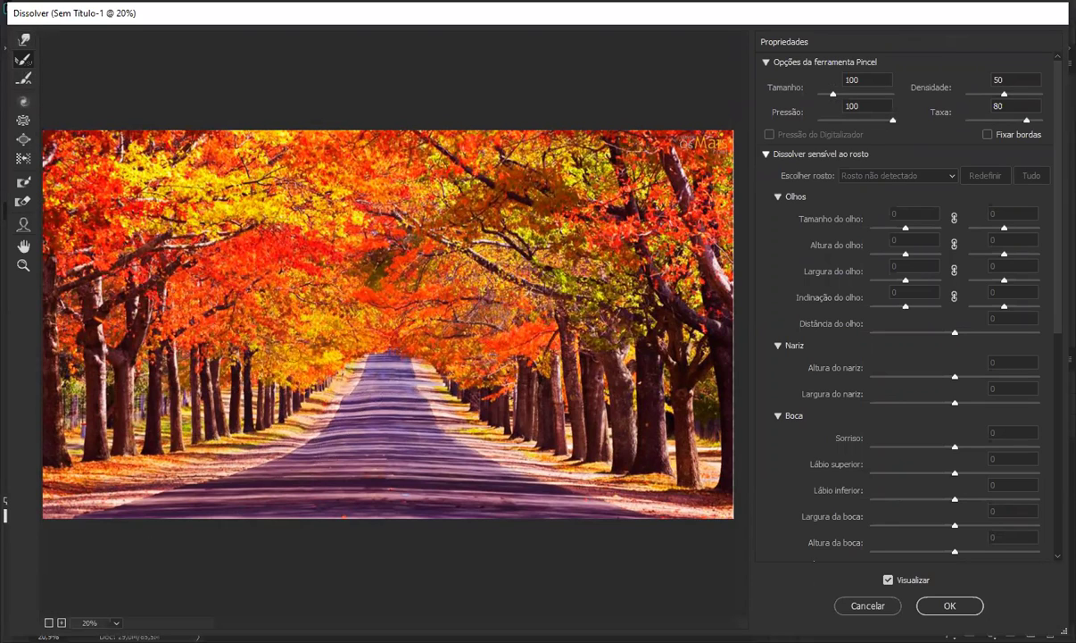
pyautogui.click(23, 78)
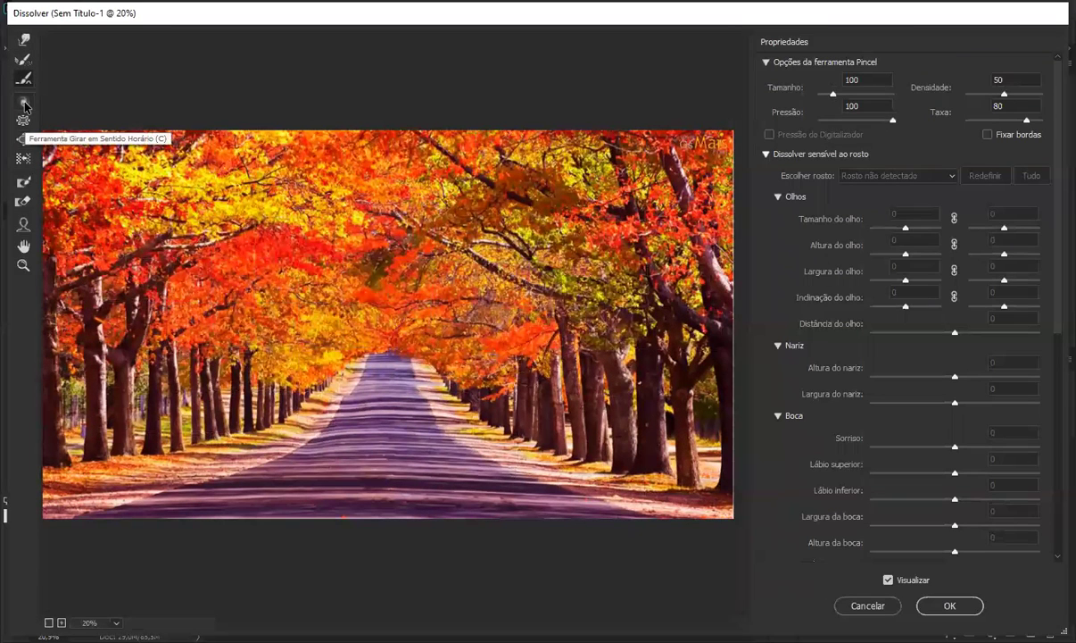
pyautogui.click(24, 103)
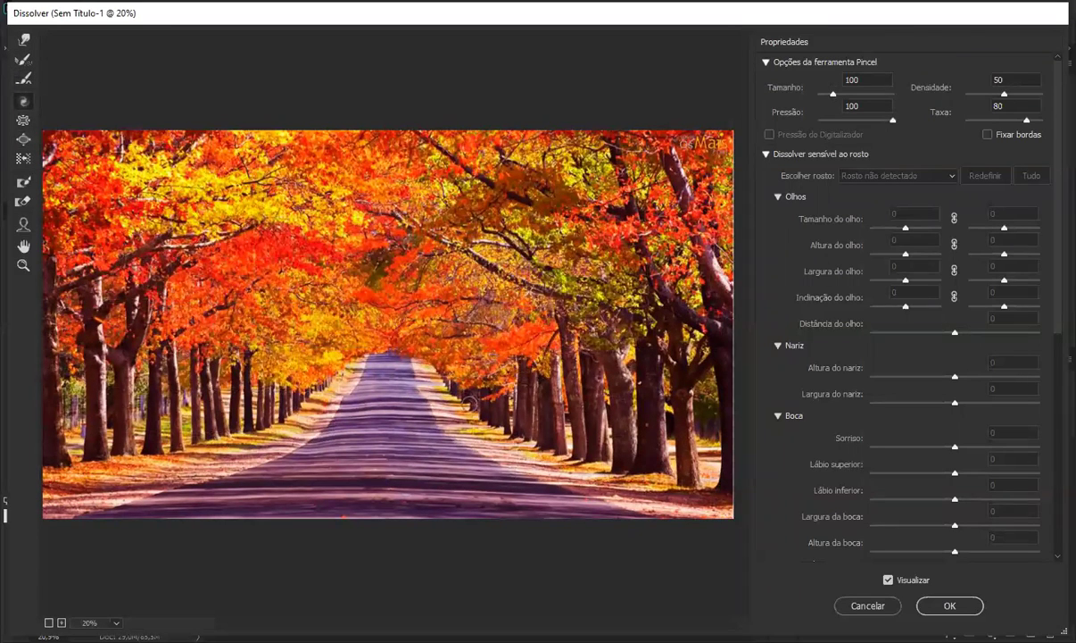
pyautogui.press(']')
pyautogui.press(']')
pyautogui.press(']')
pyautogui.press(']')
pyautogui.press(']')
pyautogui.press(']')
pyautogui.press(']')
pyautogui.press(']')
pyautogui.moveTo(378, 413); pyautogui.dragTo(399, 403)
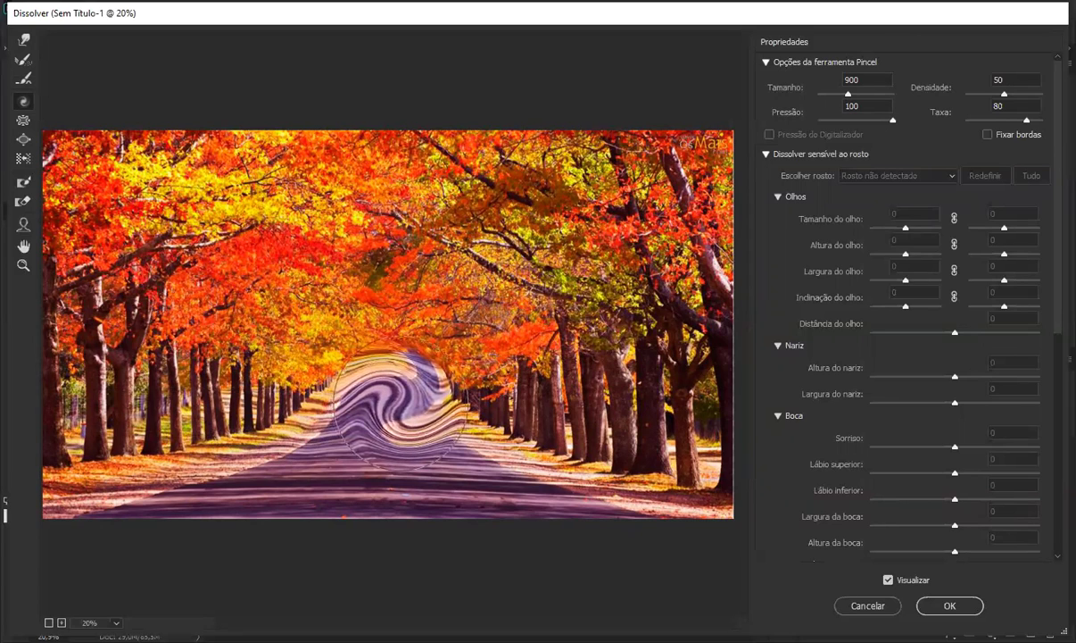
# Reconstruct the twirled part of the road with an enlarged Reconstruct brush
pyautogui.click(25, 65)
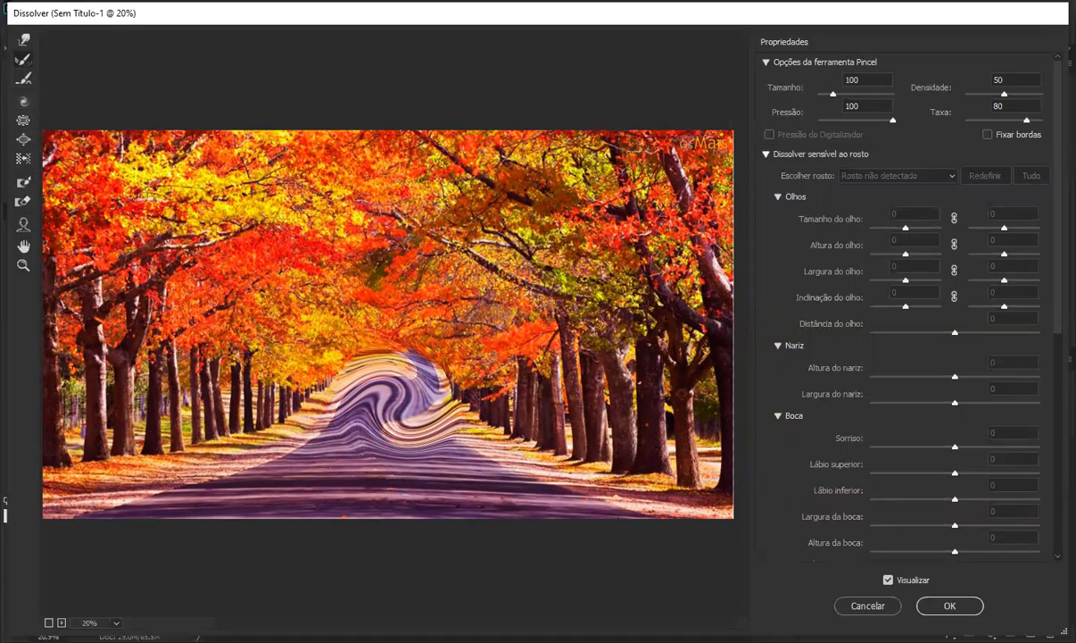
pyautogui.press(']')
pyautogui.press(']')
pyautogui.press(']')
pyautogui.press(']')
pyautogui.press(']')
pyautogui.press(']')
pyautogui.moveTo(398, 390)
pyautogui.mouseDown()
pyautogui.moveTo(345, 353)
pyautogui.moveTo(397, 346)
pyautogui.moveTo(362, 384)
pyautogui.moveTo(371, 450)
pyautogui.moveTo(243, 378)
pyautogui.moveTo(280, 431)
pyautogui.moveTo(437, 393)
pyautogui.moveTo(460, 328)
pyautogui.mouseUp()
# Pucker the middle of the road with a 1000-size brush and bloat the road down to the foreground with an 800-size brush
pyautogui.click(20, 120)
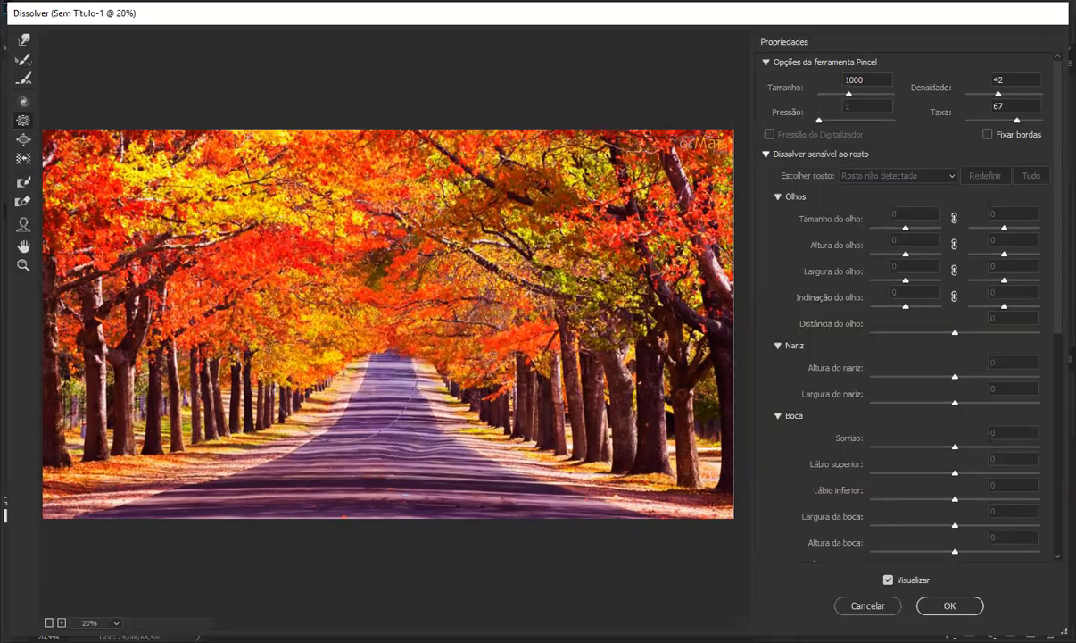
pyautogui.moveTo(381, 423); pyautogui.dragTo(414, 424)
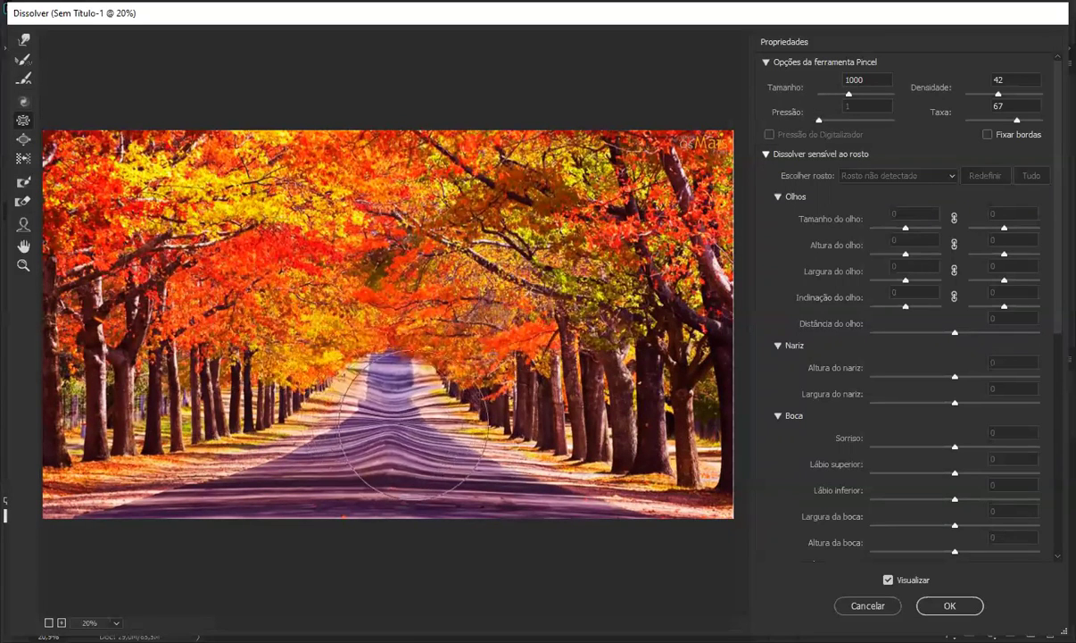
pyautogui.click(23, 139)
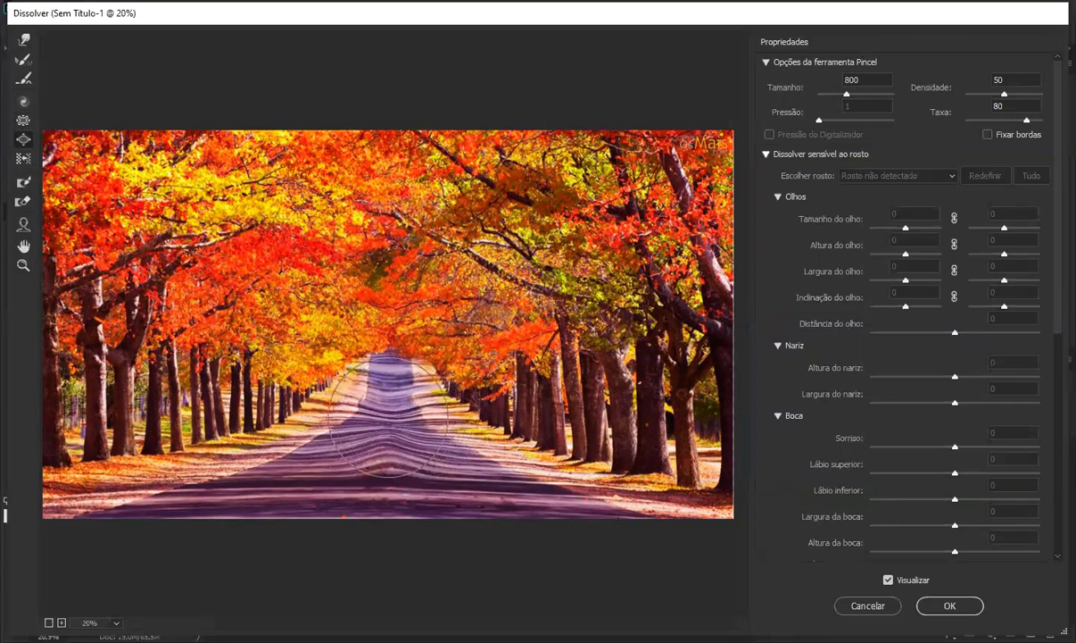
pyautogui.moveTo(381, 411); pyautogui.dragTo(376, 426)
pyautogui.moveTo(414, 390)
pyautogui.mouseDown()
pyautogui.moveTo(461, 432)
pyautogui.moveTo(430, 458)
pyautogui.moveTo(426, 441)
pyautogui.moveTo(437, 436)
pyautogui.moveTo(419, 408)
pyautogui.moveTo(406, 416)
pyautogui.moveTo(418, 399)
pyautogui.moveTo(454, 449)
pyautogui.moveTo(530, 485)
pyautogui.moveTo(408, 459)
pyautogui.moveTo(322, 494)
pyautogui.moveTo(344, 481)
pyautogui.moveTo(250, 496)
pyautogui.moveTo(353, 449)
pyautogui.moveTo(302, 496)
pyautogui.moveTo(219, 498)
pyautogui.moveTo(390, 455)
pyautogui.moveTo(400, 500)
pyautogui.moveTo(385, 462)
pyautogui.moveTo(396, 425)
pyautogui.moveTo(401, 493)
pyautogui.moveTo(402, 445)
pyautogui.moveTo(471, 487)
pyautogui.moveTo(390, 438)
pyautogui.moveTo(425, 487)
pyautogui.moveTo(402, 456)
pyautogui.moveTo(368, 450)
pyautogui.moveTo(361, 492)
pyautogui.moveTo(391, 446)
pyautogui.moveTo(429, 455)
pyautogui.moveTo(445, 482)
pyautogui.mouseUp()
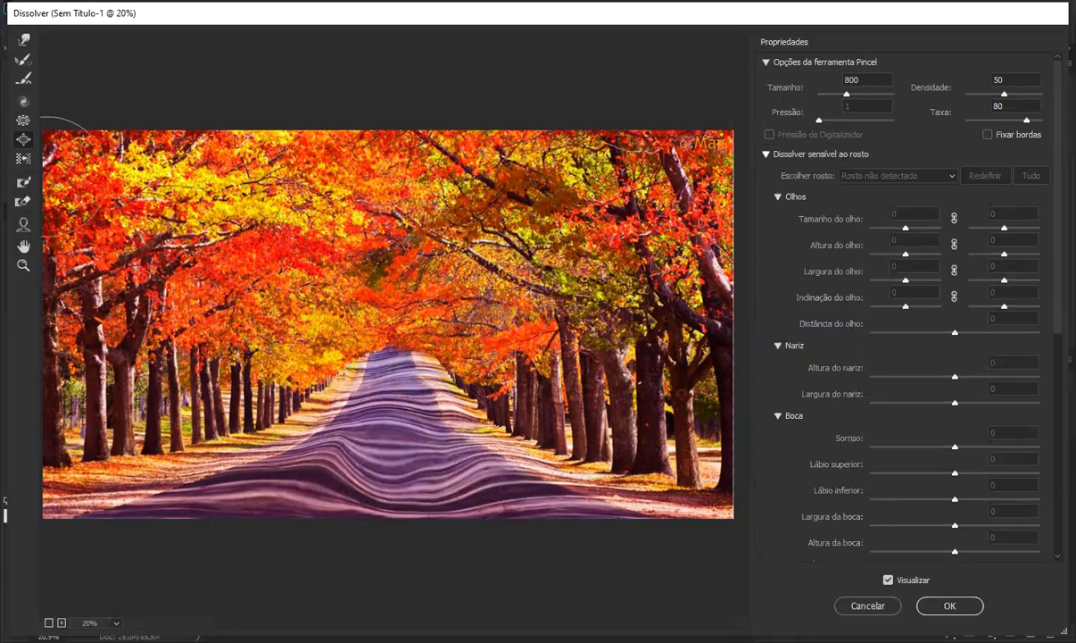
# Push the foliage above the road and the tree trunks on both sides with the 849-size Push Left brush
pyautogui.click(23, 160)
pyautogui.moveTo(409, 396)
pyautogui.mouseDown()
pyautogui.moveTo(246, 321)
pyautogui.moveTo(294, 263)
pyautogui.moveTo(276, 219)
pyautogui.moveTo(393, 223)
pyautogui.moveTo(308, 214)
pyautogui.mouseUp()
pyautogui.moveTo(446, 214)
pyautogui.mouseDown()
pyautogui.moveTo(504, 214)
pyautogui.moveTo(500, 259)
pyautogui.moveTo(513, 295)
pyautogui.mouseUp()
pyautogui.moveTo(513, 343)
pyautogui.mouseDown()
pyautogui.moveTo(546, 386)
pyautogui.moveTo(548, 359)
pyautogui.moveTo(570, 401)
pyautogui.moveTo(599, 403)
pyautogui.moveTo(606, 457)
pyautogui.moveTo(596, 396)
pyautogui.mouseUp()
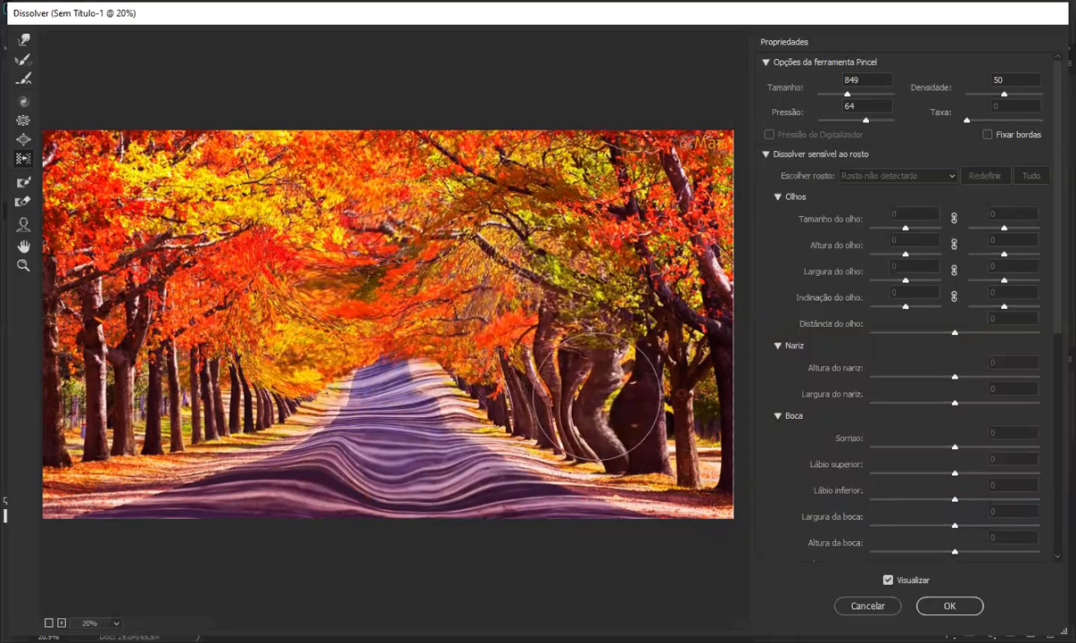
pyautogui.moveTo(192, 393)
pyautogui.mouseDown()
pyautogui.moveTo(111, 393)
pyautogui.moveTo(80, 357)
pyautogui.mouseUp()
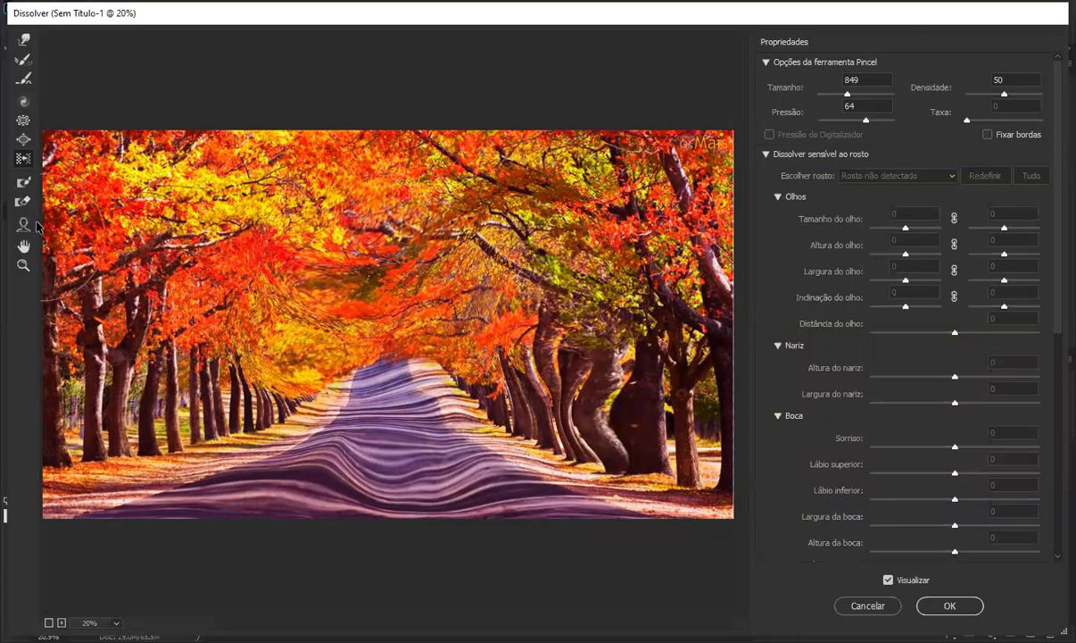
# Paint a freeze mask over the far part of the road with the 100-size brush
pyautogui.click(23, 185)
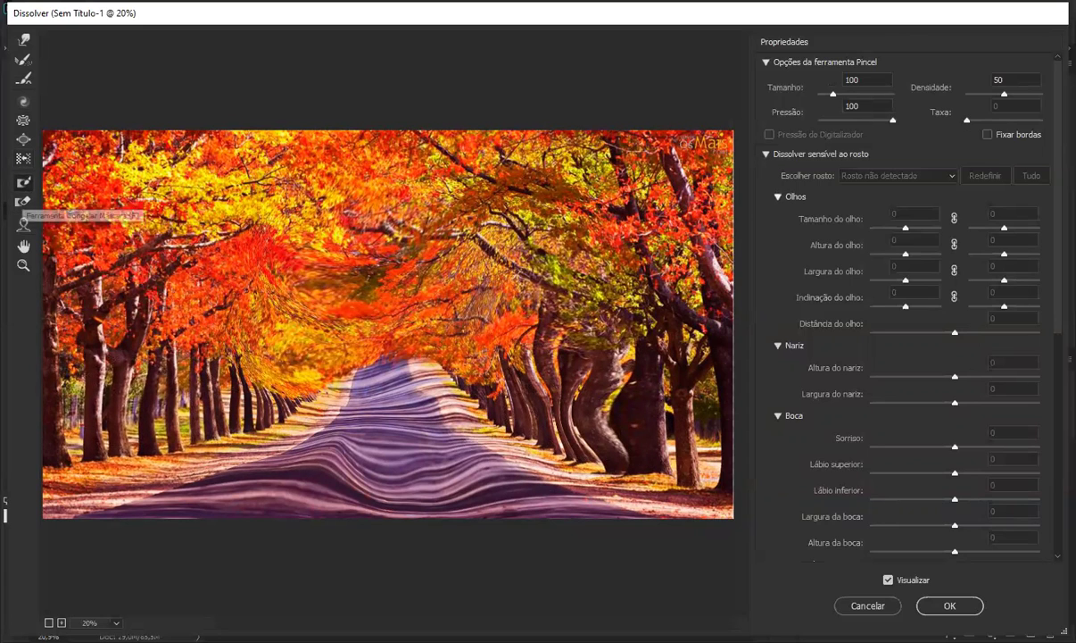
pyautogui.moveTo(377, 355)
pyautogui.mouseDown()
pyautogui.moveTo(385, 386)
pyautogui.moveTo(431, 436)
pyautogui.mouseUp()
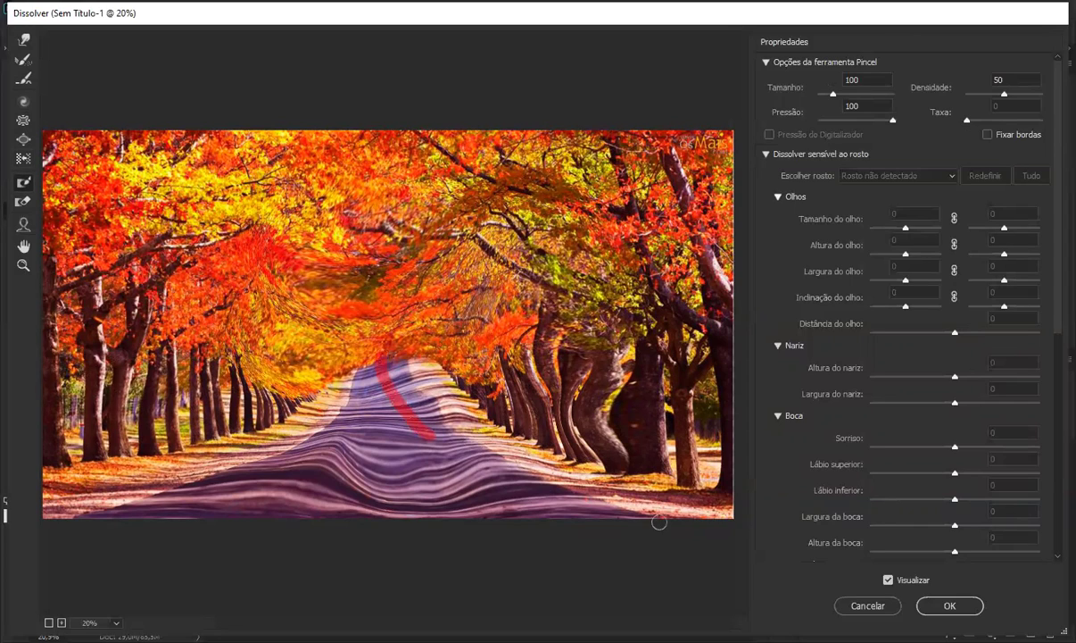
pyautogui.moveTo(375, 364)
pyautogui.mouseDown()
pyautogui.moveTo(398, 399)
pyautogui.moveTo(367, 363)
pyautogui.moveTo(389, 410)
pyautogui.moveTo(387, 401)
pyautogui.mouseUp()
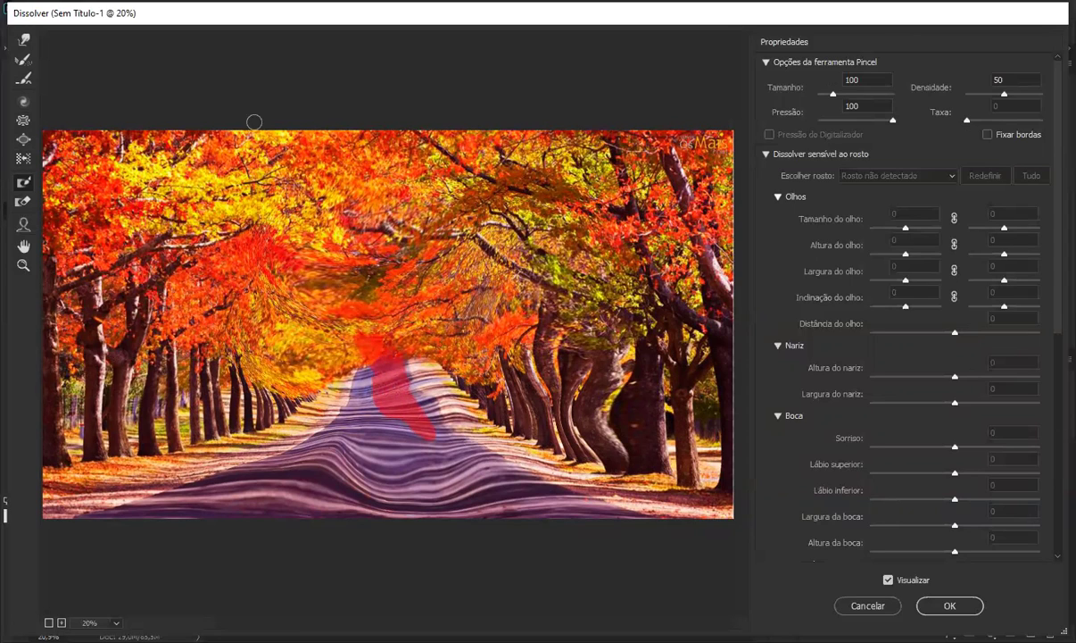
# Pucker the road around the frozen area with the 1000-size brush and warp it with the 400-size Forward Warp brush
pyautogui.click(25, 103)
pyautogui.click(23, 119)
pyautogui.moveTo(392, 393)
pyautogui.mouseDown()
pyautogui.moveTo(357, 366)
pyautogui.moveTo(420, 384)
pyautogui.moveTo(357, 348)
pyautogui.moveTo(383, 393)
pyautogui.moveTo(361, 446)
pyautogui.moveTo(437, 456)
pyautogui.moveTo(357, 430)
pyautogui.moveTo(344, 384)
pyautogui.moveTo(303, 392)
pyautogui.mouseUp()
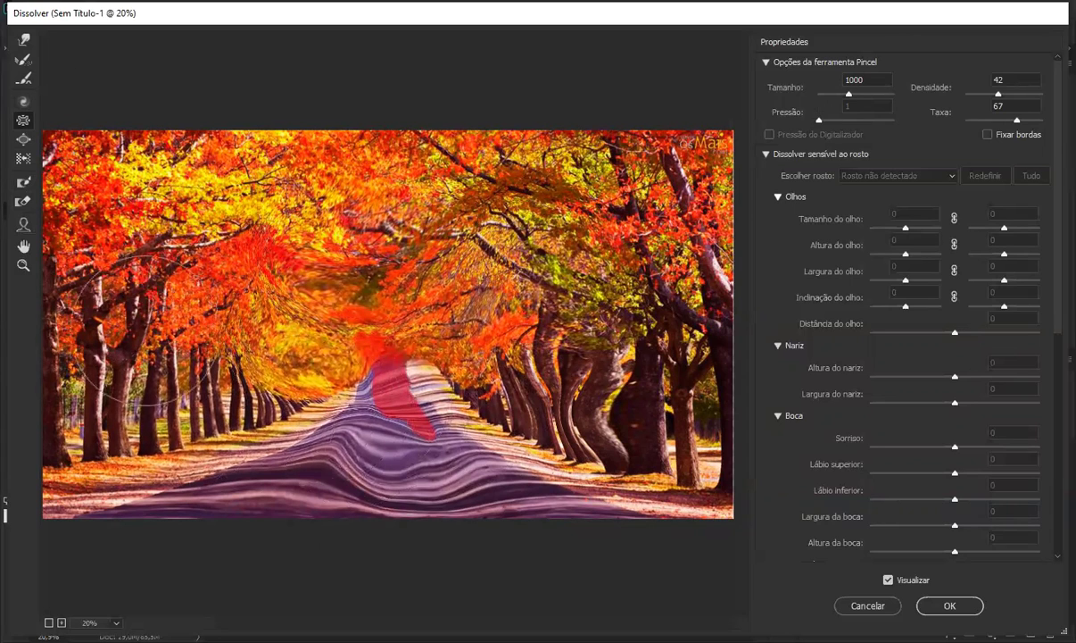
pyautogui.click(24, 40)
pyautogui.moveTo(411, 397)
pyautogui.mouseDown()
pyautogui.moveTo(352, 397)
pyautogui.moveTo(295, 375)
pyautogui.moveTo(402, 371)
pyautogui.moveTo(419, 295)
pyautogui.moveTo(420, 446)
pyautogui.moveTo(357, 303)
pyautogui.moveTo(308, 335)
pyautogui.moveTo(402, 384)
pyautogui.mouseUp()
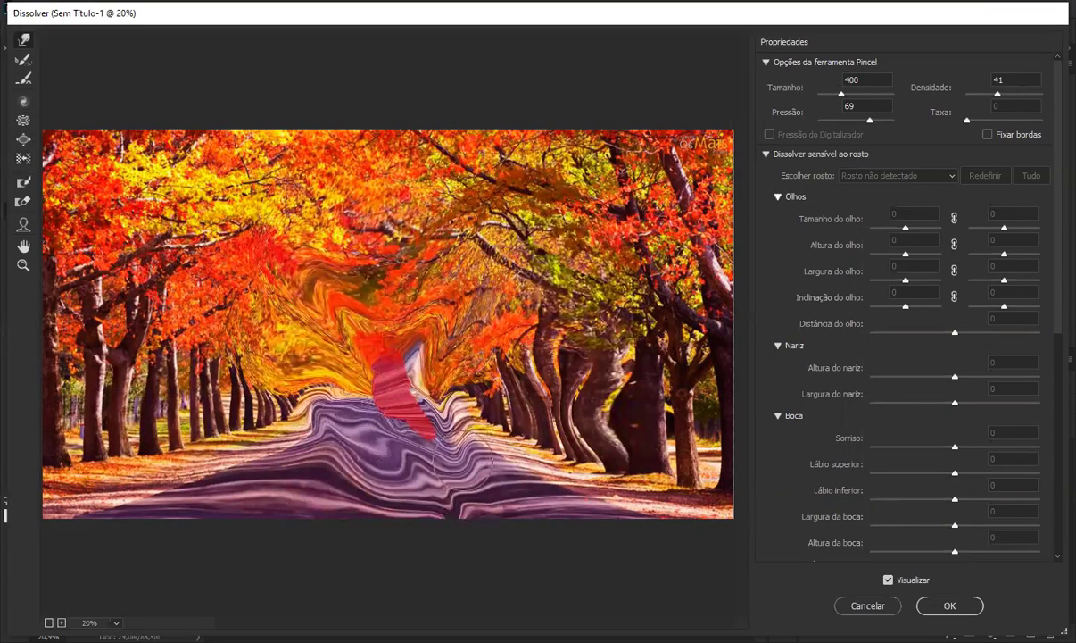
# Erase the freeze mask from the far part of the road with the 100-size Thaw Mask brush and close Liquify
pyautogui.click(22, 185)
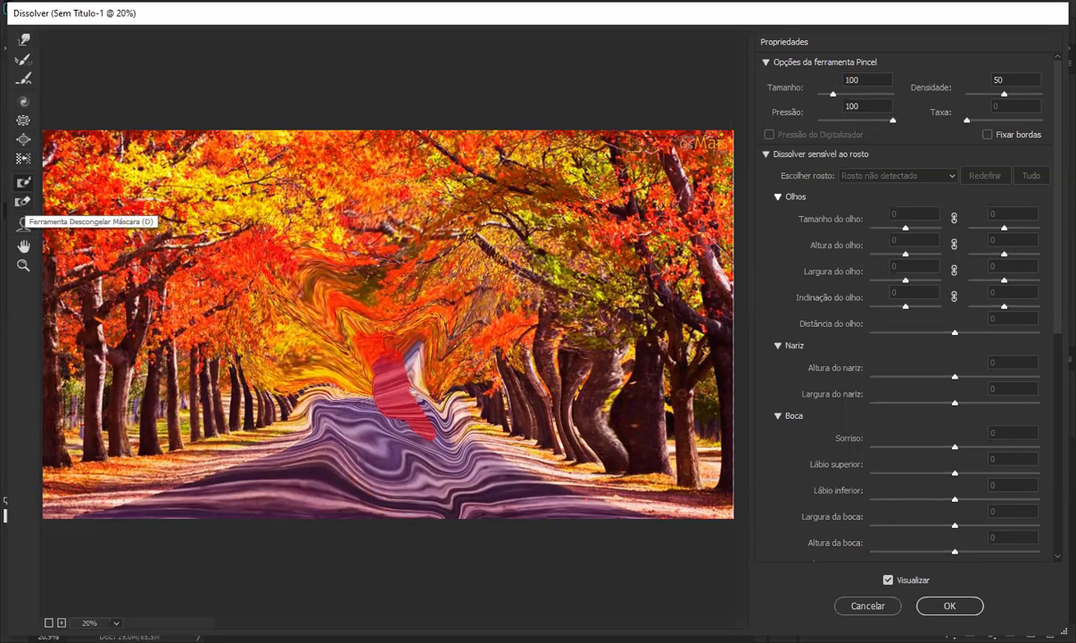
pyautogui.click(24, 202)
pyautogui.moveTo(433, 441)
pyautogui.mouseDown()
pyautogui.moveTo(375, 370)
pyautogui.moveTo(370, 350)
pyautogui.moveTo(394, 337)
pyautogui.mouseUp()
pyautogui.moveTo(382, 375)
pyautogui.mouseDown()
pyautogui.moveTo(358, 336)
pyautogui.moveTo(365, 387)
pyautogui.mouseUp()
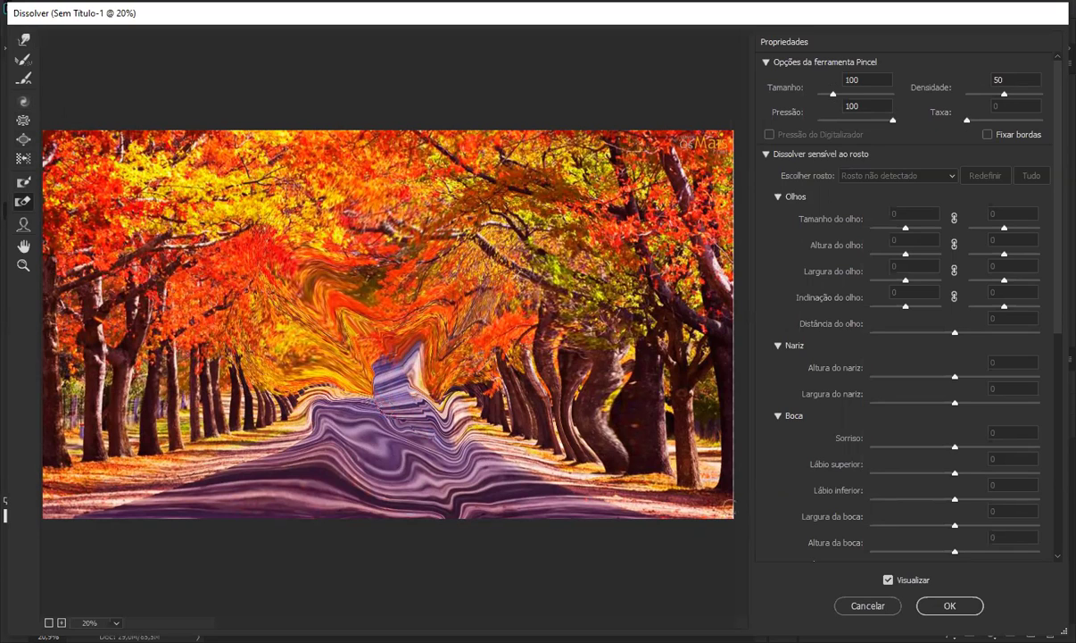
pyautogui.click(948, 605)
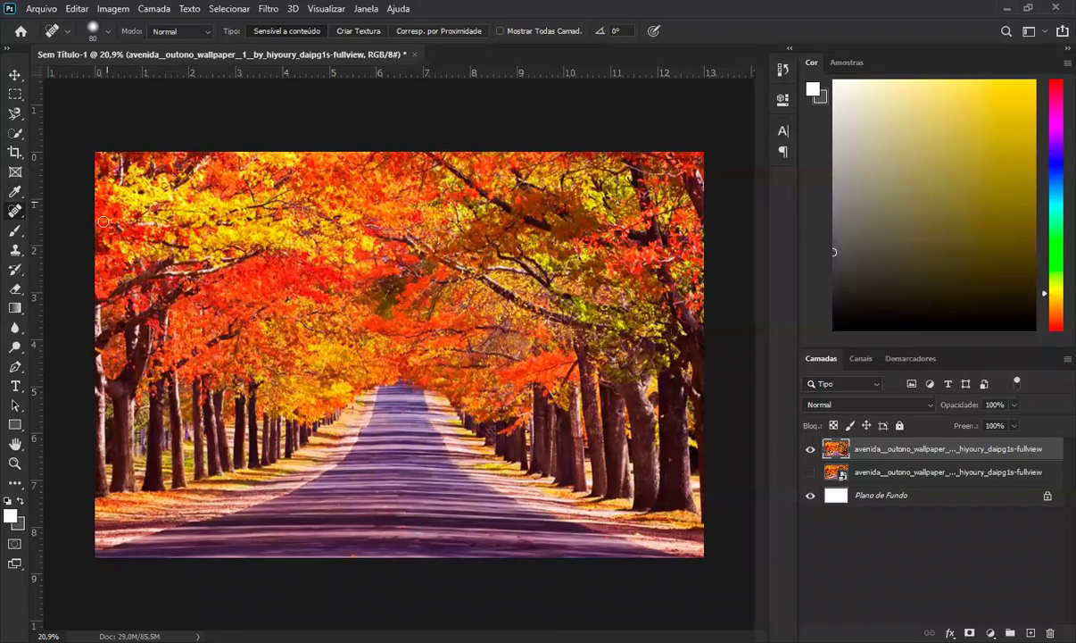
# Try a four-corner Vanishing Point plane spanning the road and the trees beside it, and reshape its upper corner
pyautogui.click(15, 75)
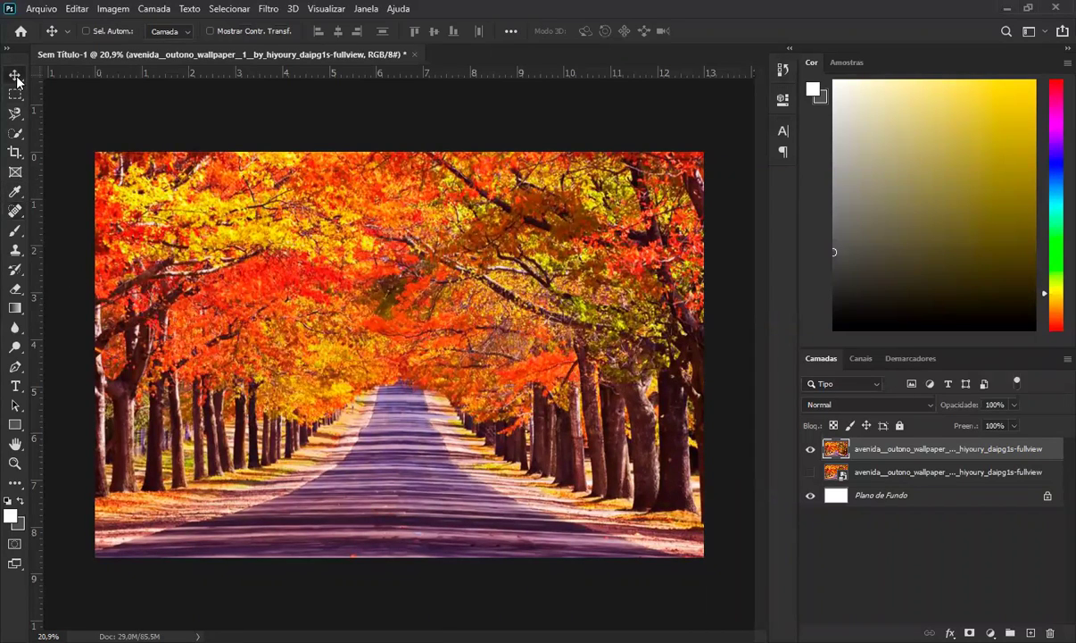
pyautogui.click(268, 10)
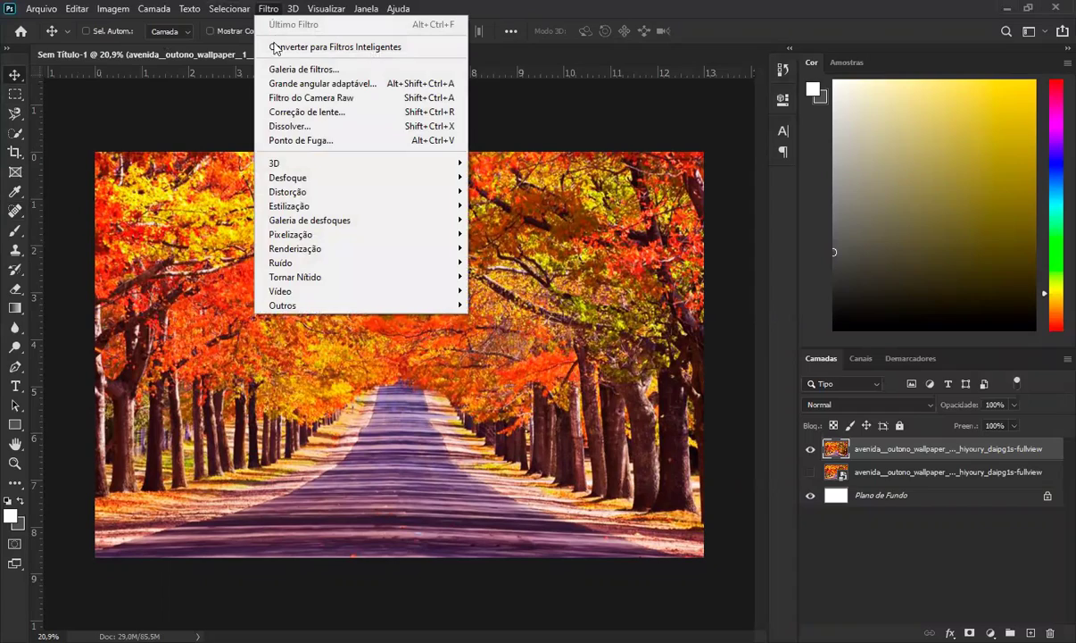
pyautogui.click(304, 140)
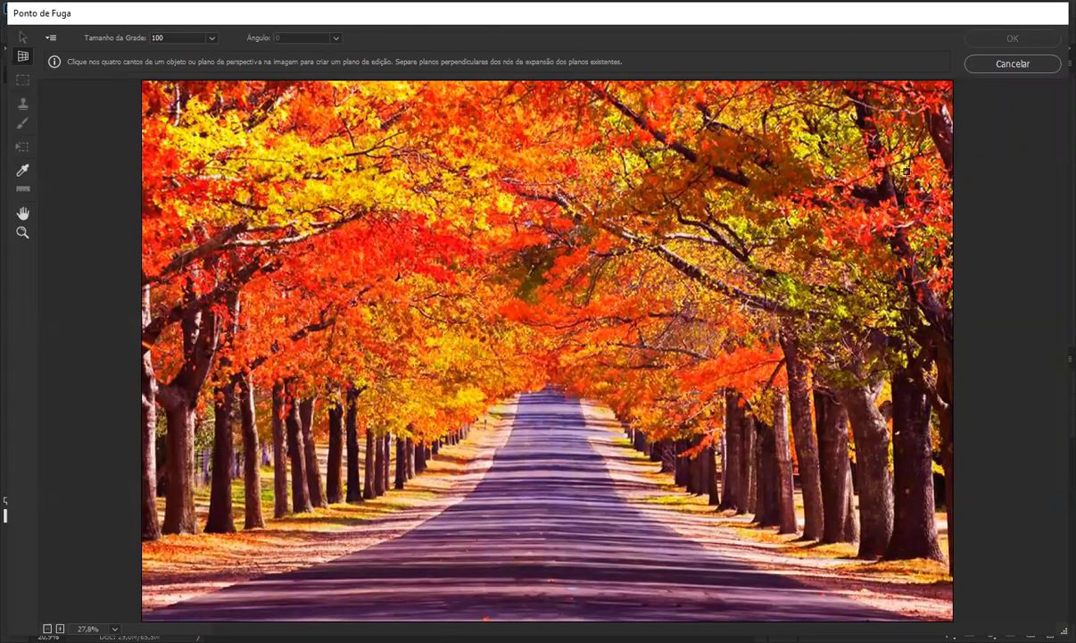
pyautogui.click(761, 254)
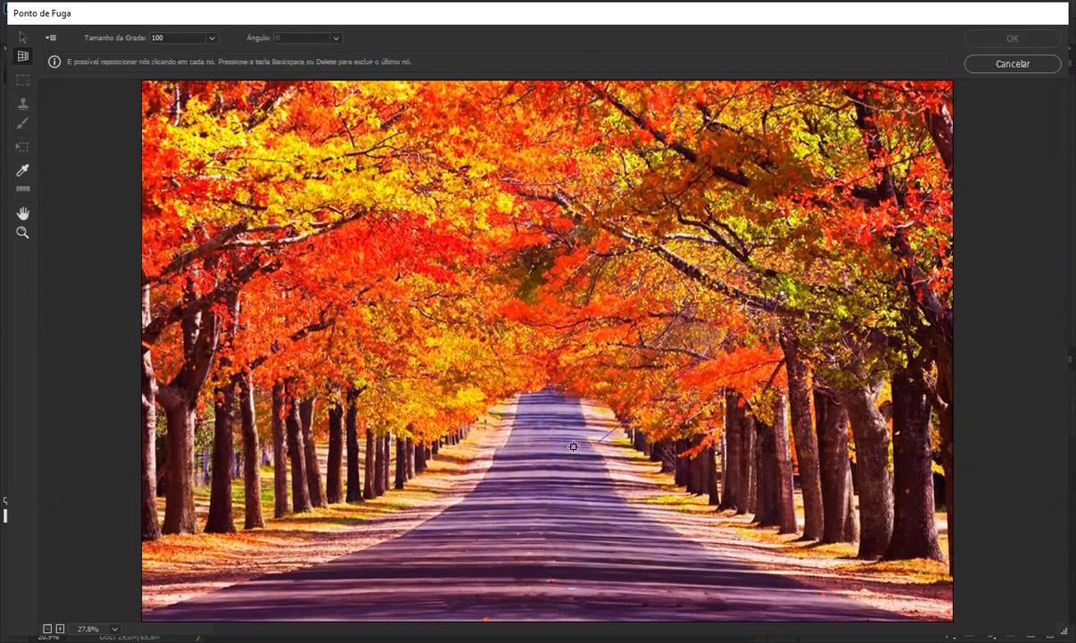
pyautogui.click(235, 559)
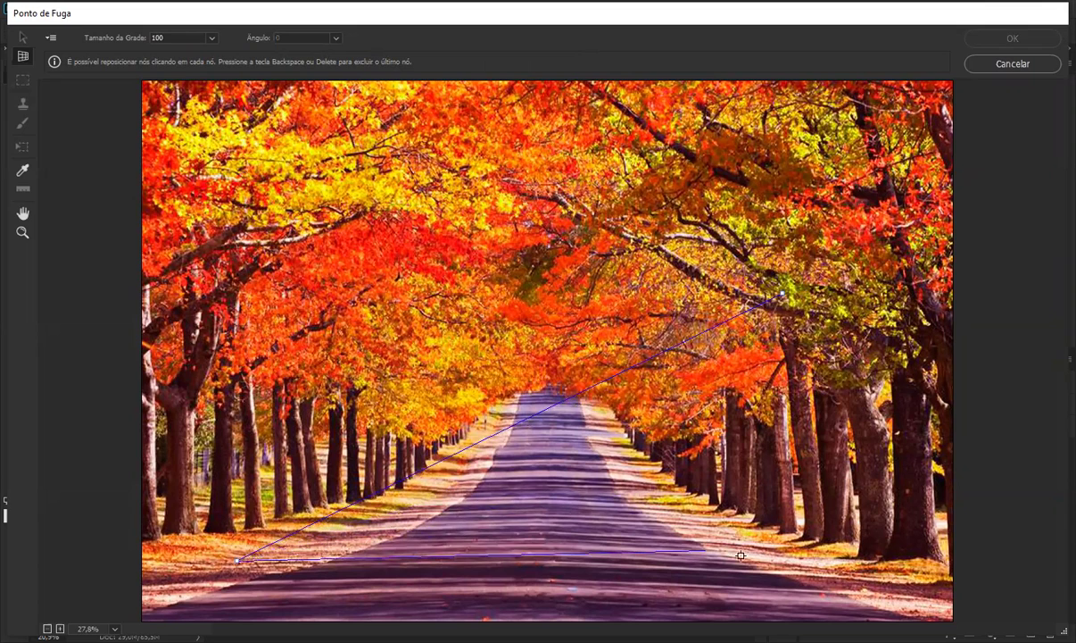
pyautogui.click(795, 559)
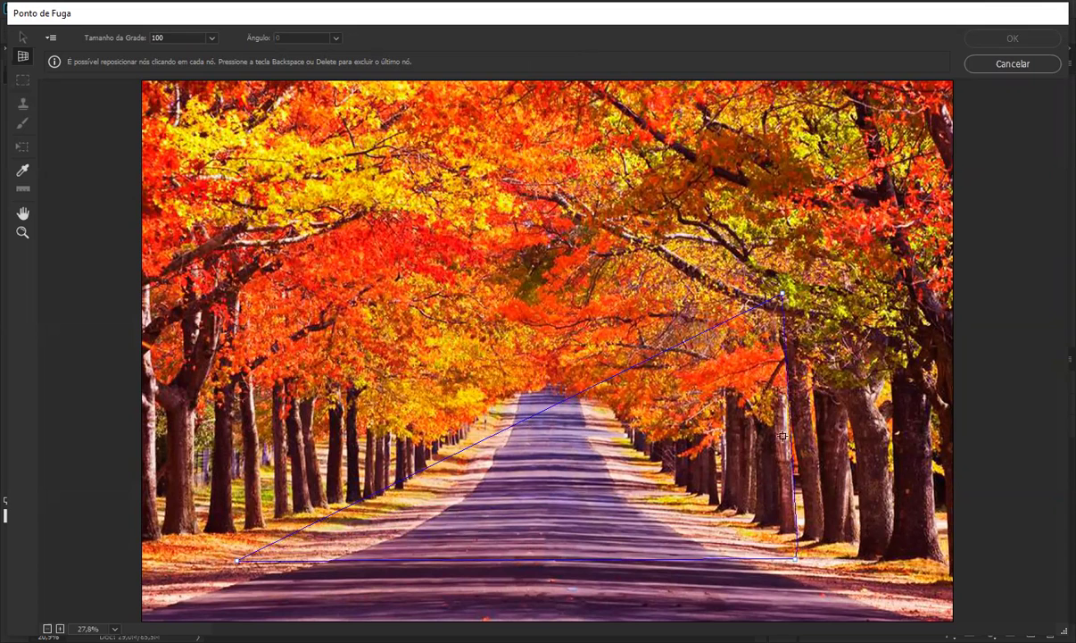
pyautogui.click(845, 405)
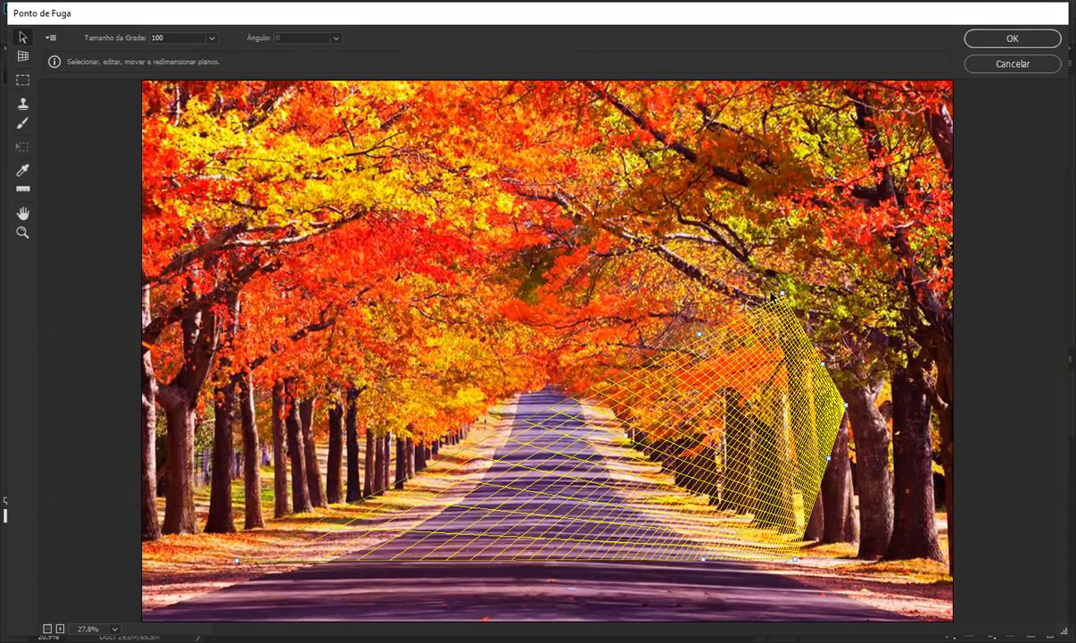
pyautogui.moveTo(782, 293); pyautogui.dragTo(614, 170)
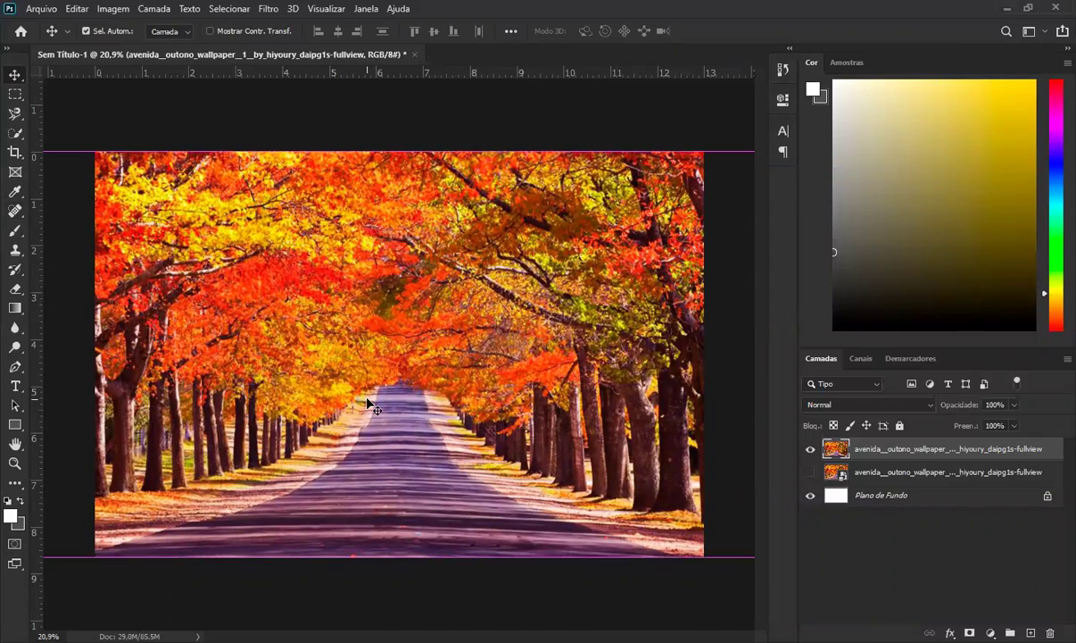
pyautogui.click(886, 518)
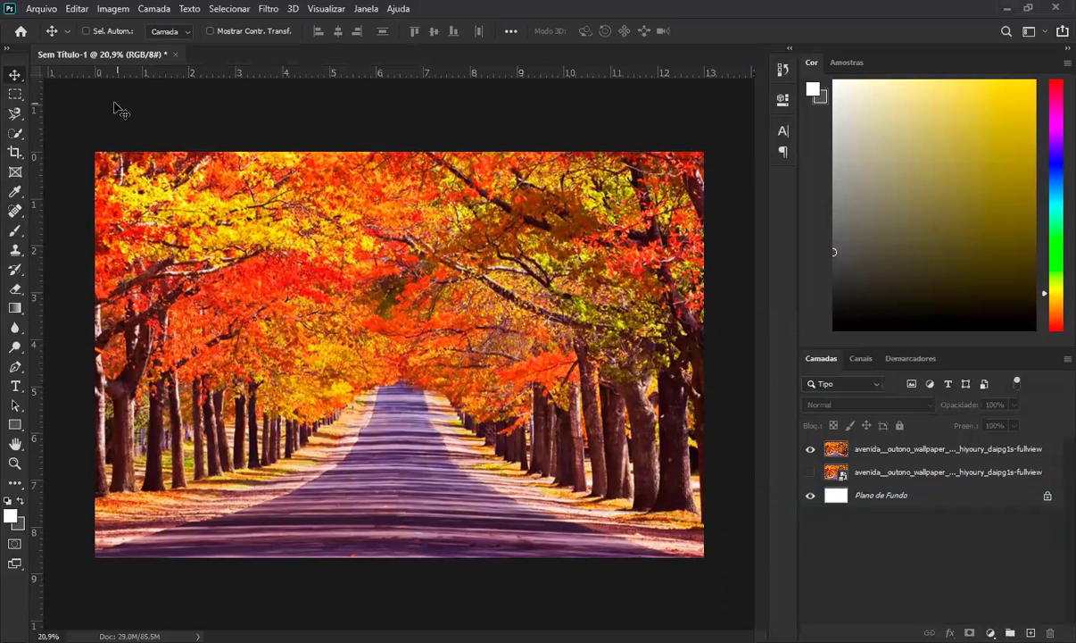
pyautogui.click(273, 13)
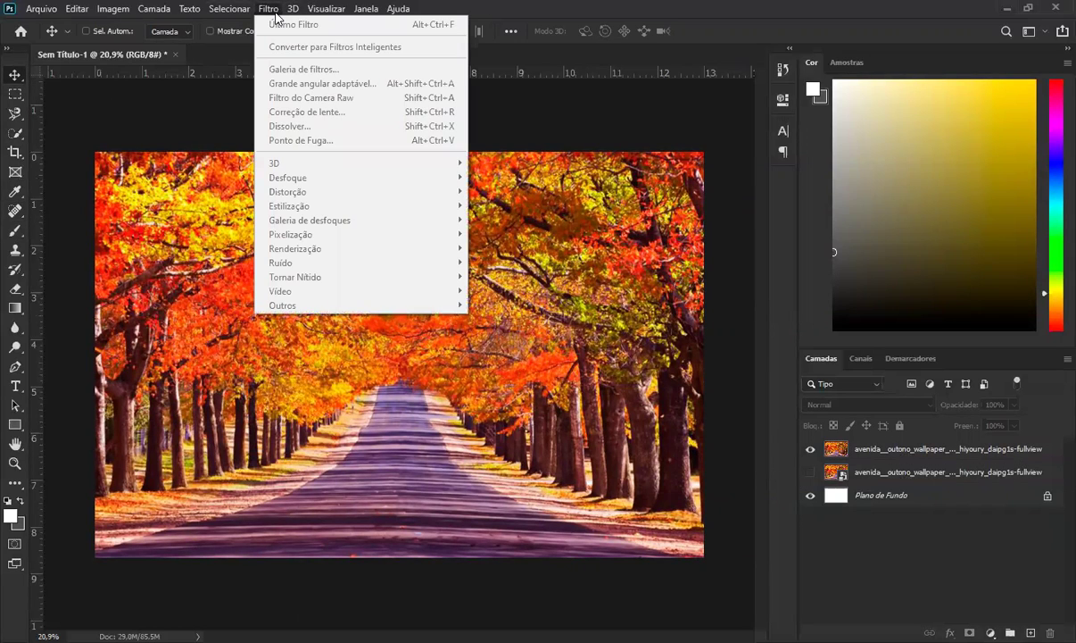
pyautogui.moveTo(292, 11)
pyautogui.doubleClick(917, 449)
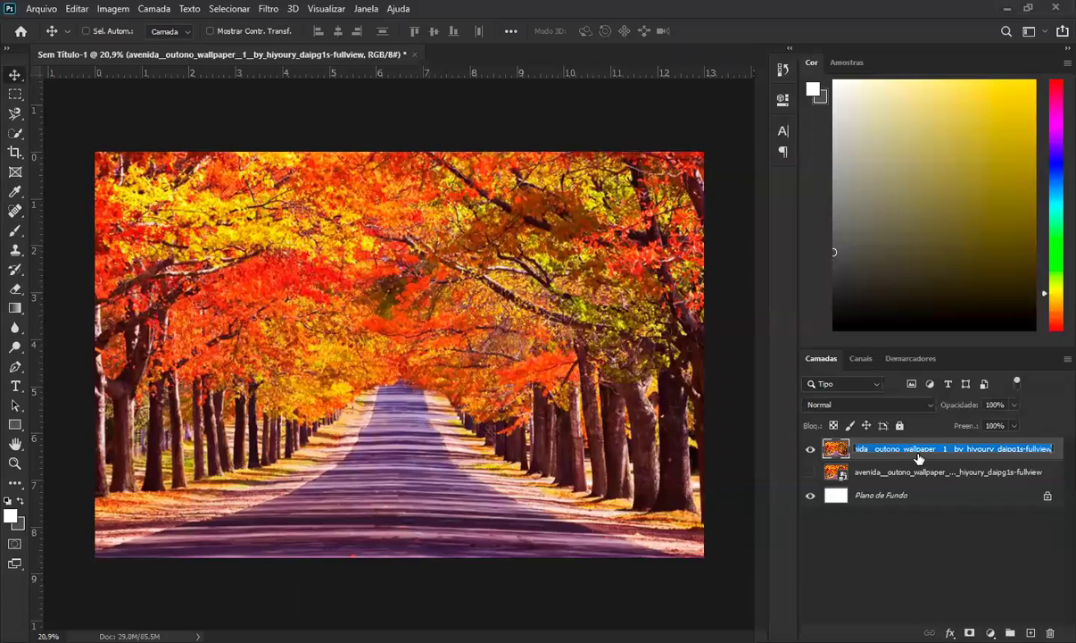
pyautogui.click(922, 459)
pyautogui.click(284, 9)
pyautogui.click(291, 10)
pyautogui.click(290, 11)
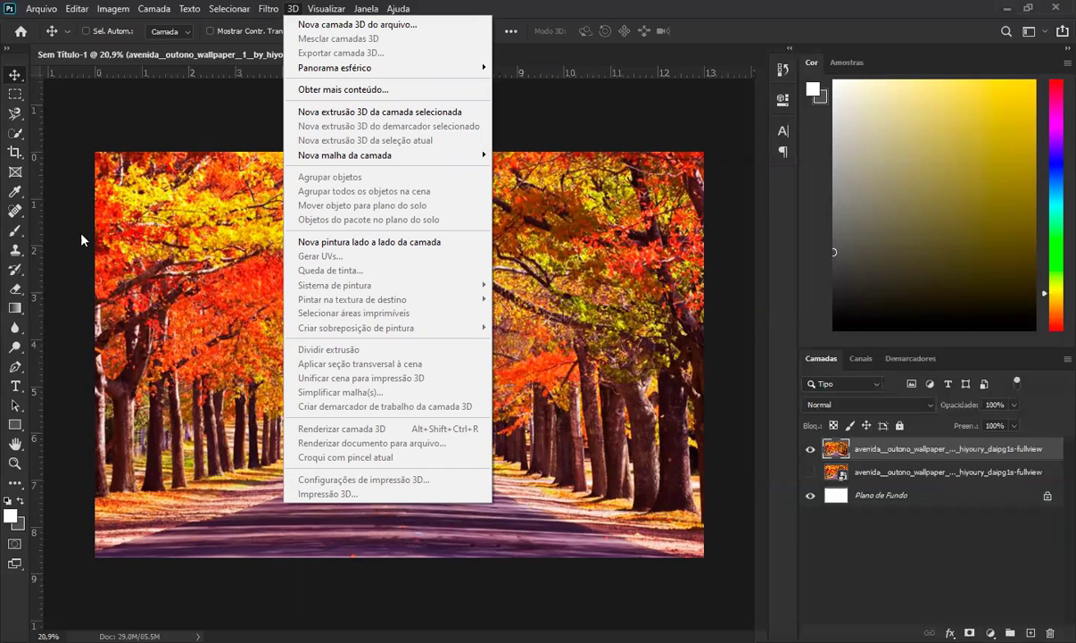
pyautogui.click(13, 77)
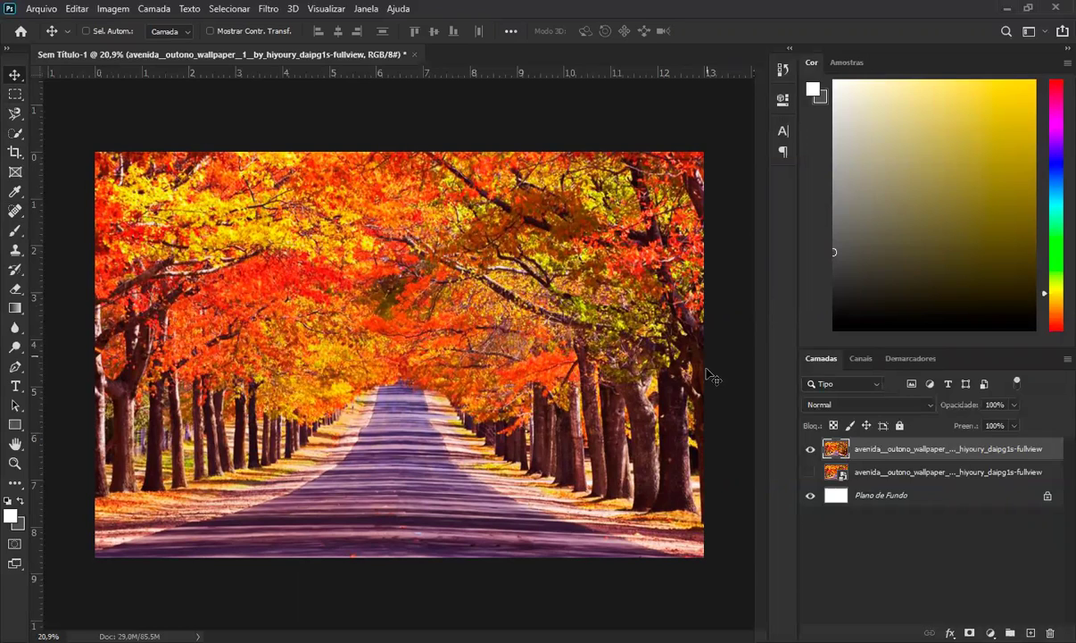
pyautogui.click(816, 566)
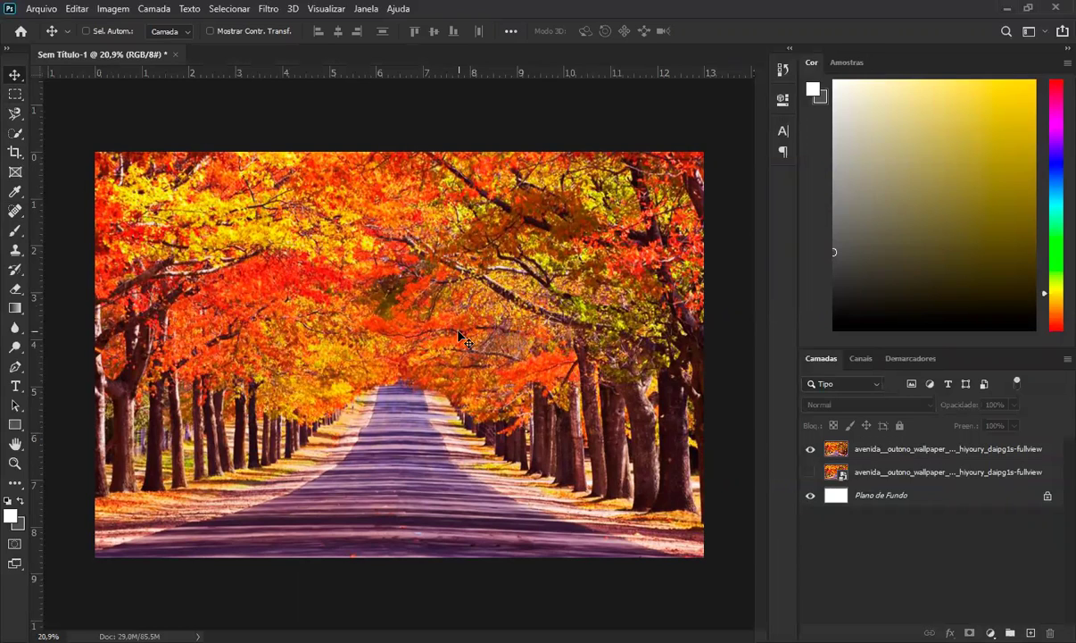
pyautogui.click(431, 314)
pyautogui.click(543, 251)
pyautogui.click(855, 449)
pyautogui.click(863, 575)
# Retouch the foreground road on the topmost photo layer with the 80-size content-aware Spot Healing Brush, removing the small red leaf
pyautogui.click(17, 212)
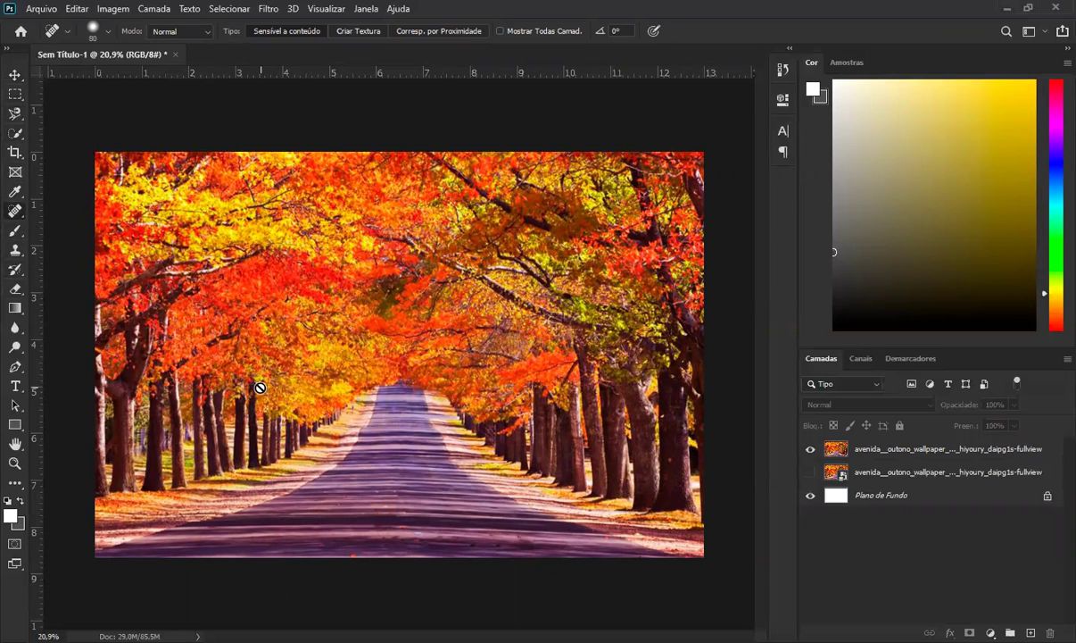
pyautogui.click(830, 450)
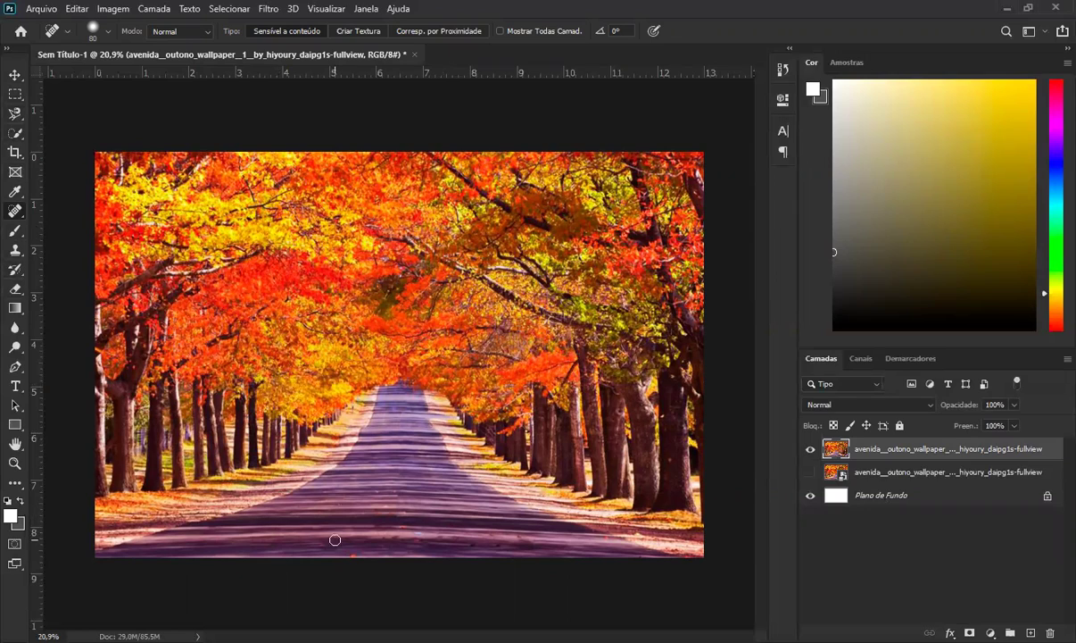
pyautogui.rightClick(15, 211)
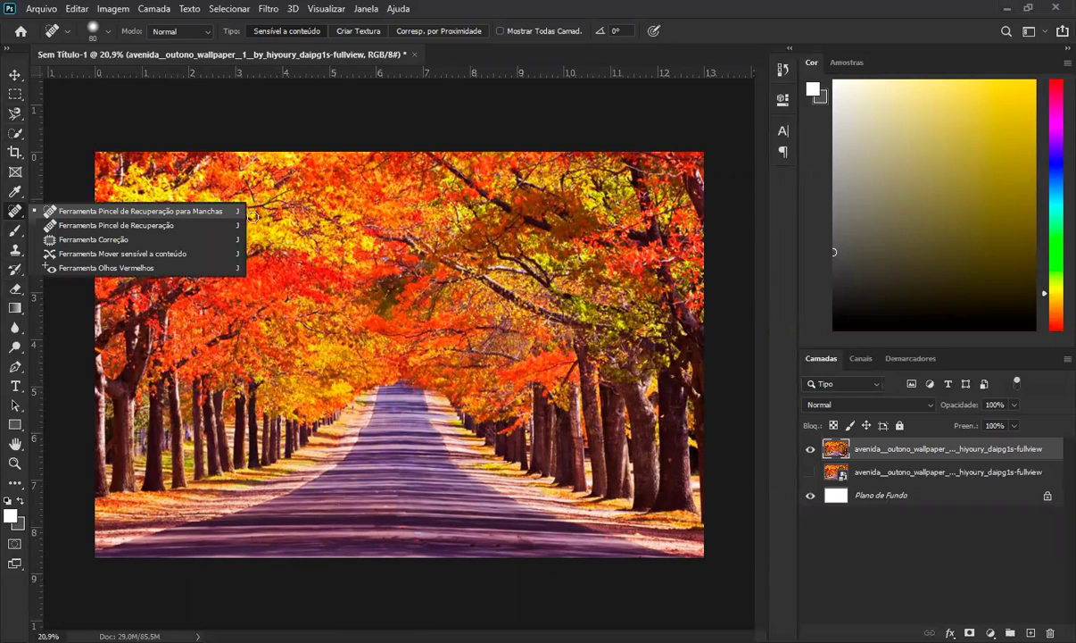
pyautogui.click(198, 219)
pyautogui.moveTo(366, 491)
pyautogui.mouseDown()
pyautogui.moveTo(389, 493)
pyautogui.moveTo(389, 519)
pyautogui.moveTo(373, 525)
pyautogui.mouseUp()
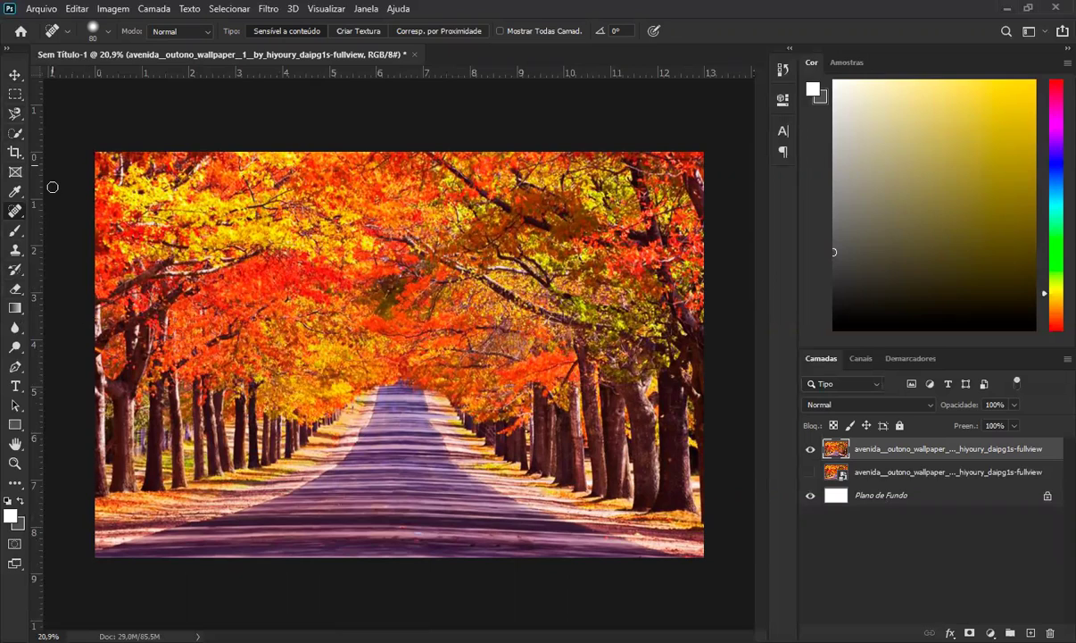
# Patch a small area in the middle of the road with neighbouring asphalt using the content-aware Patch tool, and clear the selection
pyautogui.rightClick(18, 216)
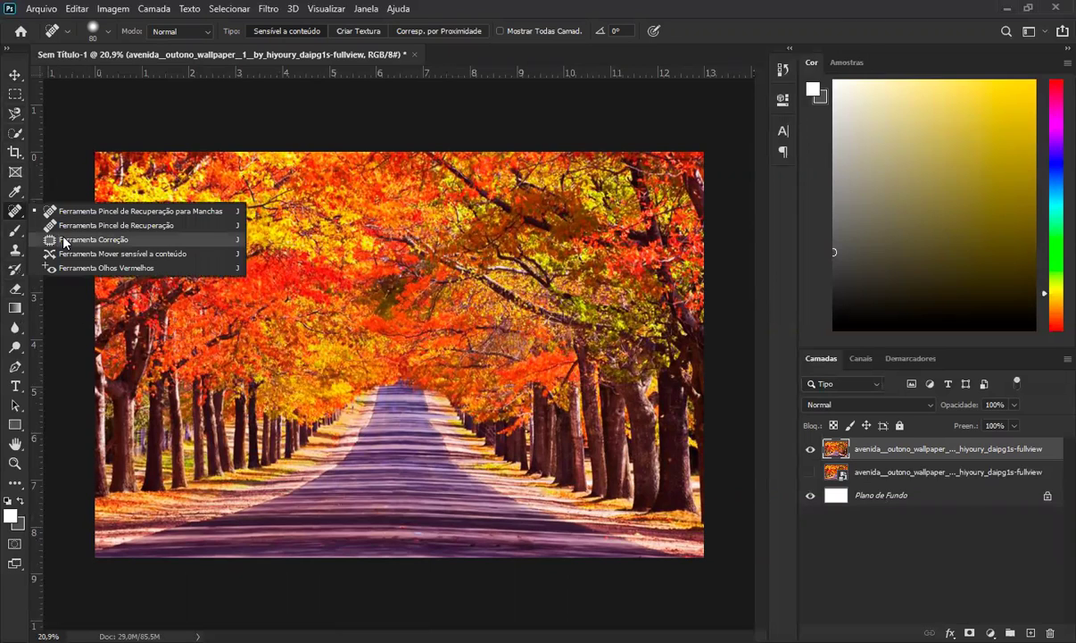
pyautogui.click(93, 239)
pyautogui.moveTo(379, 462)
pyautogui.mouseDown()
pyautogui.moveTo(397, 478)
pyautogui.moveTo(438, 474)
pyautogui.mouseUp()
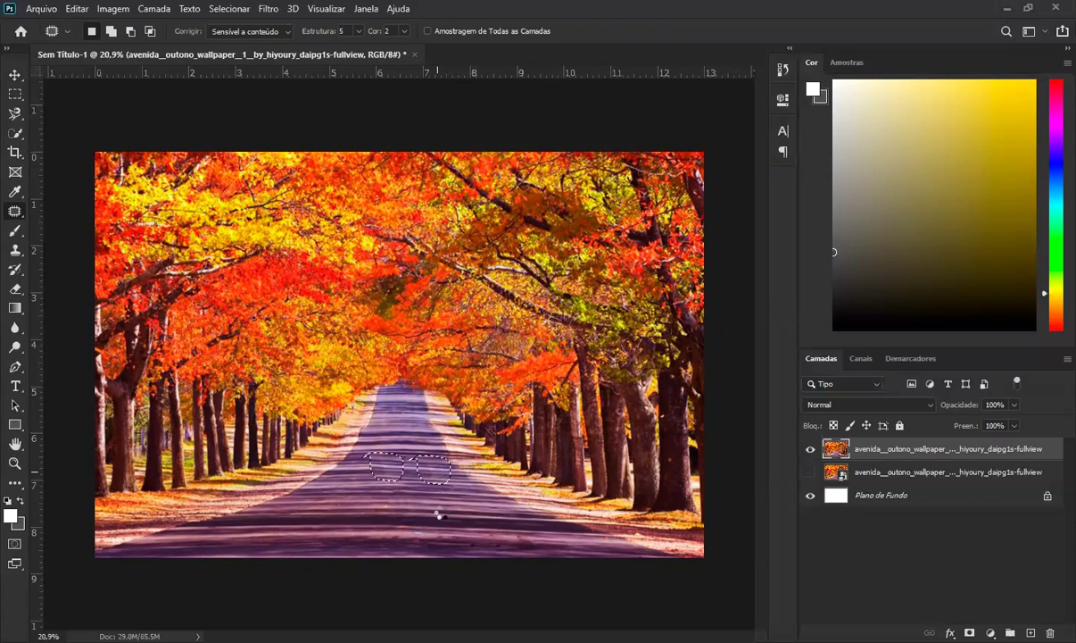
pyautogui.moveTo(442, 502); pyautogui.dragTo(446, 509)
pyautogui.hotkey('ctrl', 'd')
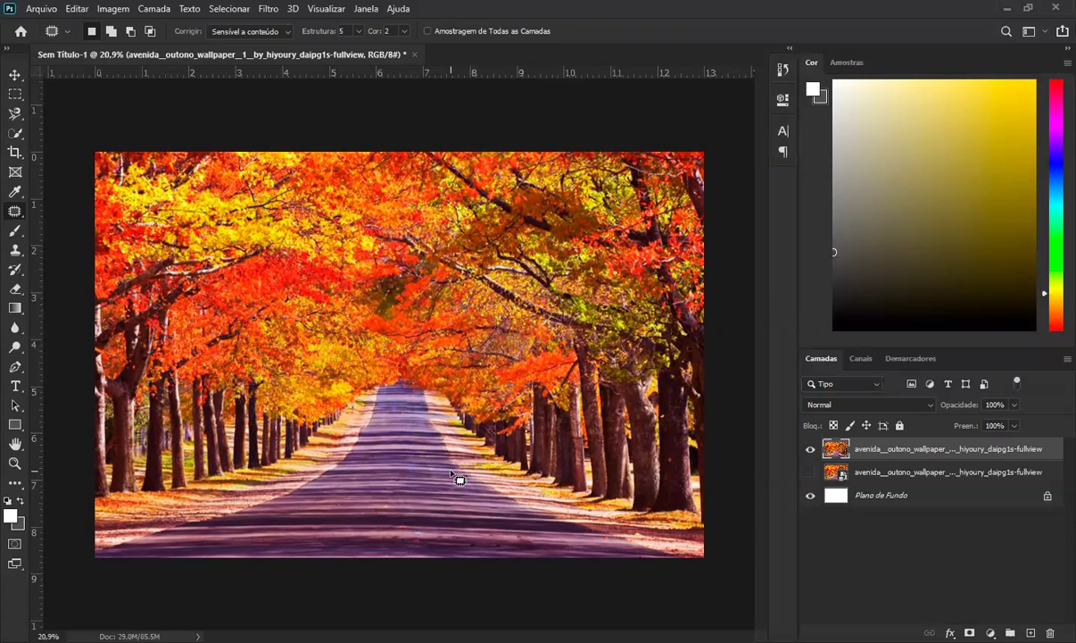
# Try patching a small spot in the middle of the road with red foliage, undo the patch, and clear the selection
pyautogui.moveTo(375, 441)
pyautogui.mouseDown()
pyautogui.moveTo(417, 443)
pyautogui.moveTo(378, 434)
pyautogui.moveTo(397, 458)
pyautogui.moveTo(325, 364)
pyautogui.moveTo(309, 313)
pyautogui.moveTo(276, 297)
pyautogui.mouseUp()
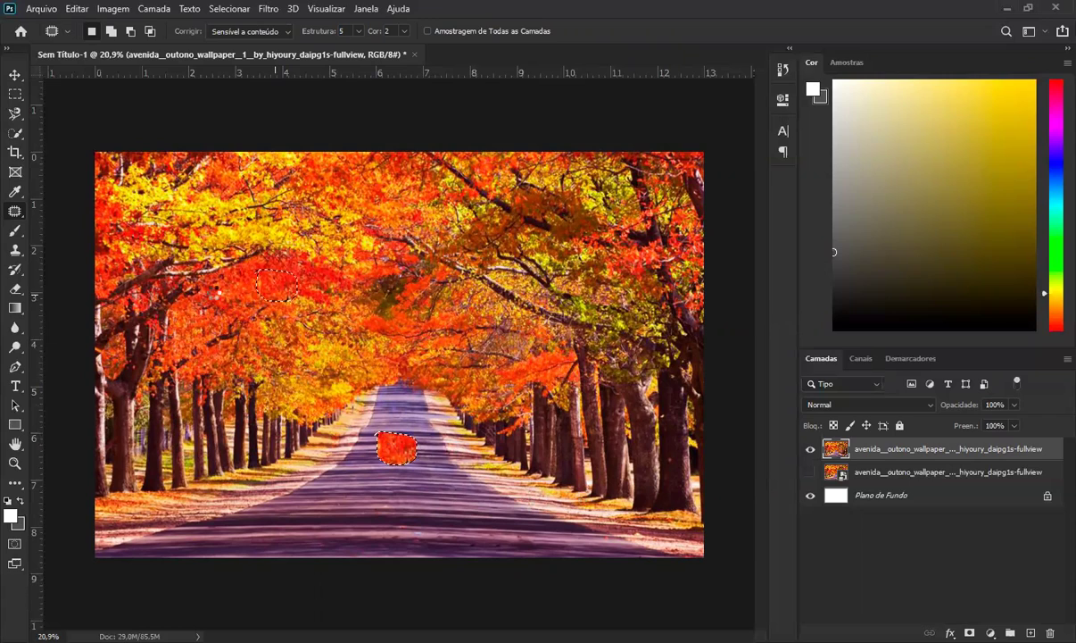
pyautogui.moveTo(275, 297); pyautogui.dragTo(277, 294)
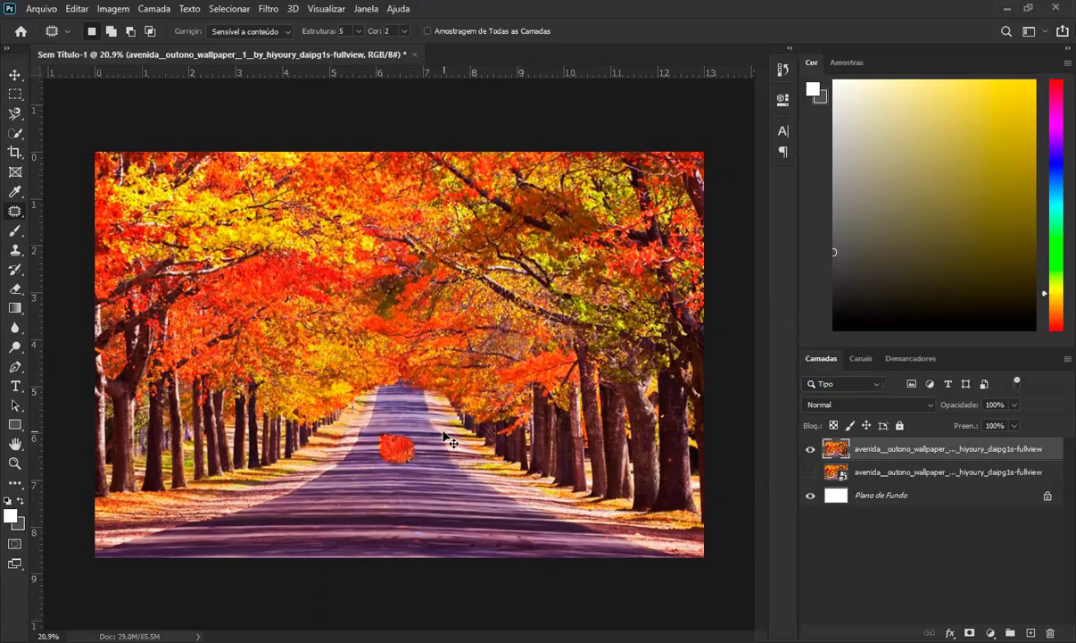
pyautogui.hotkey('ctrl', 'z')
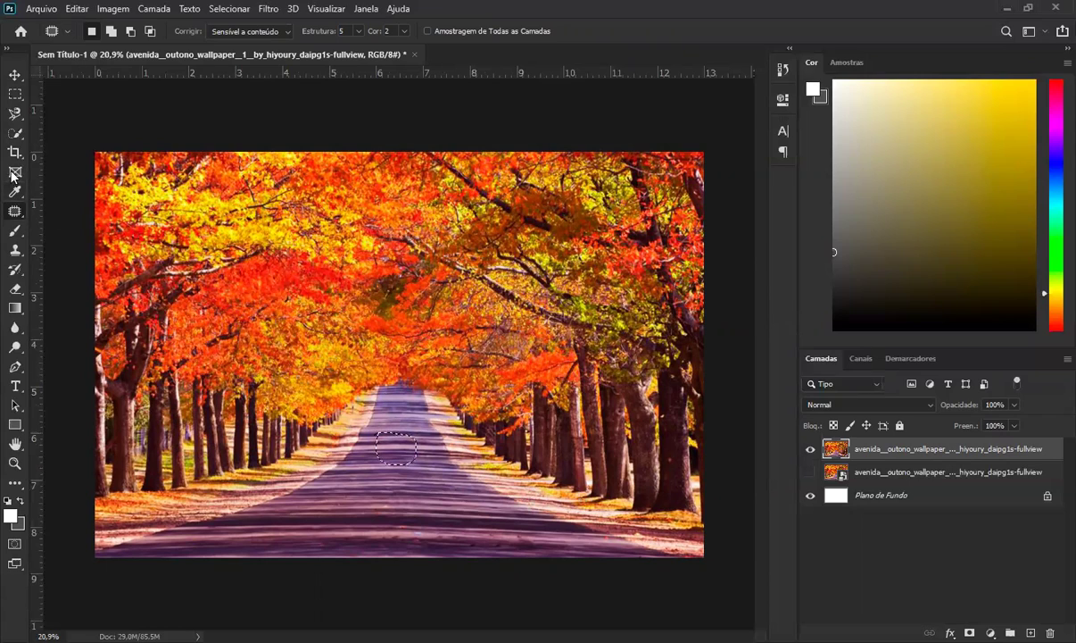
pyautogui.rightClick(12, 207)
pyautogui.click(116, 212)
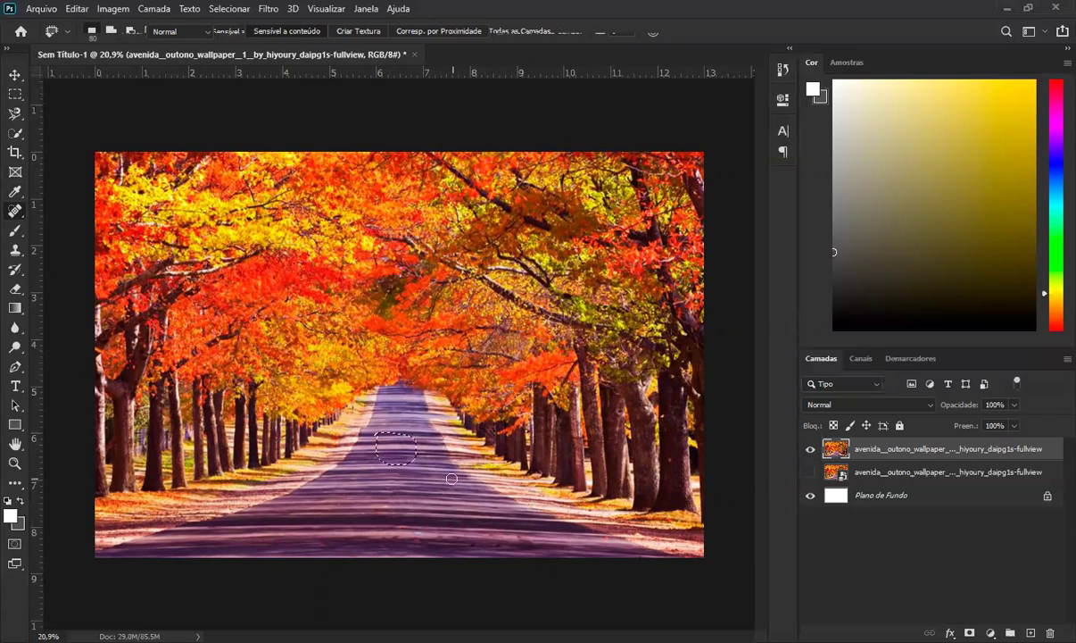
pyautogui.click(14, 95)
pyautogui.hotkey('ctrl', 'd')
# Retouch the middle and left side of the road with the 80-size content-aware Spot Healing Brush
pyautogui.click(16, 77)
pyautogui.click(14, 211)
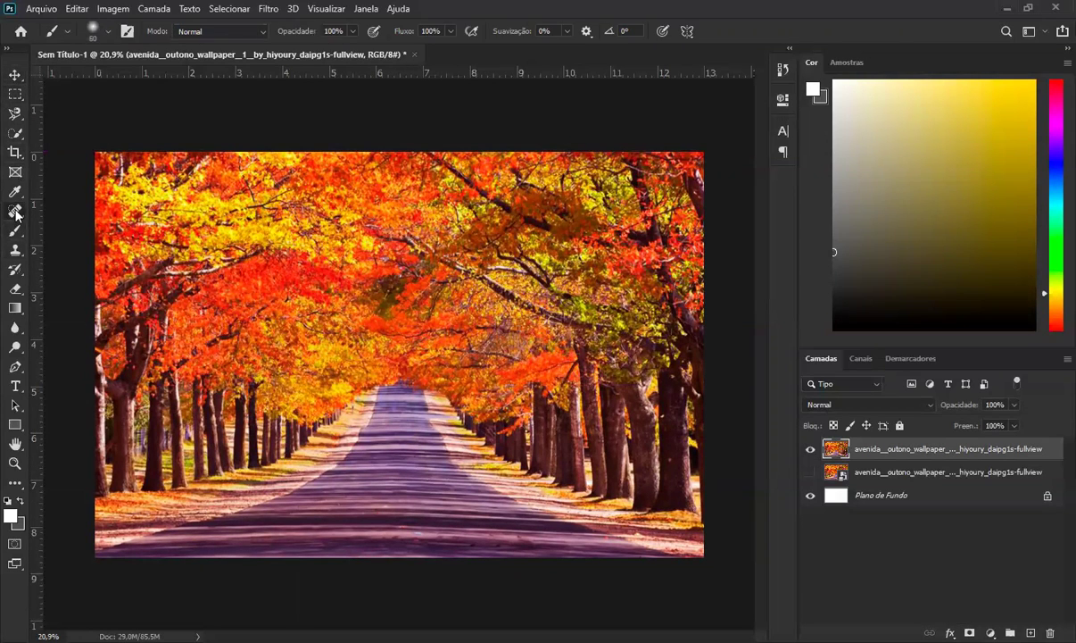
pyautogui.moveTo(389, 468); pyautogui.dragTo(403, 455)
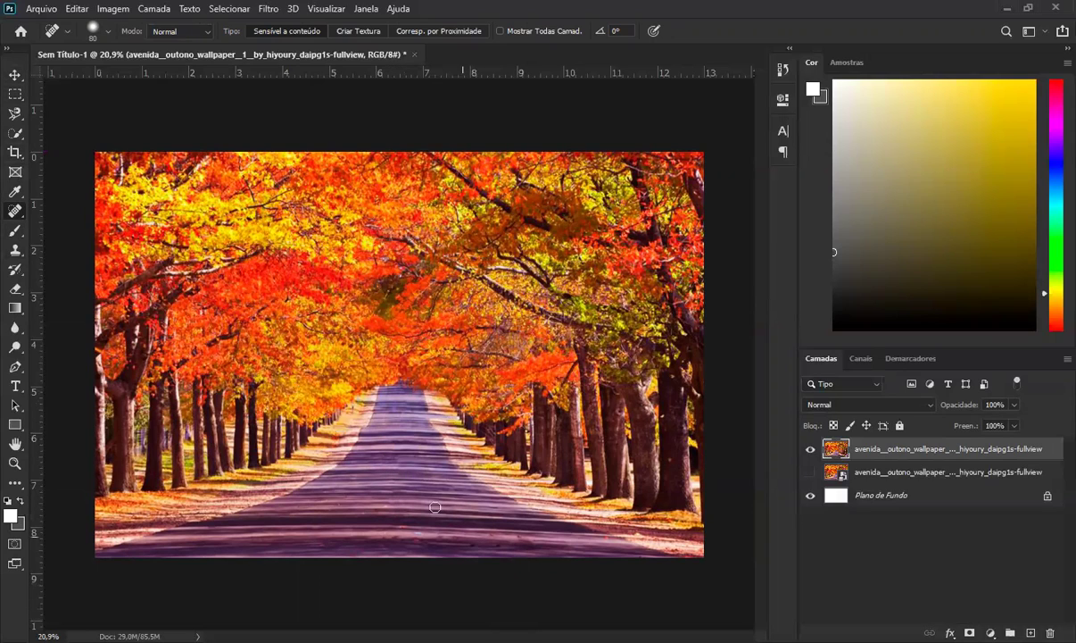
pyautogui.moveTo(346, 488); pyautogui.dragTo(337, 507)
# Try cloning the right-hand trees and road over the left and middle of the photo with a 500-size Clone Stamp, and undo the strokes
pyautogui.click(14, 253)
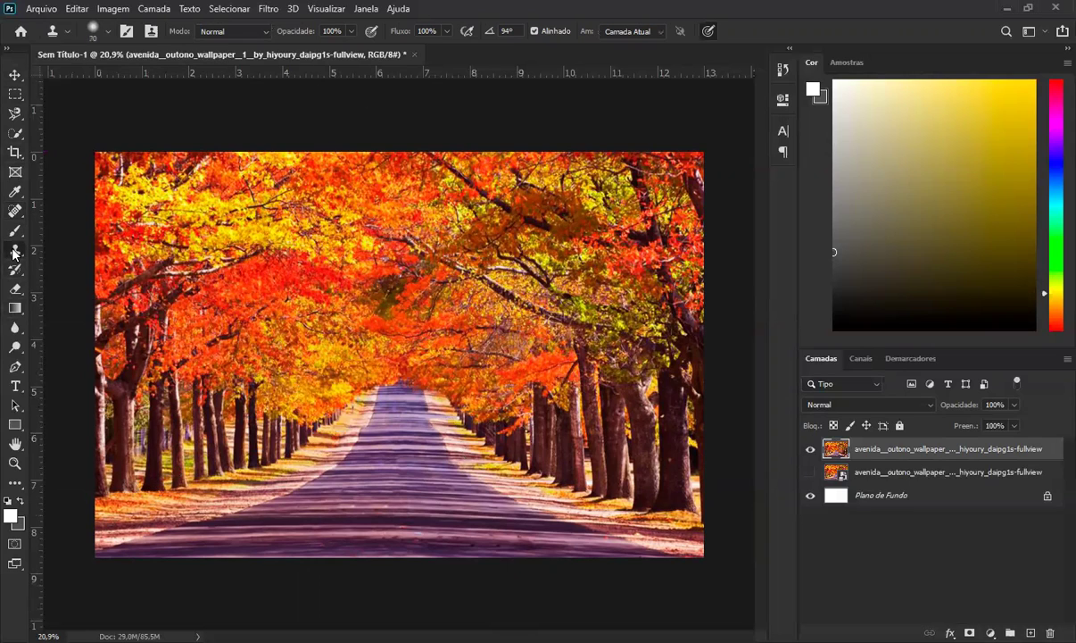
pyautogui.rightClick(14, 251)
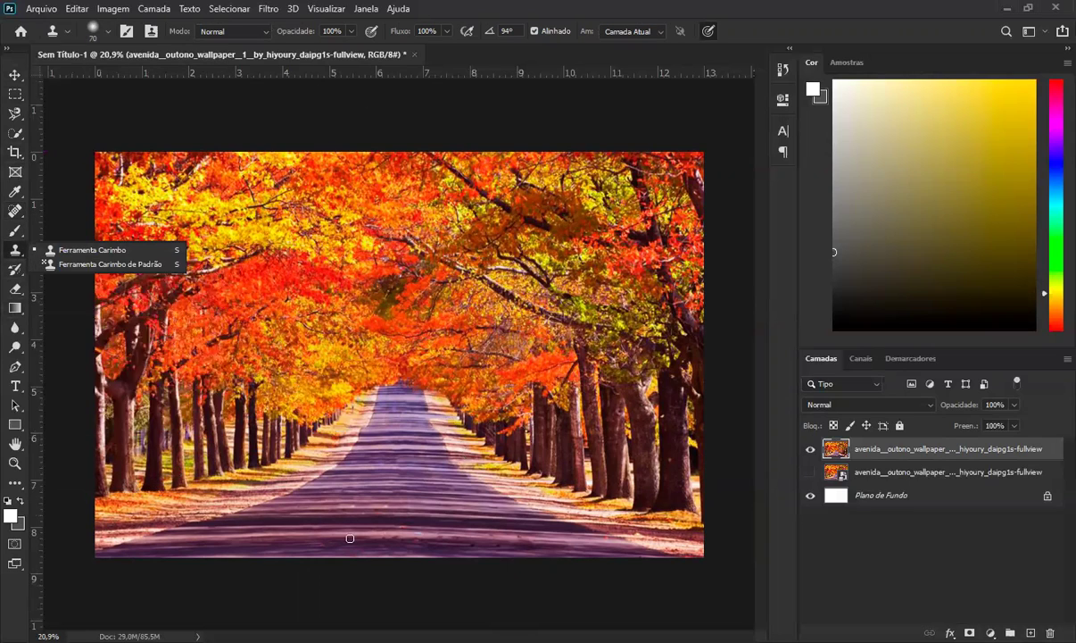
pyautogui.click(350, 538)
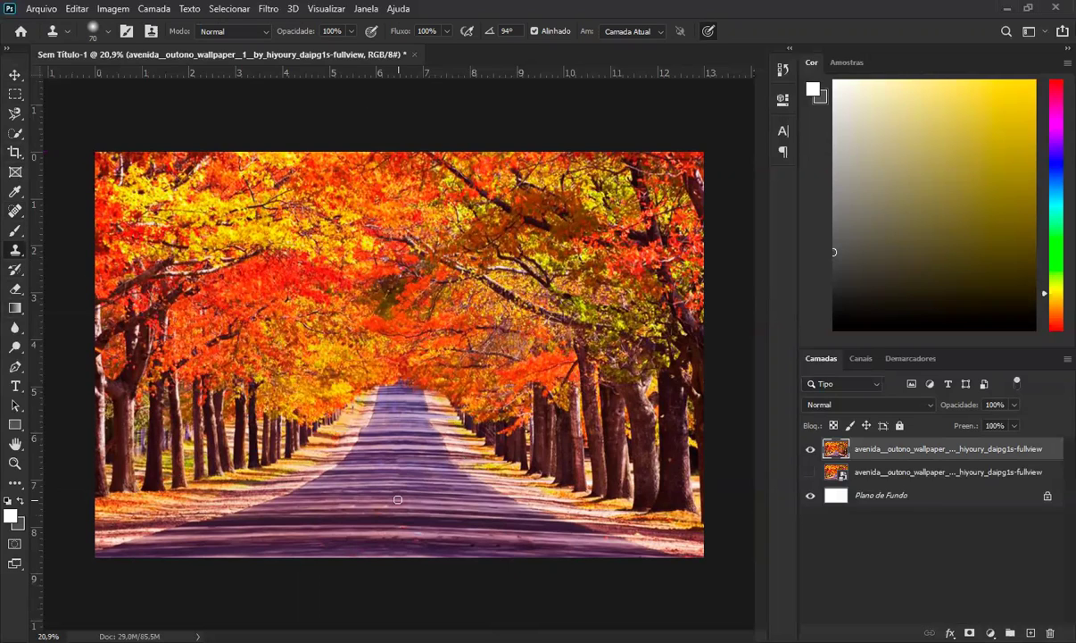
pyautogui.press(']')
pyautogui.press(']')
pyautogui.keyDown('alt'); pyautogui.click(564, 435); pyautogui.keyUp('alt')
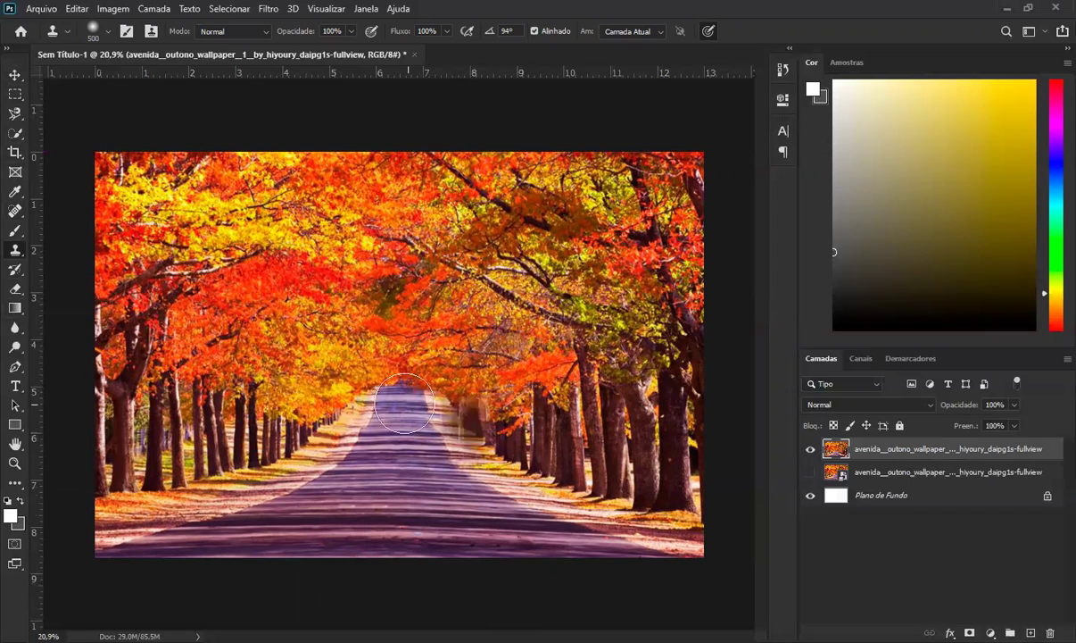
pyautogui.moveTo(353, 411)
pyautogui.mouseDown()
pyautogui.moveTo(317, 436)
pyautogui.moveTo(259, 410)
pyautogui.moveTo(183, 406)
pyautogui.moveTo(197, 357)
pyautogui.moveTo(285, 522)
pyautogui.moveTo(341, 572)
pyautogui.moveTo(354, 134)
pyautogui.moveTo(264, 135)
pyautogui.moveTo(171, 195)
pyautogui.moveTo(137, 115)
pyautogui.moveTo(159, 125)
pyautogui.mouseUp()
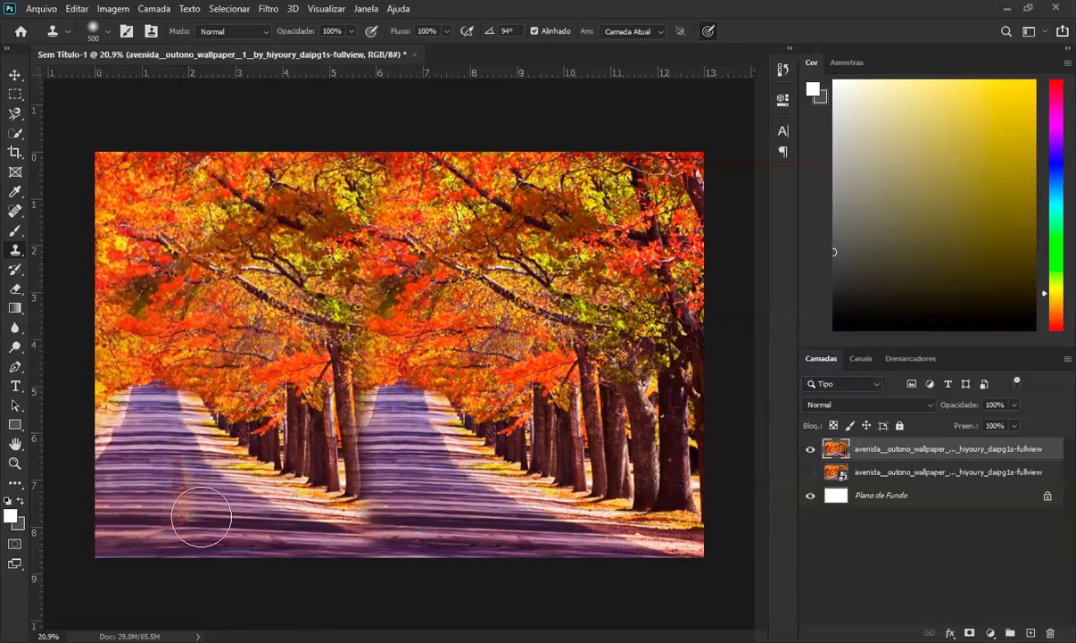
pyautogui.moveTo(342, 526); pyautogui.dragTo(352, 160)
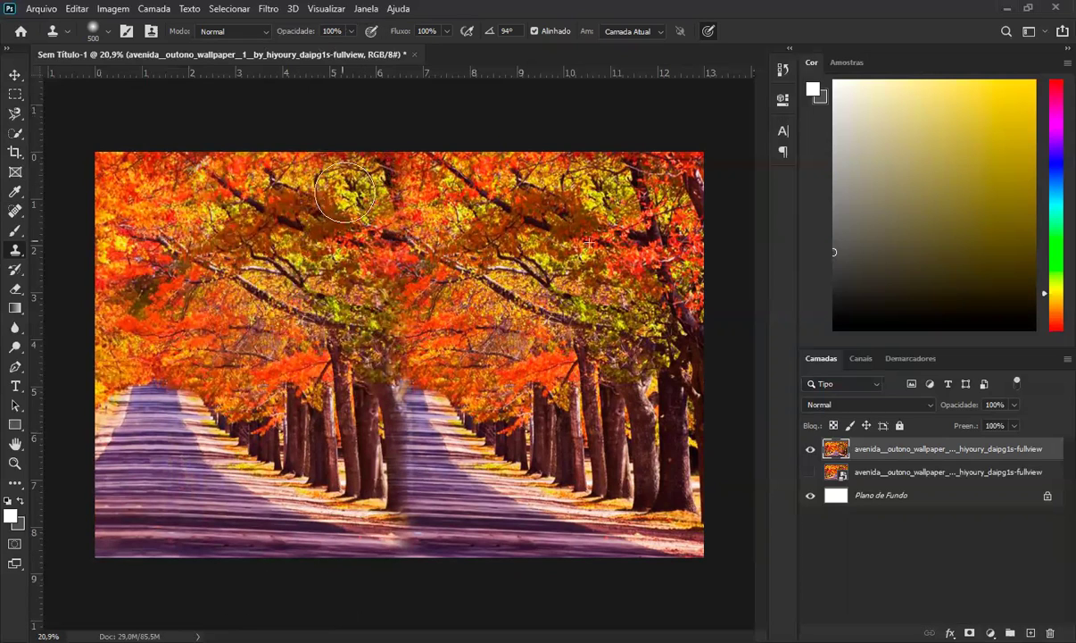
pyautogui.moveTo(423, 584)
pyautogui.mouseDown()
pyautogui.moveTo(393, 417)
pyautogui.moveTo(418, 96)
pyautogui.moveTo(425, 546)
pyautogui.moveTo(416, 48)
pyautogui.moveTo(451, 591)
pyautogui.moveTo(486, 128)
pyautogui.moveTo(496, 178)
pyautogui.moveTo(541, 539)
pyautogui.moveTo(499, 591)
pyautogui.mouseUp()
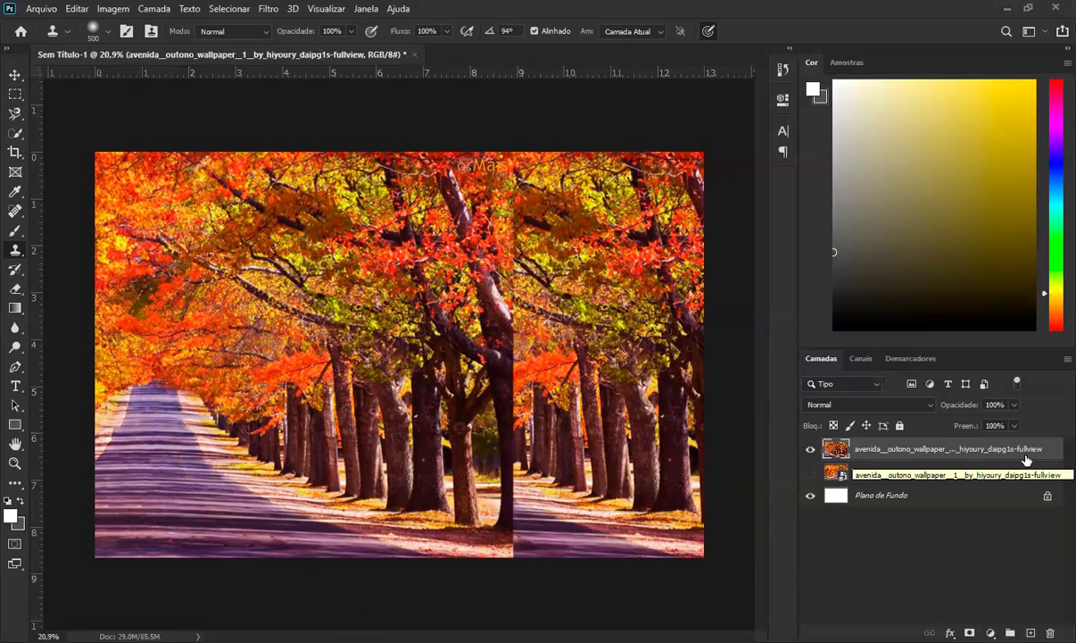
pyautogui.hotkey('ctrl', 'z')
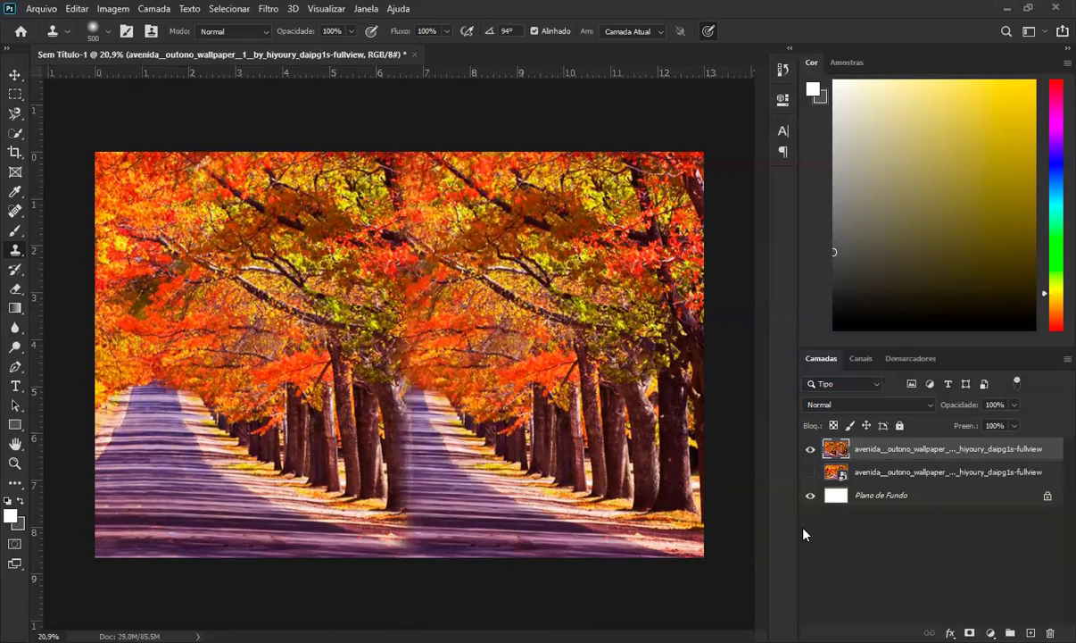
pyautogui.hotkey('ctrl', 'z')
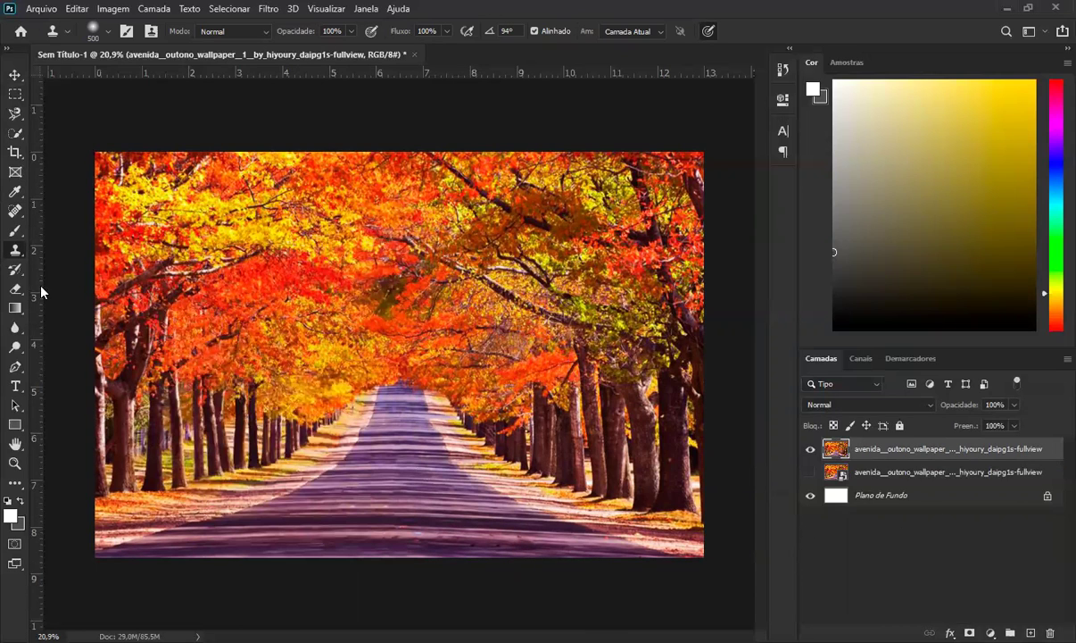
# Try a Pattern Stamp stroke with the current dark pattern at the far end of the road, and undo it
pyautogui.rightClick(16, 252)
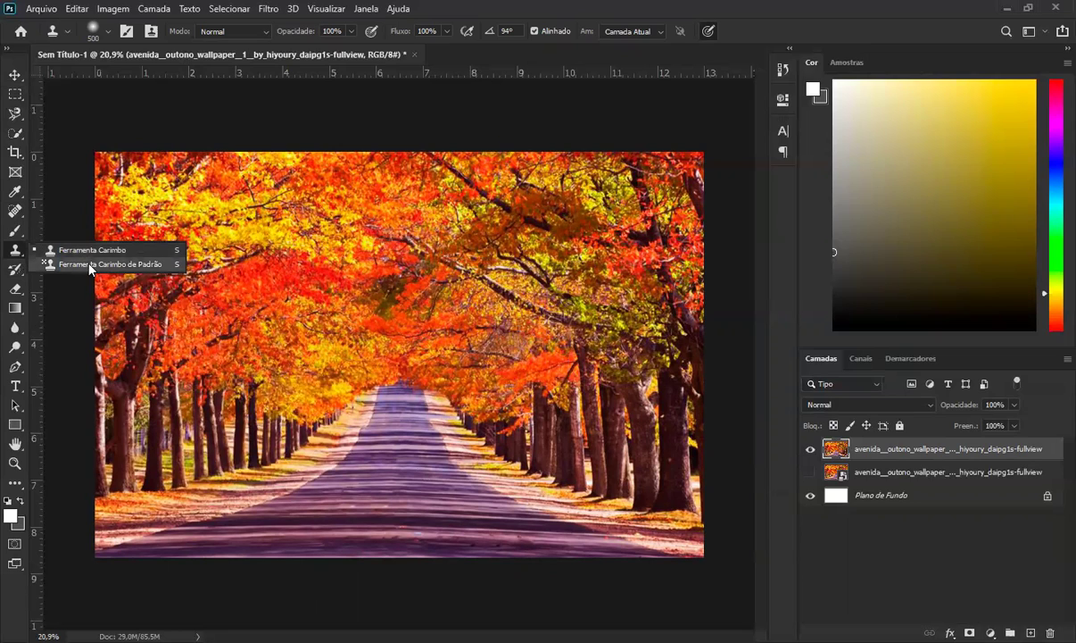
pyautogui.click(107, 265)
pyautogui.moveTo(384, 384)
pyautogui.mouseDown()
pyautogui.moveTo(344, 447)
pyautogui.moveTo(385, 392)
pyautogui.moveTo(361, 445)
pyautogui.moveTo(342, 425)
pyautogui.moveTo(402, 433)
pyautogui.moveTo(361, 440)
pyautogui.moveTo(420, 447)
pyautogui.moveTo(435, 381)
pyautogui.mouseUp()
pyautogui.hotkey('ctrl', 'z')
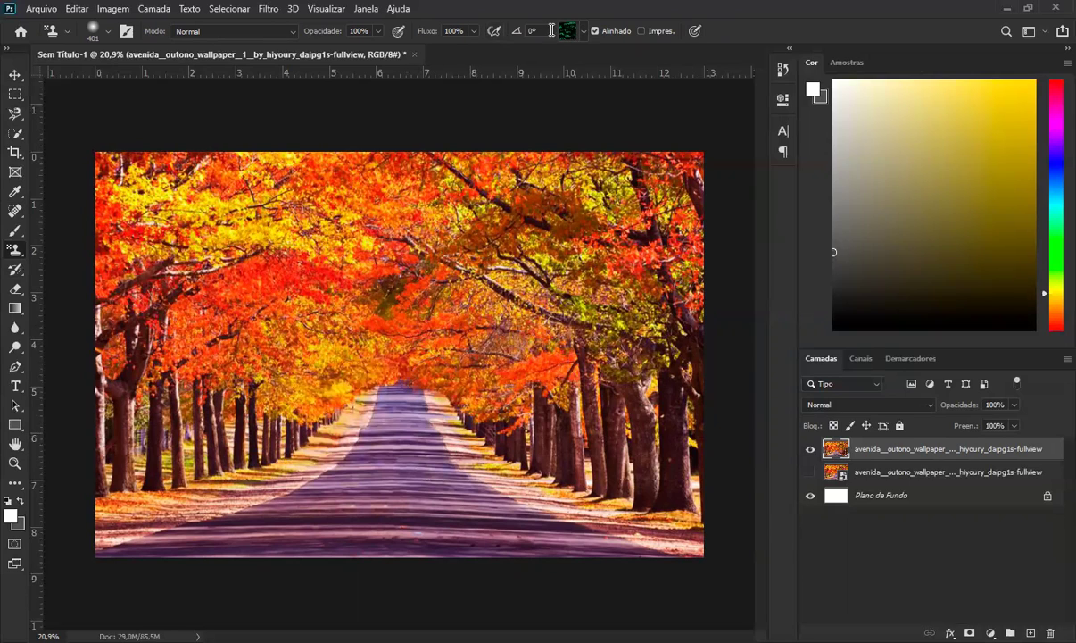
# Try painting the road with the first Grama pattern using the Pattern Stamp, and undo the painting
pyautogui.click(585, 32)
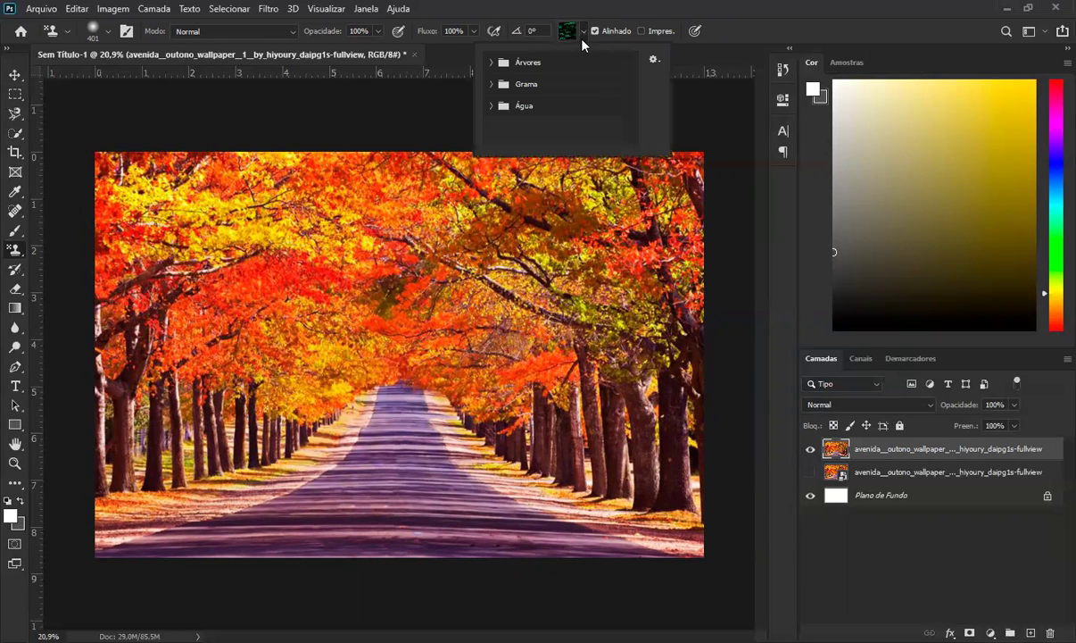
pyautogui.click(491, 63)
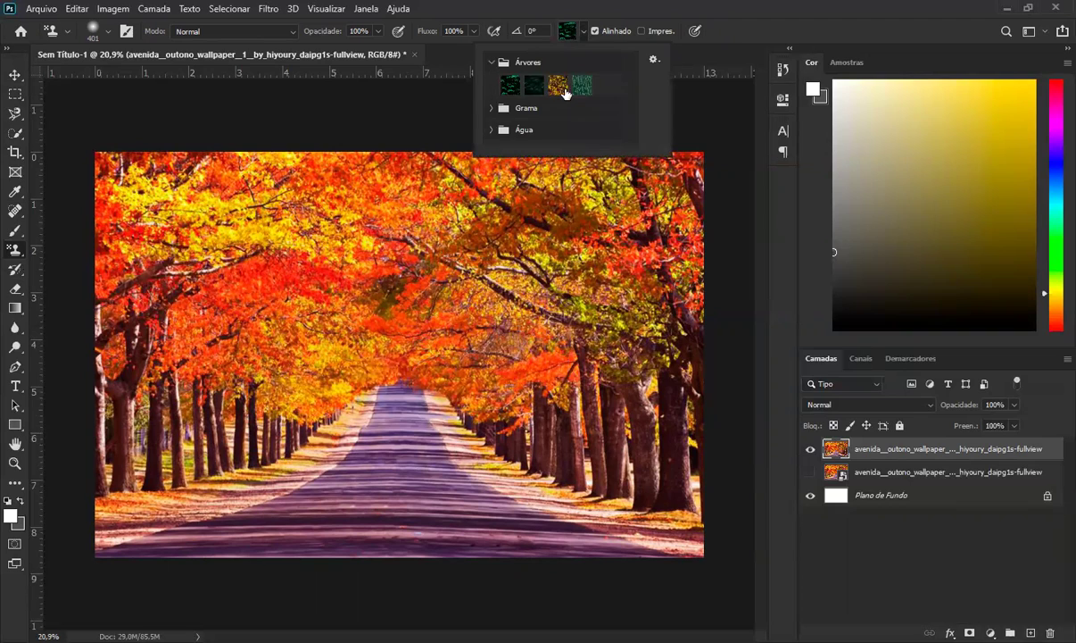
pyautogui.click(502, 111)
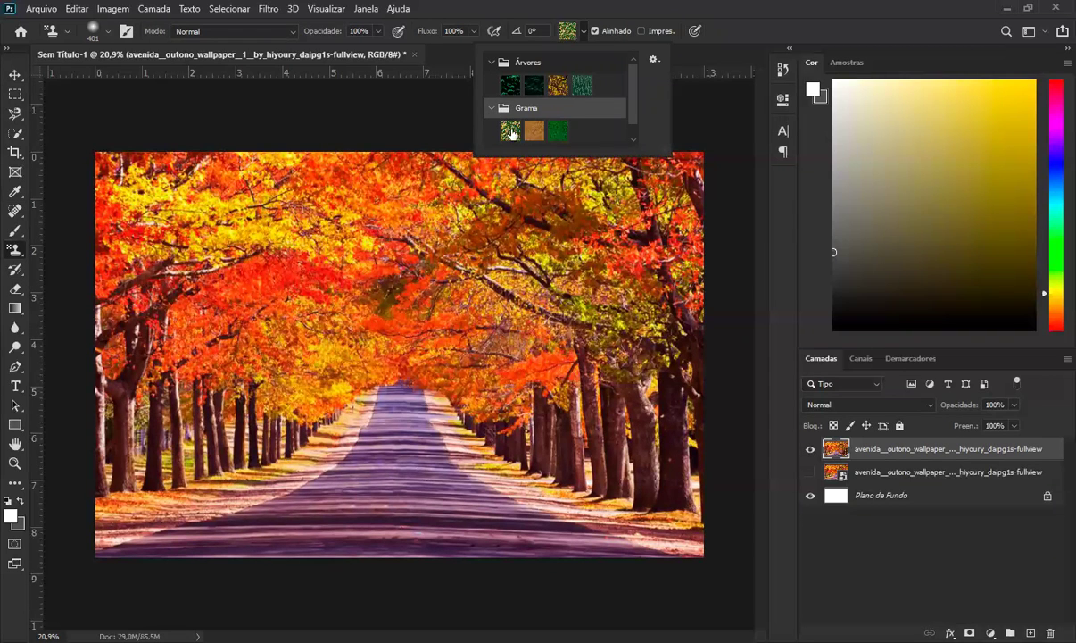
pyautogui.click(510, 131)
pyautogui.moveTo(379, 424)
pyautogui.mouseDown()
pyautogui.moveTo(399, 410)
pyautogui.moveTo(250, 500)
pyautogui.moveTo(349, 490)
pyautogui.moveTo(351, 526)
pyautogui.moveTo(444, 562)
pyautogui.moveTo(312, 560)
pyautogui.moveTo(436, 527)
pyautogui.moveTo(450, 446)
pyautogui.moveTo(616, 535)
pyautogui.moveTo(692, 557)
pyautogui.moveTo(625, 517)
pyautogui.moveTo(80, 533)
pyautogui.moveTo(205, 464)
pyautogui.moveTo(70, 520)
pyautogui.moveTo(125, 486)
pyautogui.mouseUp()
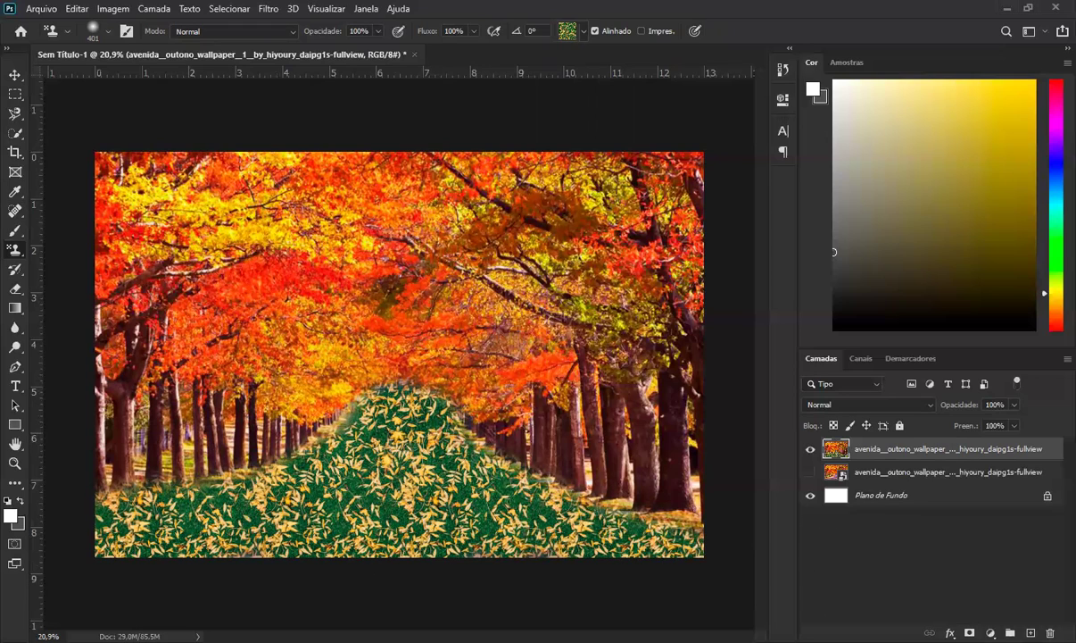
pyautogui.hotkey('ctrl', 'z')
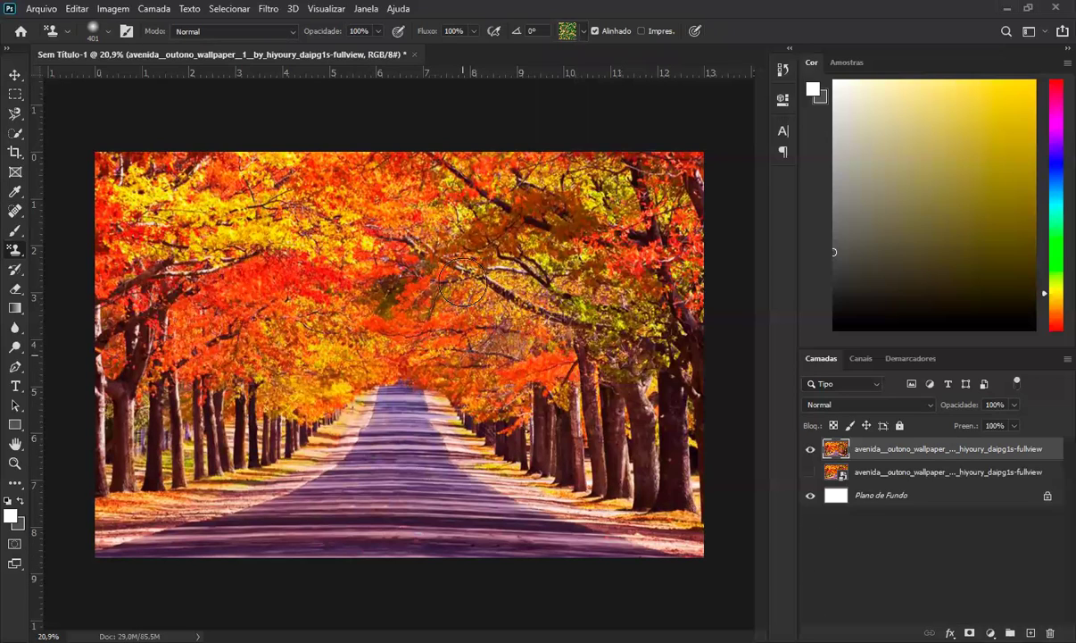
# Paint the whole photo with the golden Árvores pattern, undo it, and stamp that pattern on two small spots in the central foliage
pyautogui.click(568, 34)
pyautogui.scroll(-1, 571, 134)
pyautogui.scroll(1, 573, 132)
pyautogui.click(554, 86)
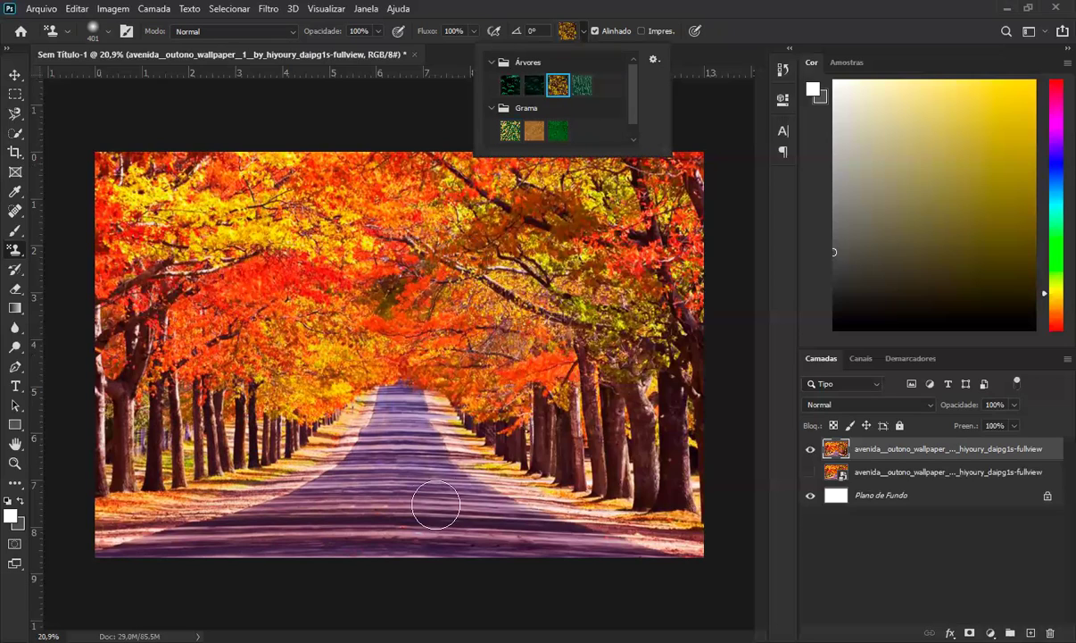
pyautogui.moveTo(415, 449)
pyautogui.mouseDown()
pyautogui.moveTo(319, 511)
pyautogui.moveTo(396, 488)
pyautogui.moveTo(420, 527)
pyautogui.moveTo(451, 527)
pyautogui.moveTo(407, 477)
pyautogui.moveTo(386, 431)
pyautogui.moveTo(391, 405)
pyautogui.moveTo(424, 421)
pyautogui.moveTo(385, 421)
pyautogui.moveTo(292, 485)
pyautogui.moveTo(174, 508)
pyautogui.moveTo(322, 480)
pyautogui.moveTo(263, 531)
pyautogui.moveTo(204, 544)
pyautogui.moveTo(324, 534)
pyautogui.moveTo(148, 539)
pyautogui.moveTo(74, 527)
pyautogui.moveTo(450, 504)
pyautogui.moveTo(388, 537)
pyautogui.moveTo(497, 563)
pyautogui.moveTo(496, 542)
pyautogui.moveTo(418, 428)
pyautogui.moveTo(725, 565)
pyautogui.moveTo(503, 533)
pyautogui.moveTo(697, 534)
pyautogui.moveTo(566, 491)
pyautogui.moveTo(503, 455)
pyautogui.moveTo(721, 407)
pyautogui.moveTo(529, 481)
pyautogui.moveTo(676, 429)
pyautogui.moveTo(535, 450)
pyautogui.moveTo(728, 376)
pyautogui.moveTo(444, 430)
pyautogui.moveTo(738, 479)
pyautogui.moveTo(167, 448)
pyautogui.moveTo(41, 553)
pyautogui.moveTo(339, 411)
pyautogui.moveTo(311, 473)
pyautogui.moveTo(552, 486)
pyautogui.mouseUp()
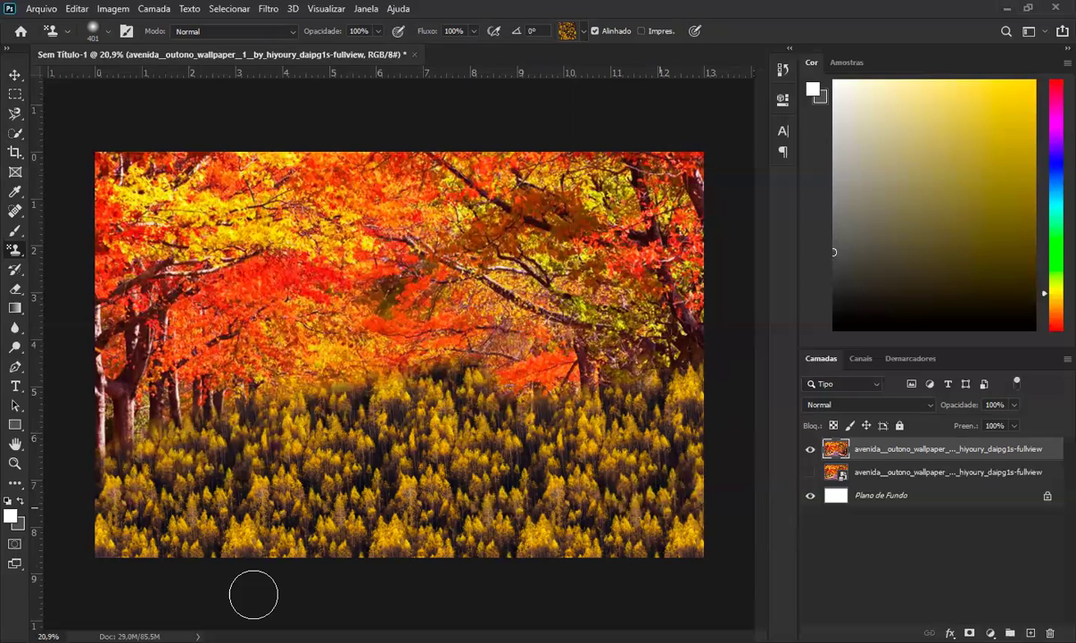
pyautogui.moveTo(434, 379)
pyautogui.mouseDown()
pyautogui.moveTo(706, 313)
pyautogui.moveTo(107, 322)
pyautogui.moveTo(235, 403)
pyautogui.moveTo(398, 318)
pyautogui.moveTo(125, 317)
pyautogui.moveTo(614, 234)
pyautogui.moveTo(31, 204)
pyautogui.moveTo(336, 154)
pyautogui.moveTo(39, 143)
pyautogui.moveTo(166, 227)
pyautogui.moveTo(95, 357)
pyautogui.moveTo(141, 328)
pyautogui.moveTo(141, 422)
pyautogui.mouseUp()
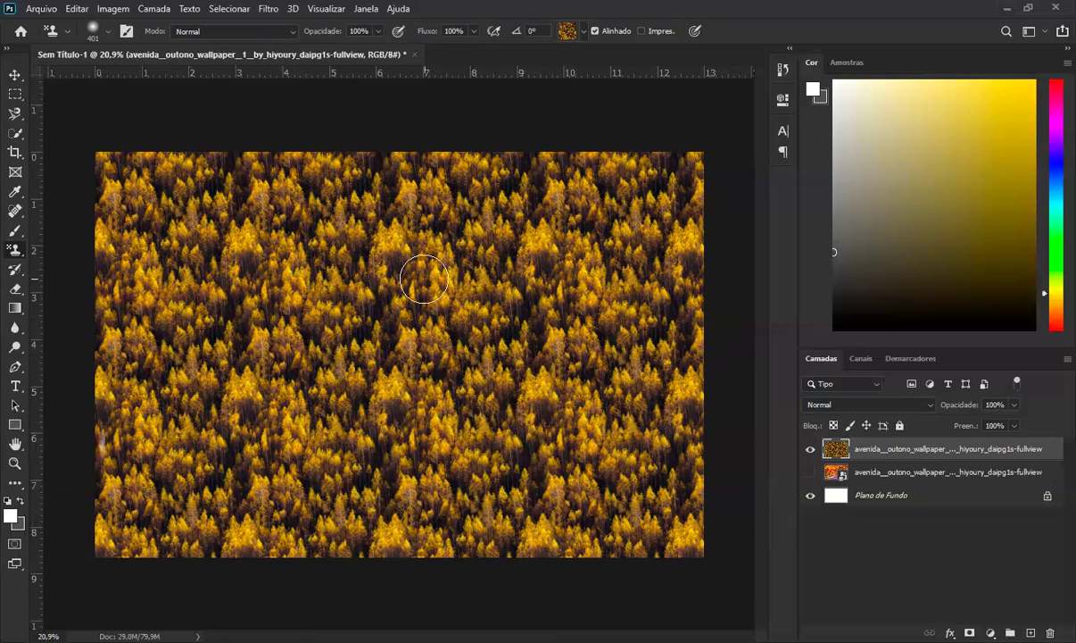
pyautogui.hotkey('ctrl', 'z')
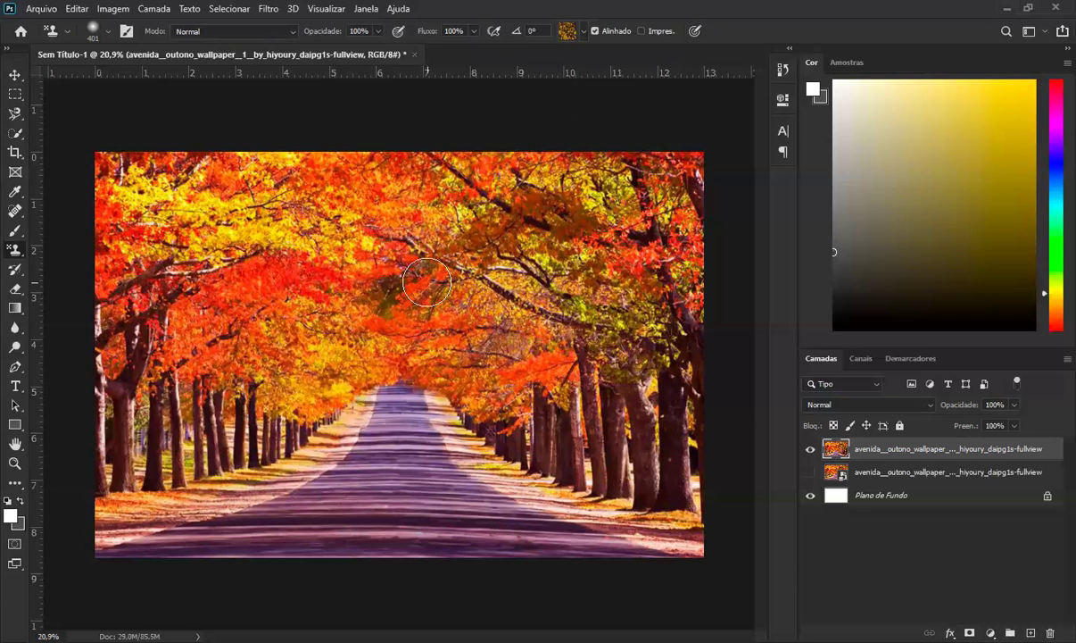
pyautogui.click(277, 269)
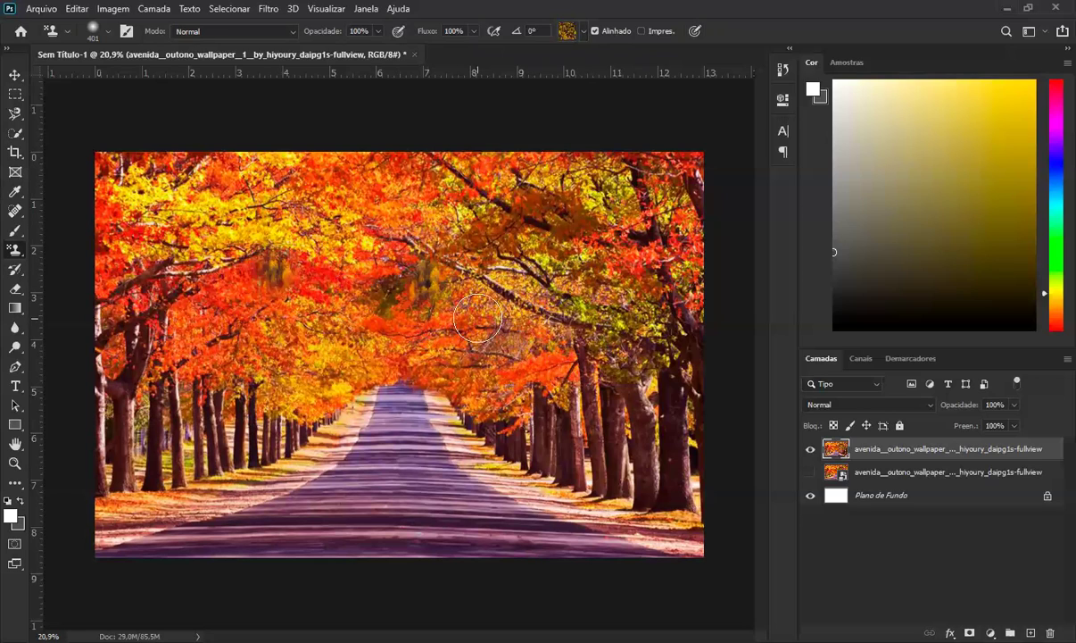
pyautogui.click(15, 74)
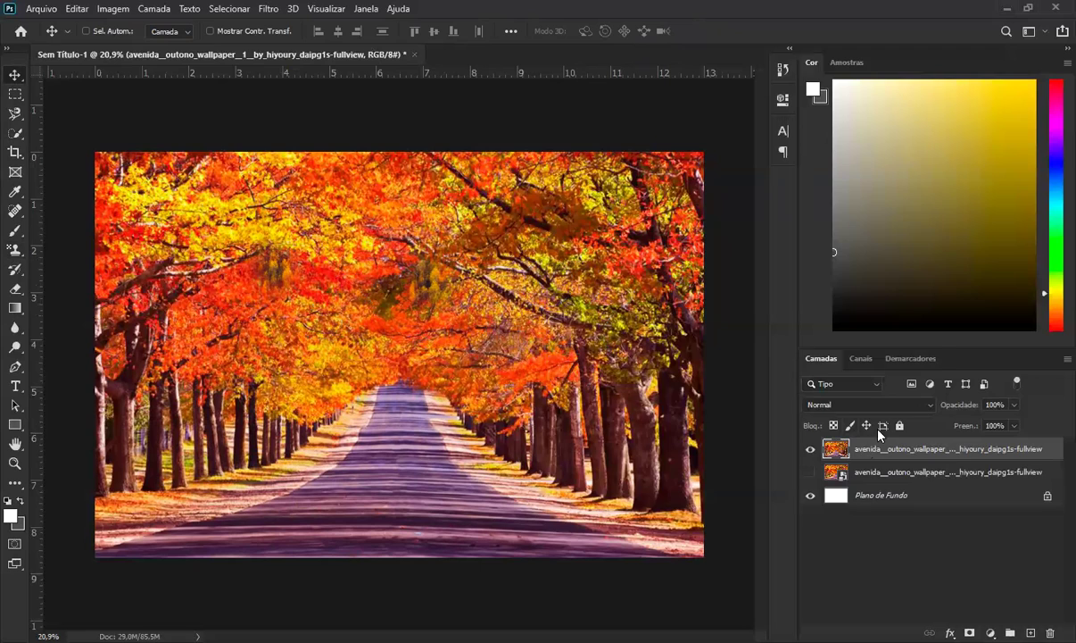
# Open the Camera Raw filter on the topmost photo layer and activate its Transform tool
pyautogui.click(258, 5)
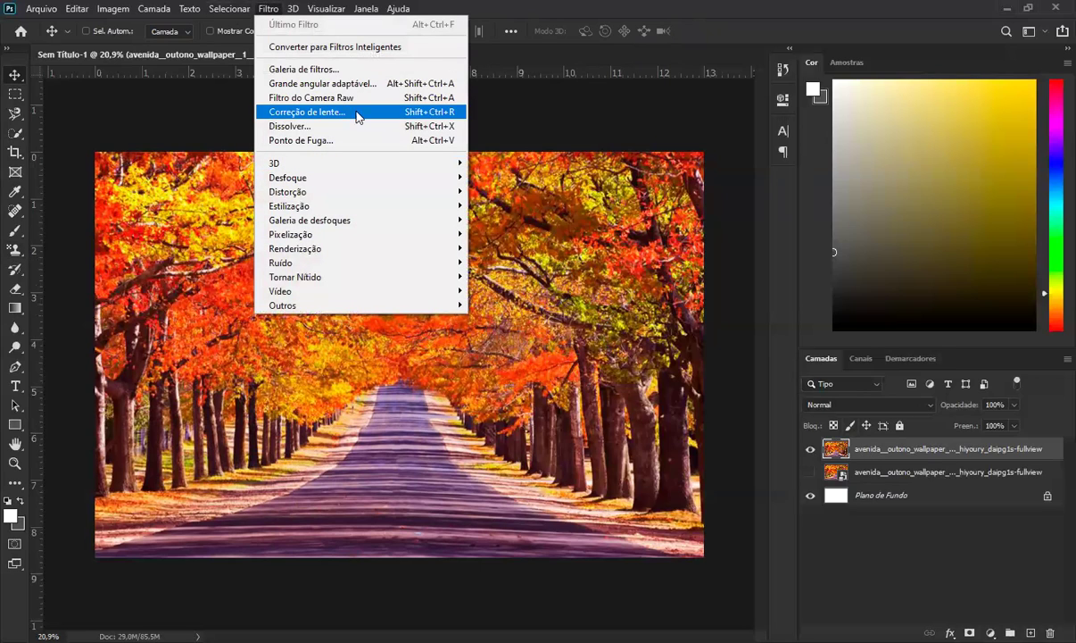
pyautogui.click(445, 100)
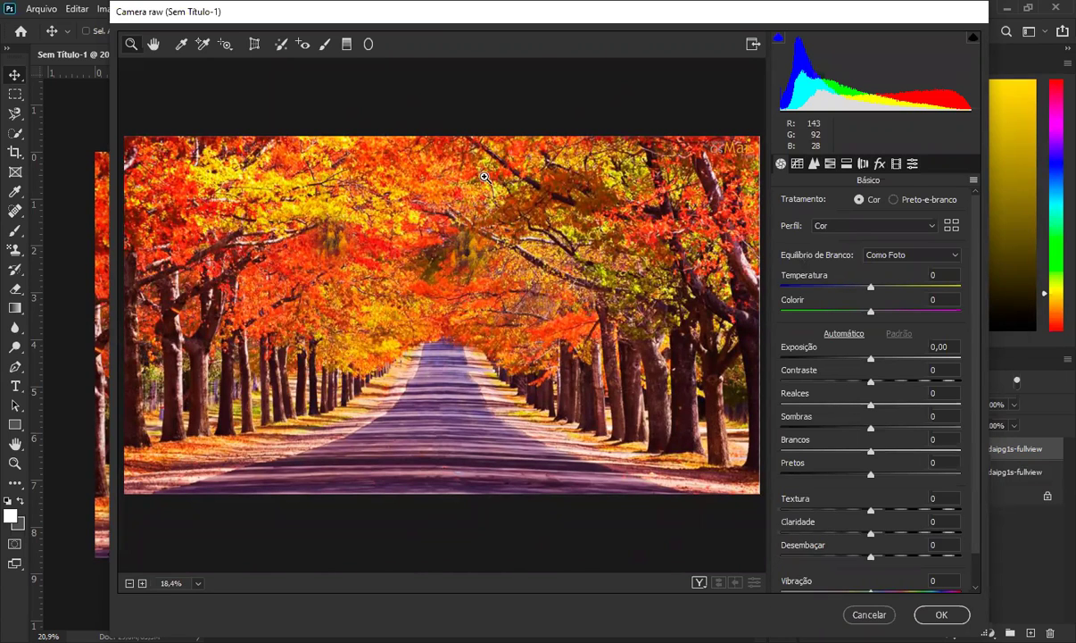
pyautogui.click(254, 46)
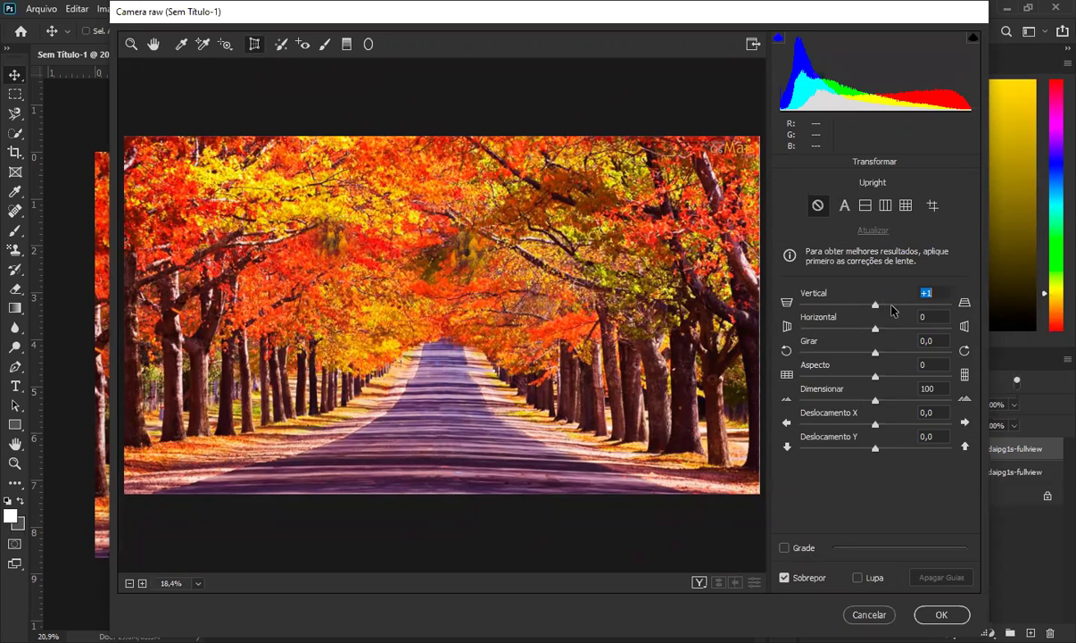
# Try a vertical perspective of +7 and a horizontal one of +1, and reset Vertical to 0
pyautogui.press('Up')
pyautogui.press('Up')
pyautogui.press('Up')
pyautogui.press('Up')
pyautogui.press('Up')
pyautogui.press('Up')
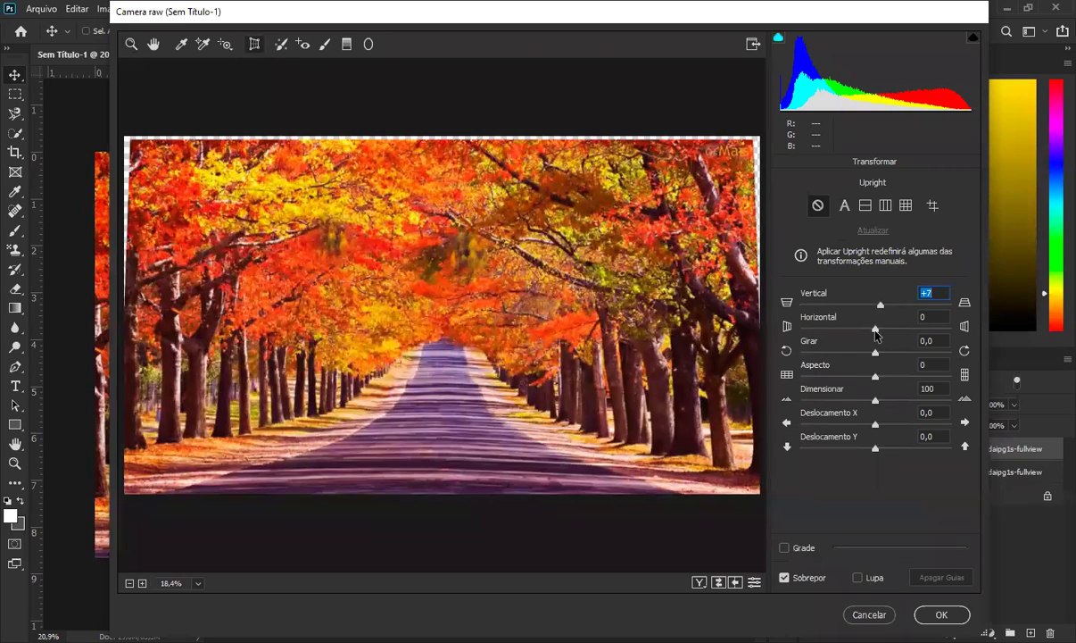
pyautogui.press('Up')
pyautogui.doubleClick(881, 306)
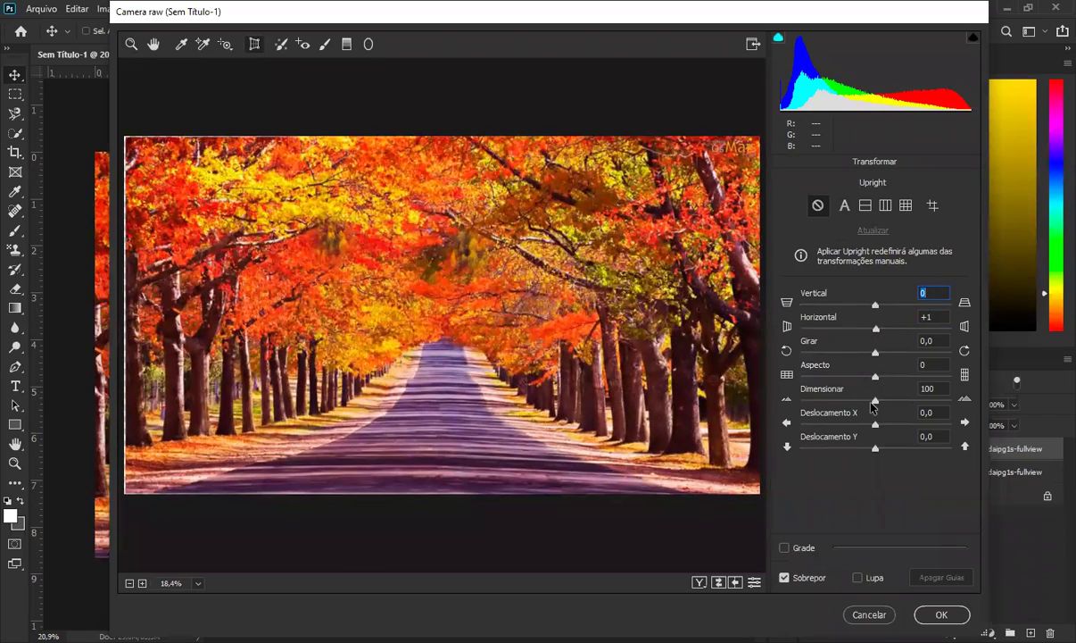
# Enlarge the photo by setting the transform scale (Dimensionar) to 111
pyautogui.press('Up')
pyautogui.press('Up')
pyautogui.press('Up')
pyautogui.press('Up')
pyautogui.press('Up')
pyautogui.press('Up')
pyautogui.press('Up')
pyautogui.press('Up')
pyautogui.press('Up')
pyautogui.press('Up')
pyautogui.press('Up')
pyautogui.press('Up')
pyautogui.press('Tab')
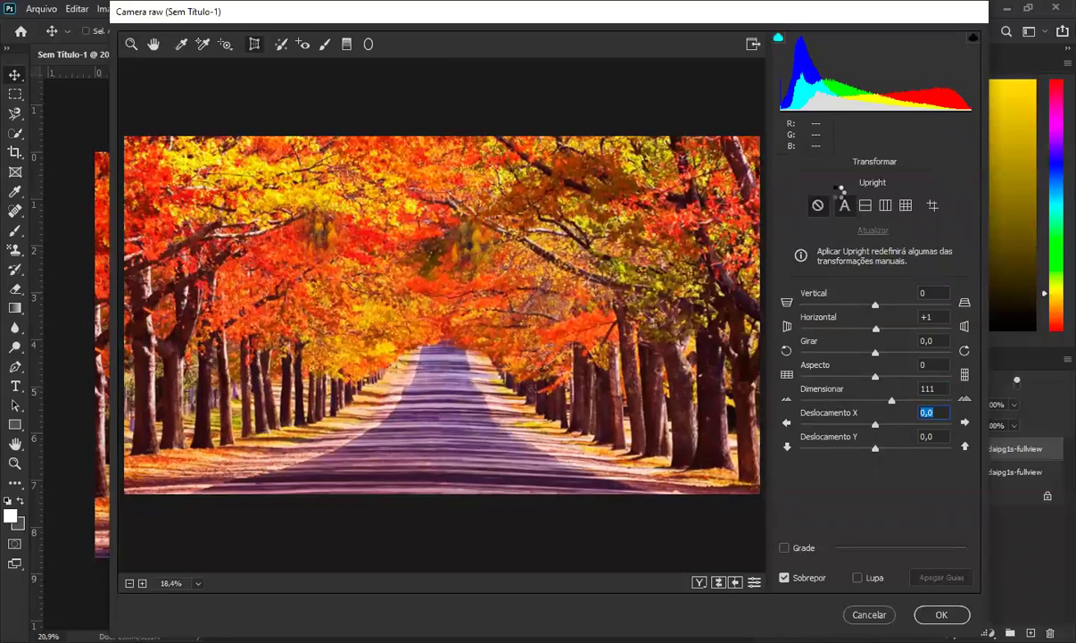
# Apply the automatic Upright correction and set Vertical to -1
pyautogui.doubleClick(842, 328)
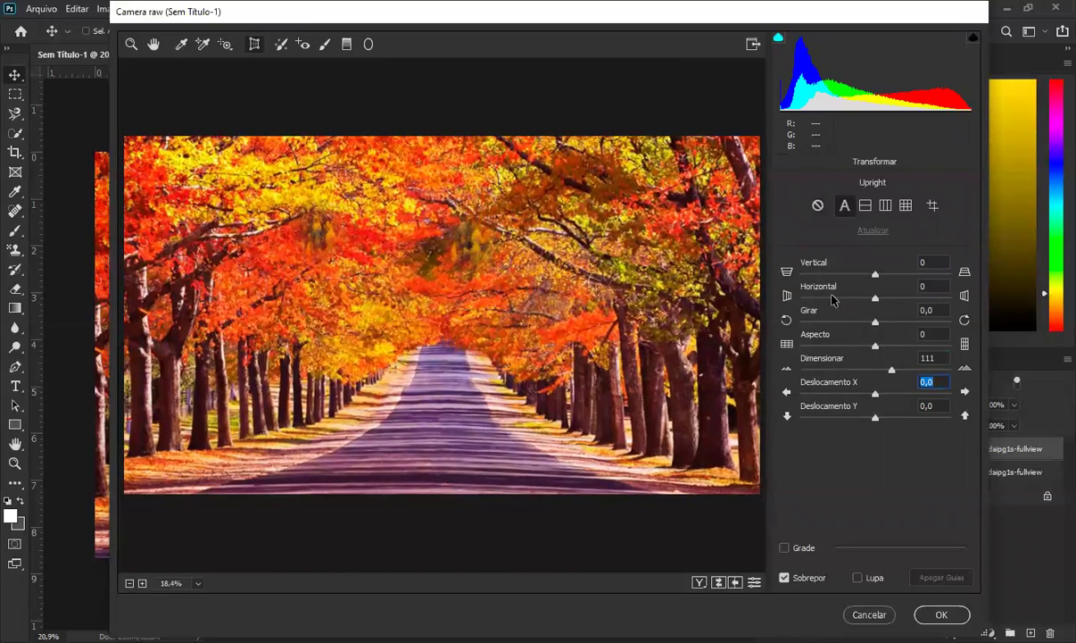
pyautogui.moveTo(875, 275)
pyautogui.mouseDown()
pyautogui.moveTo(814, 273)
pyautogui.moveTo(970, 286)
pyautogui.moveTo(847, 274)
pyautogui.moveTo(873, 273)
pyautogui.mouseUp()
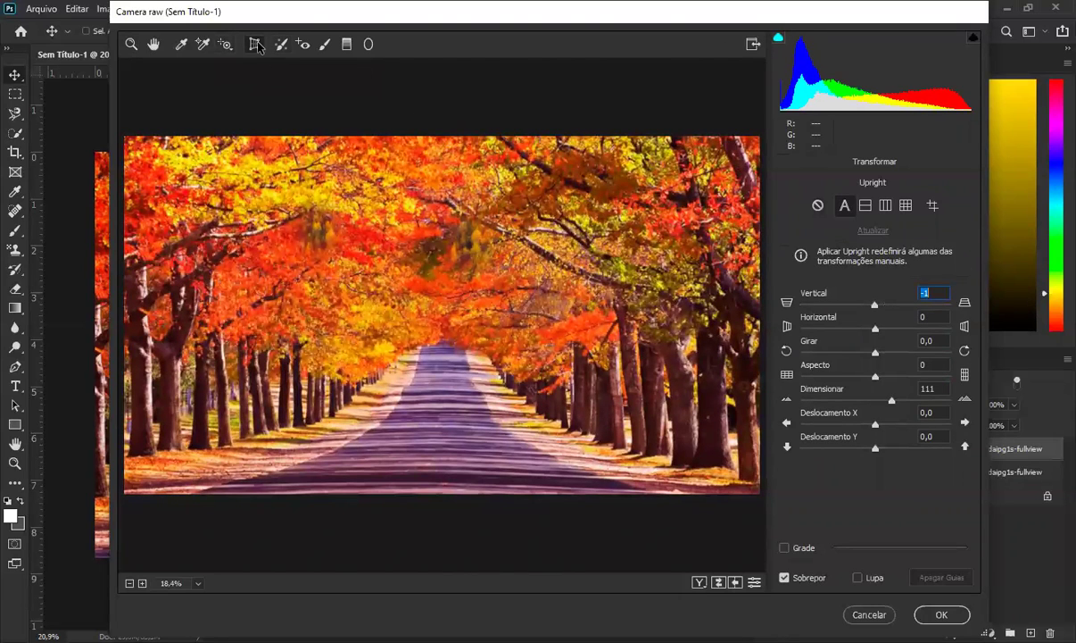
# Add a graduated filter running from the photo's top edge down to the lower part of the road
pyautogui.click(347, 45)
pyautogui.moveTo(400, 168); pyautogui.dragTo(406, 343)
pyautogui.moveTo(404, 404); pyautogui.dragTo(397, 442)
pyautogui.moveTo(398, 168); pyautogui.dragTo(399, 138)
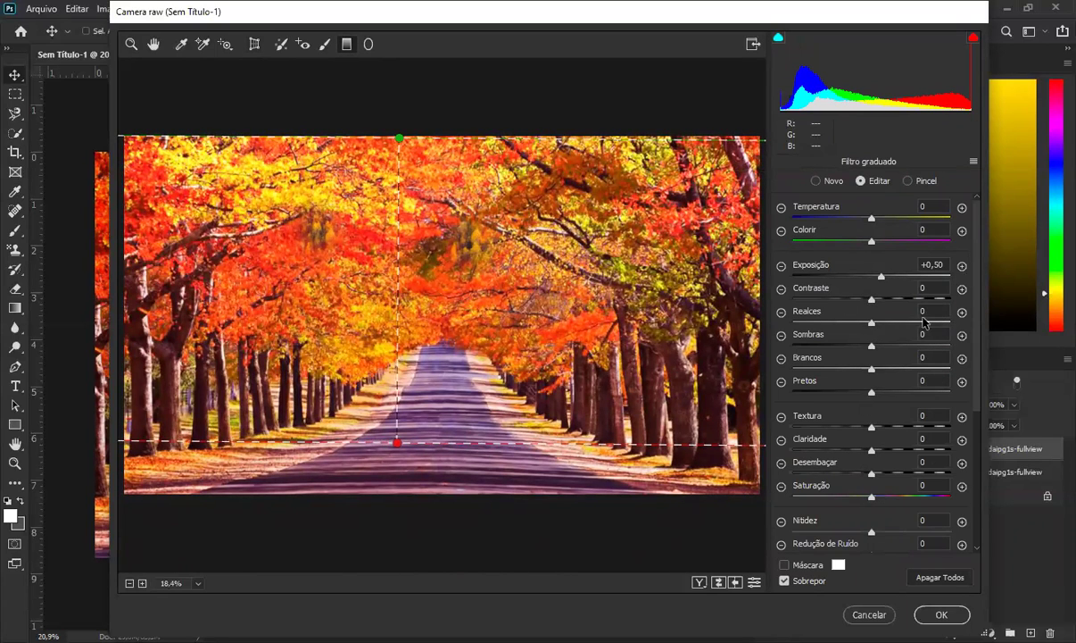
# Set the graduated filter to Temperature +33, Exposure +1,85 and Shadows -78, and shorten its range to the upper foliage
pyautogui.moveTo(835, 261); pyautogui.dragTo(772, 262)
pyautogui.moveTo(872, 217); pyautogui.dragTo(898, 217)
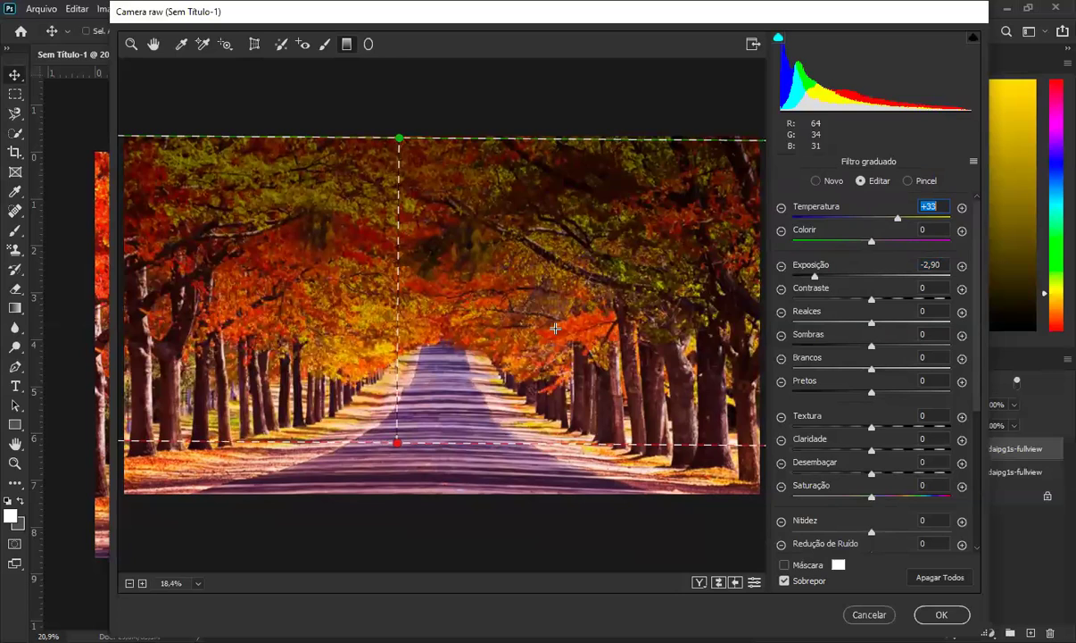
pyautogui.moveTo(814, 272); pyautogui.dragTo(907, 277)
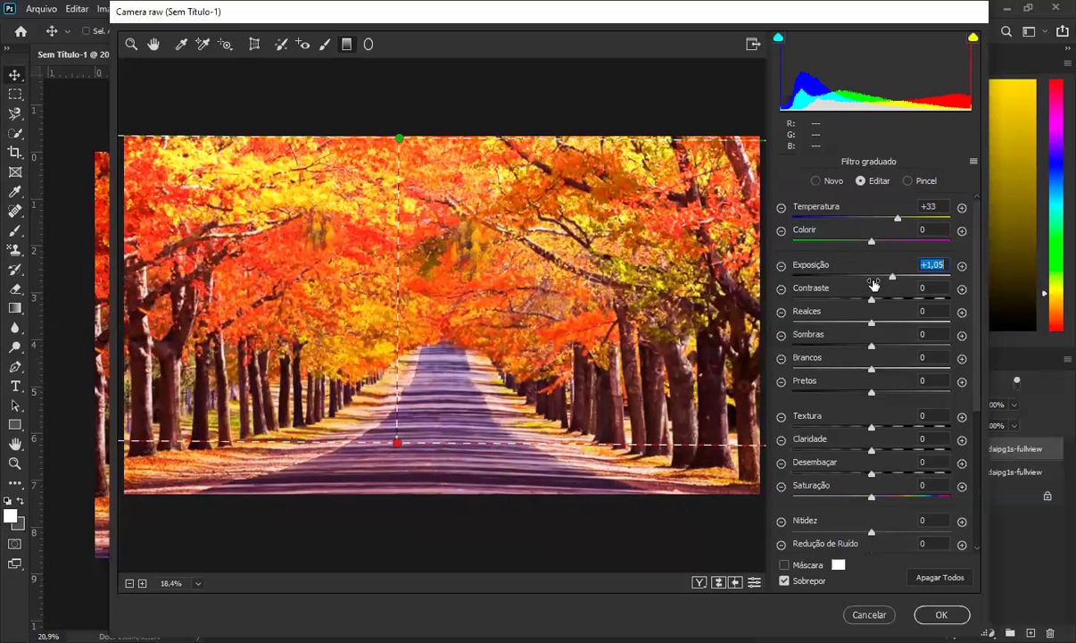
pyautogui.moveTo(391, 444); pyautogui.dragTo(392, 276)
pyautogui.moveTo(810, 345); pyautogui.dragTo(821, 346)
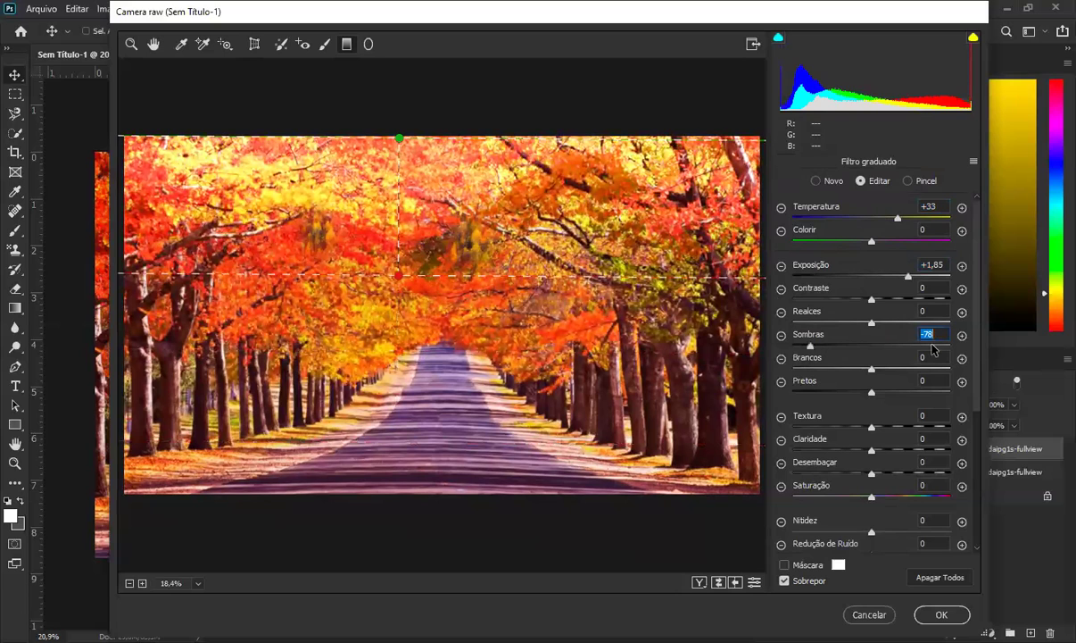
# Set the graduated filter's Exposure to +0,90 and Saturation to +68, and move the gradient up and toward the right-hand trees
pyautogui.click(888, 279)
pyautogui.moveTo(871, 495); pyautogui.dragTo(924, 496)
pyautogui.moveTo(393, 255); pyautogui.dragTo(578, 267)
pyautogui.moveTo(732, 267); pyautogui.dragTo(698, 265)
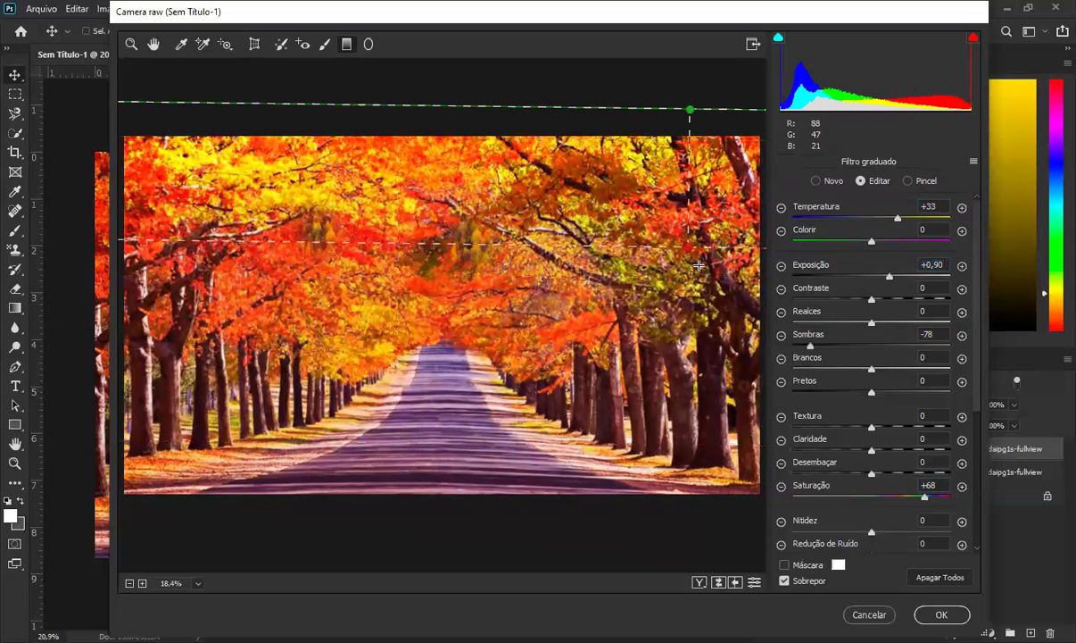
# Draw several additional graduated filters at different angles across the left-hand trees and the middle foliage
pyautogui.moveTo(193, 277); pyautogui.dragTo(227, 270)
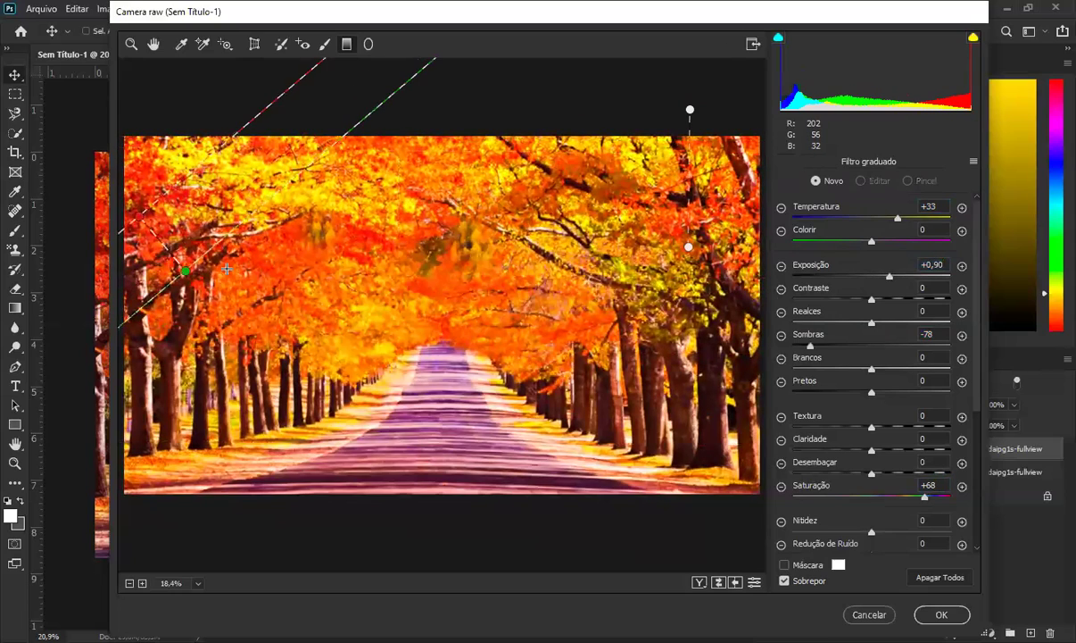
pyautogui.moveTo(344, 384); pyautogui.dragTo(339, 398)
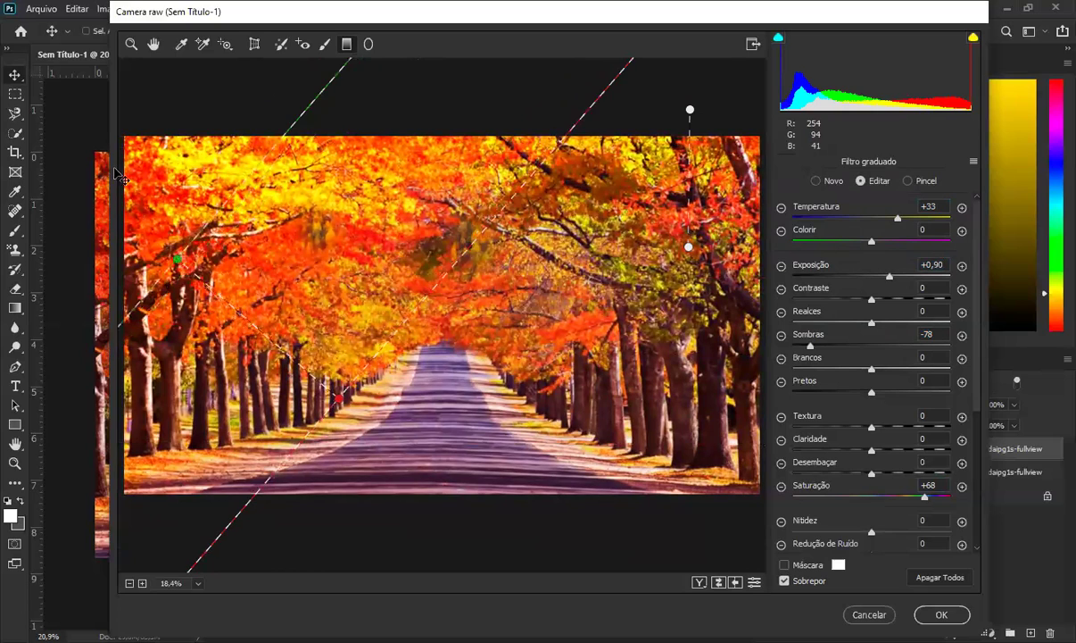
pyautogui.moveTo(303, 379); pyautogui.dragTo(214, 272)
pyautogui.click(375, 260)
pyautogui.moveTo(153, 218); pyautogui.dragTo(204, 266)
pyautogui.moveTo(356, 181); pyautogui.dragTo(357, 233)
pyautogui.moveTo(715, 304); pyautogui.dragTo(586, 484)
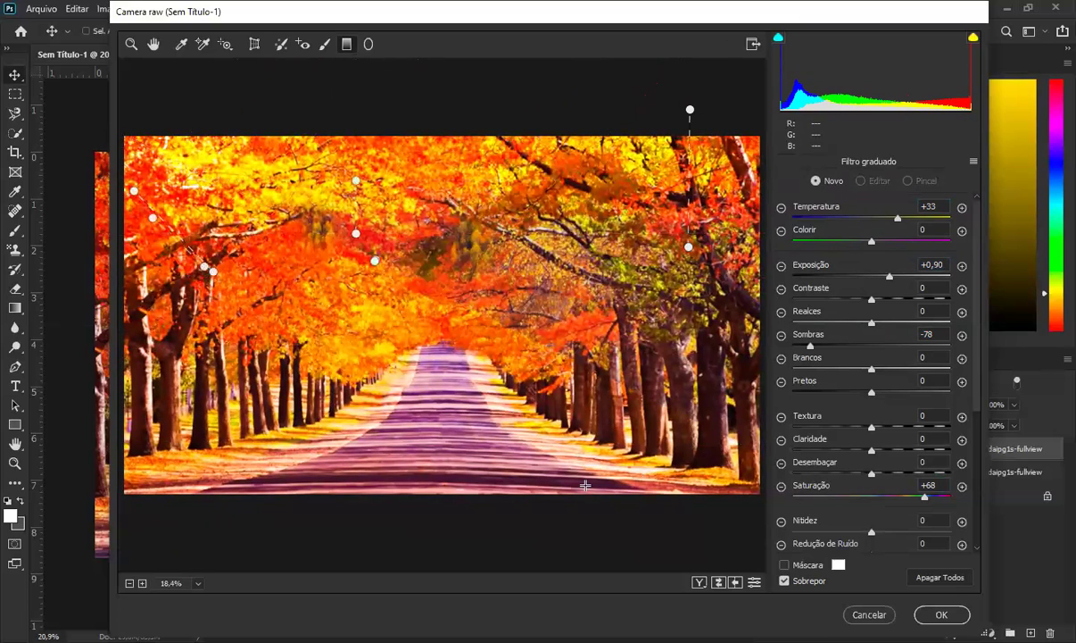
# Try a short graduated filter across the right-hand branches and delete it
pyautogui.moveTo(623, 265); pyautogui.dragTo(550, 254)
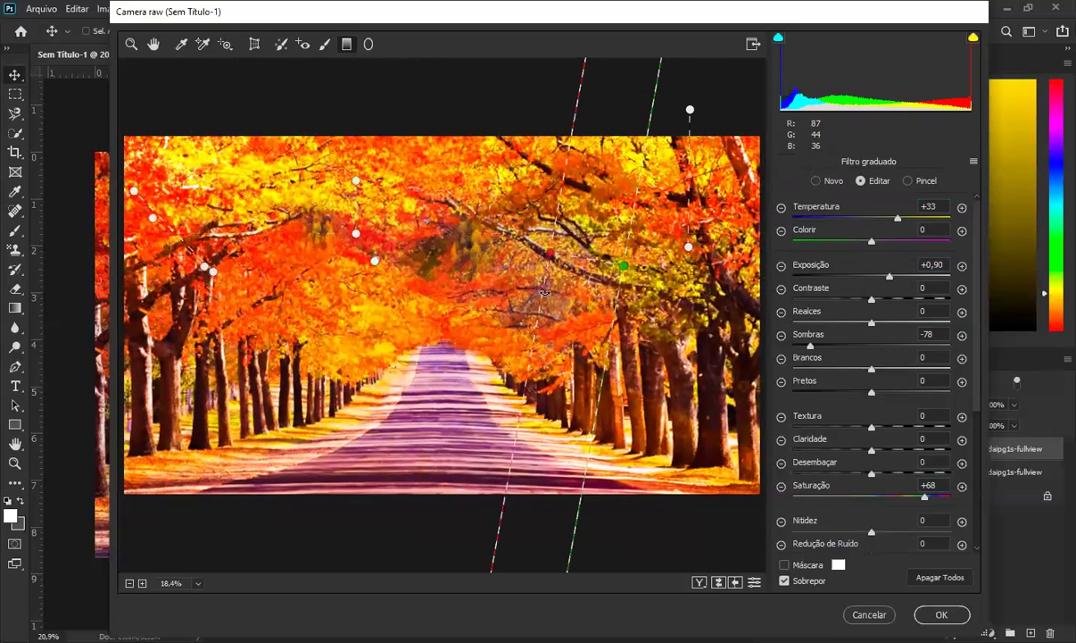
pyautogui.click(652, 348)
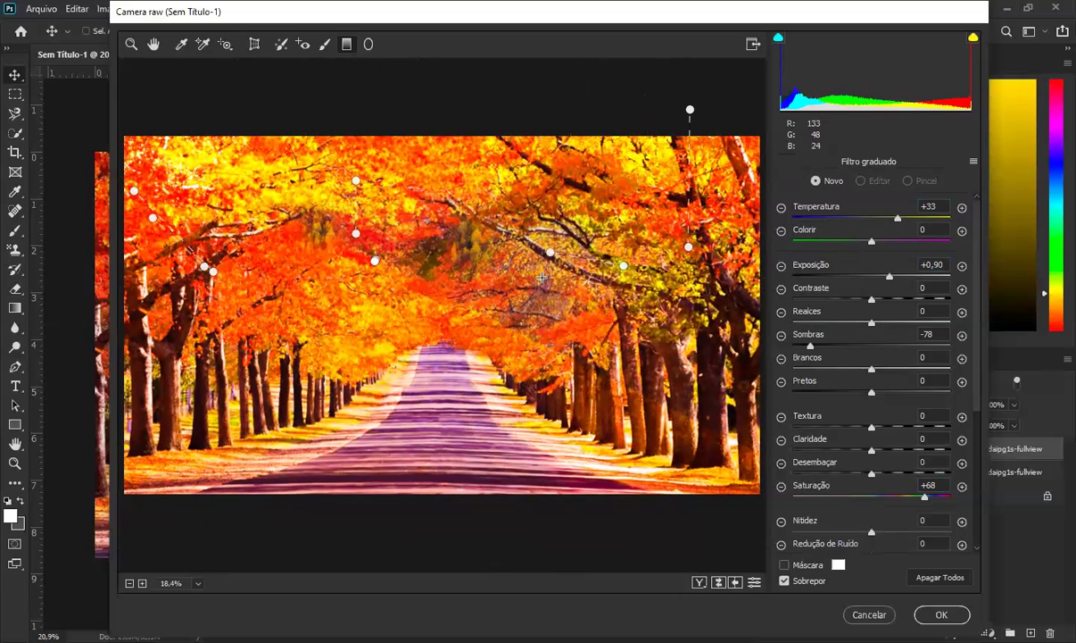
pyautogui.click(623, 266)
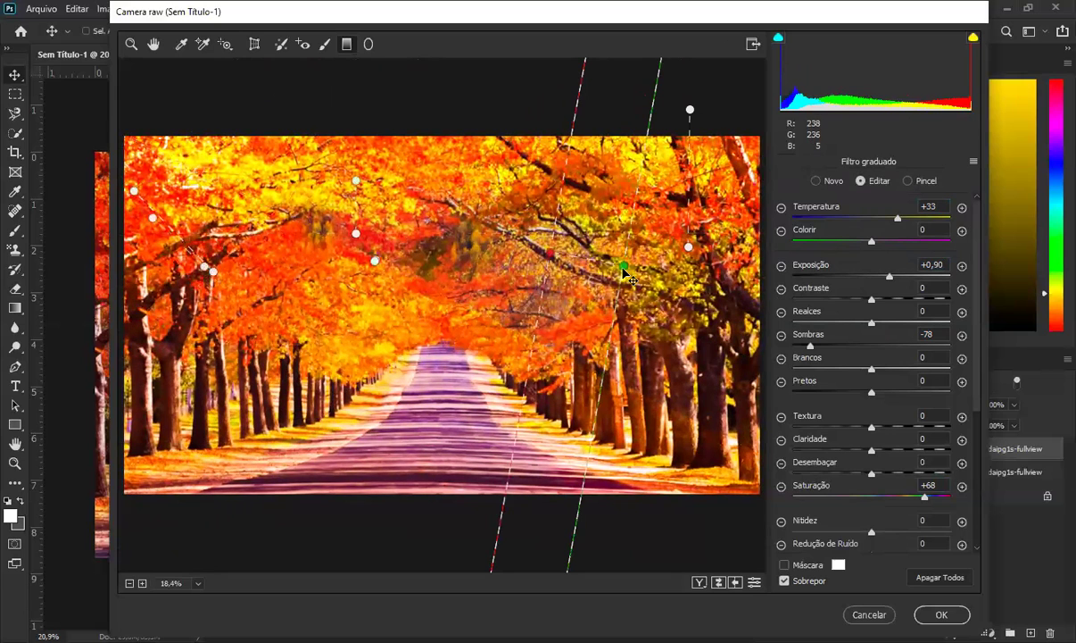
pyautogui.press('Delete')
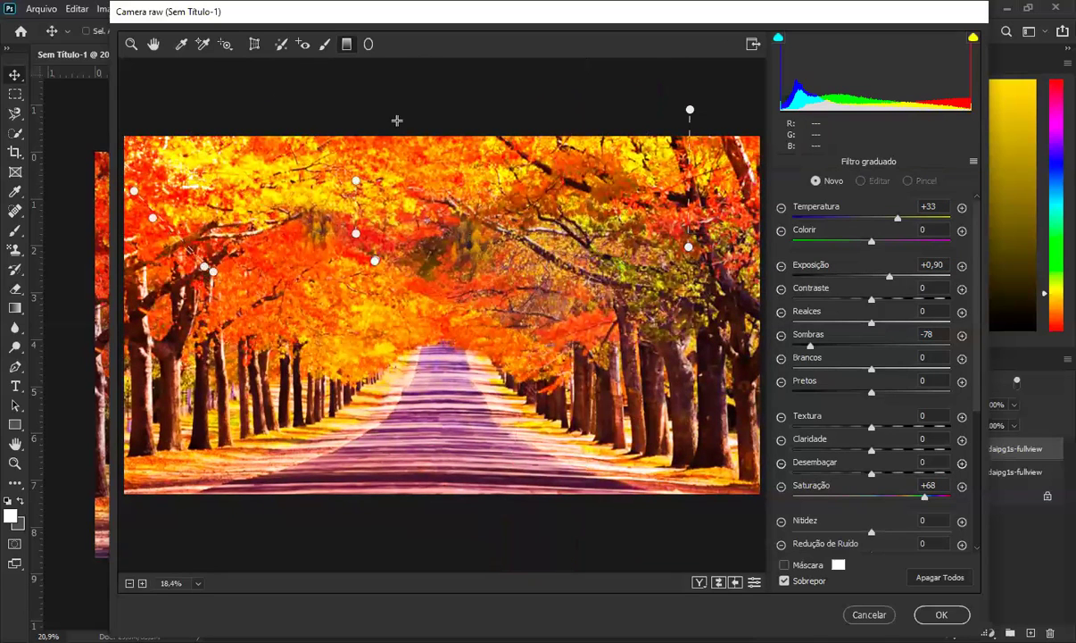
# Try a large radial filter centred on the end of the avenue, delete it, and close Camera Raw without keeping the edits
pyautogui.click(367, 44)
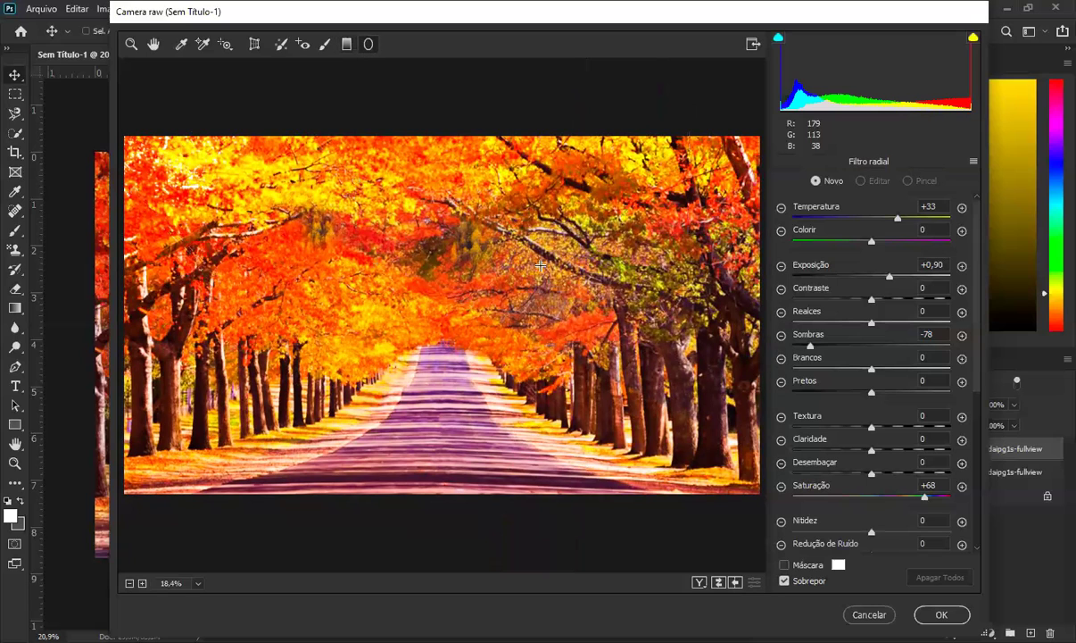
pyautogui.moveTo(478, 279); pyautogui.dragTo(685, 487)
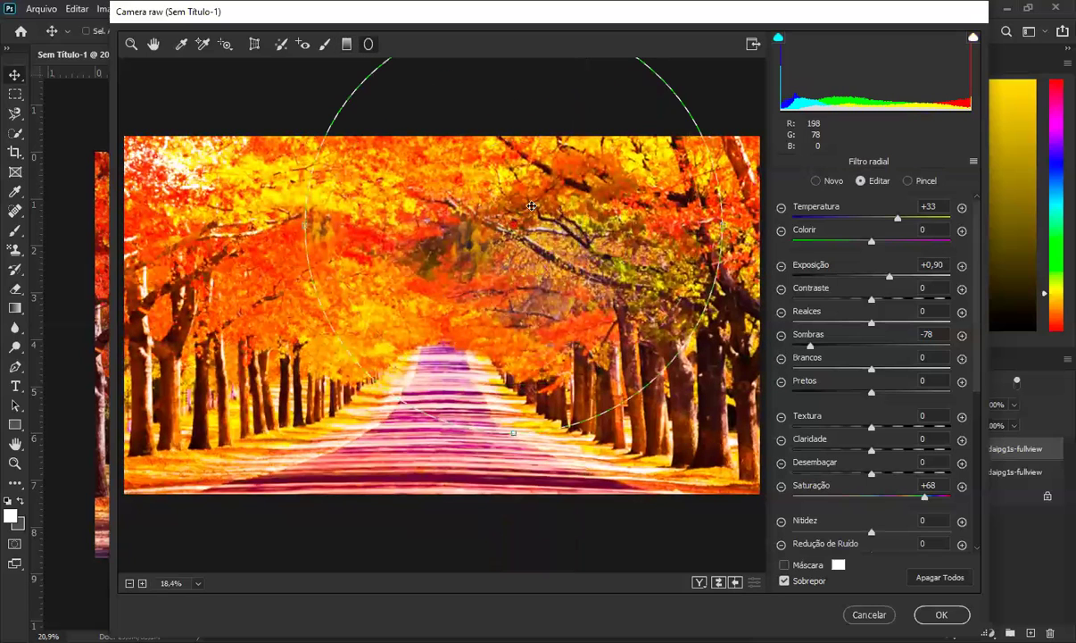
pyautogui.moveTo(480, 305); pyautogui.dragTo(450, 357)
pyautogui.rightClick(465, 276)
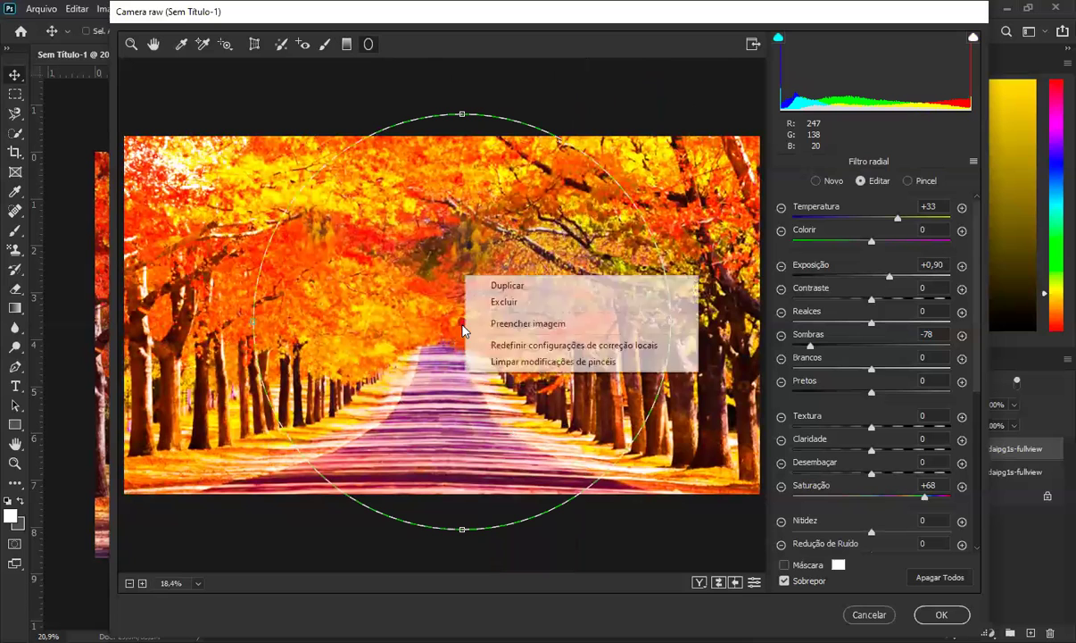
pyautogui.click(497, 305)
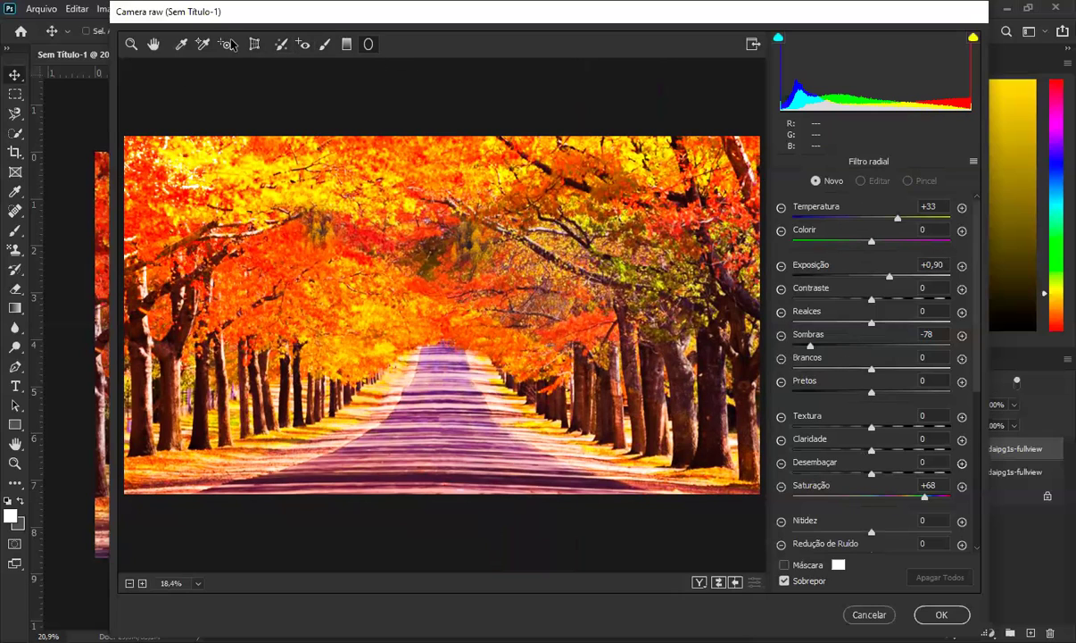
pyautogui.click(942, 614)
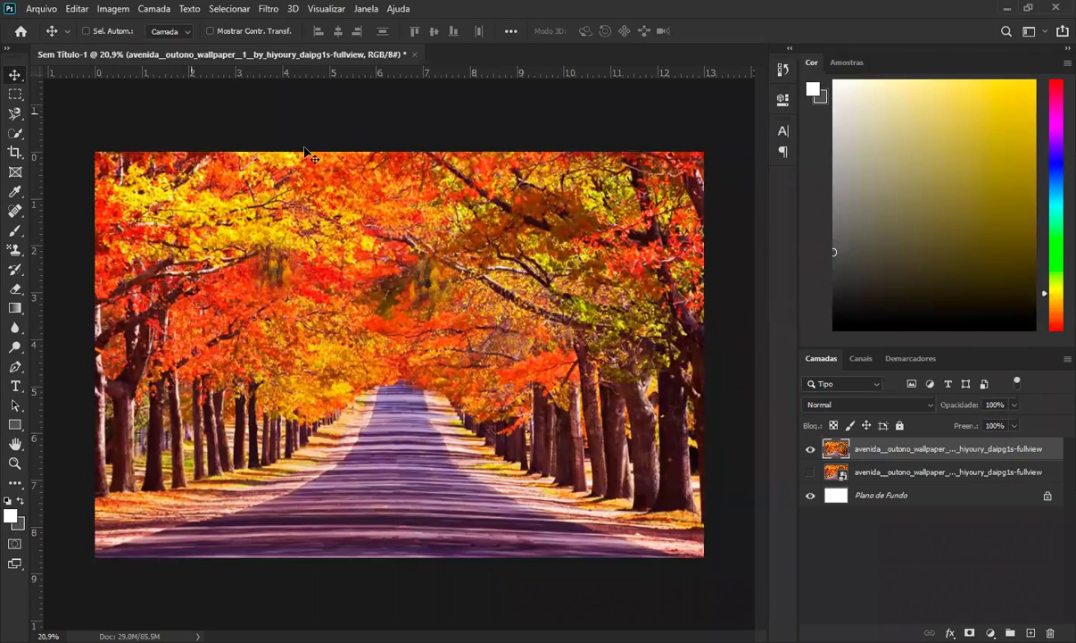
# Try a gradient overlay on the top photo layer with blend mode Sobrepor and 31% opacity, and cancel it
pyautogui.click(903, 534)
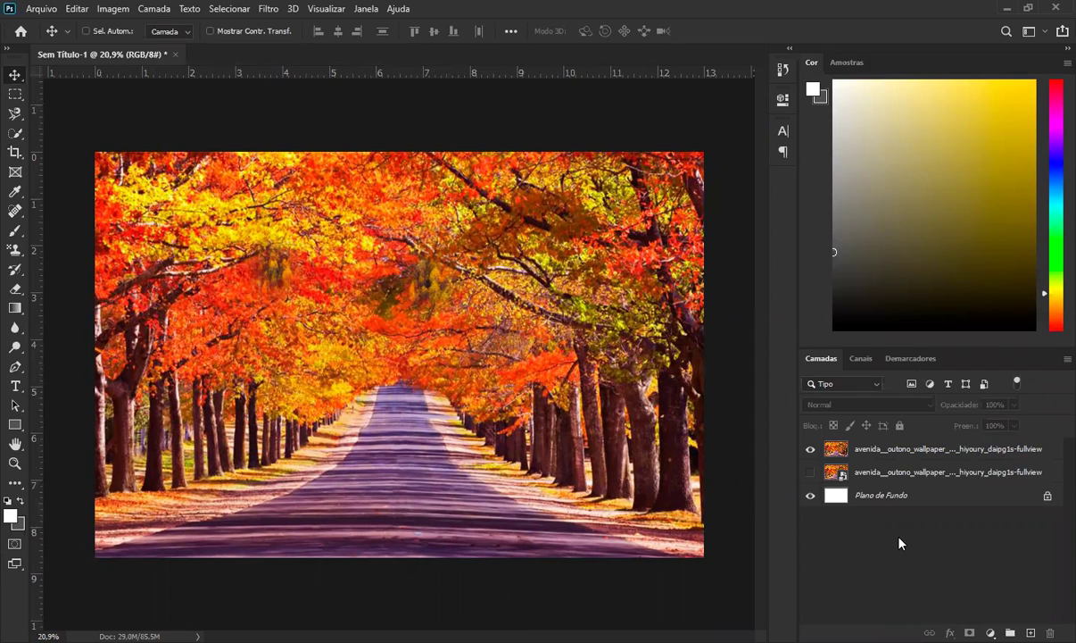
pyautogui.click(979, 450)
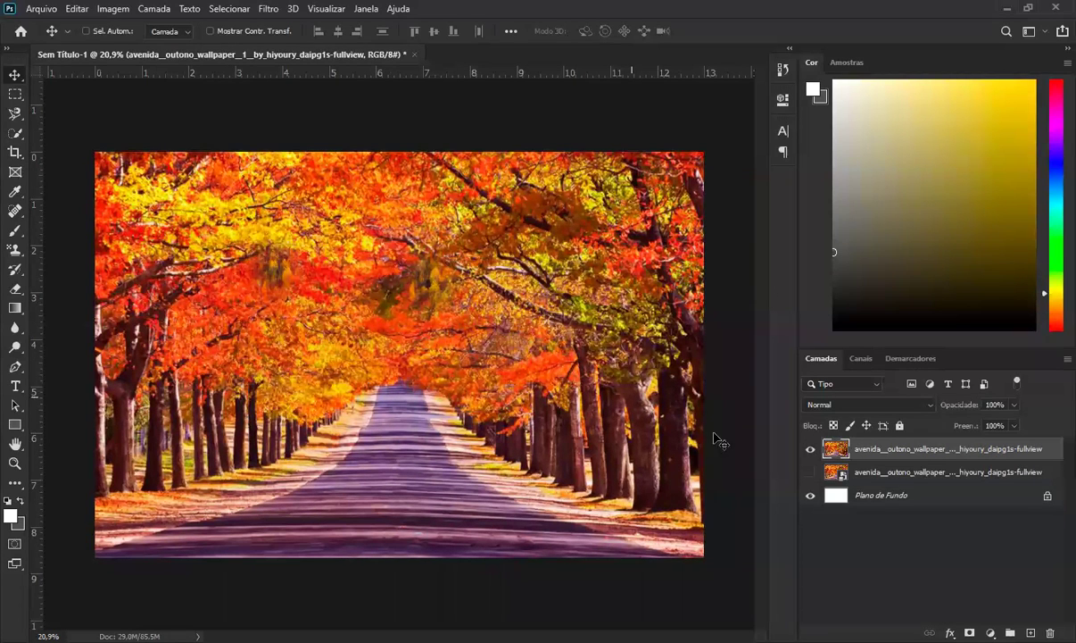
pyautogui.click(950, 632)
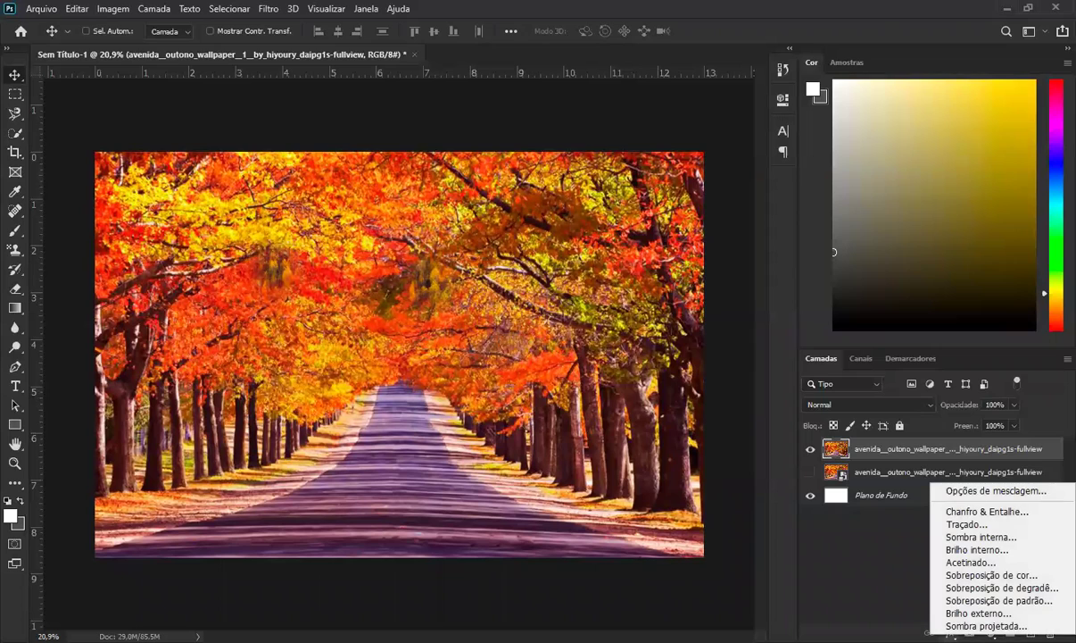
pyautogui.click(876, 583)
pyautogui.click(950, 632)
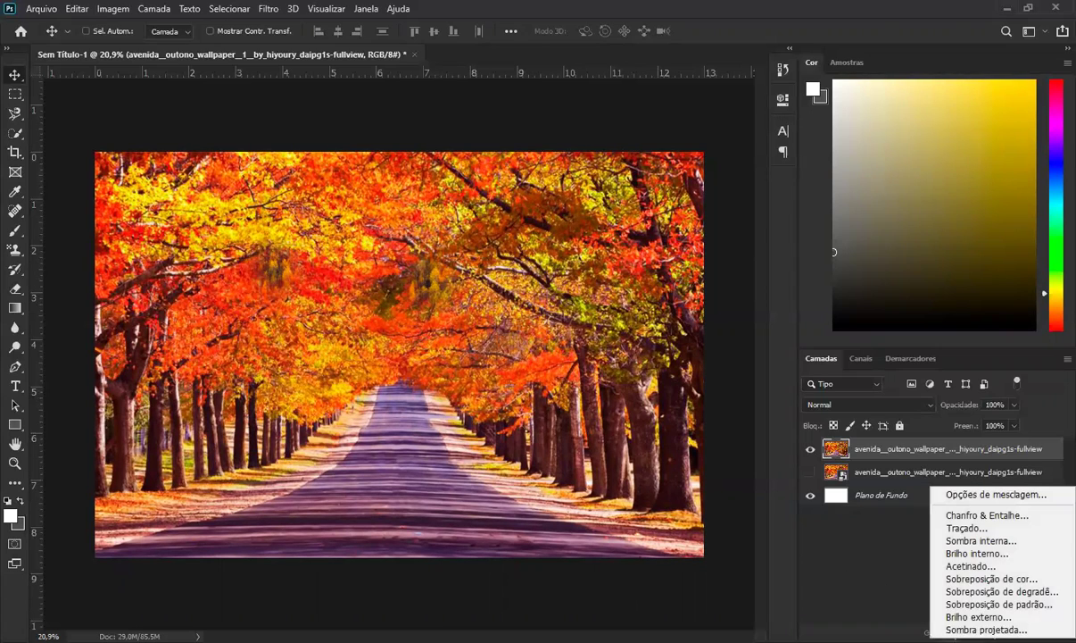
pyautogui.click(1043, 592)
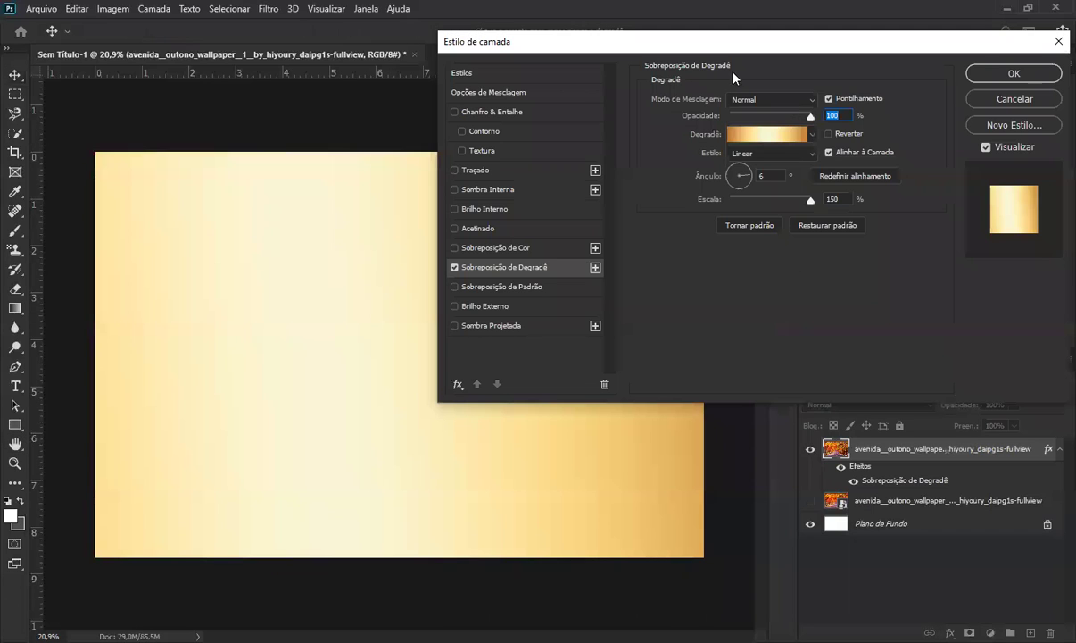
pyautogui.click(785, 99)
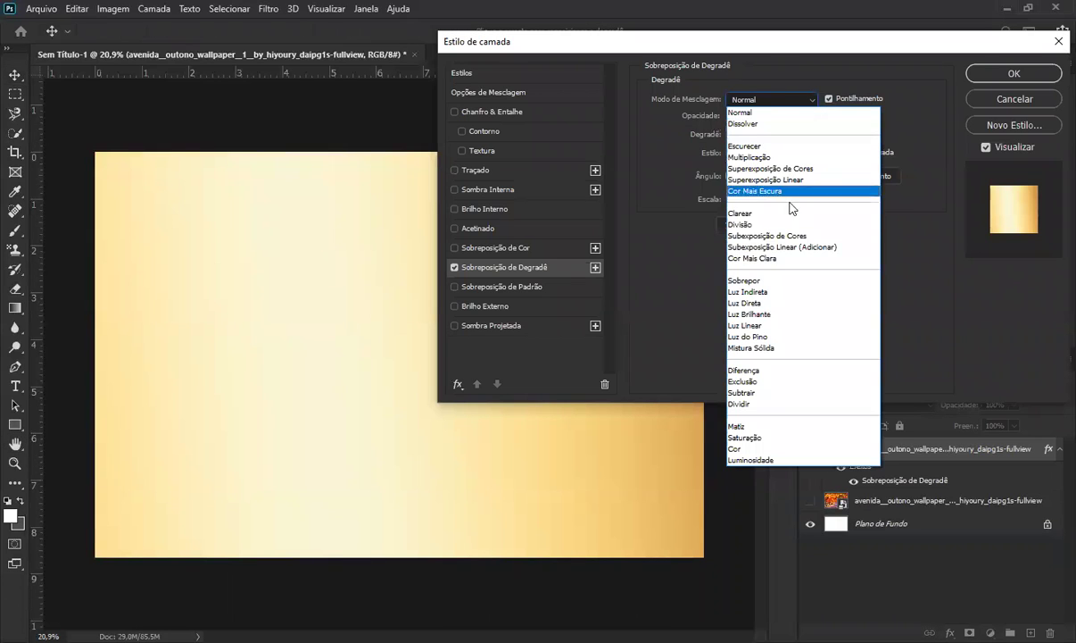
pyautogui.click(725, 266)
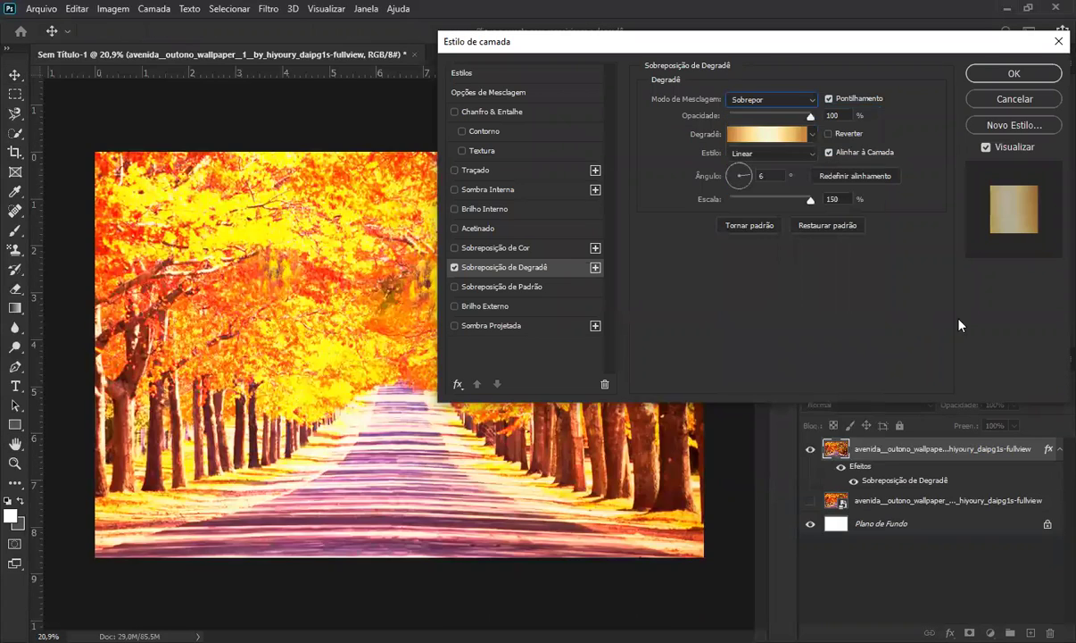
pyautogui.click(756, 115)
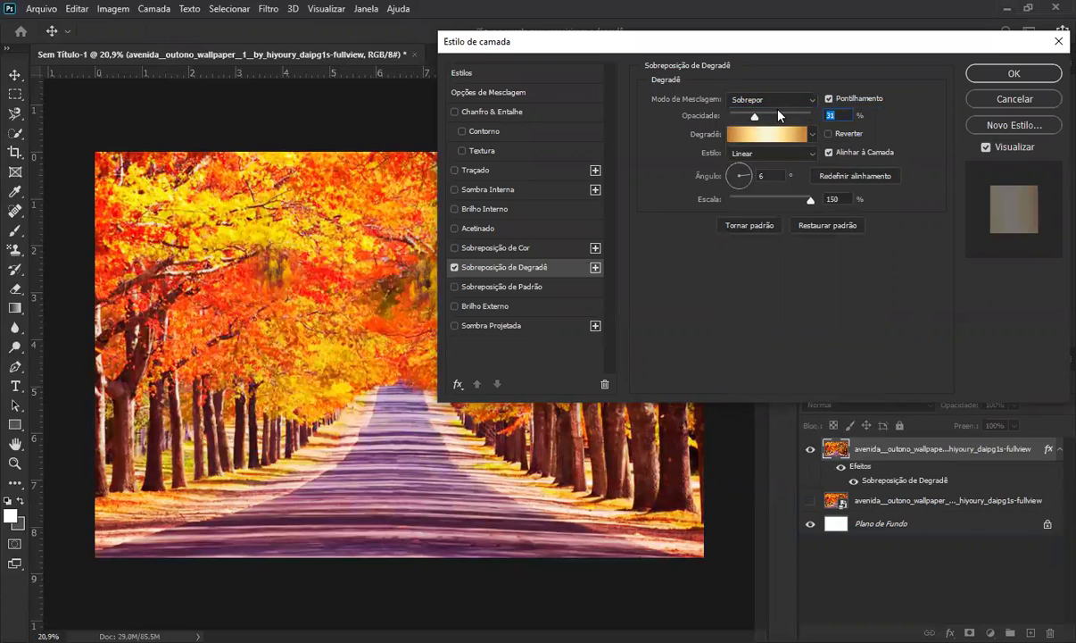
pyautogui.click(1012, 99)
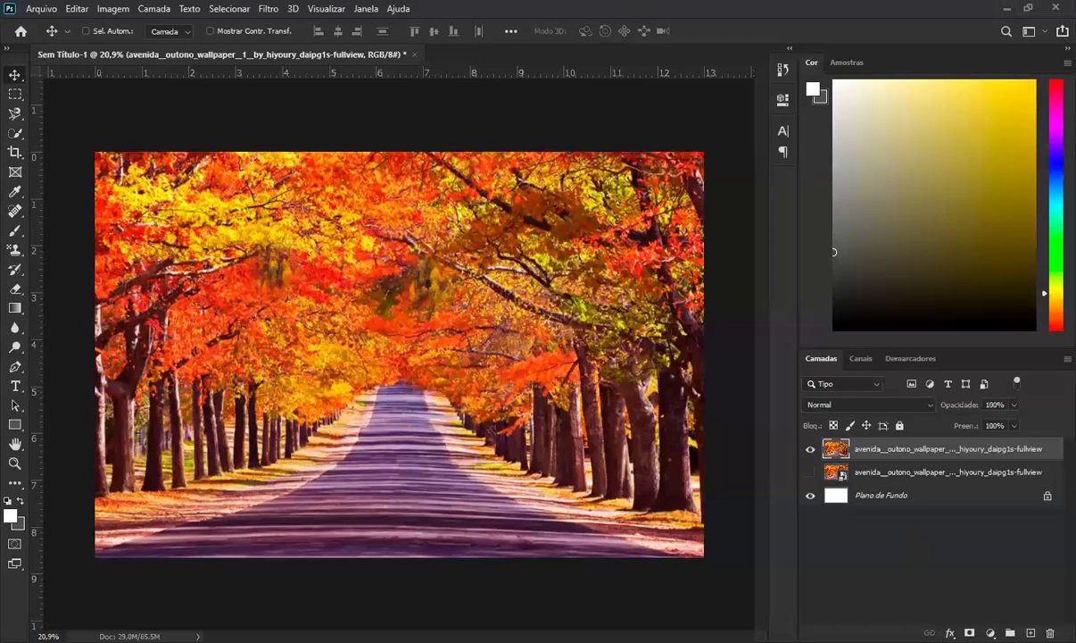
# Add a Brilho/Contraste adjustment layer above the photo with Contraste 31 and a slightly raised Brilho
pyautogui.click(991, 632)
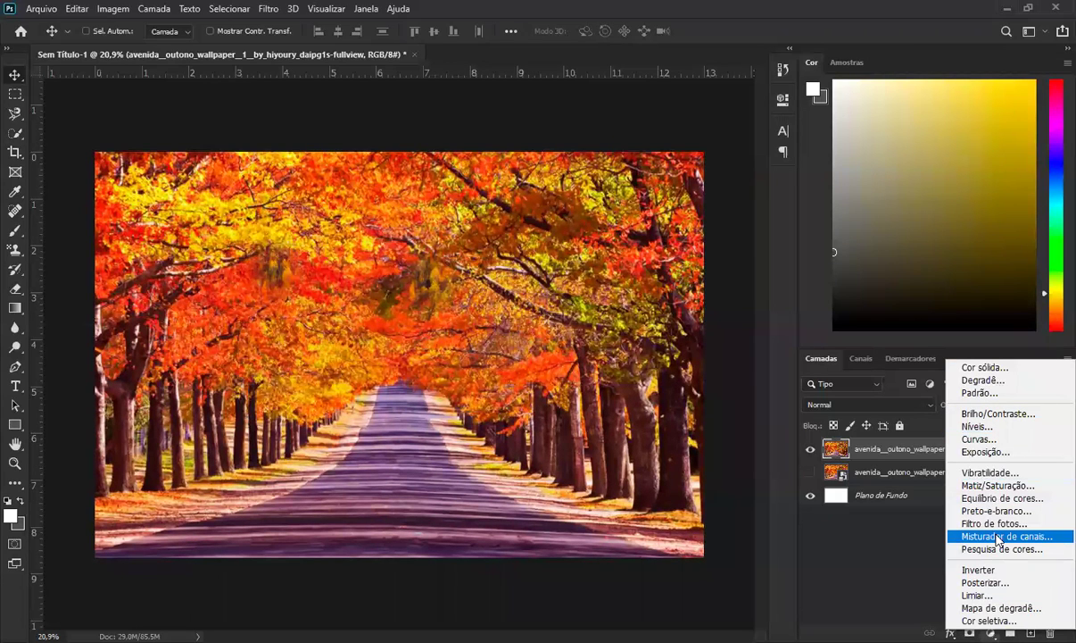
pyautogui.click(996, 368)
pyautogui.click(995, 371)
pyautogui.click(991, 633)
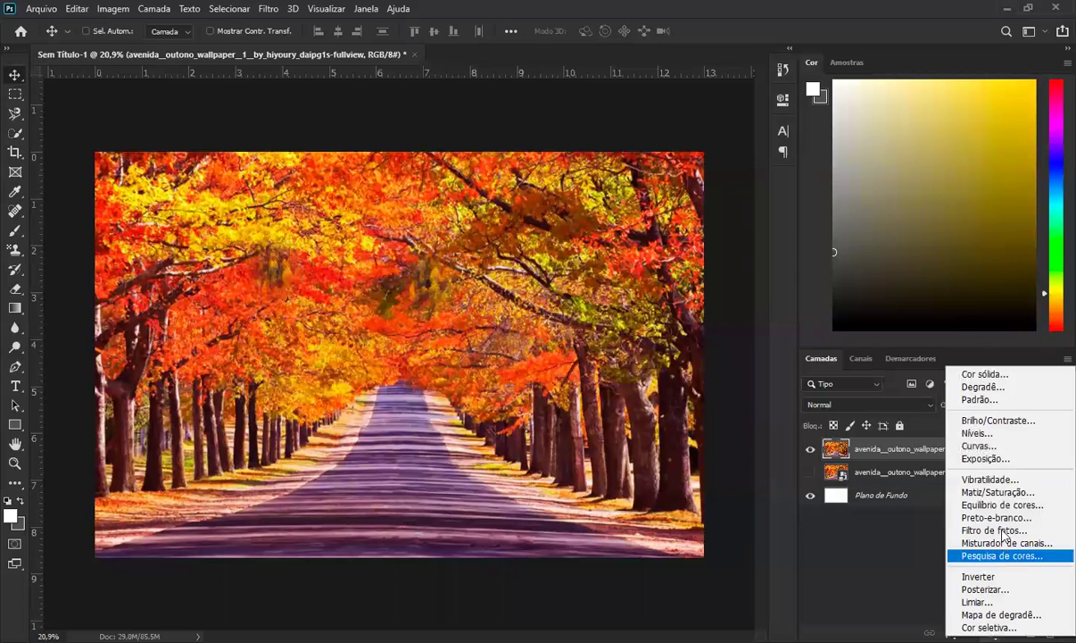
pyautogui.click(977, 419)
pyautogui.moveTo(684, 182); pyautogui.dragTo(620, 181)
pyautogui.click(684, 214)
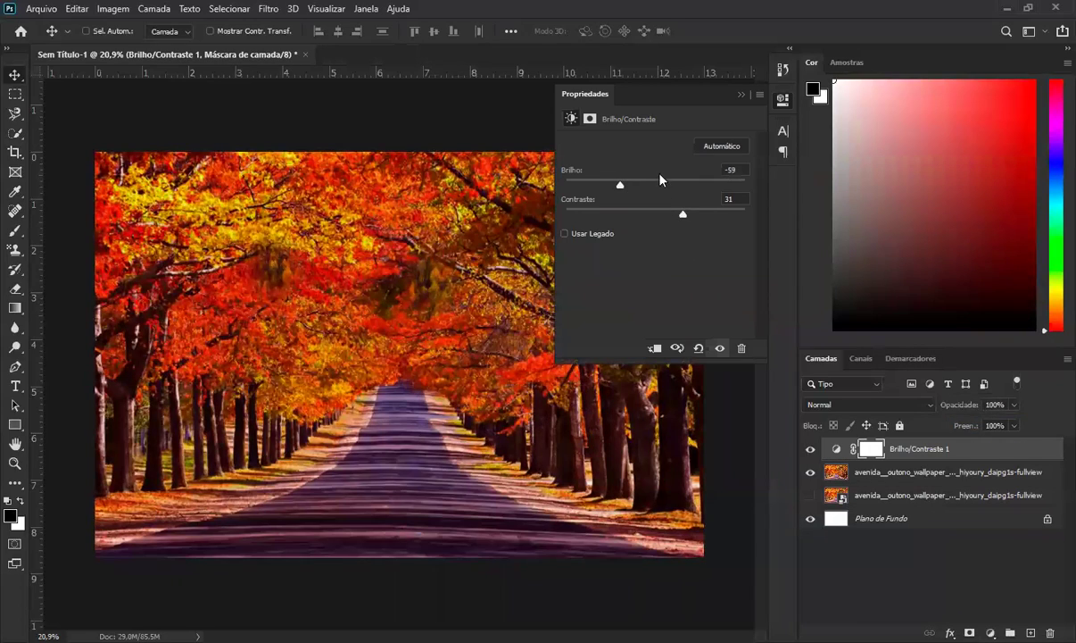
pyautogui.click(660, 180)
pyautogui.click(941, 531)
# Add a Matiz/Saturação adjustment layer, shift the overall hue toward yellow-green, and set Vermelhos to Matiz +23 and Saturação +23
pyautogui.click(991, 633)
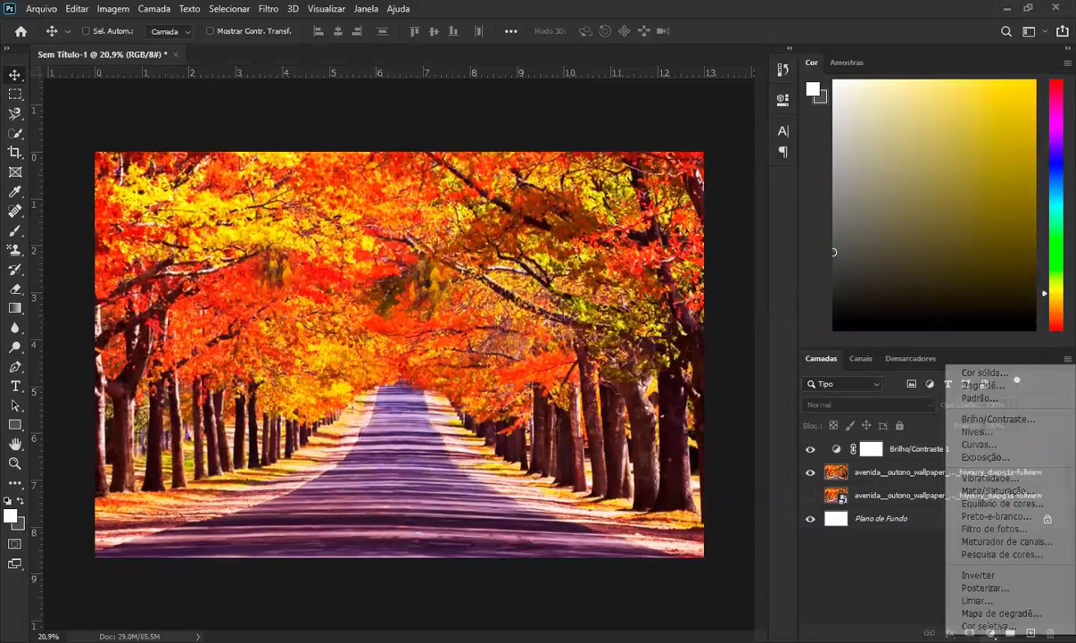
pyautogui.click(989, 478)
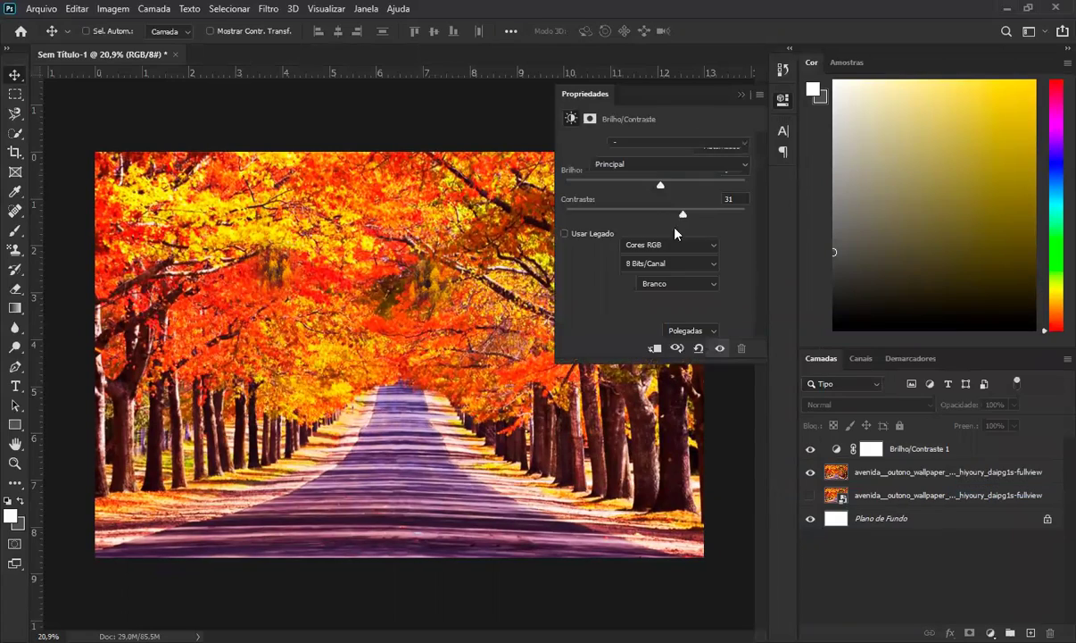
pyautogui.moveTo(610, 224); pyautogui.dragTo(649, 175)
pyautogui.click(611, 164)
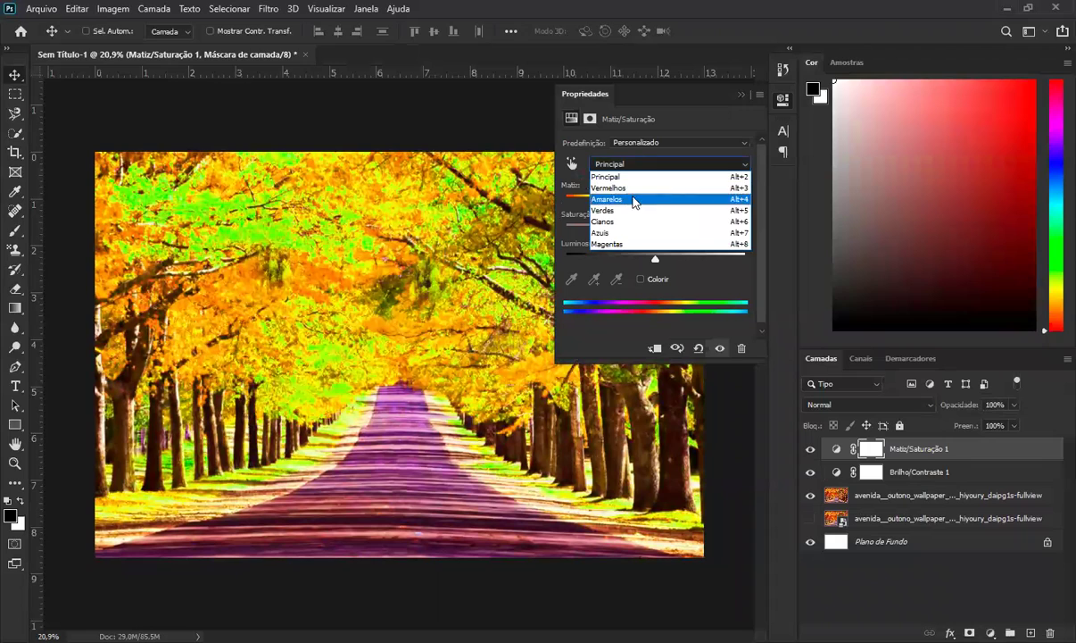
pyautogui.click(616, 189)
pyautogui.moveTo(656, 230); pyautogui.dragTo(677, 202)
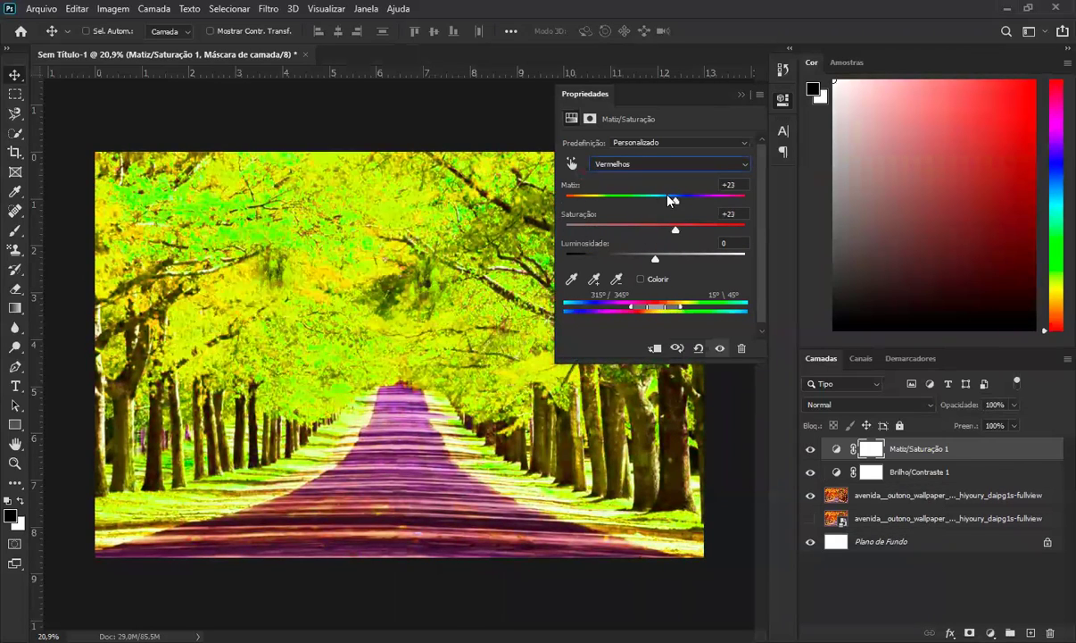
pyautogui.click(741, 95)
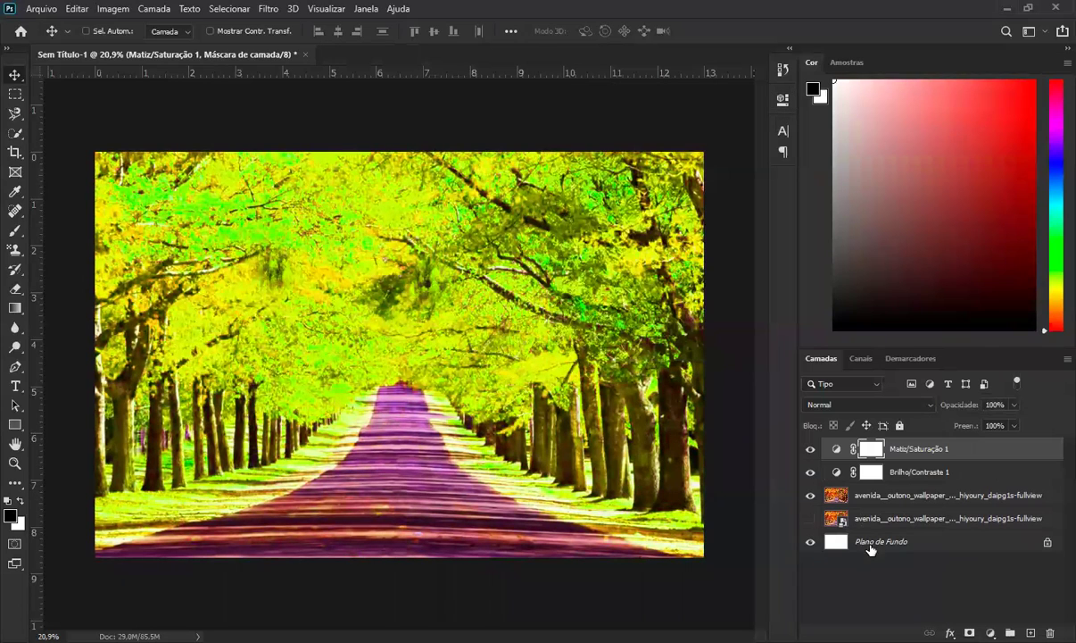
# Open the Camera Raw filter on the visible photo layer beneath the adjustment layers
pyautogui.click(892, 497)
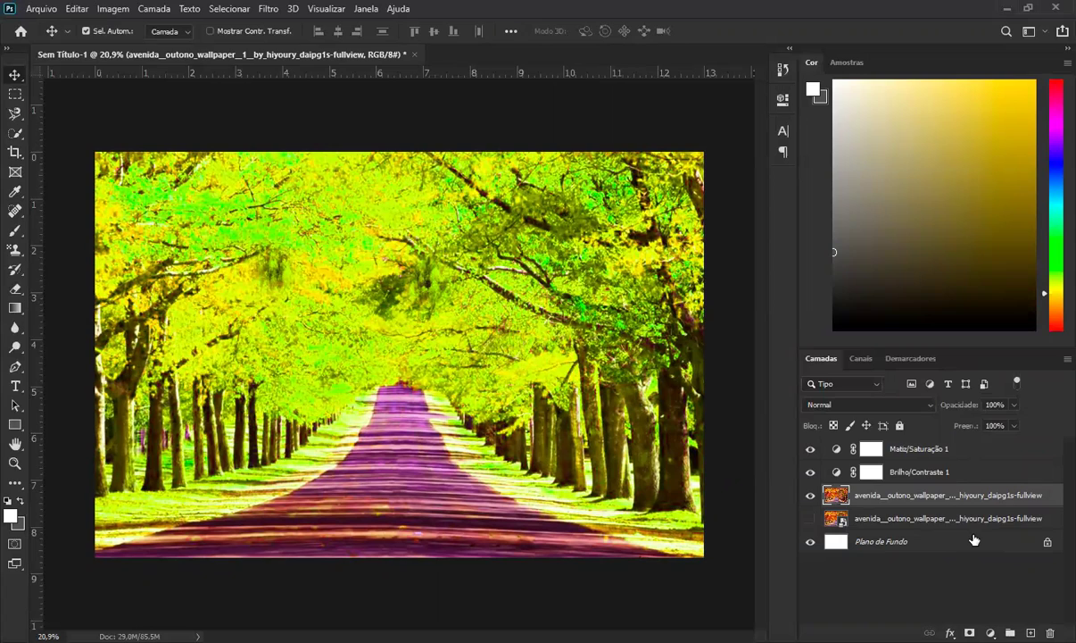
pyautogui.hotkey('ctrl', 'alt', 'a')
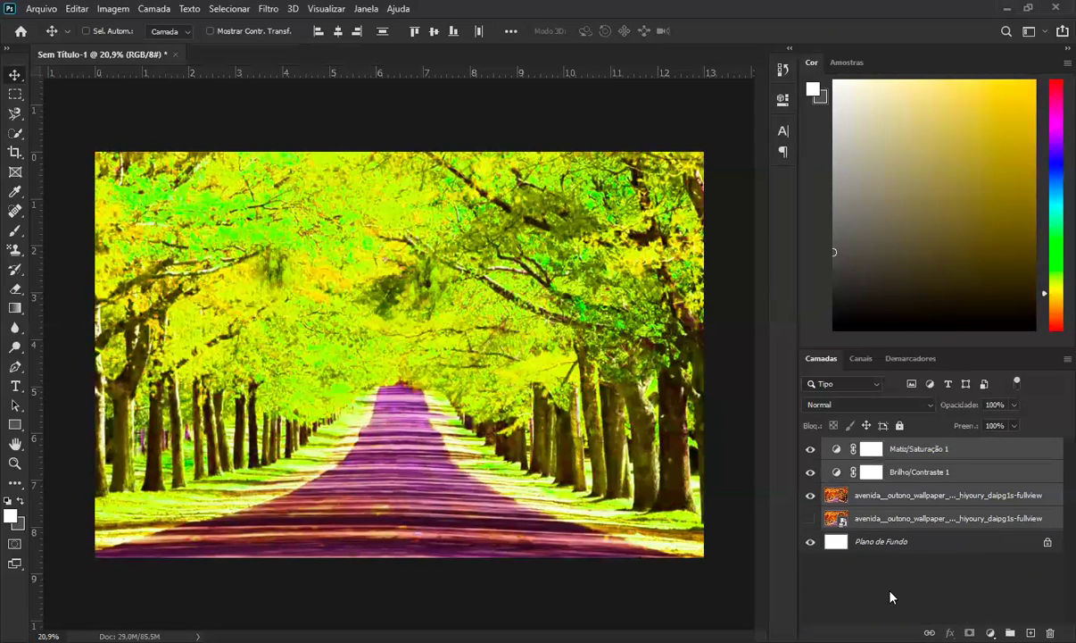
pyautogui.click(873, 557)
pyautogui.click(859, 498)
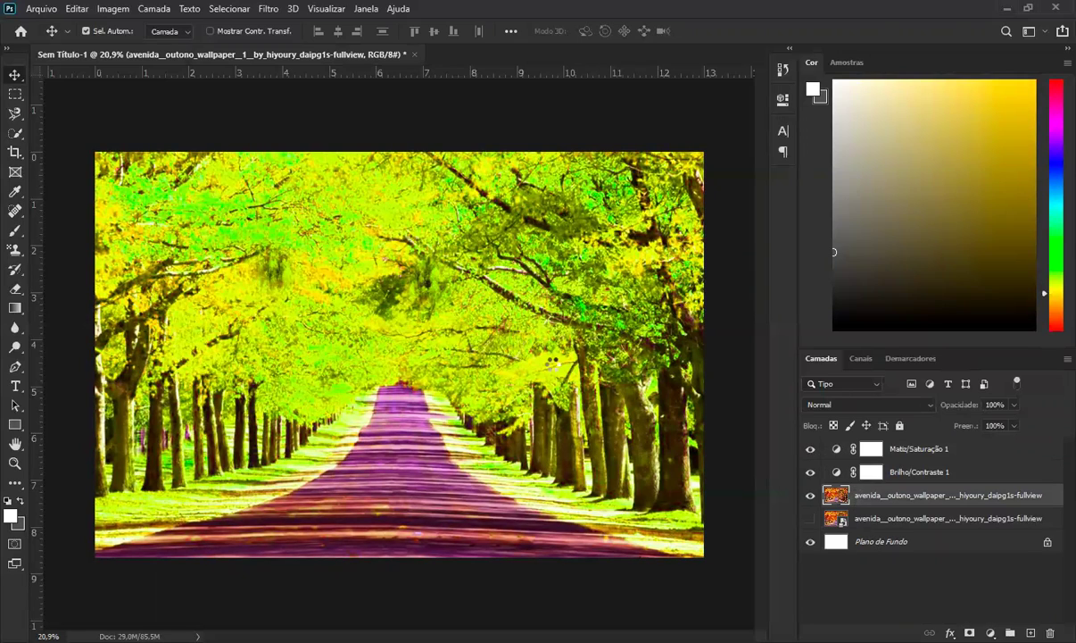
pyautogui.hotkey('ctrl', 'shift', 'a')
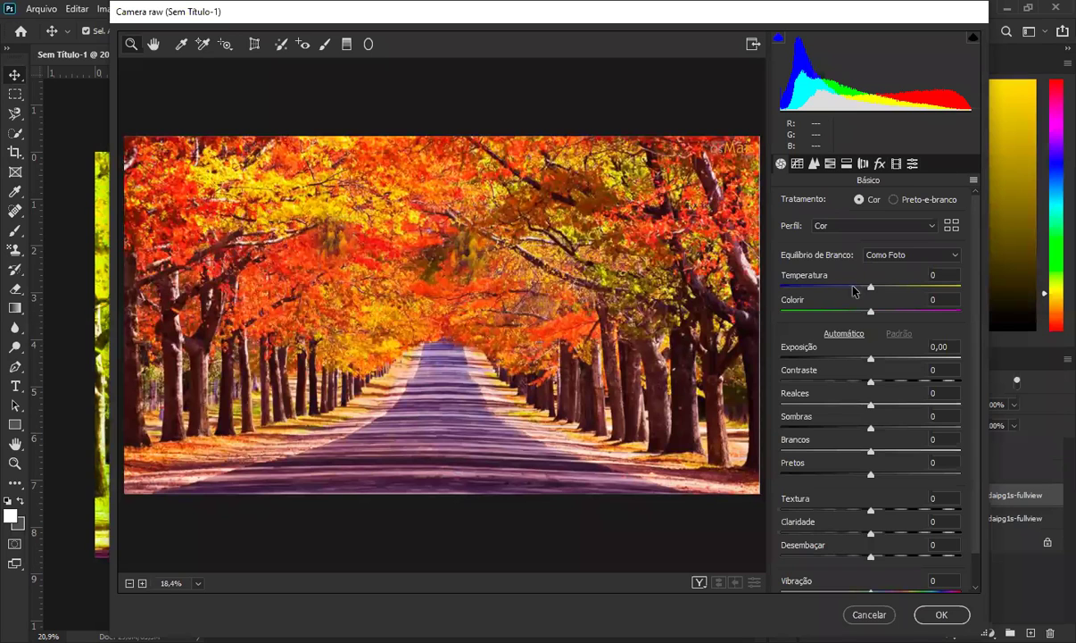
pyautogui.scroll(-1, 808, 337)
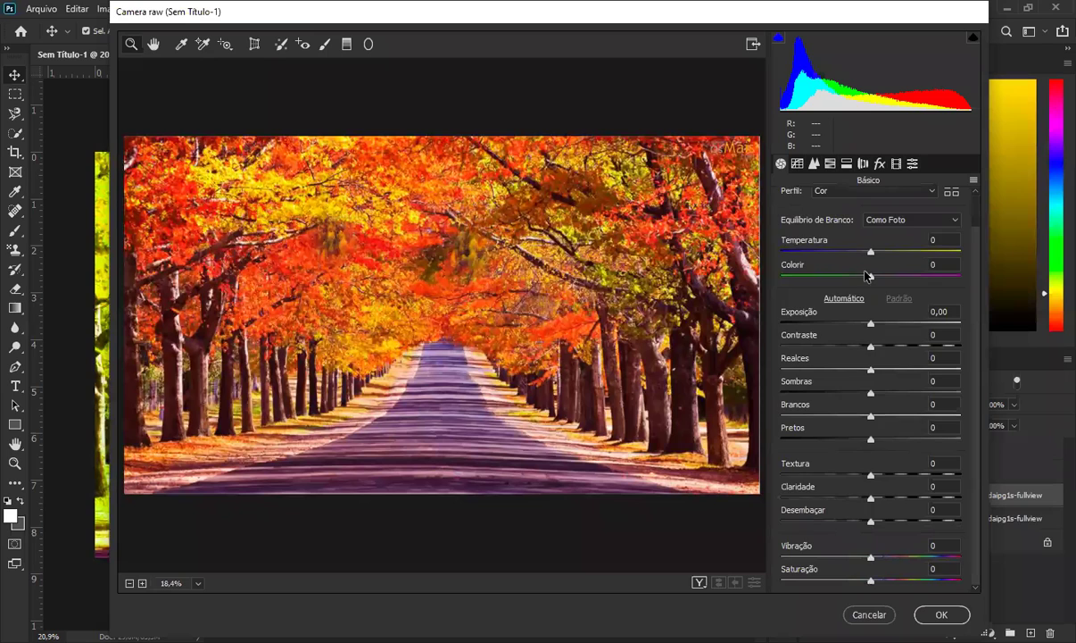
pyautogui.scroll(1, 819, 248)
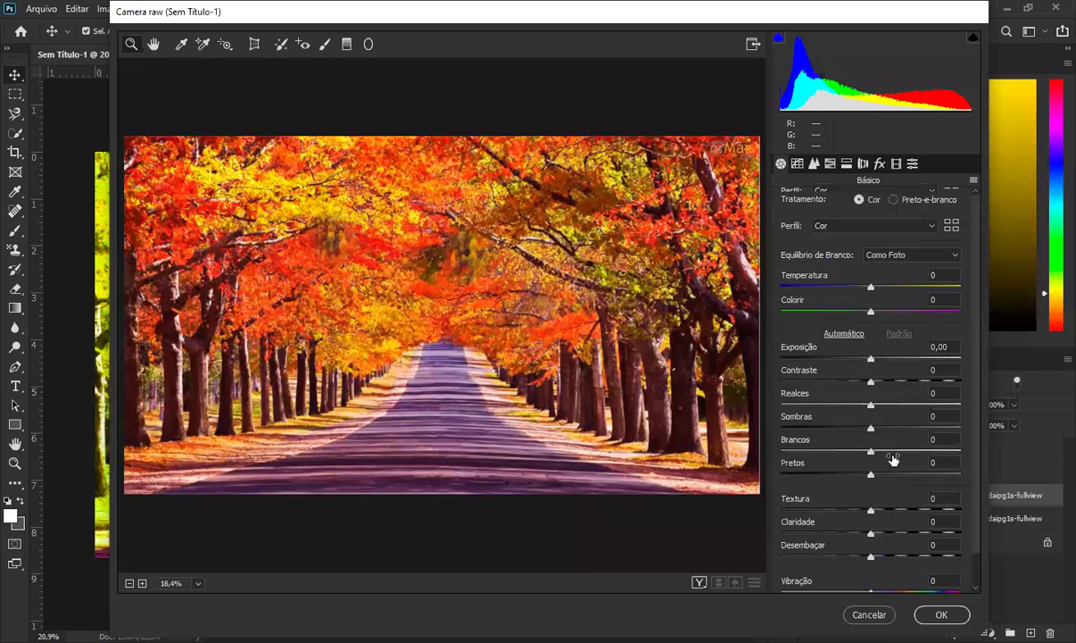
# Raise the tone curve strongly in Camera Raw, apply it to the photo layer, and hide both adjustment layers to inspect the photo
pyautogui.click(797, 163)
pyautogui.moveTo(838, 404); pyautogui.dragTo(836, 307)
pyautogui.click(869, 614)
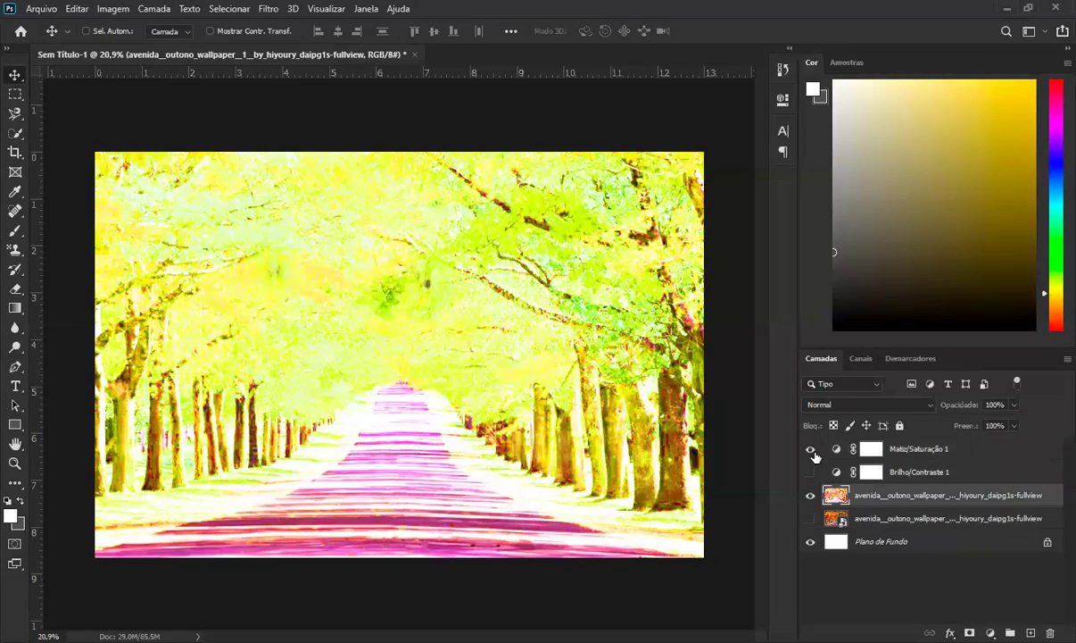
pyautogui.click(811, 450)
pyautogui.click(896, 581)
pyautogui.click(901, 496)
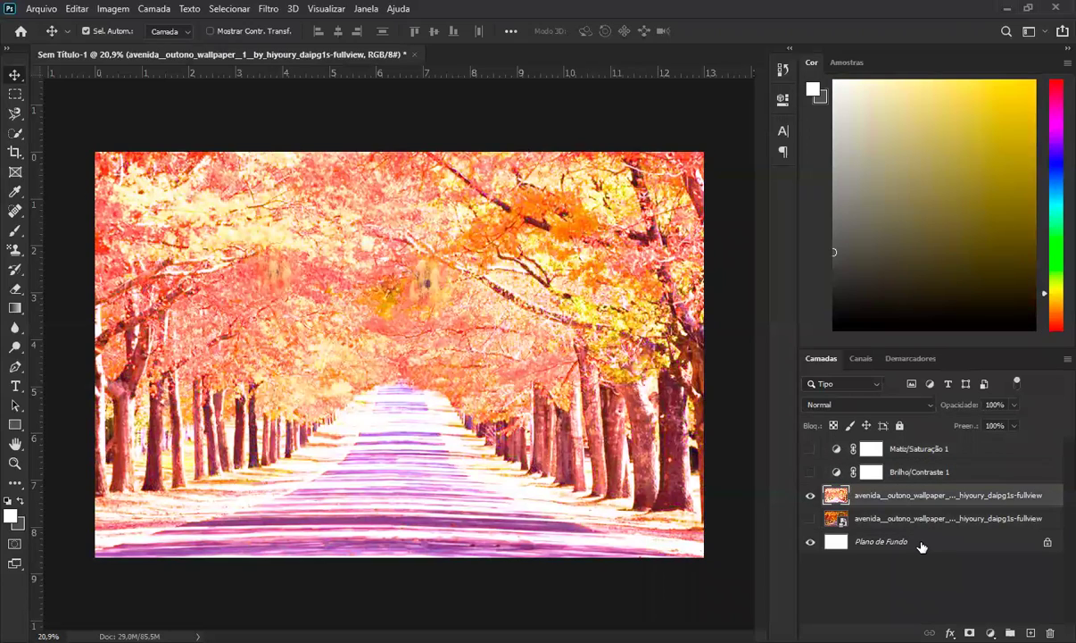
# Undo the Camera Raw curve edit and the Matiz/Saturação colour changes, and leave no layer selected
pyautogui.hotkey('ctrl', 'z')
pyautogui.hotkey('ctrl', 'z')
pyautogui.click(922, 546)
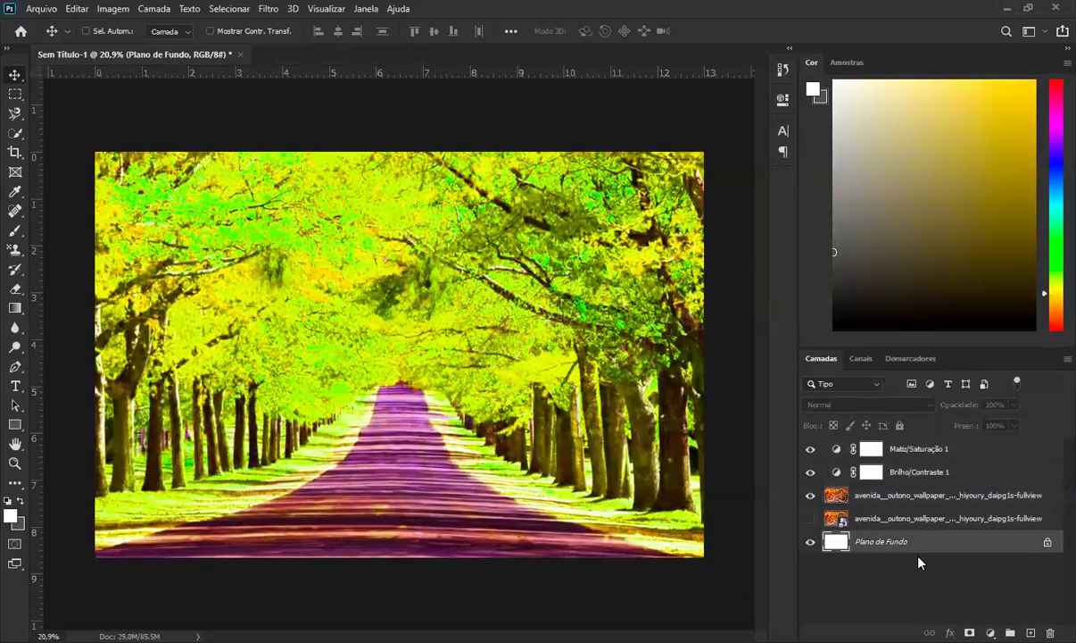
pyautogui.hotkey('ctrl', 'z')
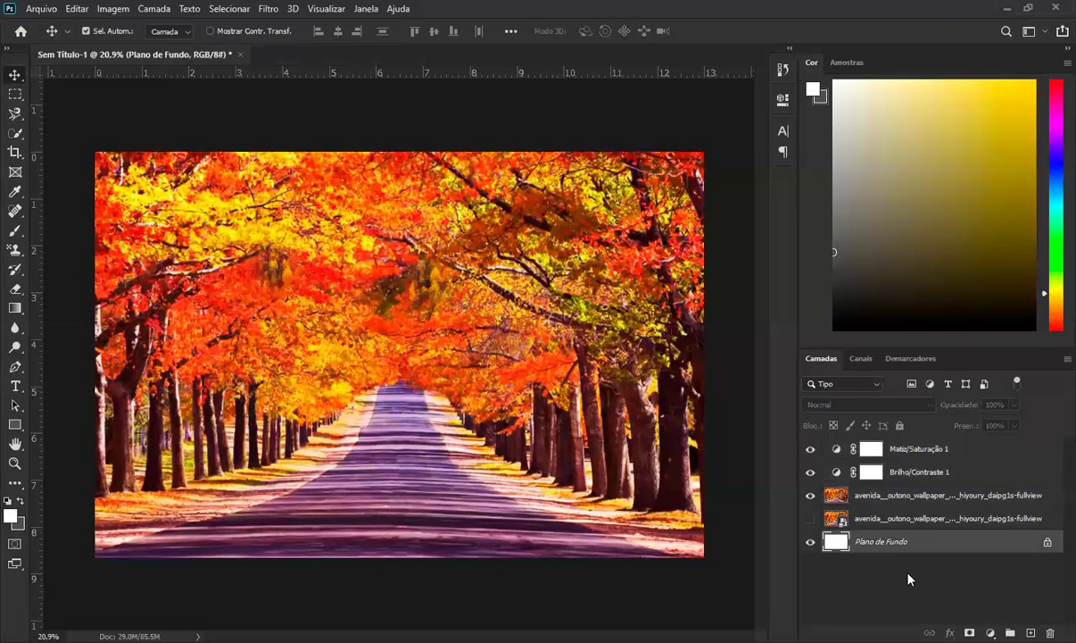
pyautogui.click(884, 576)
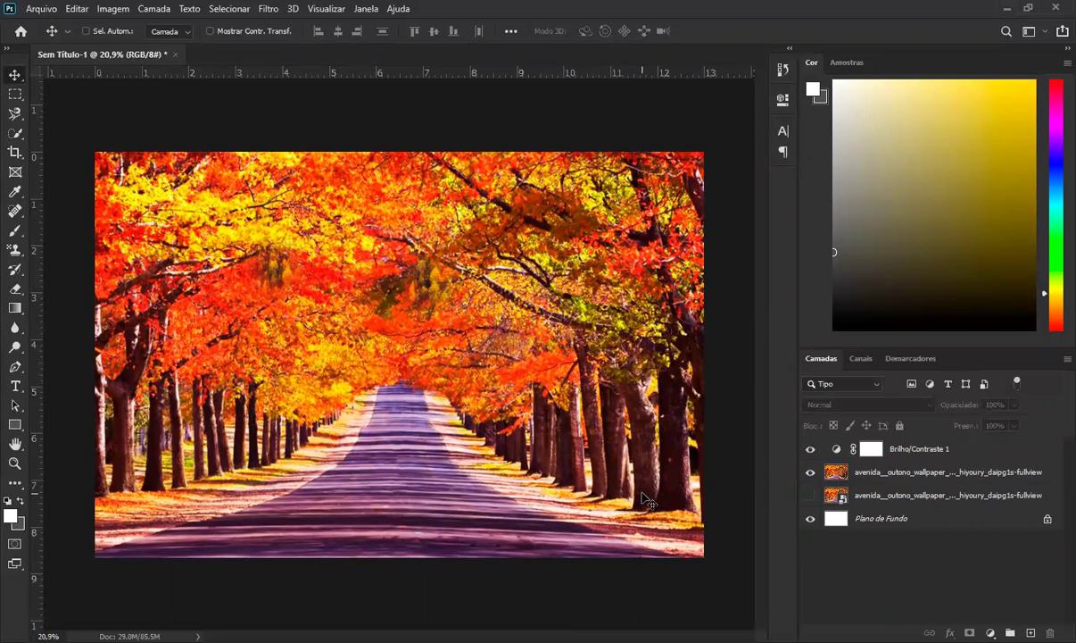
# Delete the Plano de Fundo layer and select the hidden lower photo layer
pyautogui.click(857, 495)
pyautogui.click(886, 518)
pyautogui.press('Delete')
pyautogui.click(887, 512)
pyautogui.click(857, 494)
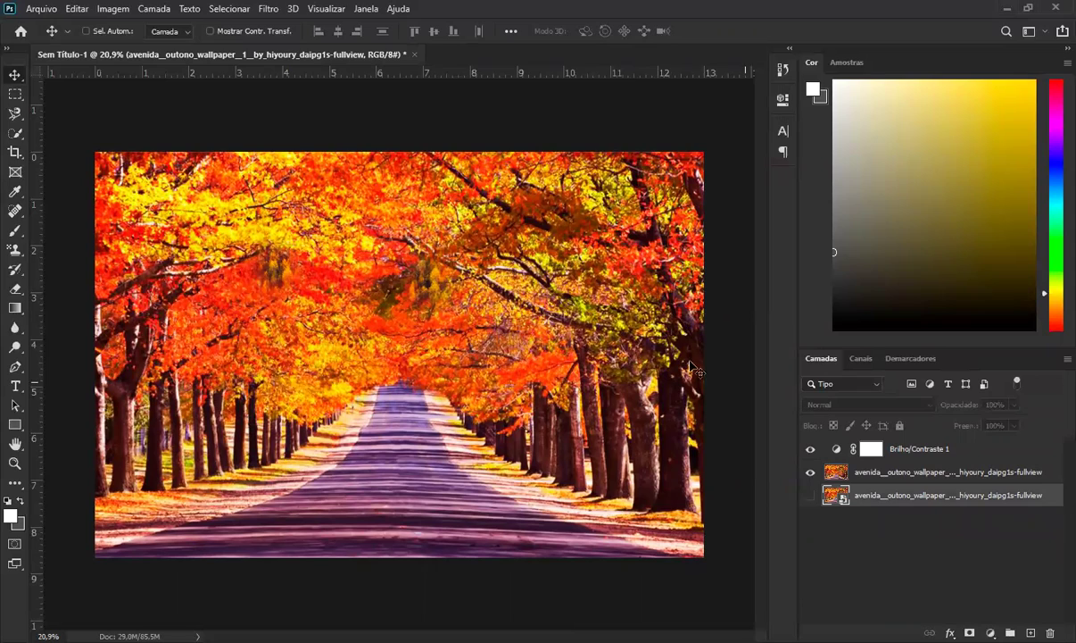